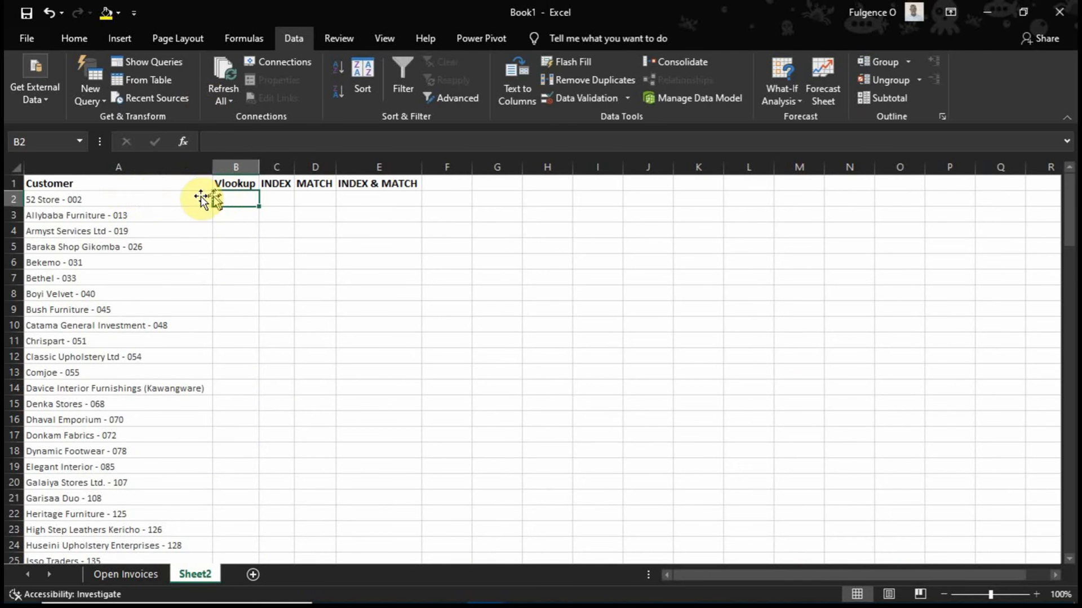
Examine the customer list on Sheet2 and the Open Invoices columns from Customer (B) across to Rep (G)
click(68, 196)
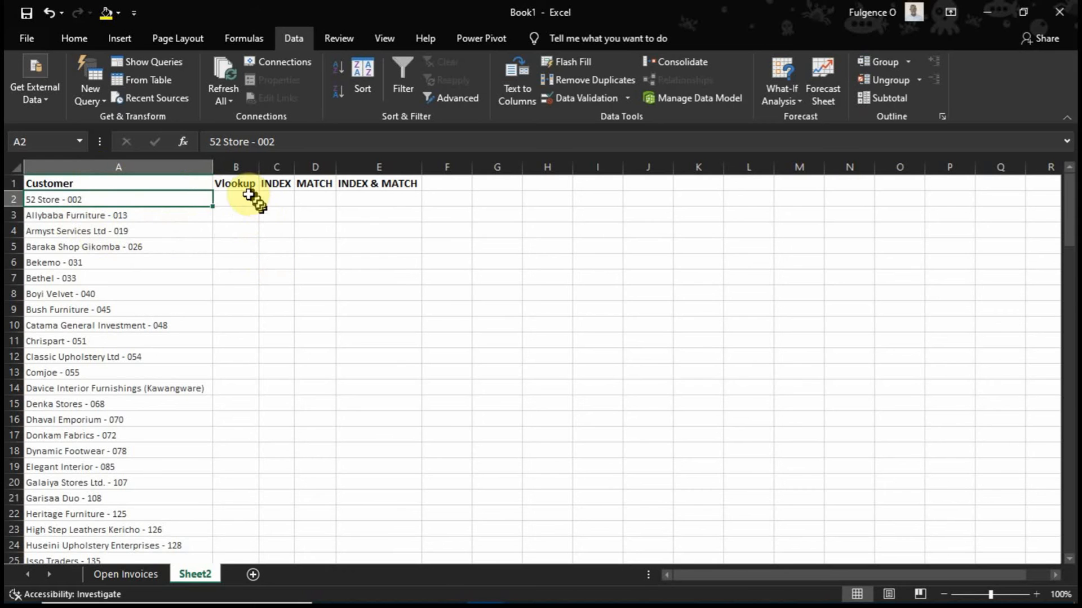
click(113, 576)
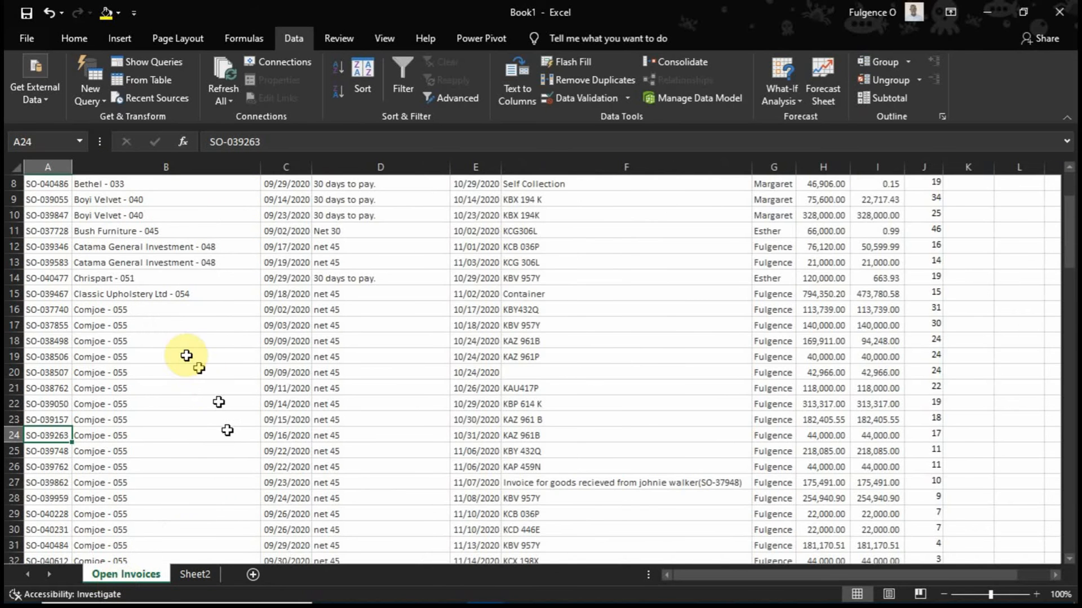
scroll(186, 355, up, 3)
click(138, 210)
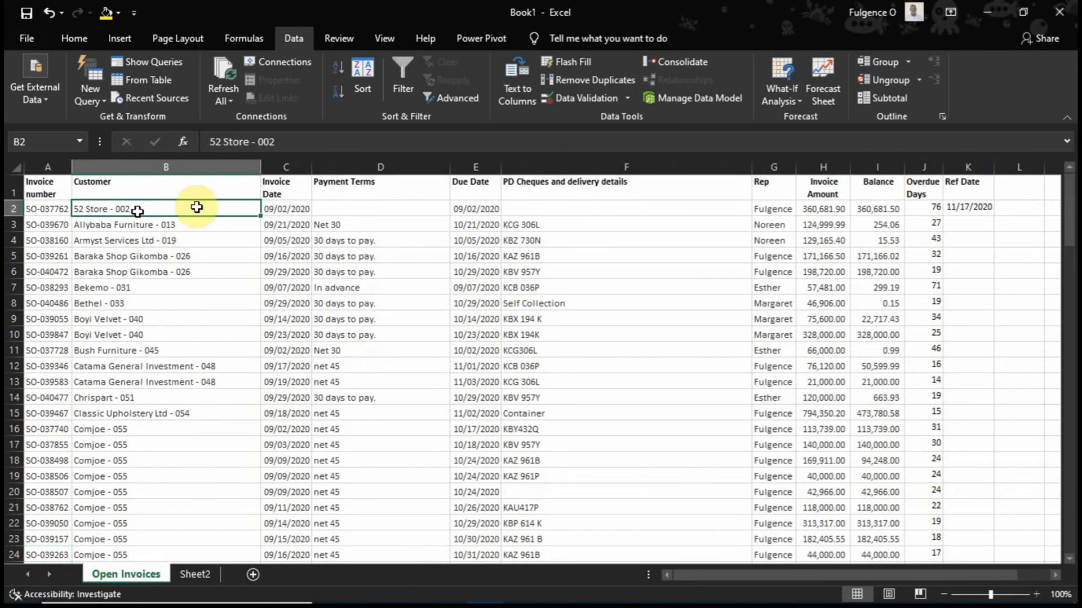
click(168, 167)
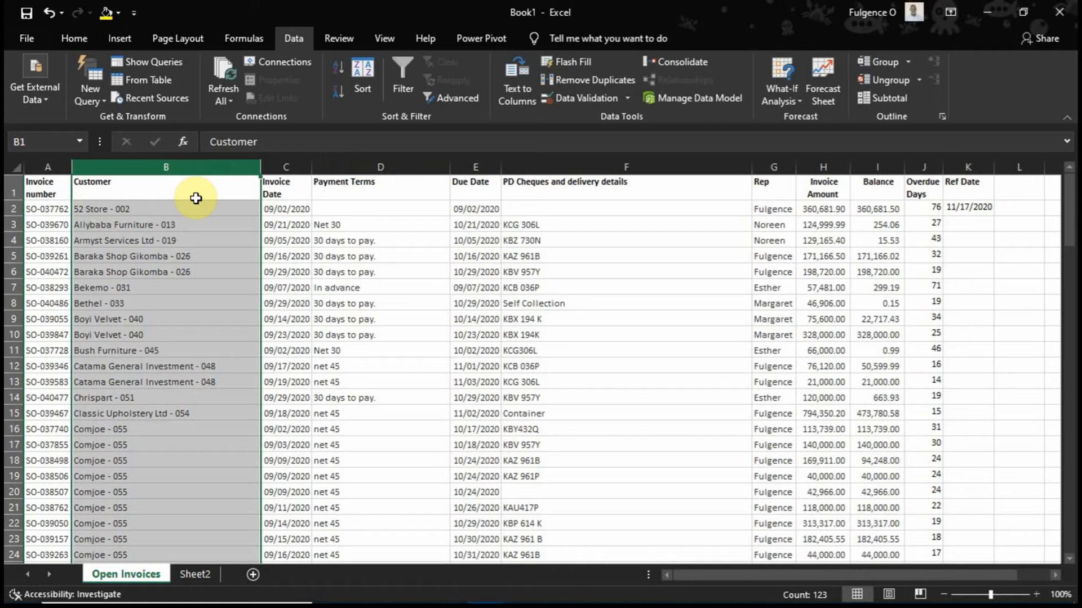
key(shift+Right)
key(shift+Left)
key(shift+Right)
key(shift+Right)
key(shift+Right)
key(shift+Right)
key(shift+Right)
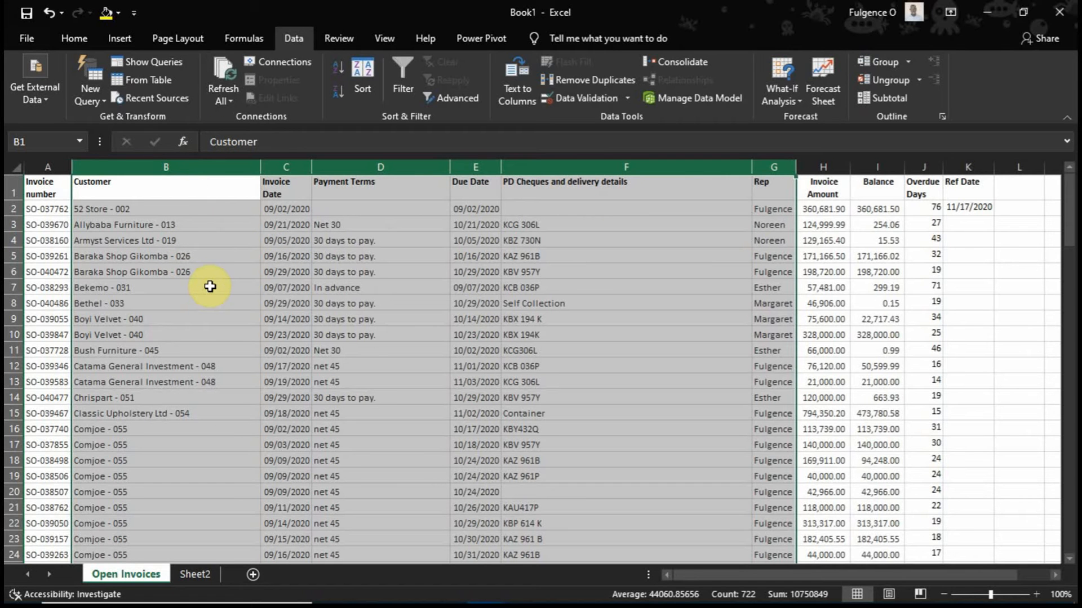
Compare the positions of the Customer, Rep and Invoice number columns on Open Invoices, and return to Sheet2
click(179, 162)
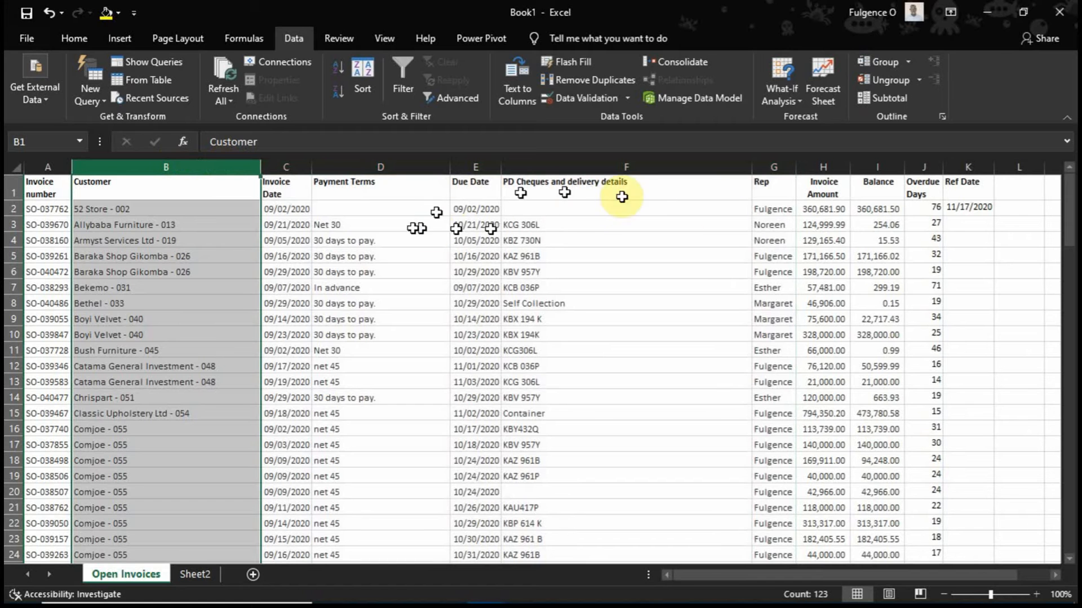
click(769, 168)
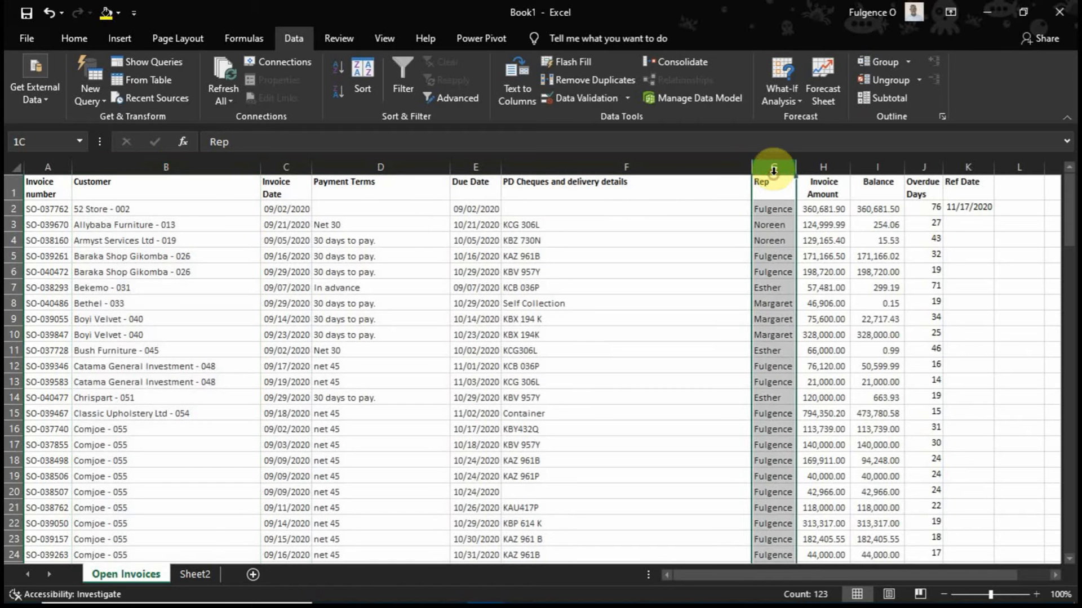
click(145, 187)
drag(146, 188, 137, 235)
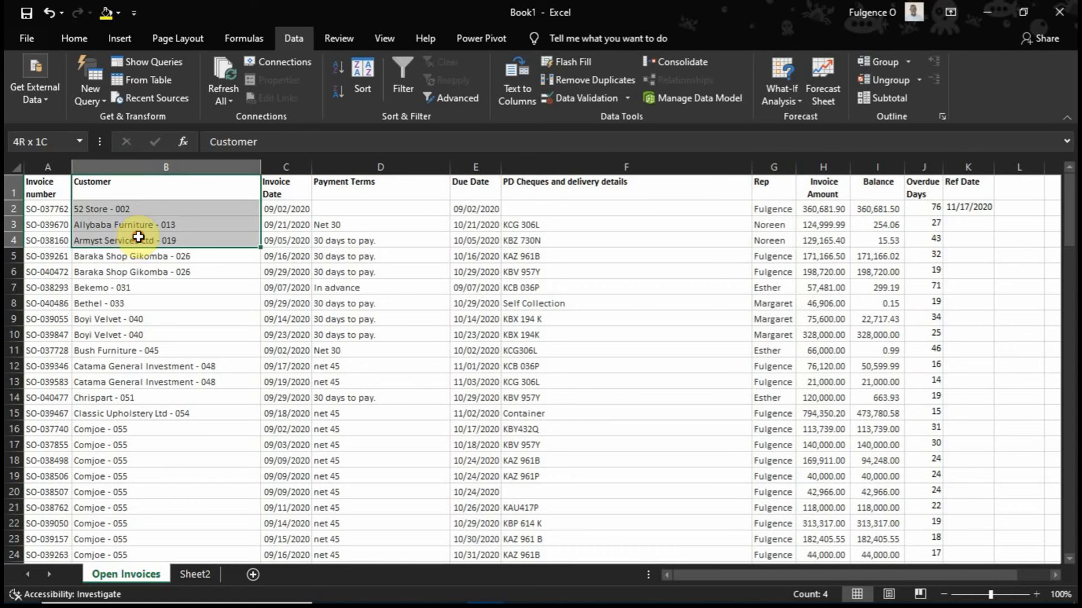
click(757, 203)
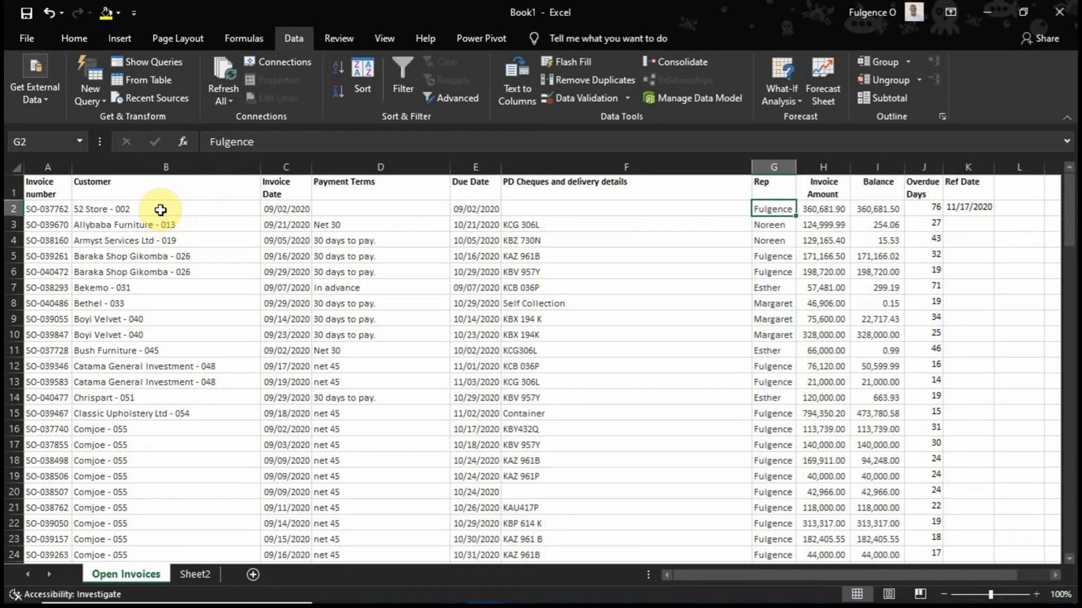
click(37, 209)
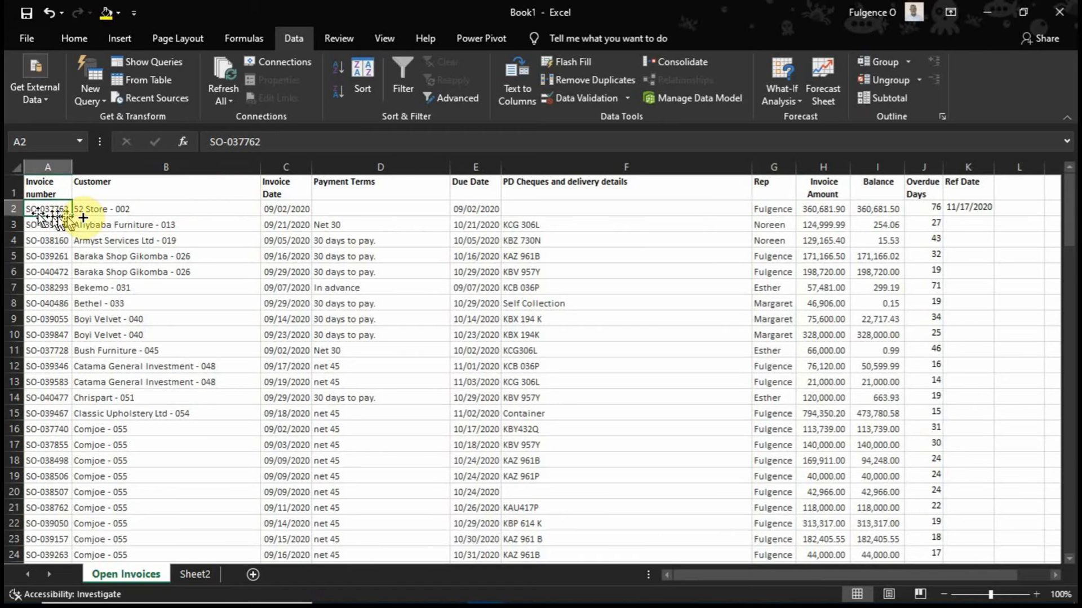
click(145, 164)
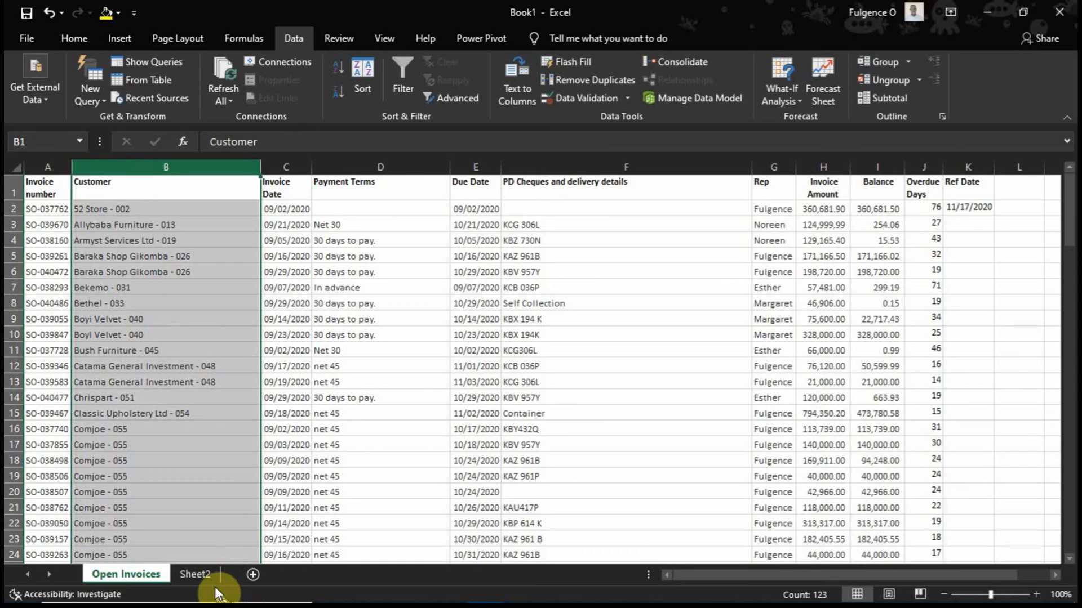
click(197, 575)
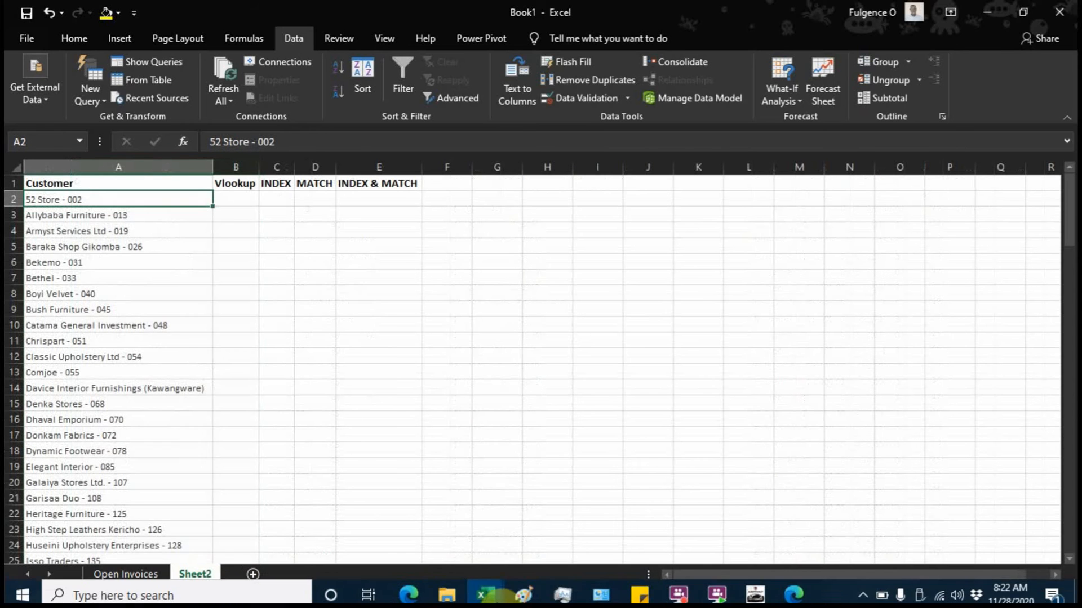
click(861, 592)
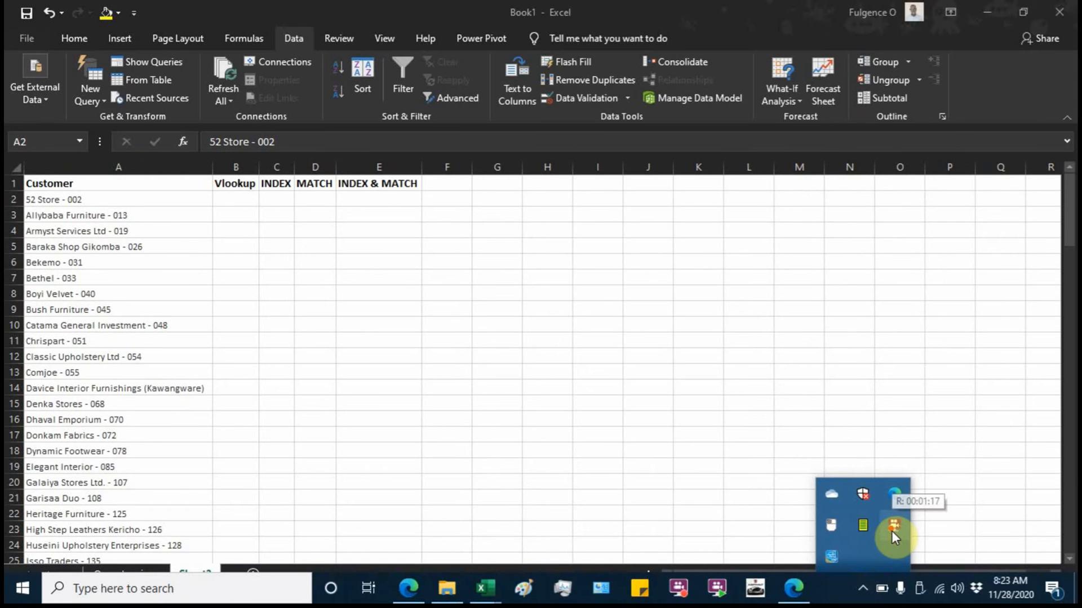
click(238, 198)
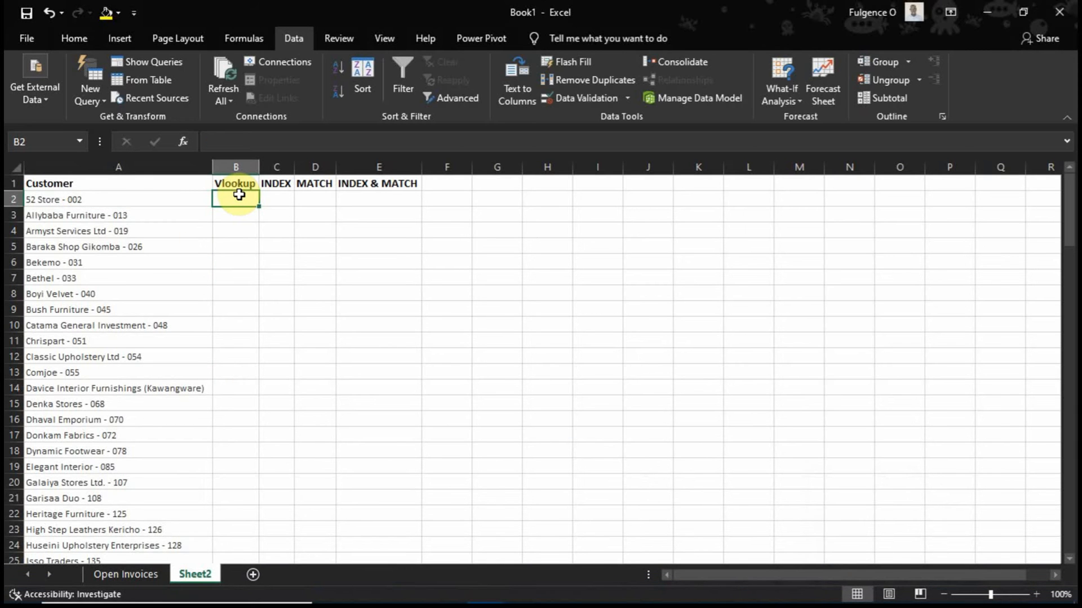
text(=)
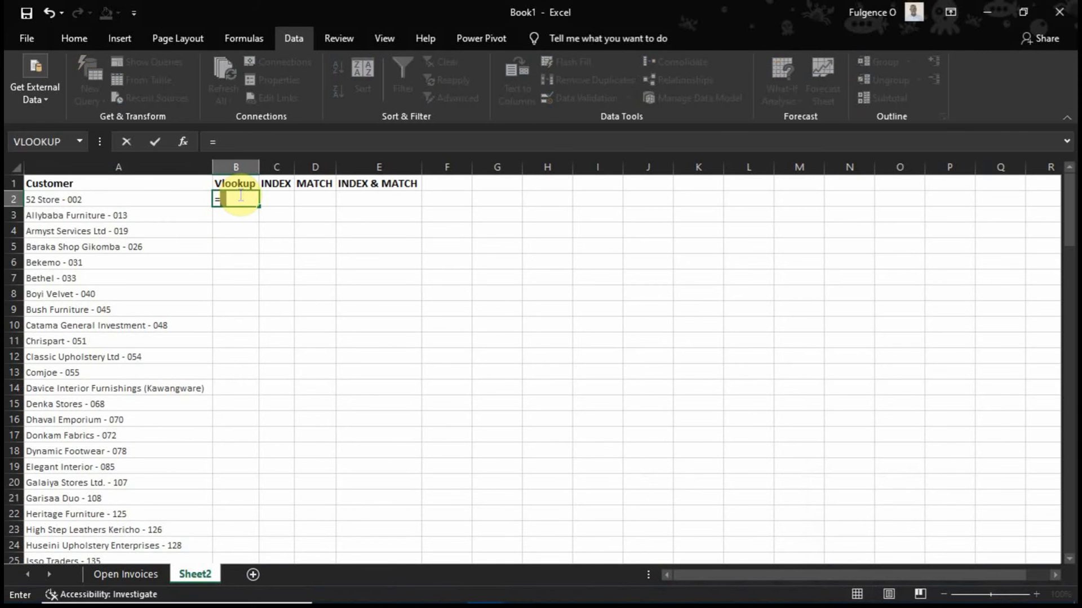
key(Escape)
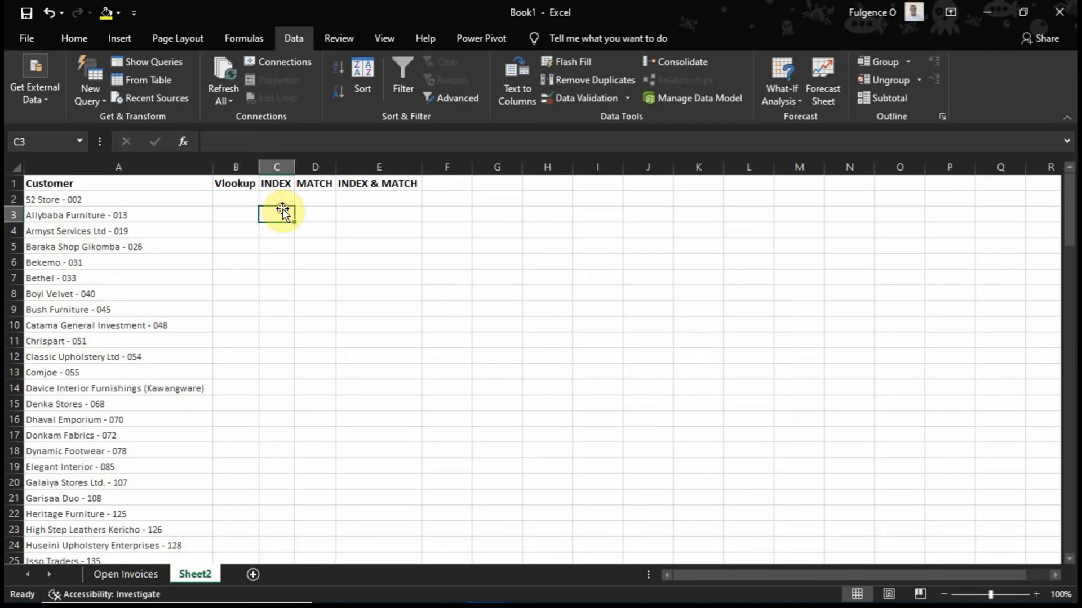
Insert the VLOOKUP function in cell B2 of Sheet2 with A2 as the lookup value
click(250, 37)
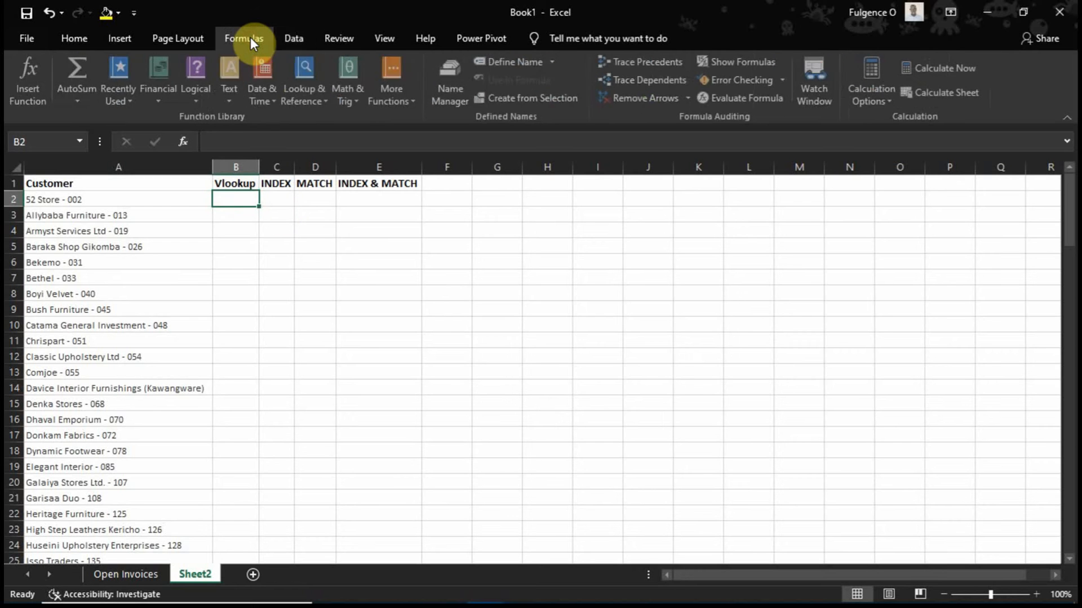
click(302, 95)
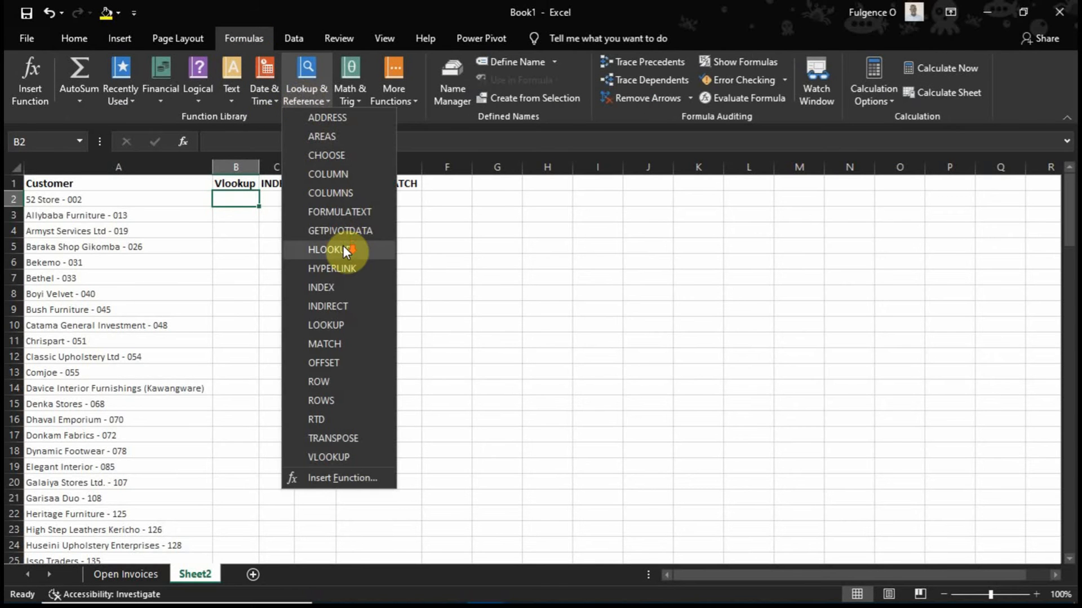
click(337, 457)
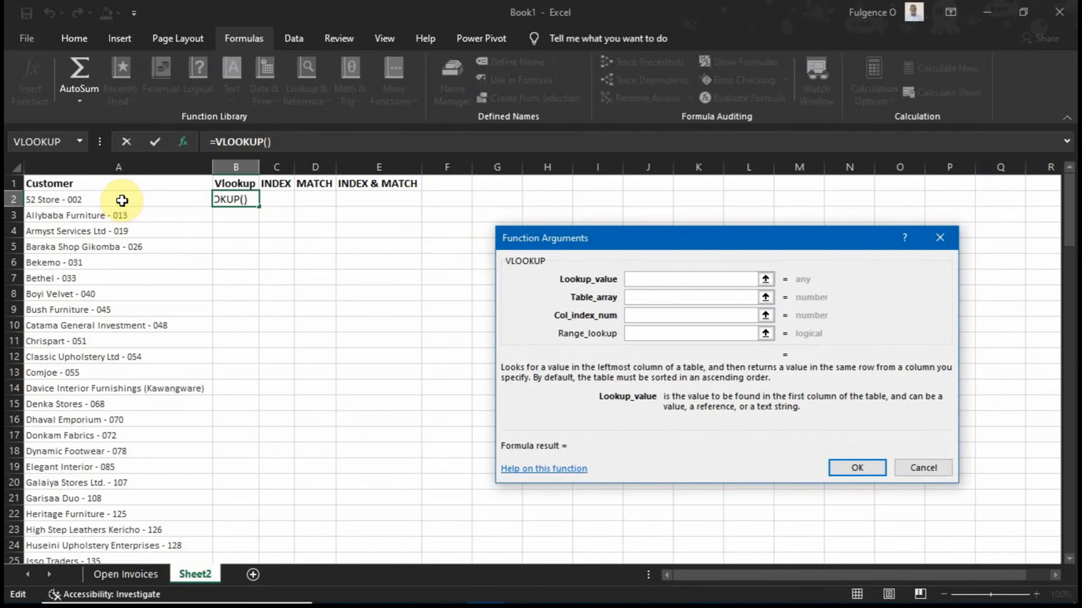
click(122, 200)
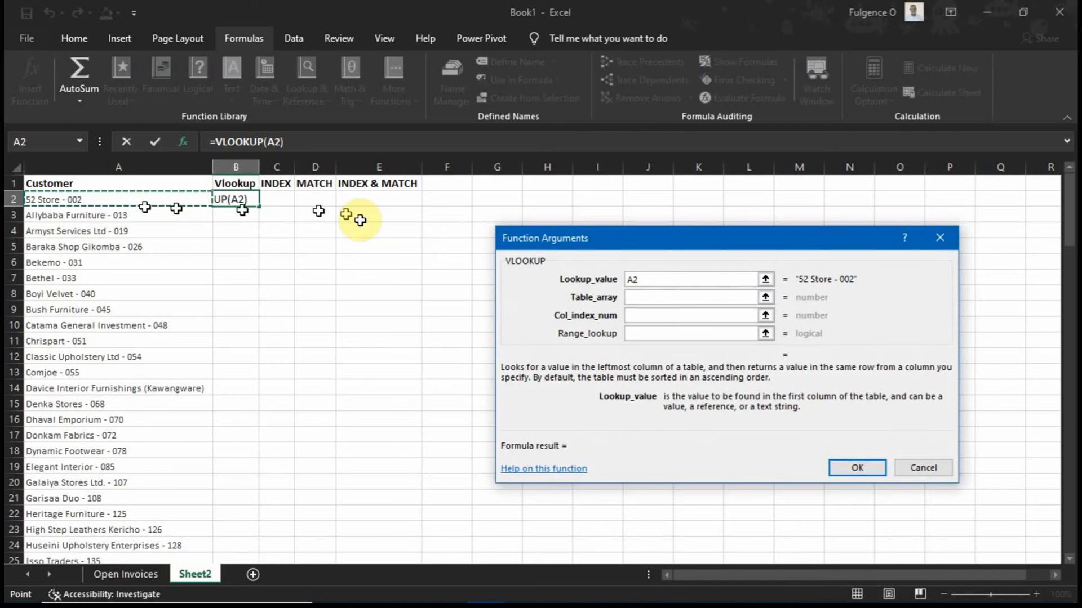
click(663, 297)
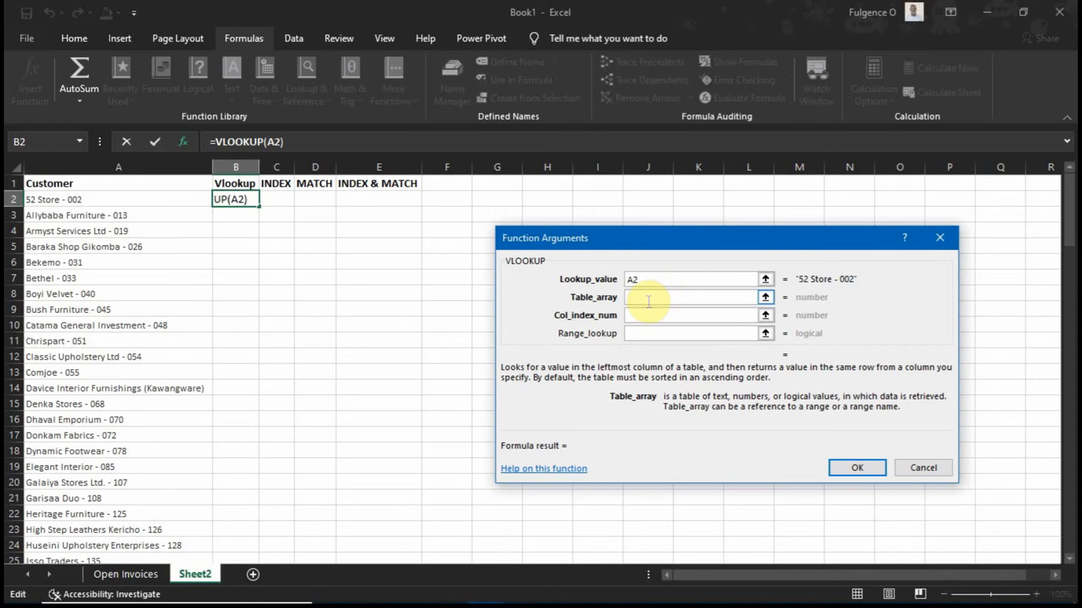
click(640, 279)
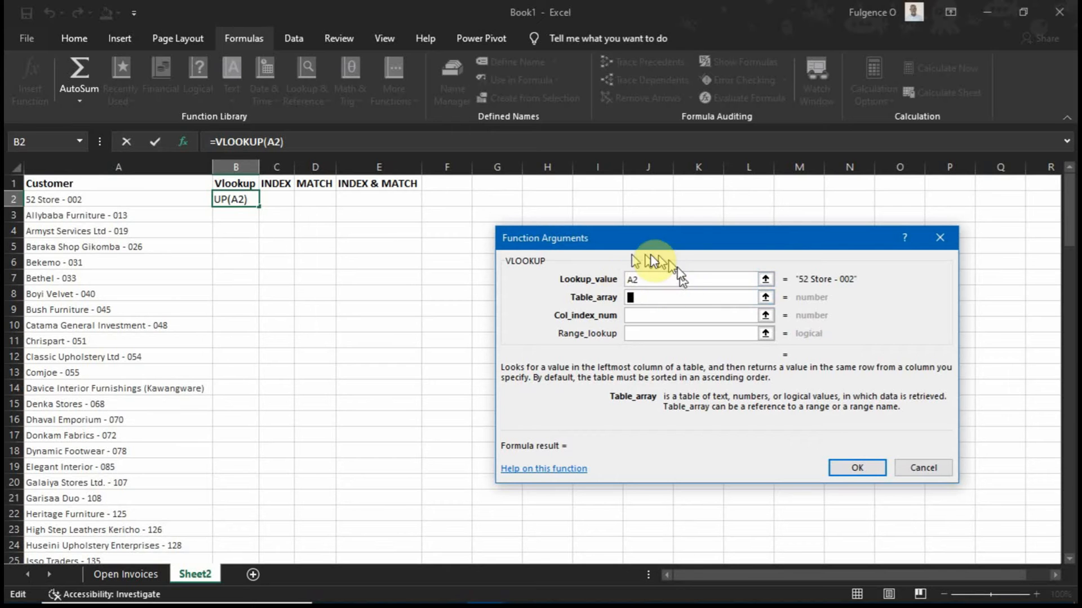
click(633, 279)
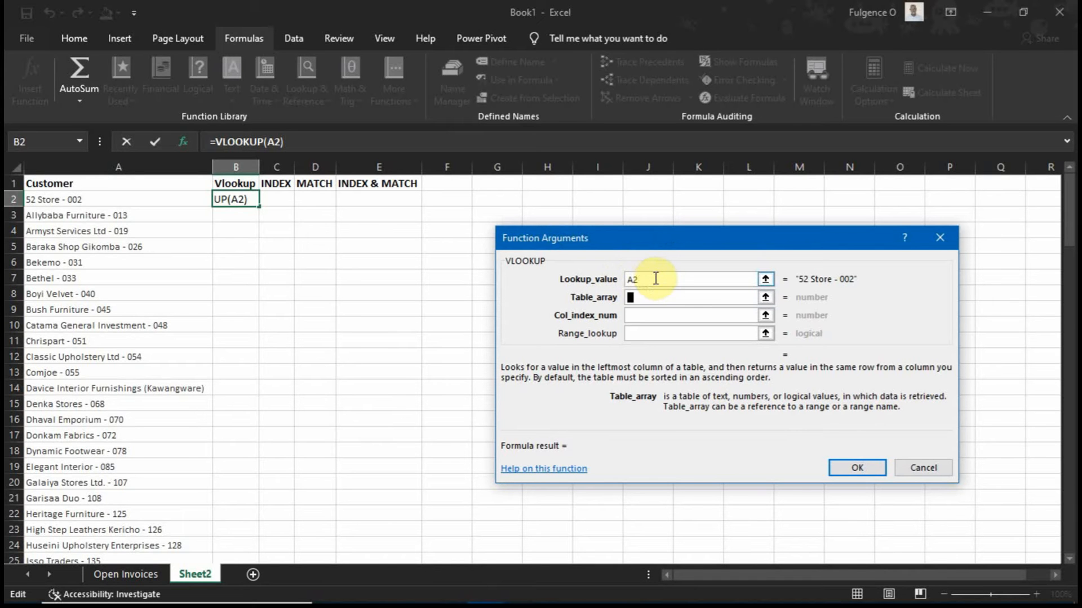
Set the VLOOKUP table array to columns B:G of the Open Invoices sheet
click(677, 297)
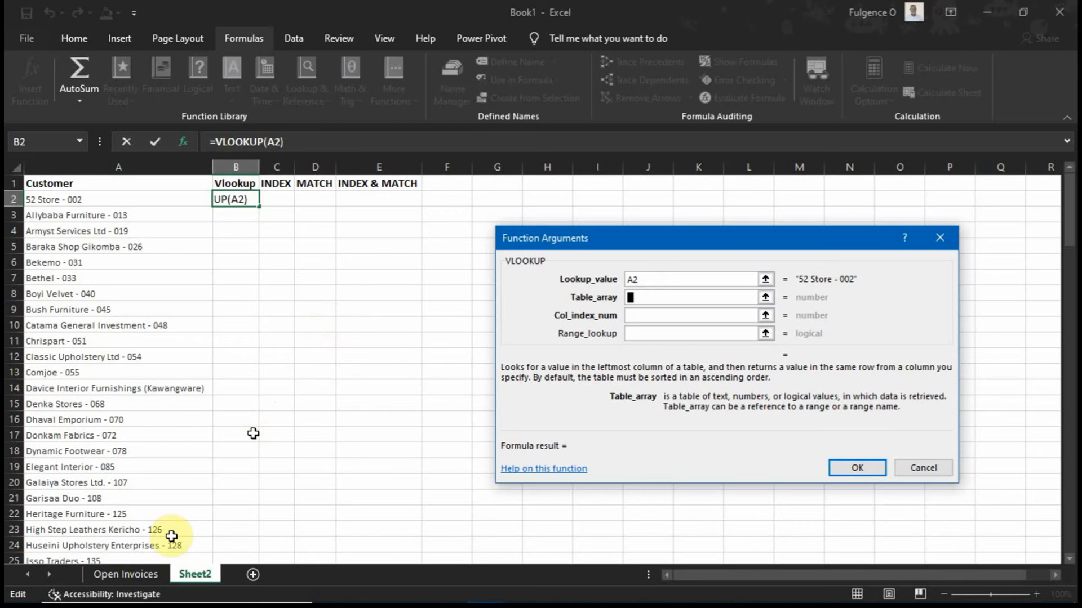
click(131, 575)
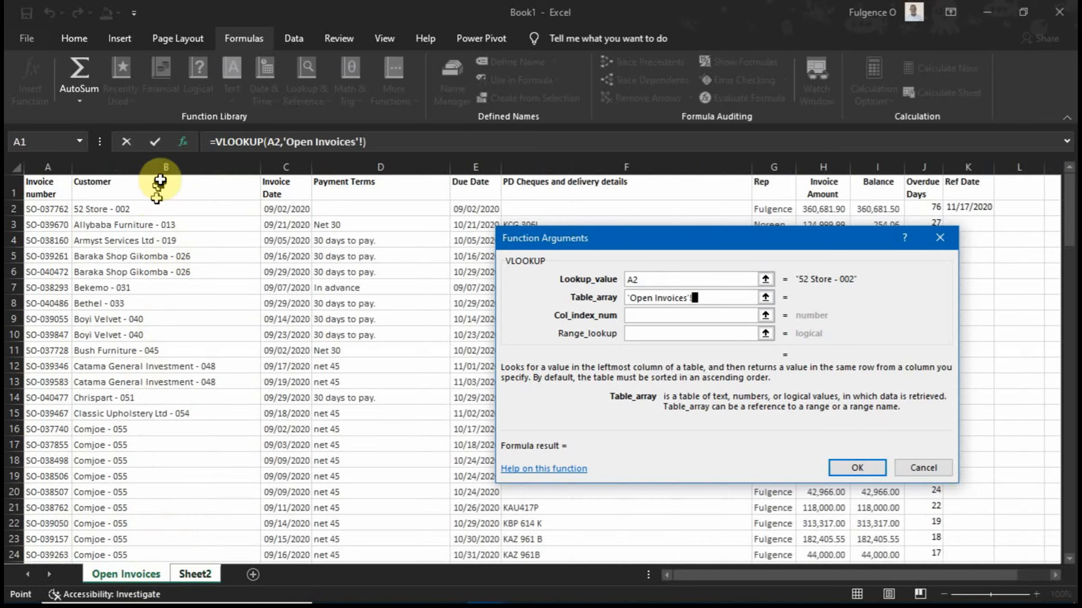
click(164, 169)
drag(164, 173, 767, 164)
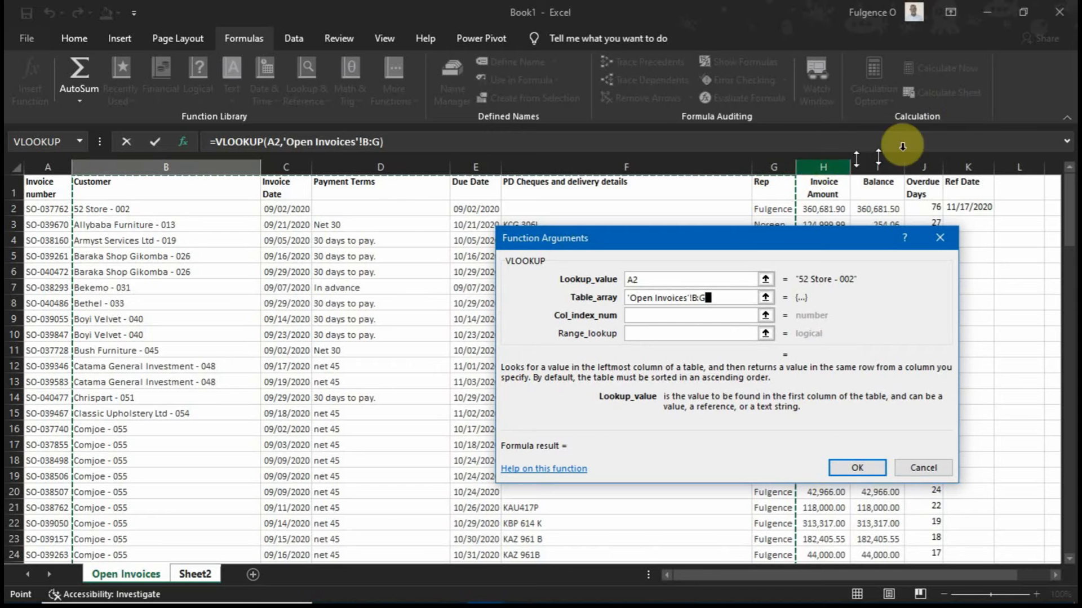
drag(586, 180, 339, 186)
click(176, 167)
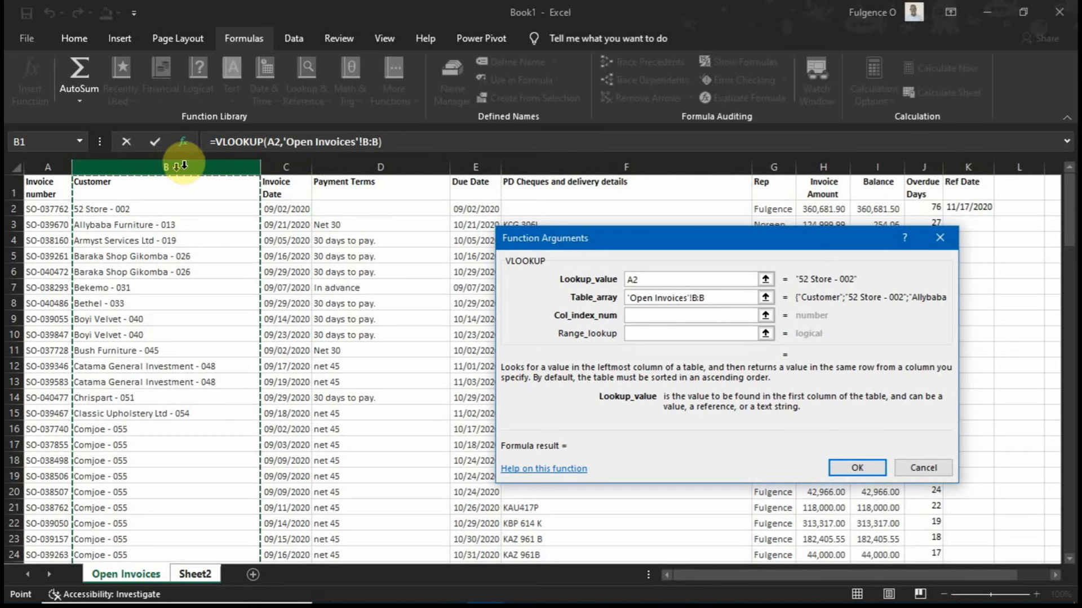
drag(186, 167, 762, 161)
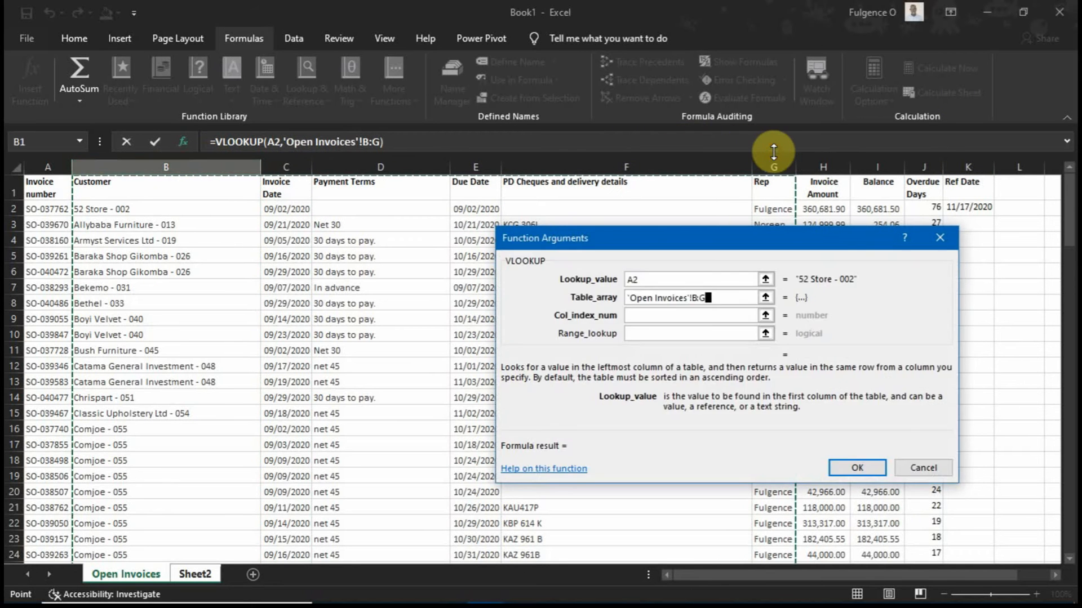
click(645, 316)
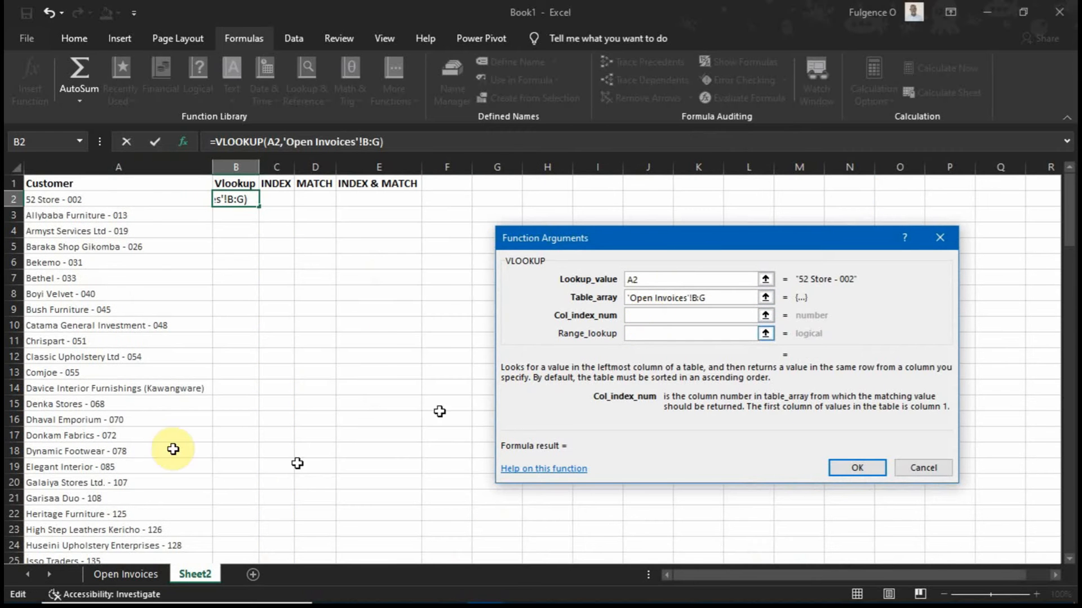
click(125, 582)
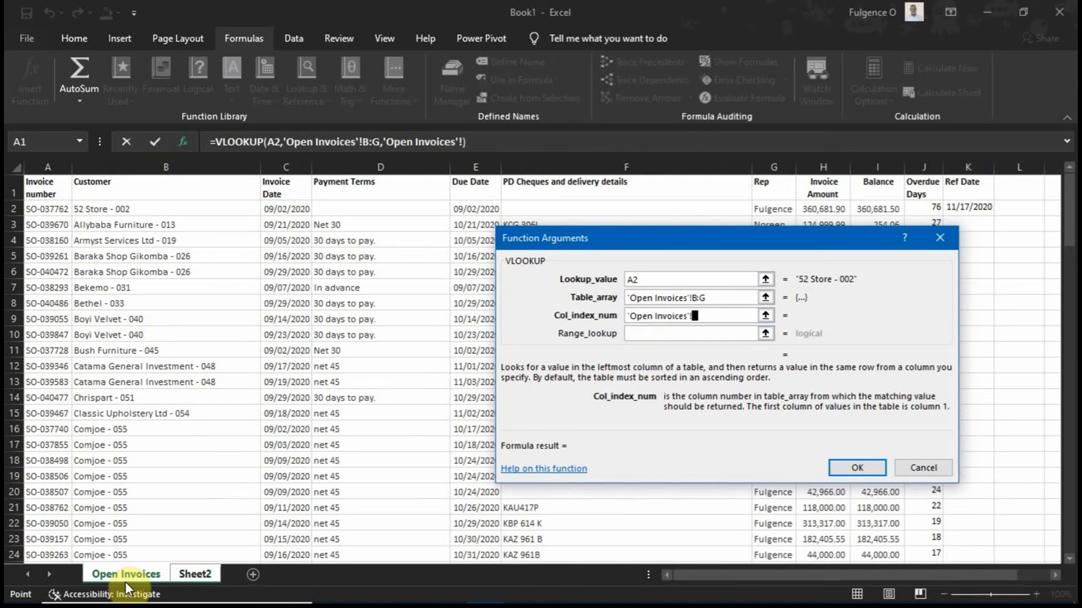
key(BackSpace)
key(BackSpace)
key(BackSpace)
key(BackSpace)
key(BackSpace)
key(BackSpace)
key(BackSpace)
key(BackSpace)
key(BackSpace)
key(BackSpace)
key(BackSpace)
key(BackSpace)
key(BackSpace)
key(BackSpace)
key(BackSpace)
key(BackSpace)
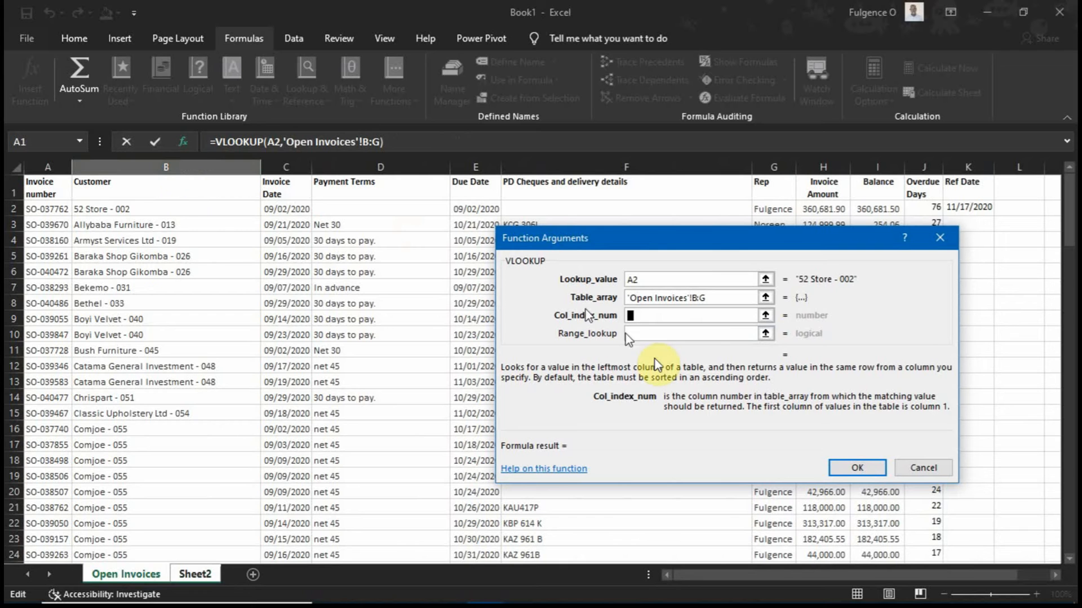
click(727, 297)
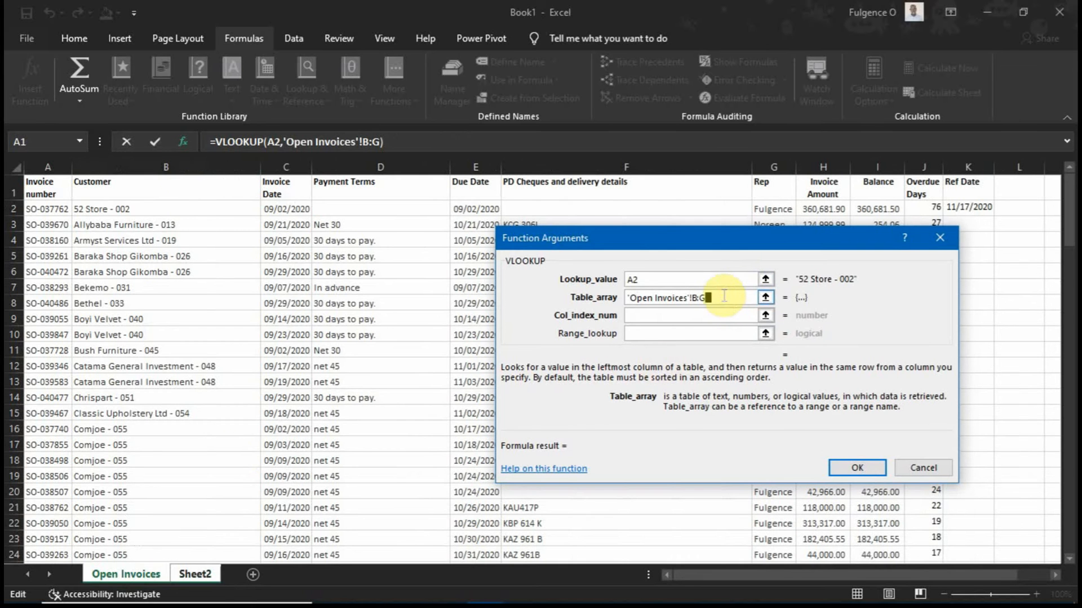
click(136, 592)
click(127, 576)
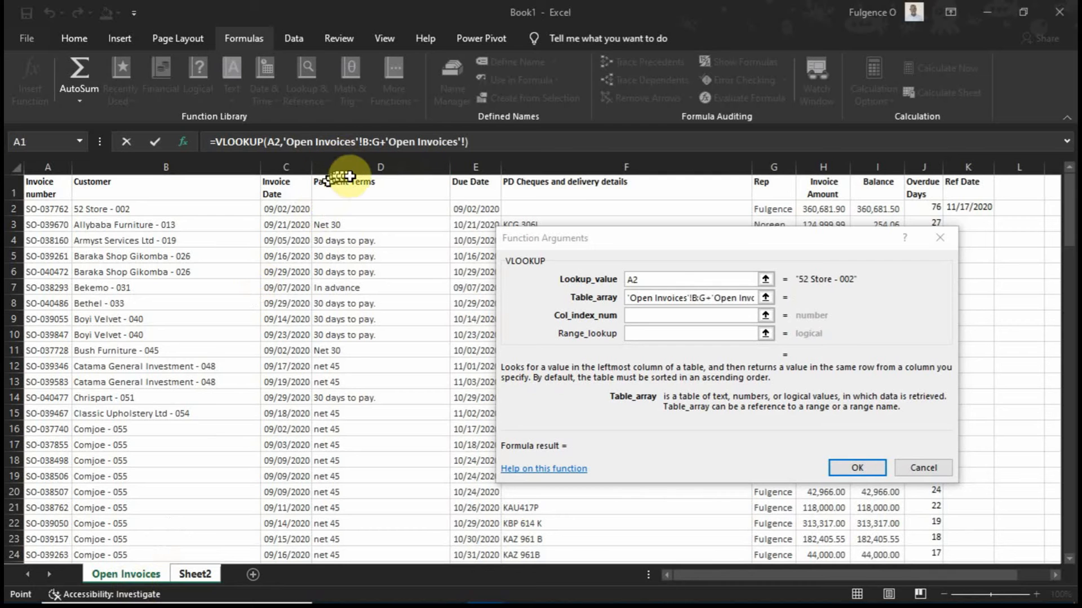
key(BackSpace)
key(BackSpace)
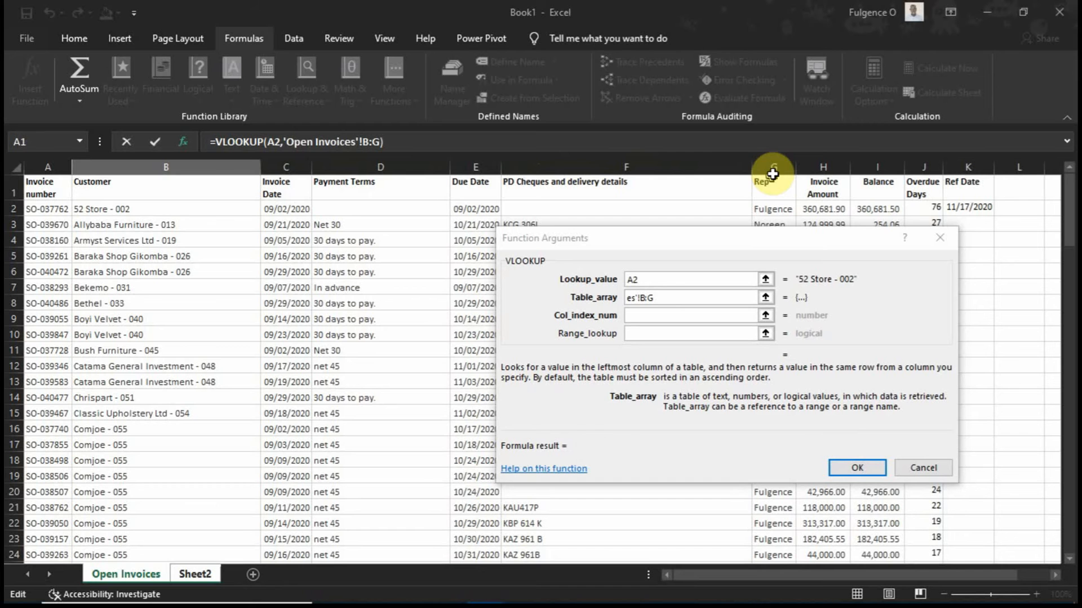
Complete the VLOOKUP in B2 with column index number 6 and range lookup FALSE for an exact match
click(650, 317)
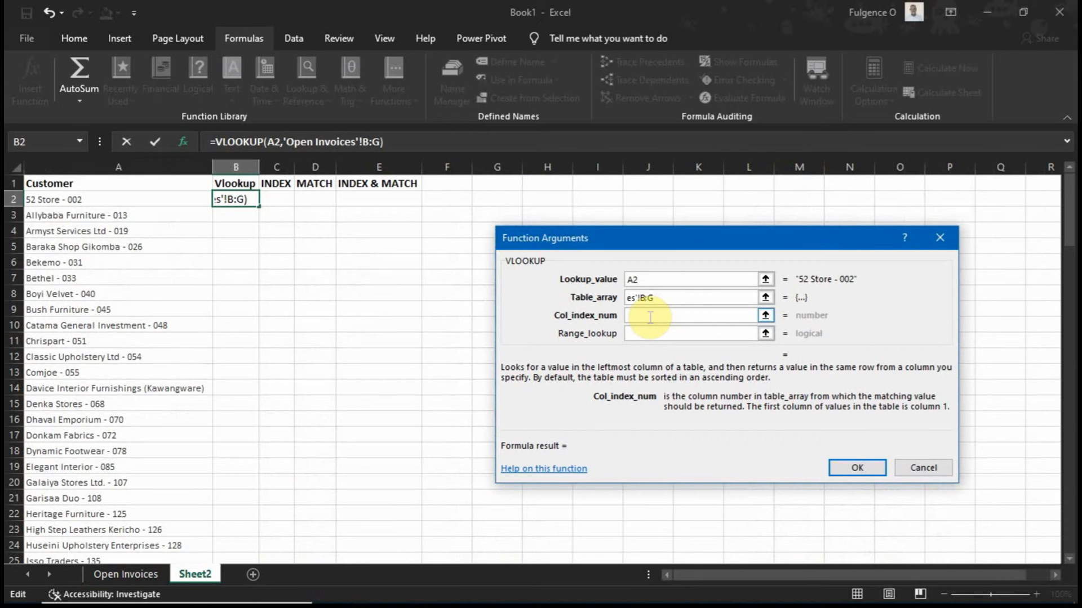
text(6)
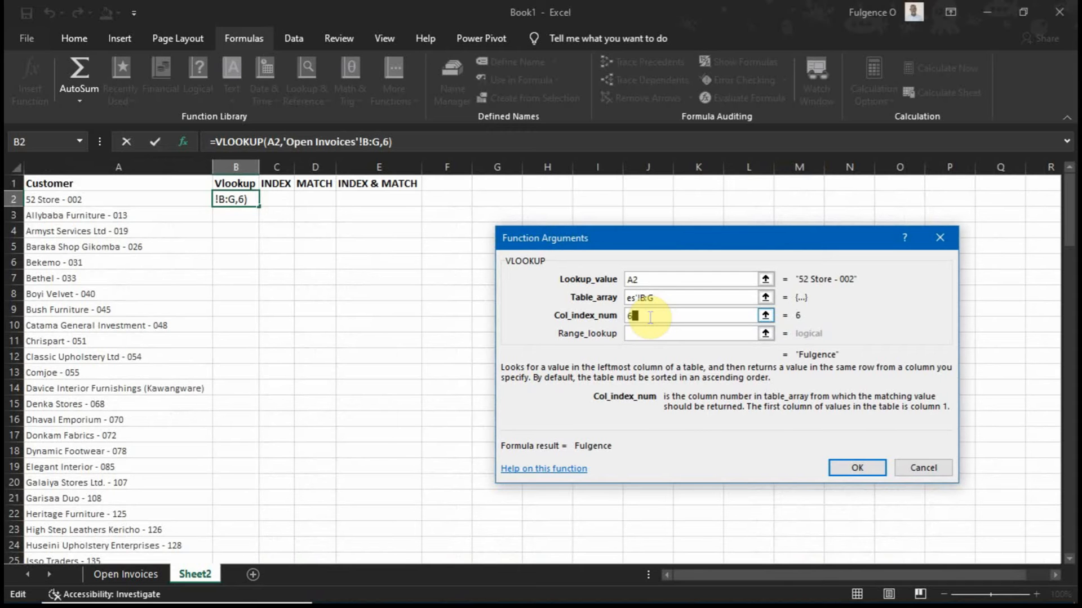
click(648, 334)
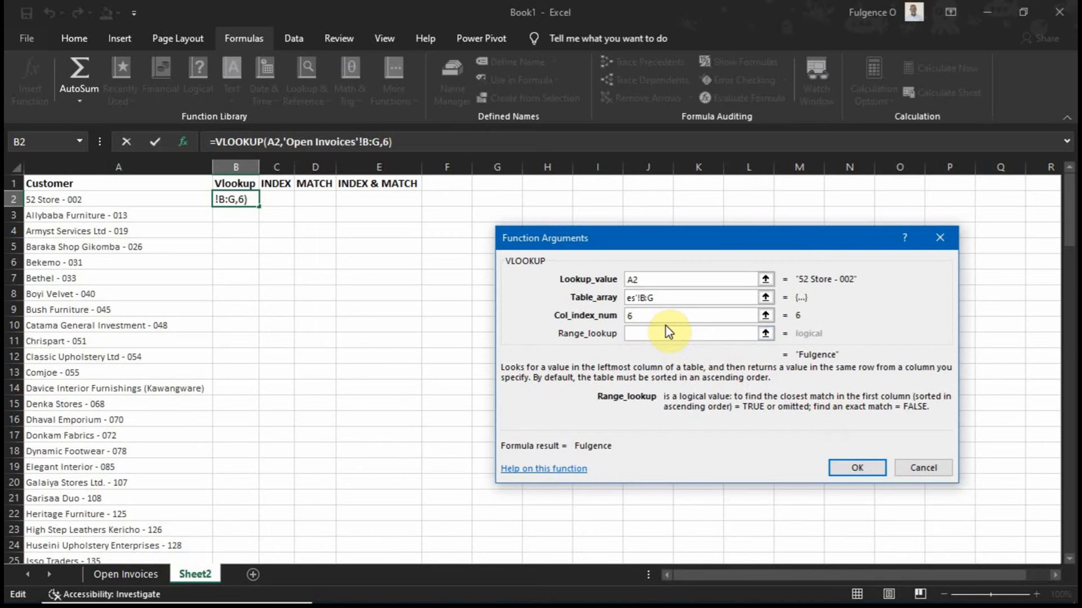
text(false)
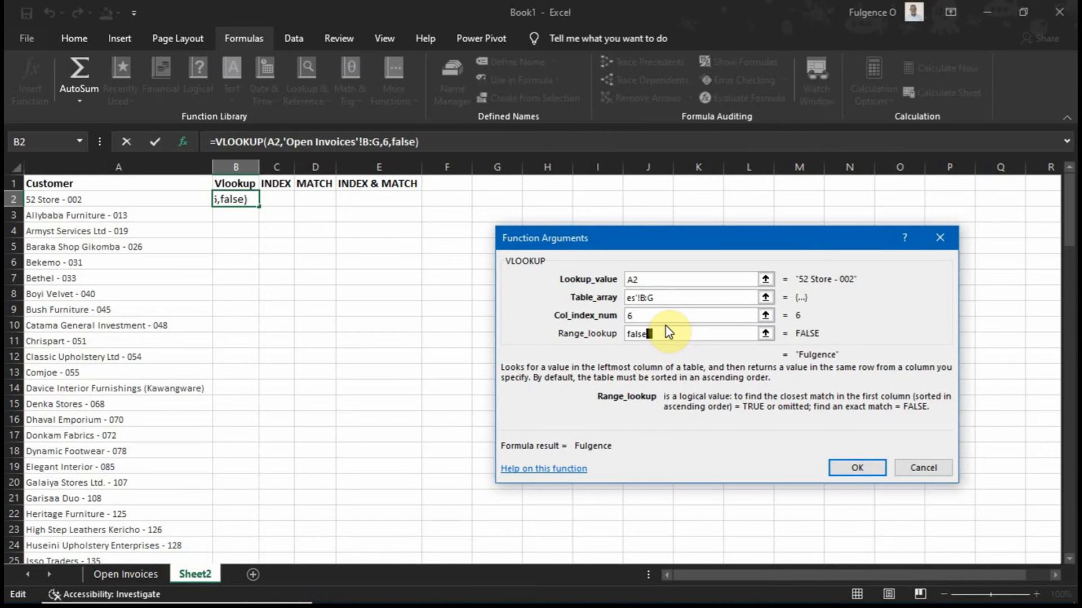
key(Return)
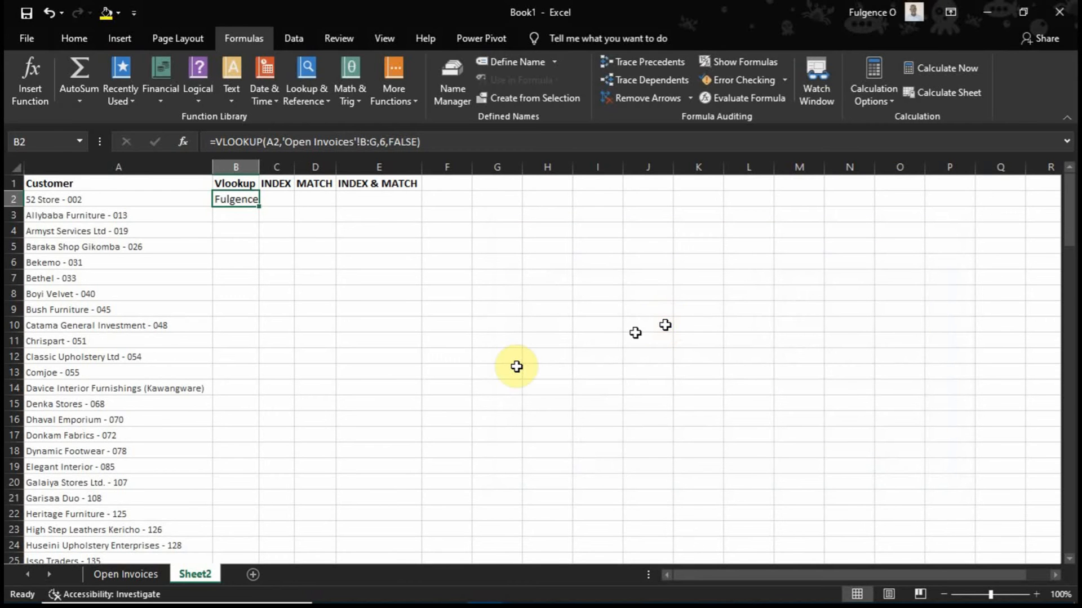
Check the B2 lookup against the Customer and Rep columns on Open Invoices, and return to Sheet2
click(121, 575)
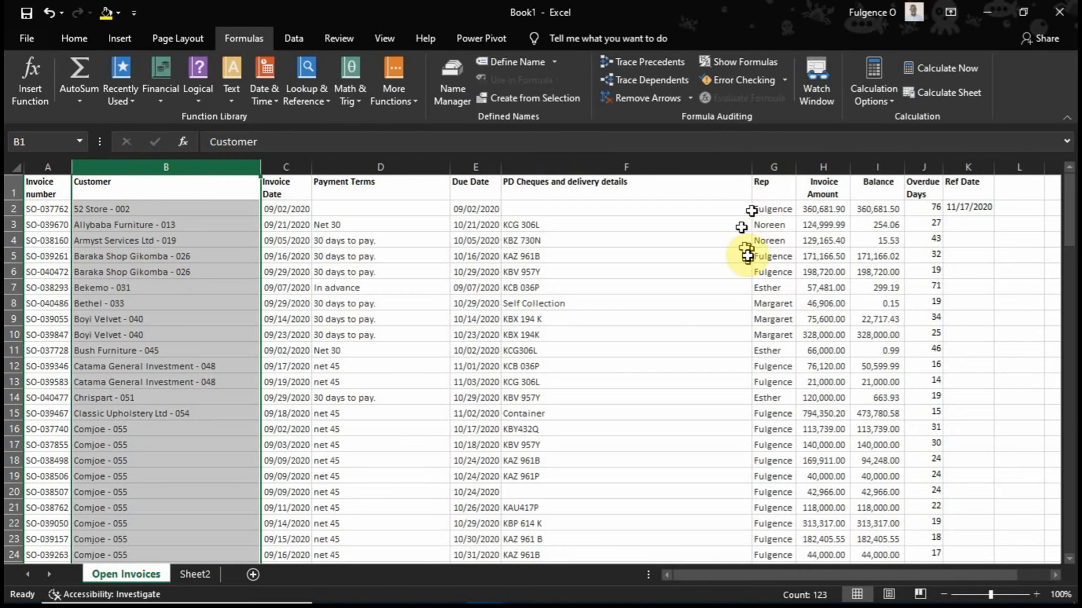
click(192, 580)
click(227, 213)
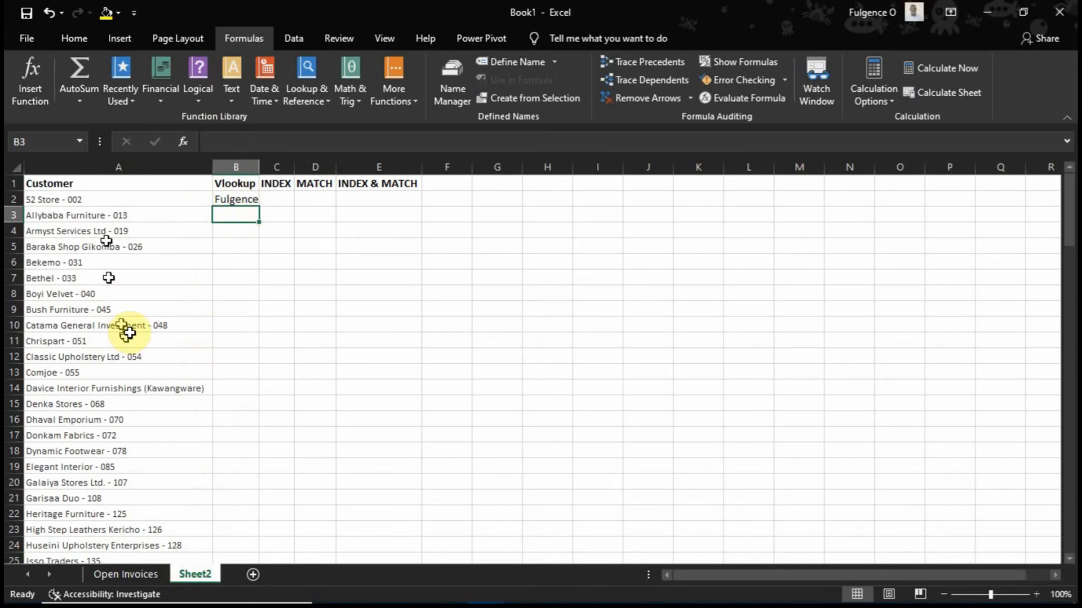
click(130, 570)
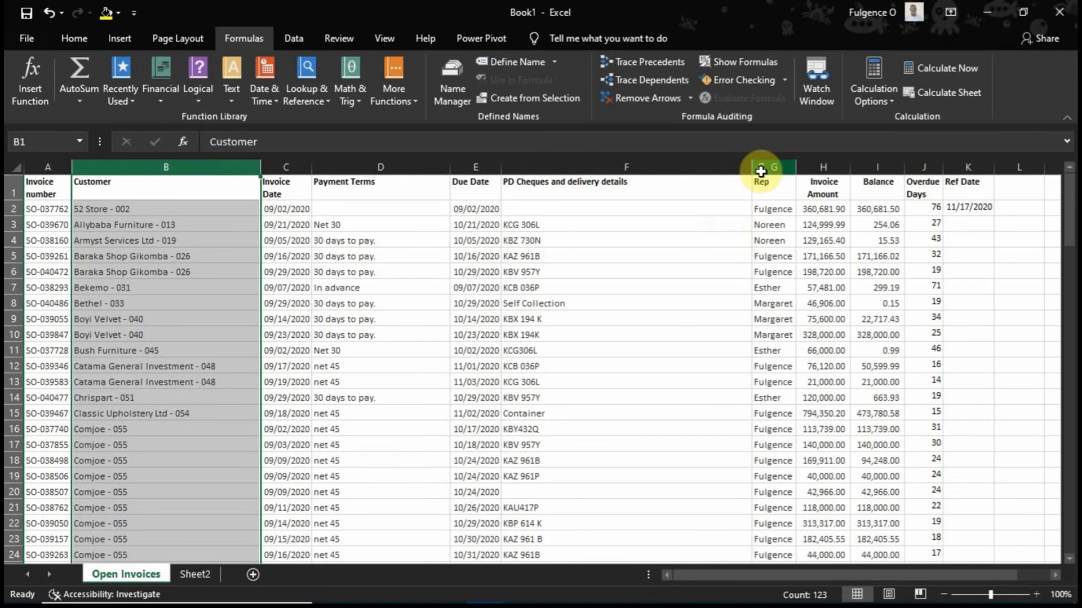
click(179, 239)
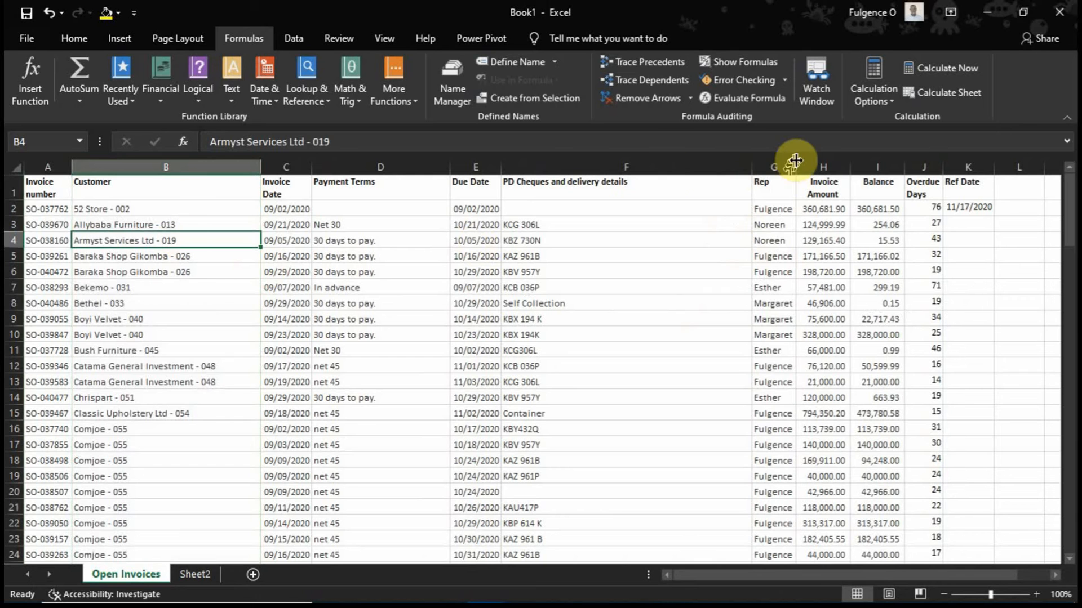
click(772, 167)
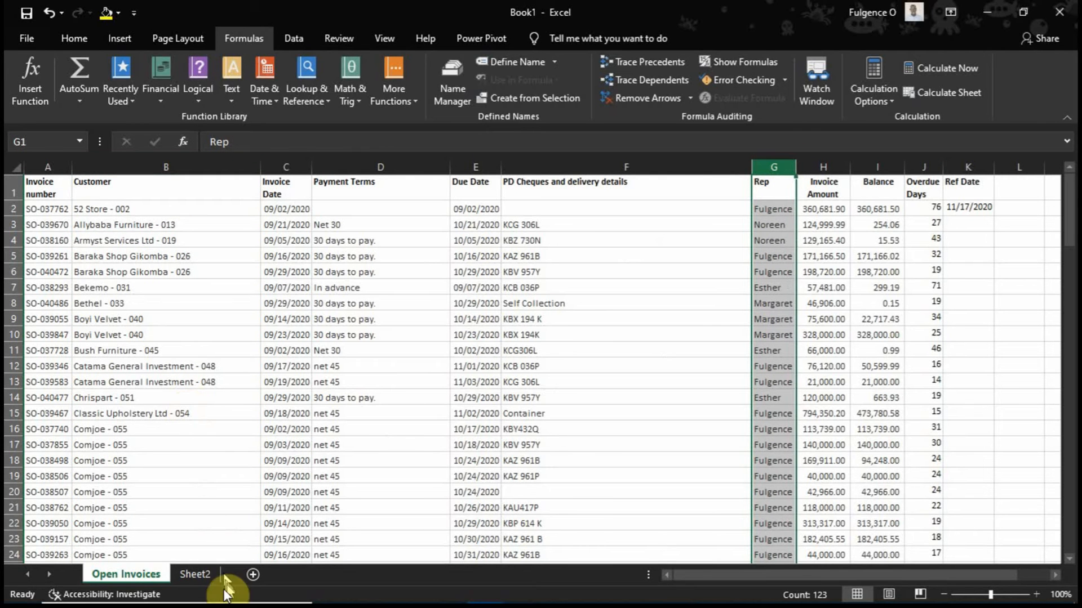
click(188, 573)
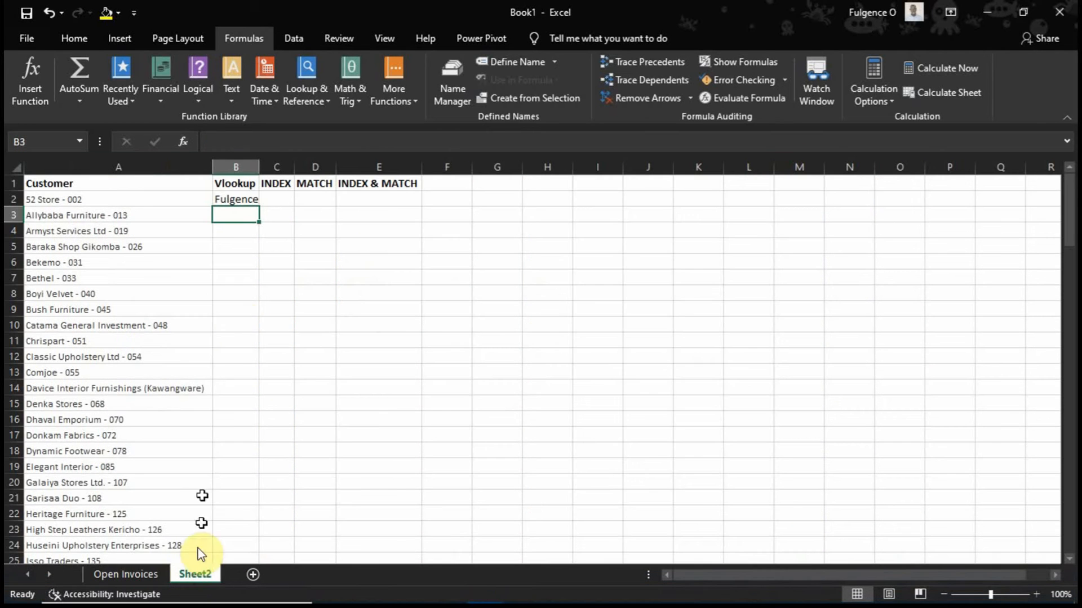
click(294, 93)
click(295, 93)
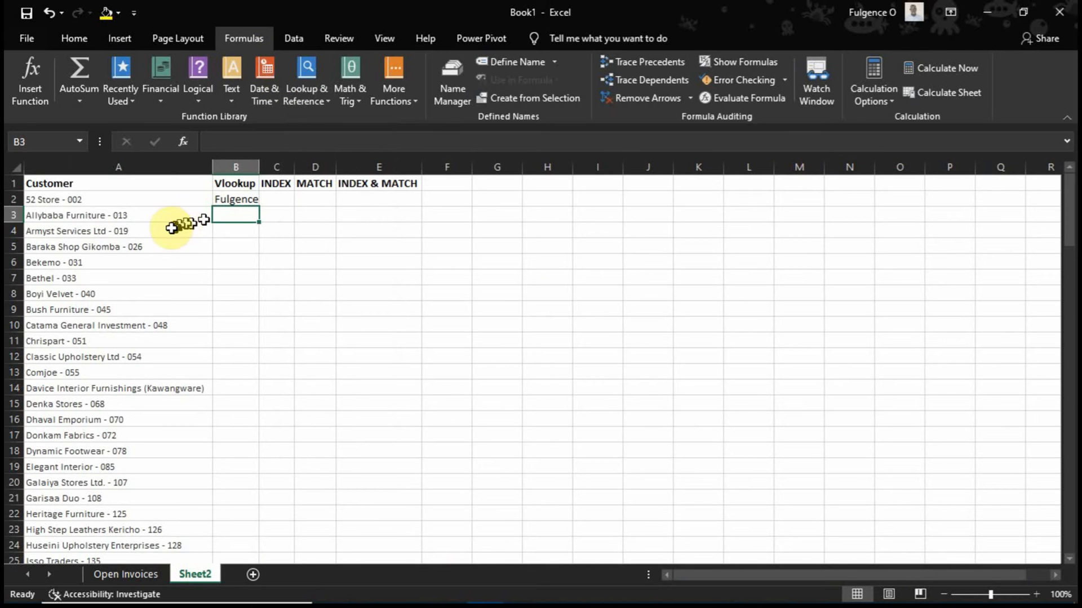
click(147, 220)
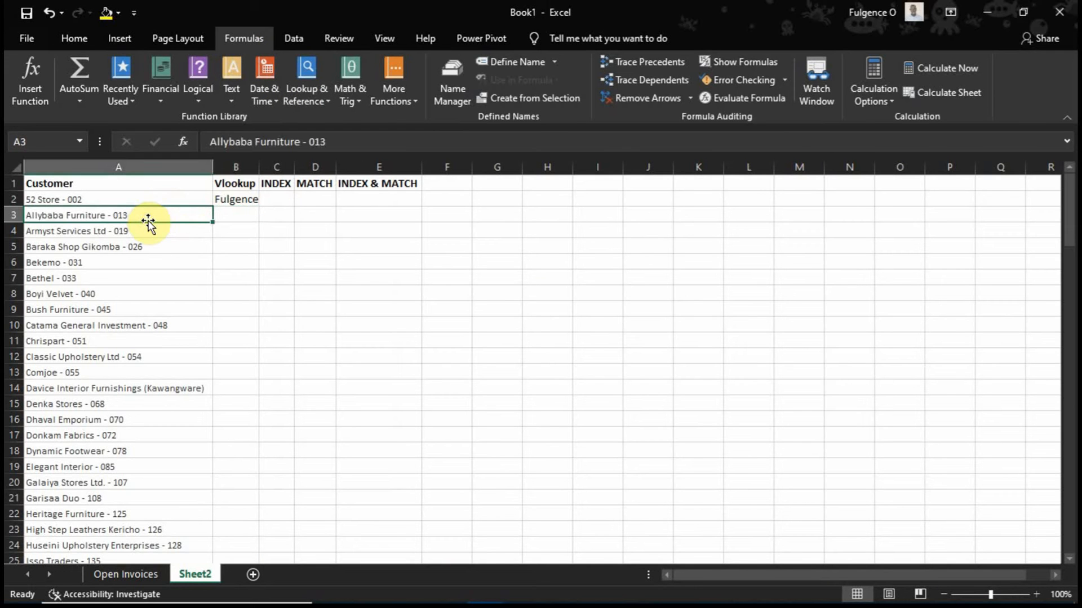
text(F)
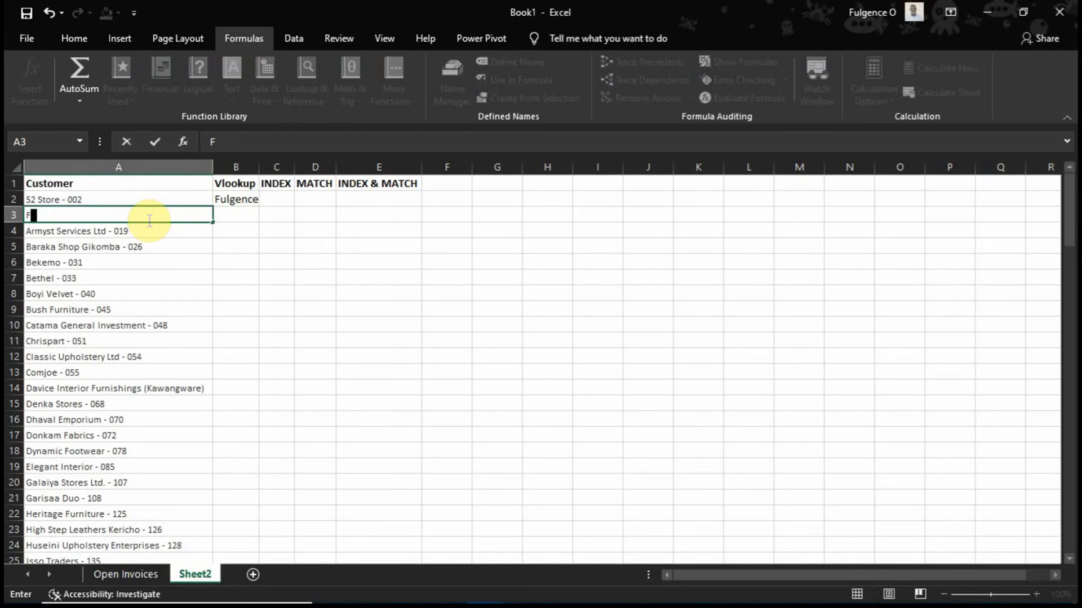
key(Return)
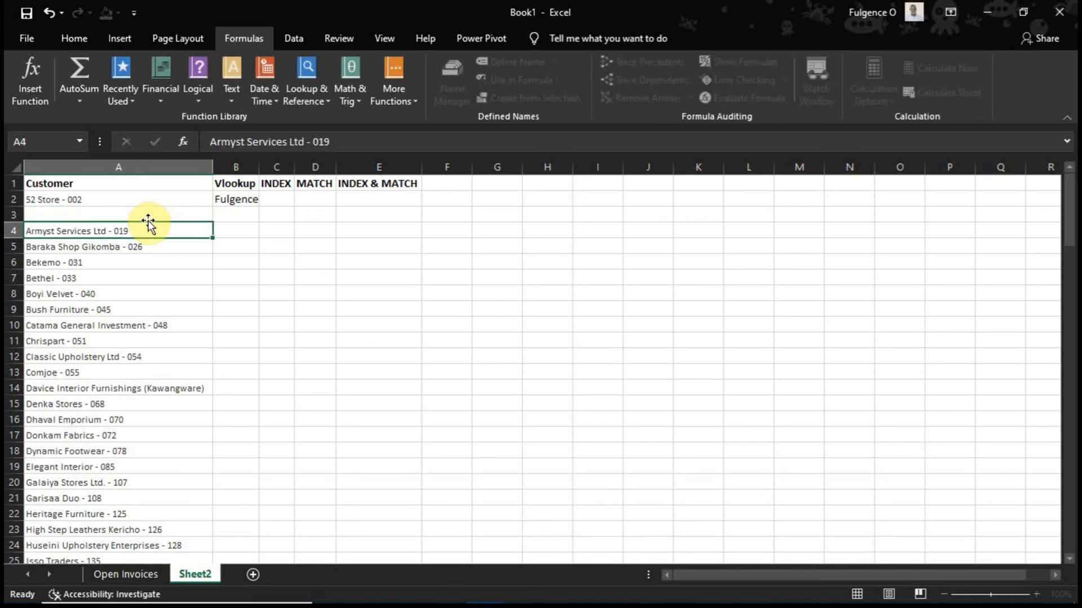
key(ctrl+z)
key(Up)
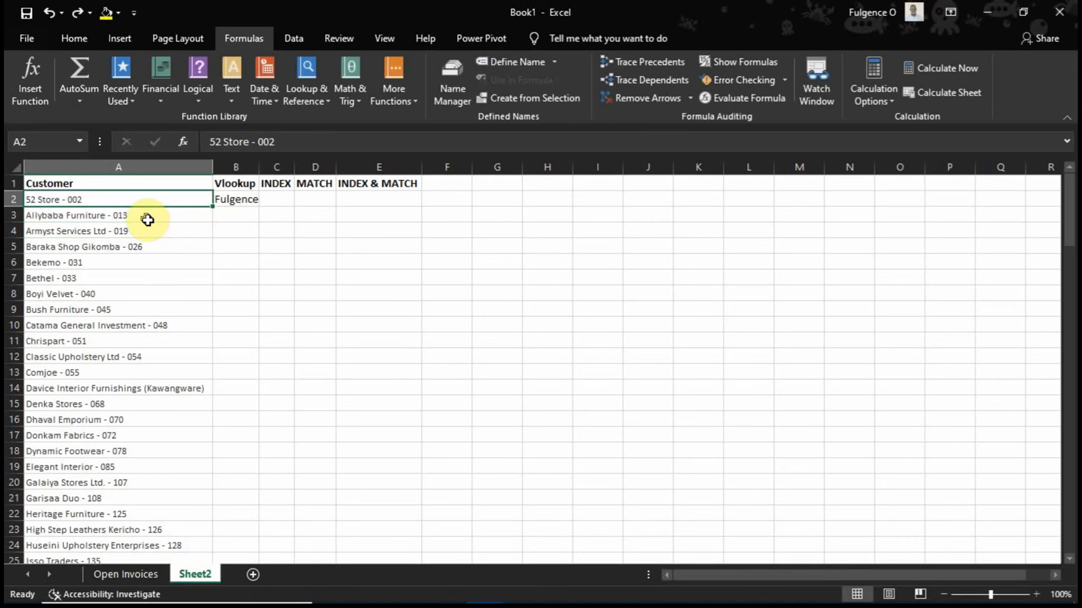
Examine the customers and their reps down the Open Invoices list, and return to its header row
click(128, 573)
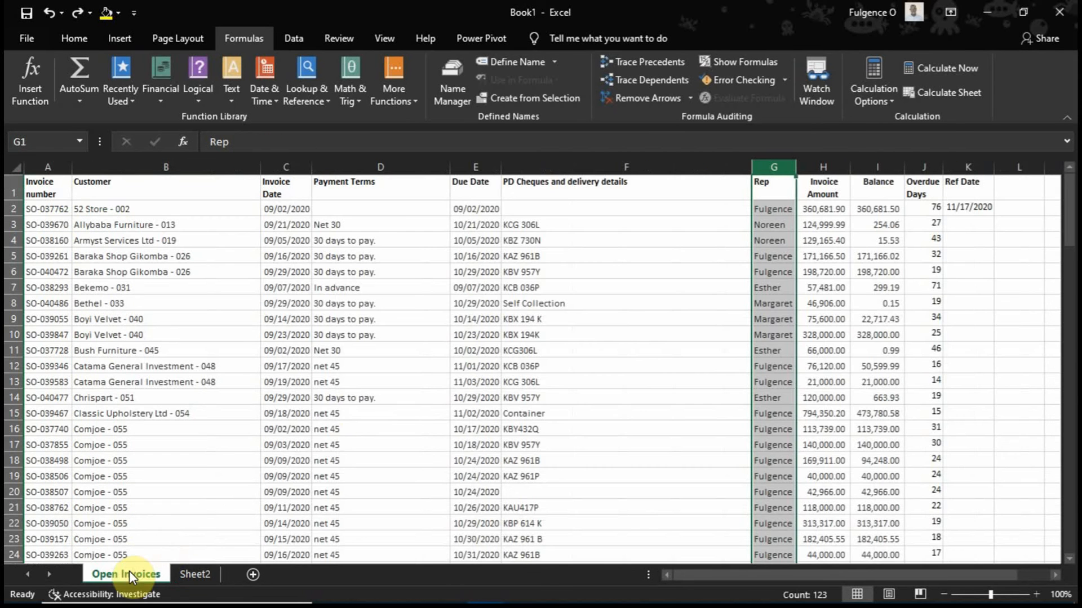
scroll(624, 332, down, 2)
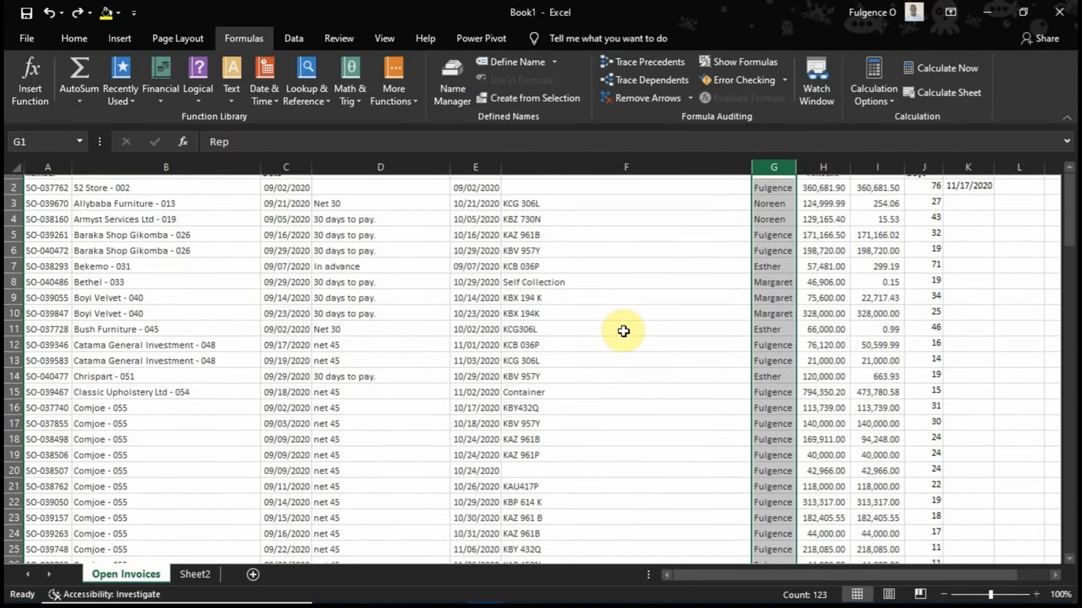
scroll(623, 331, up, 2)
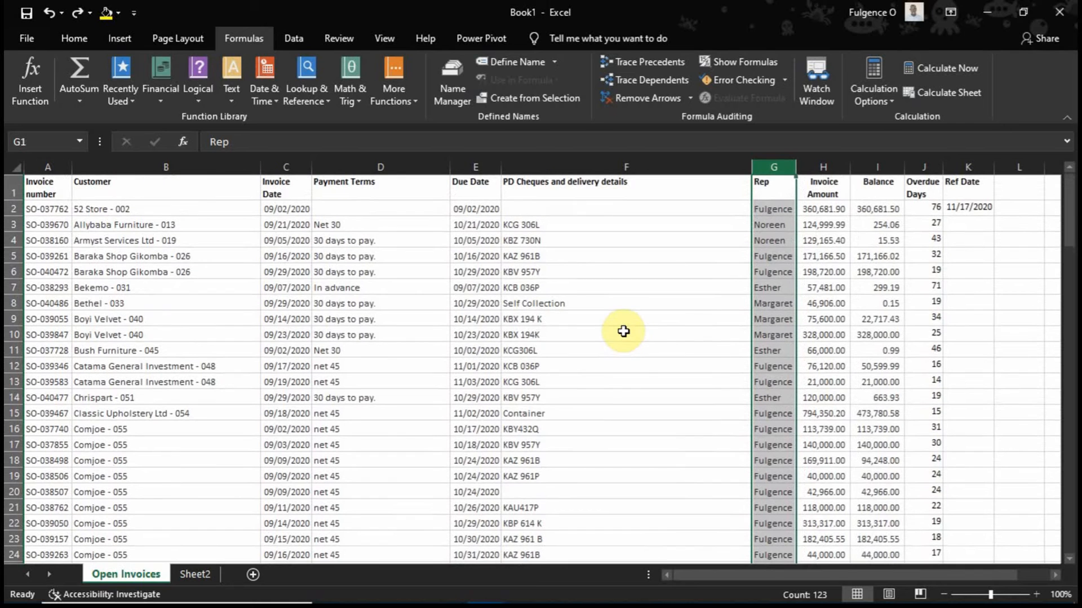
scroll(662, 351, down, 10)
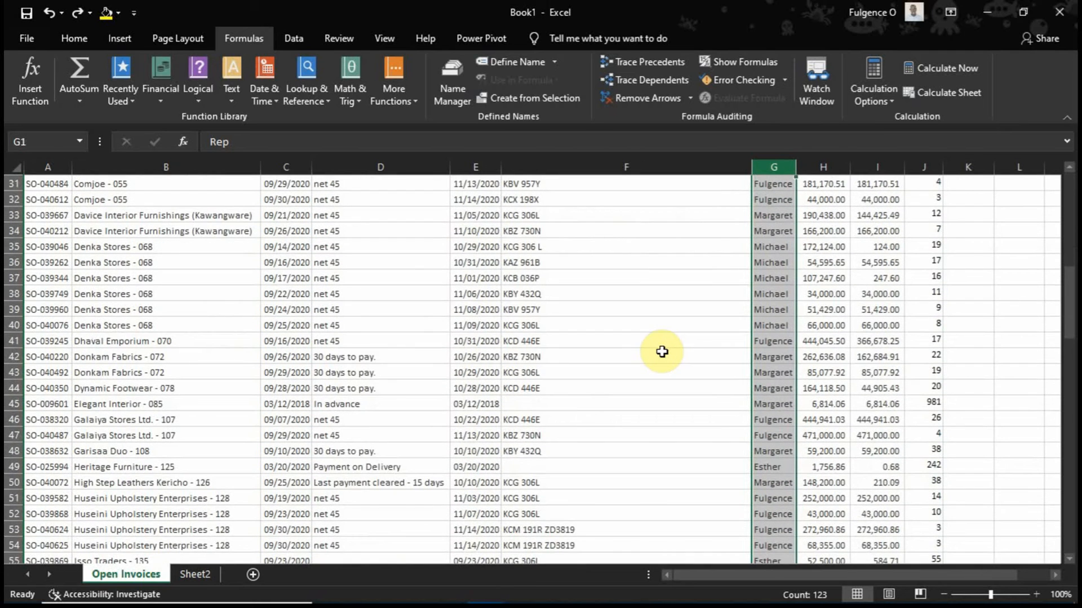
scroll(662, 352, down, 4)
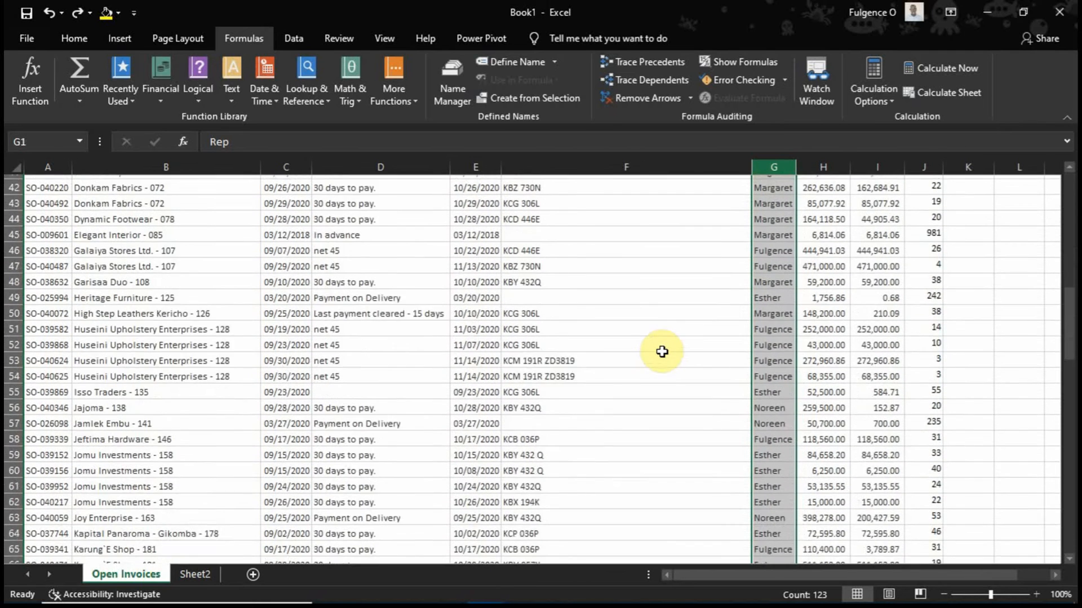
scroll(662, 351, down, 8)
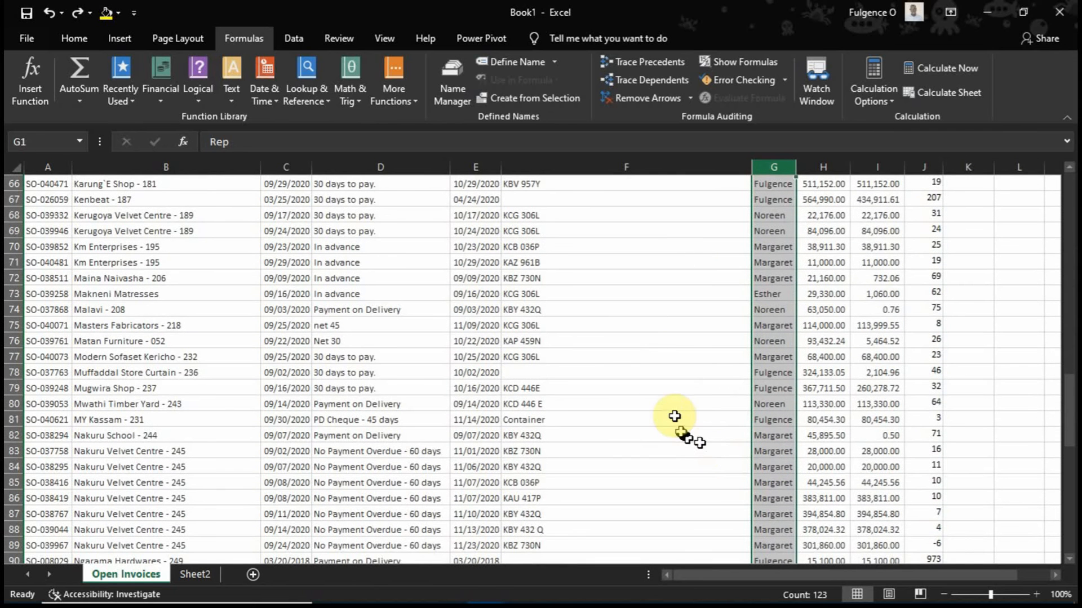
scroll(550, 394, up, 12)
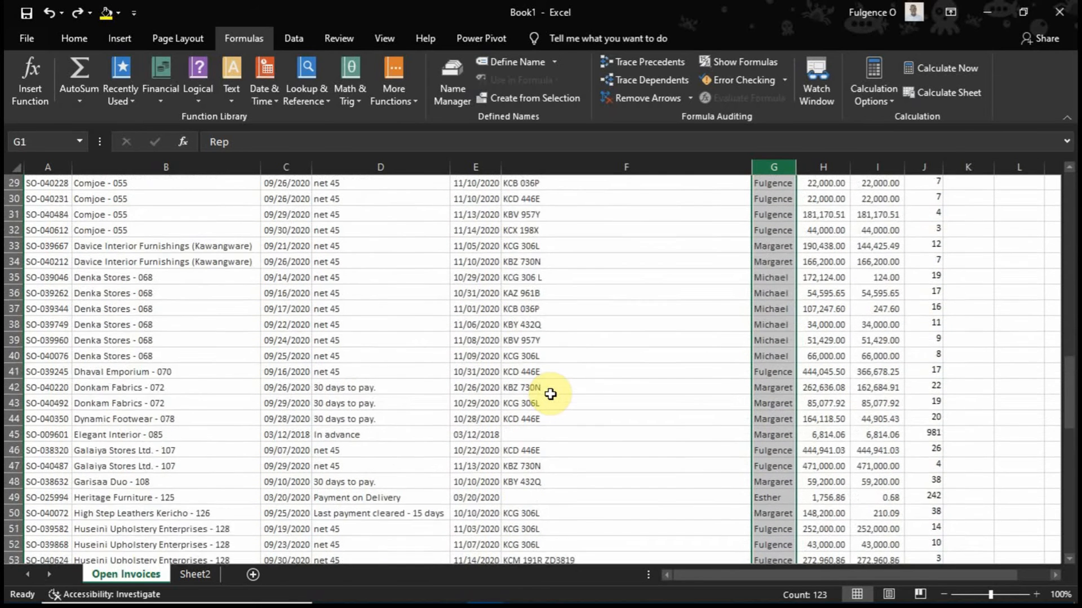
scroll(550, 394, up, 9)
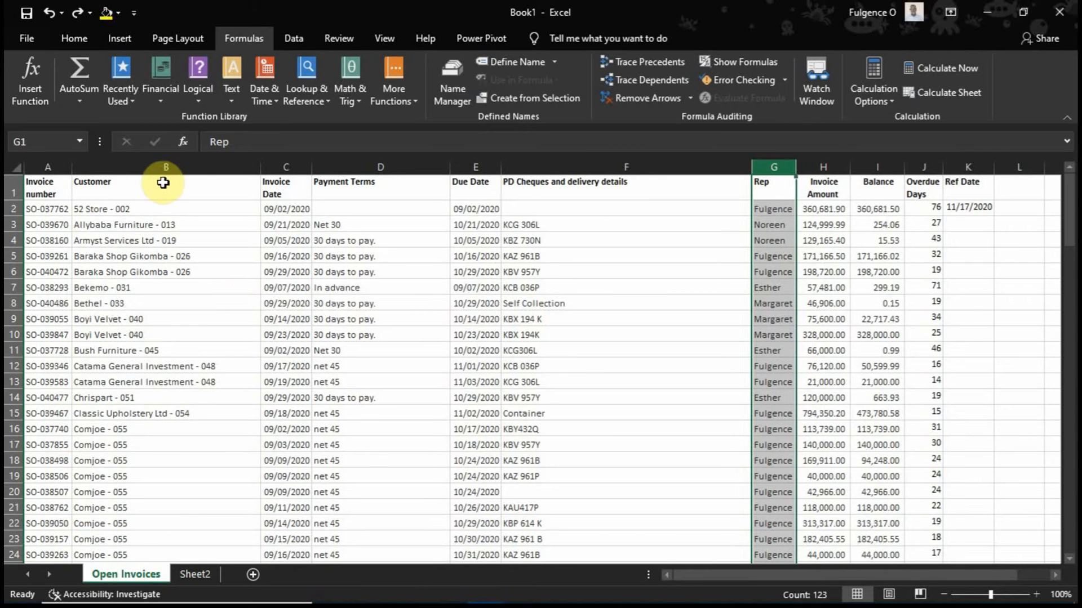
Cut the Customer column on Open Invoices and insert it directly before the Balance column
click(237, 166)
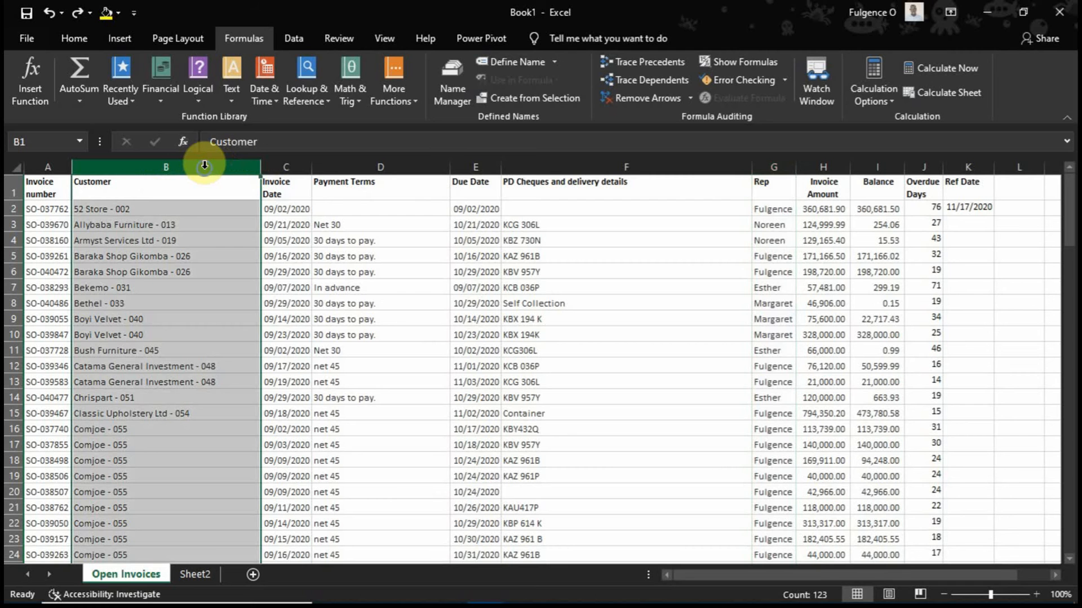
right_click(204, 167)
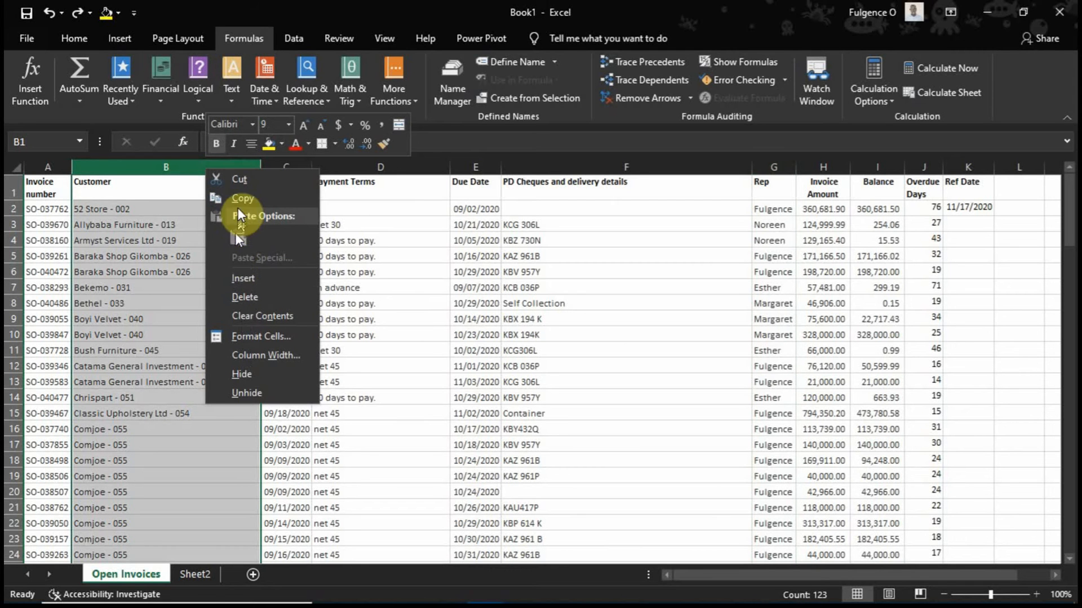
click(249, 185)
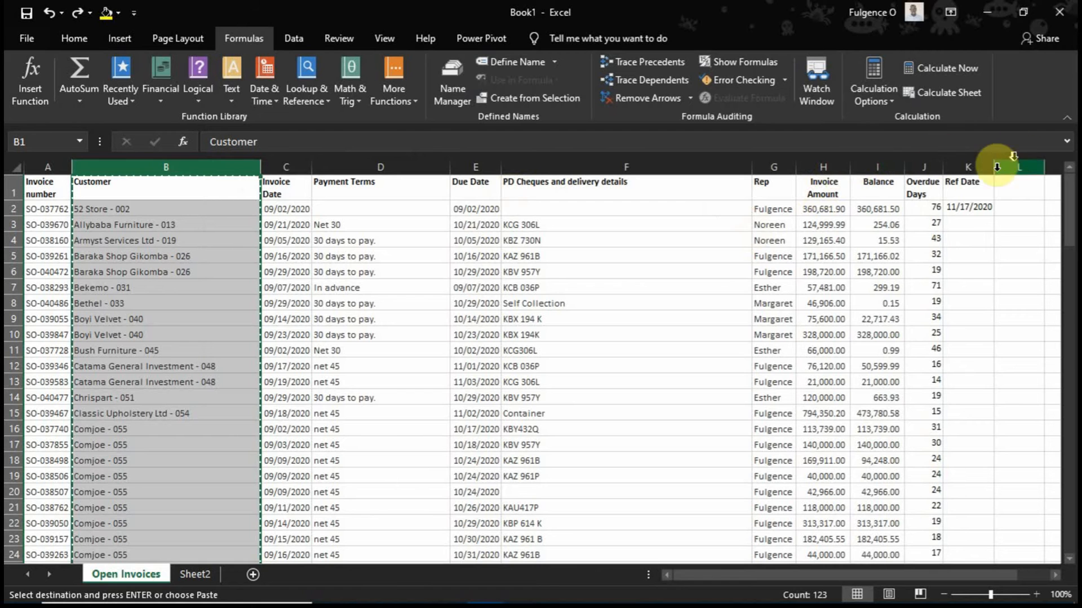
click(879, 167)
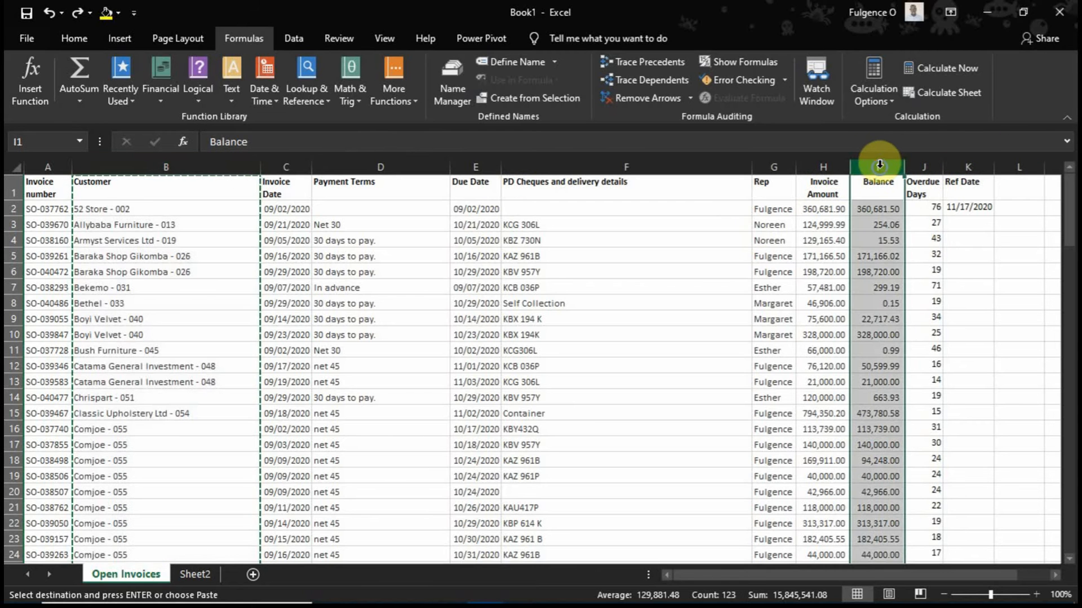
right_click(880, 166)
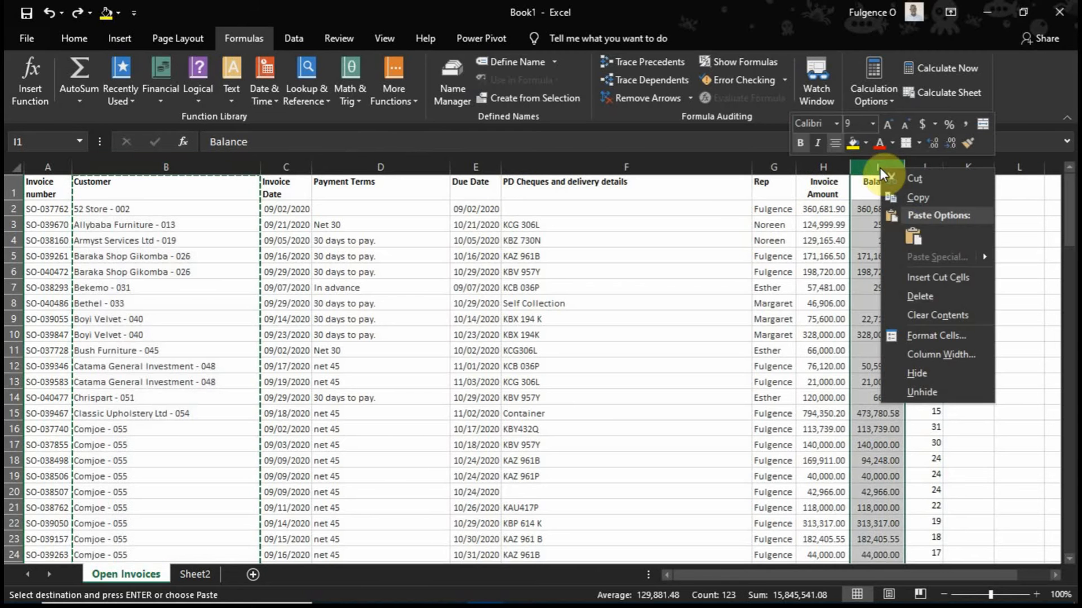
click(918, 279)
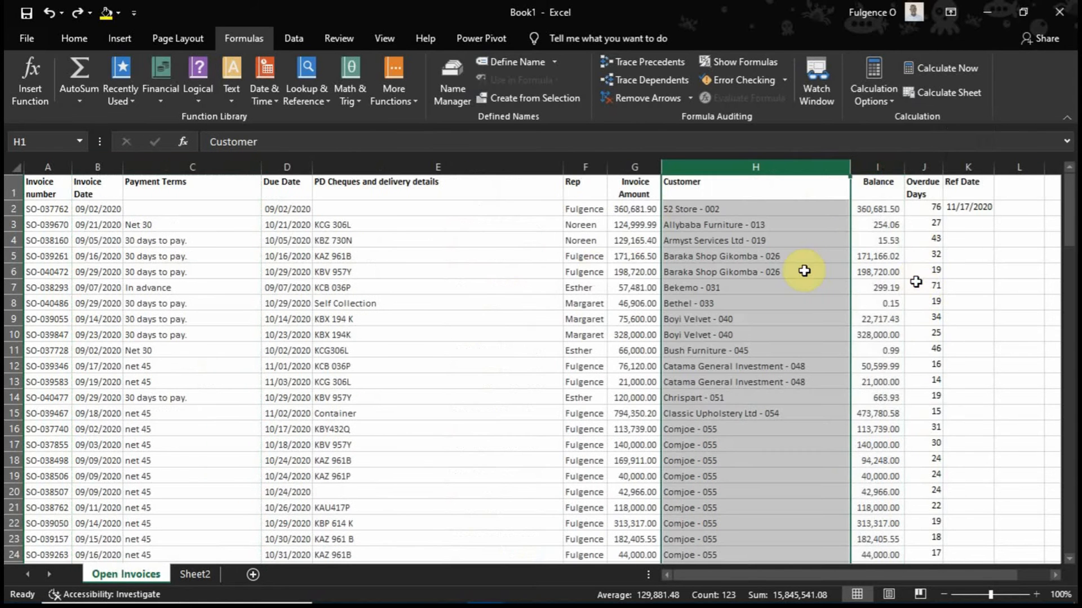
Compare the position of the moved Customer column with that of the Rep column on Open Invoices
click(732, 255)
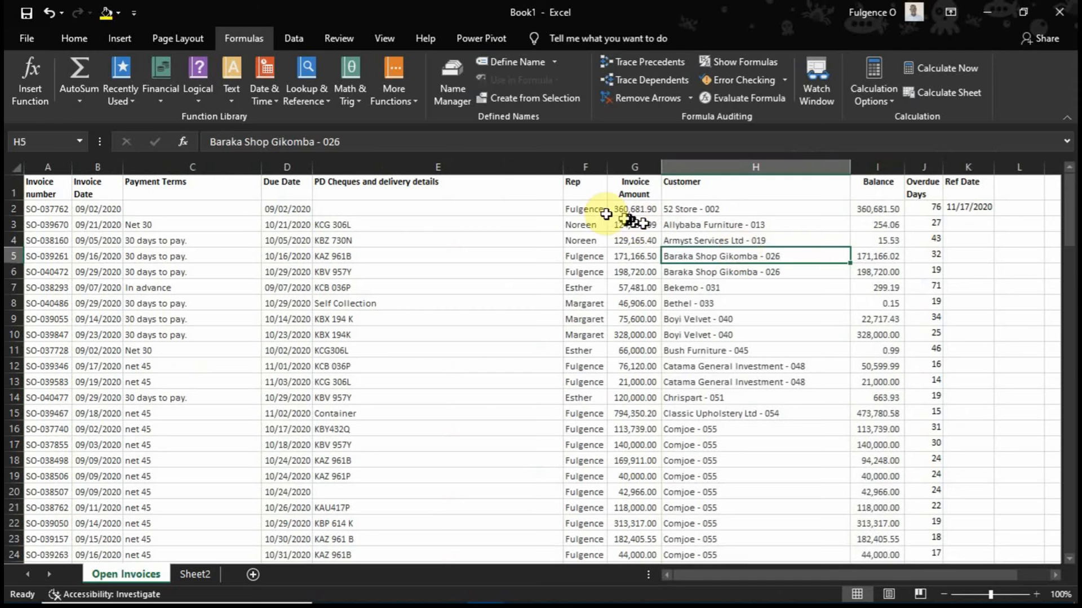
click(586, 210)
click(705, 208)
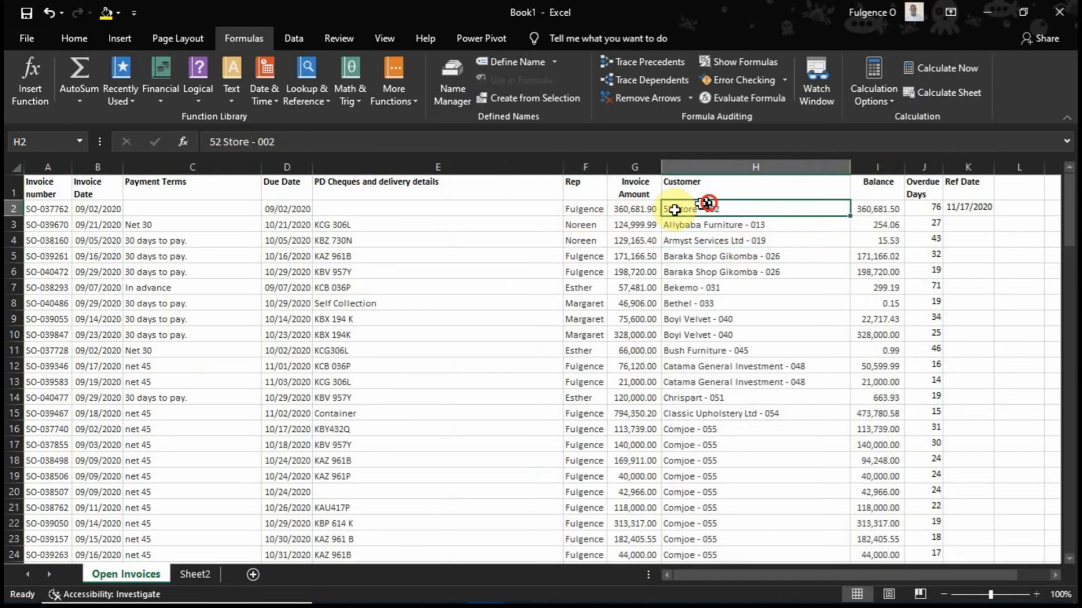
click(572, 166)
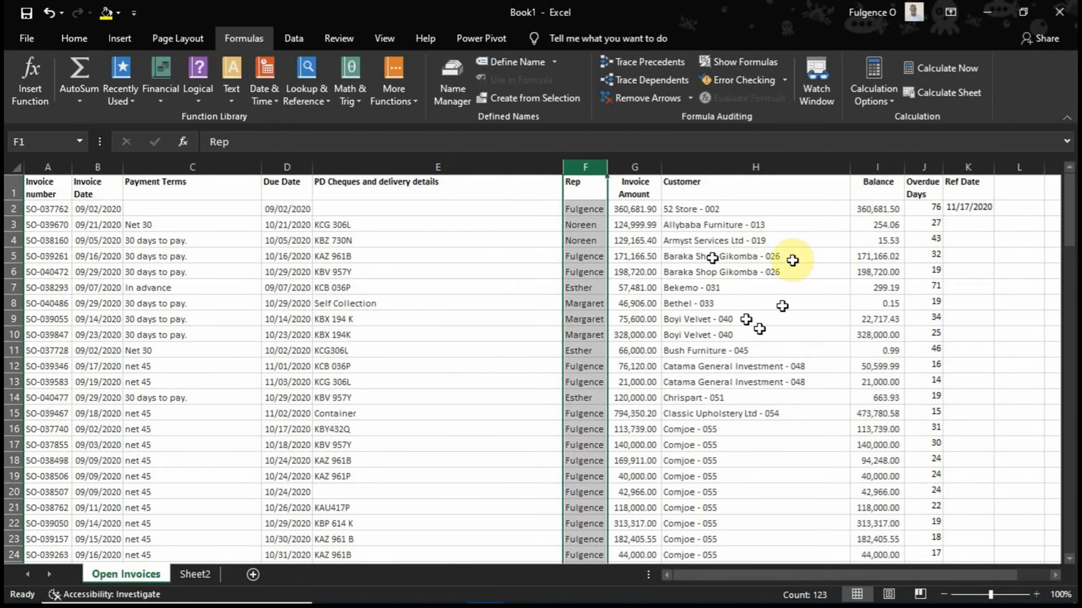
click(734, 237)
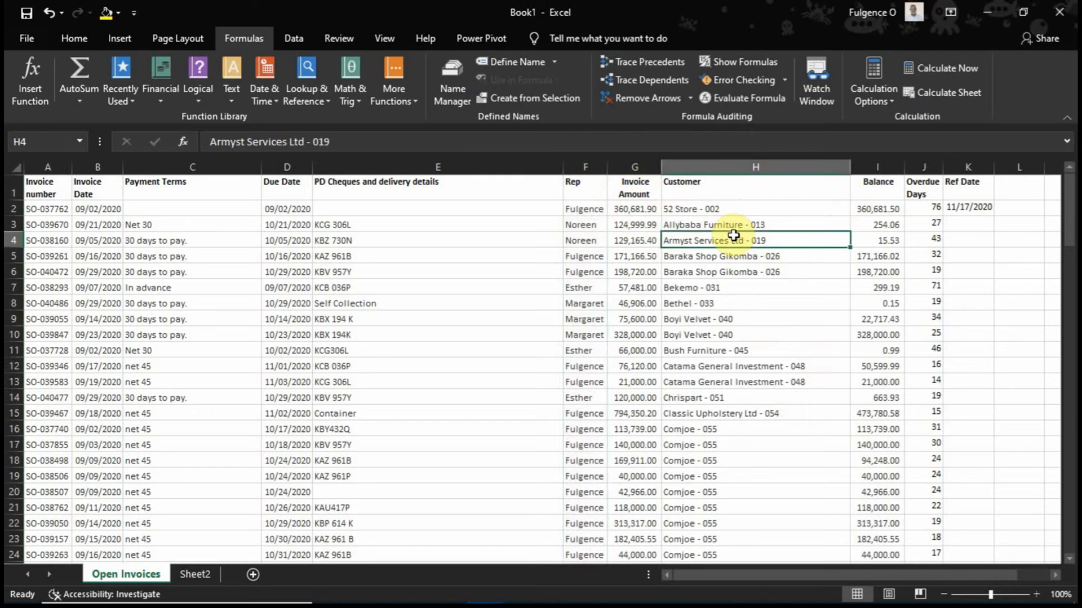
click(734, 166)
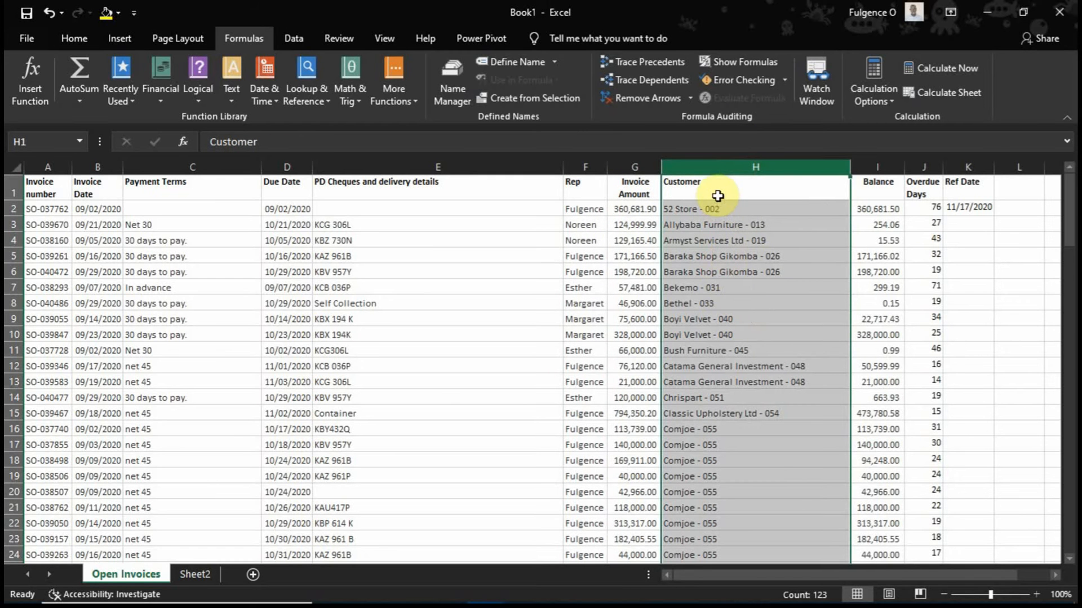
Clear the VLOOKUP formula from cell B2 on Sheet2
click(184, 575)
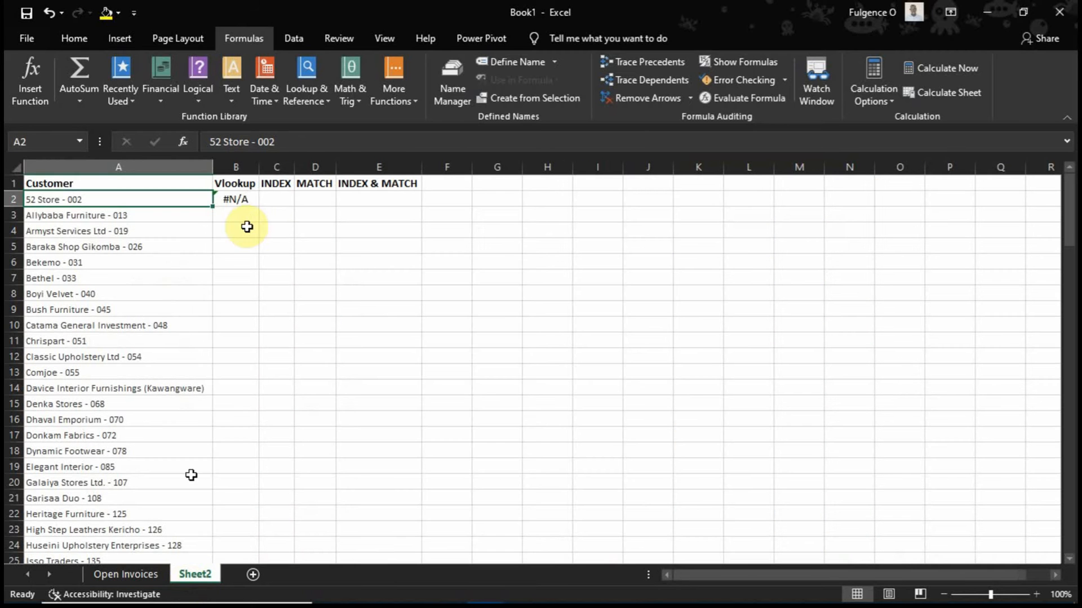
click(244, 201)
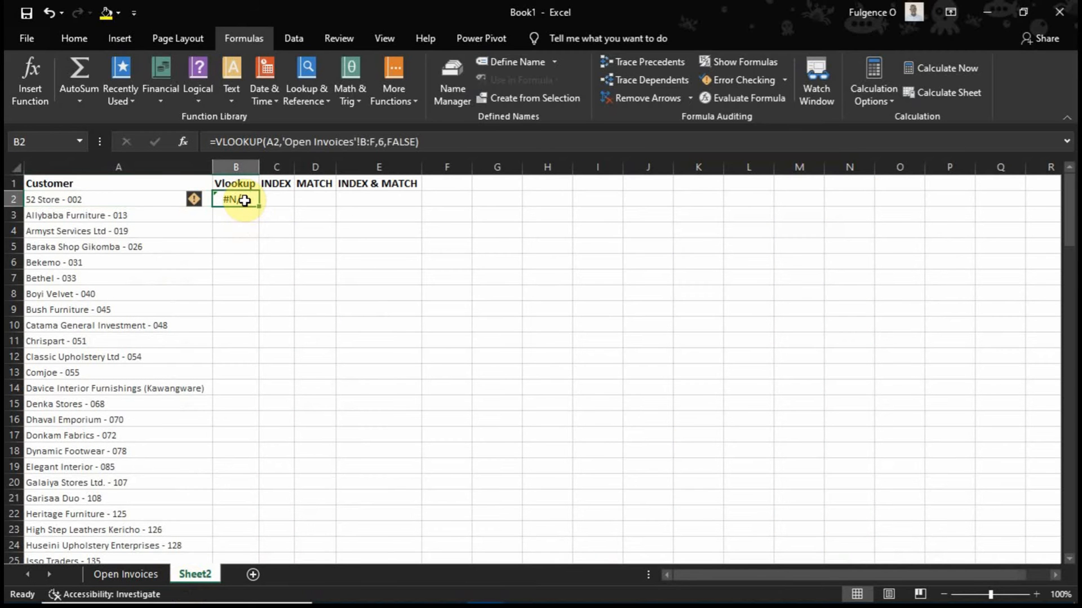
key(BackSpace)
key(Return)
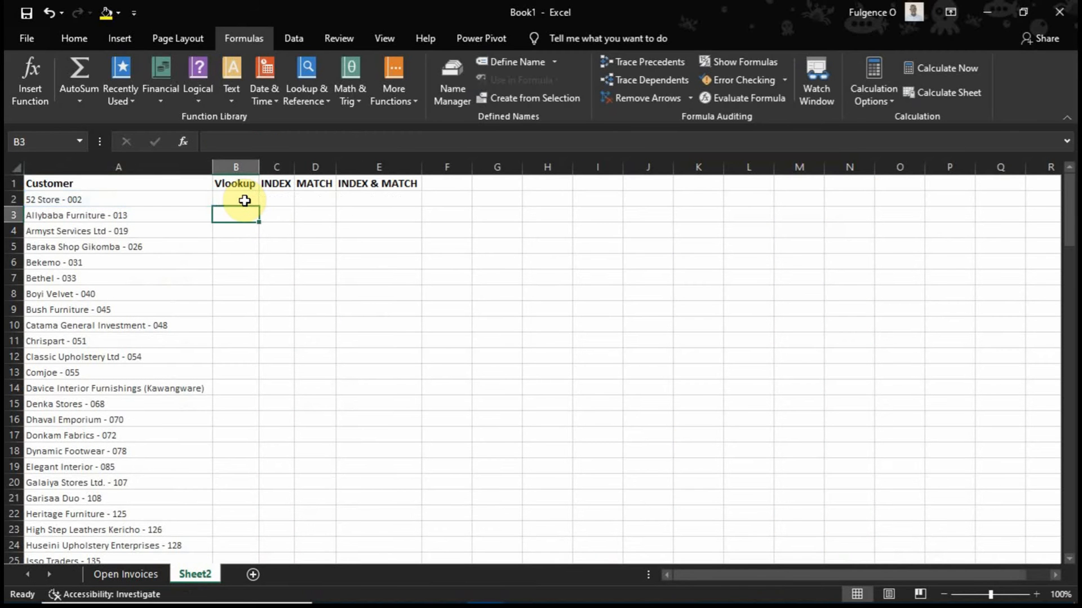
key(Up)
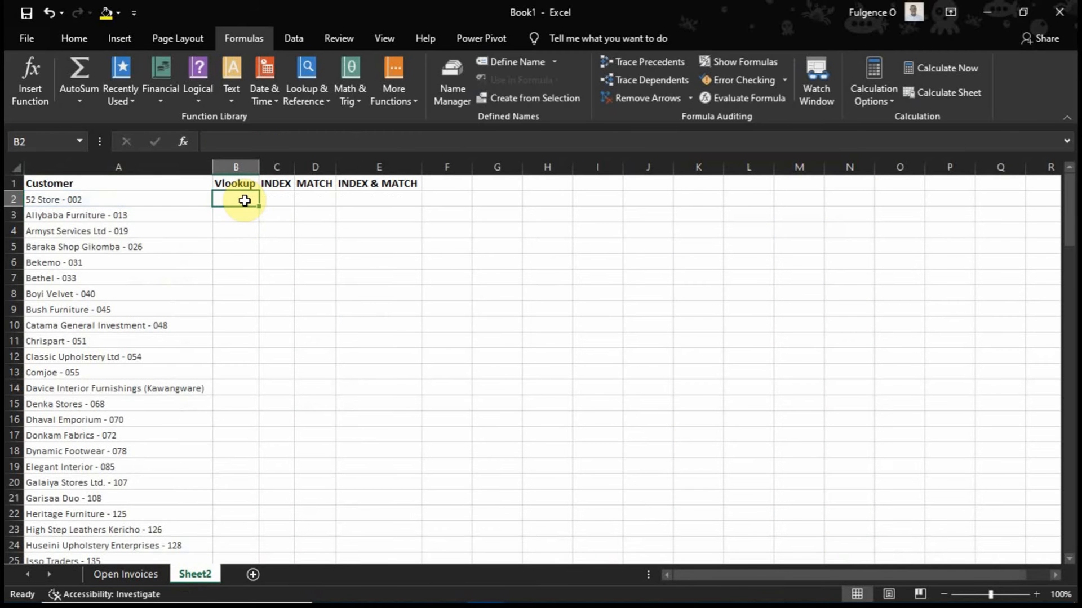
click(296, 78)
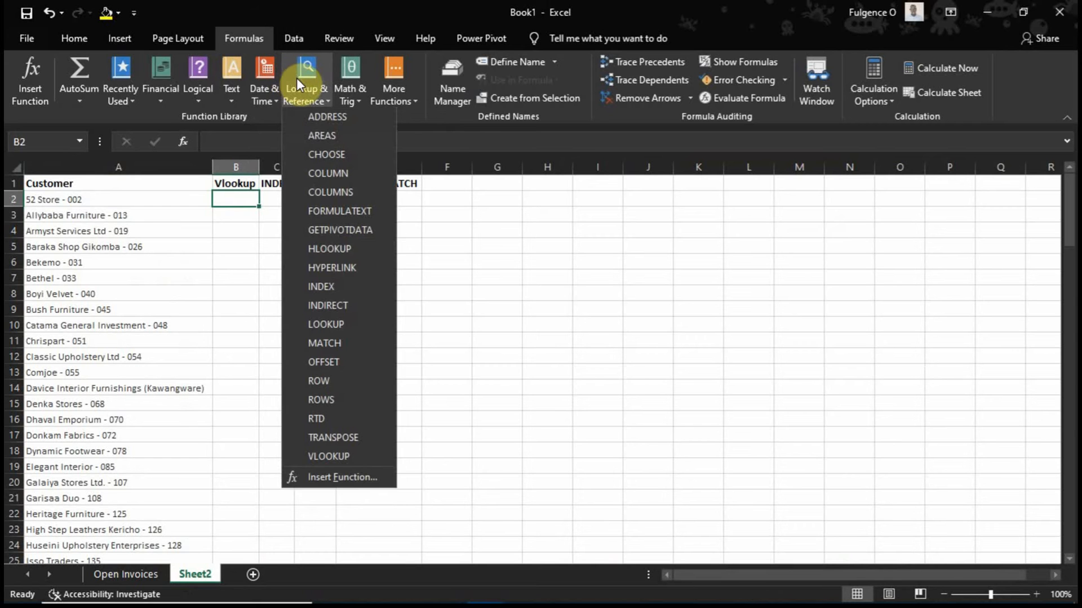
click(314, 456)
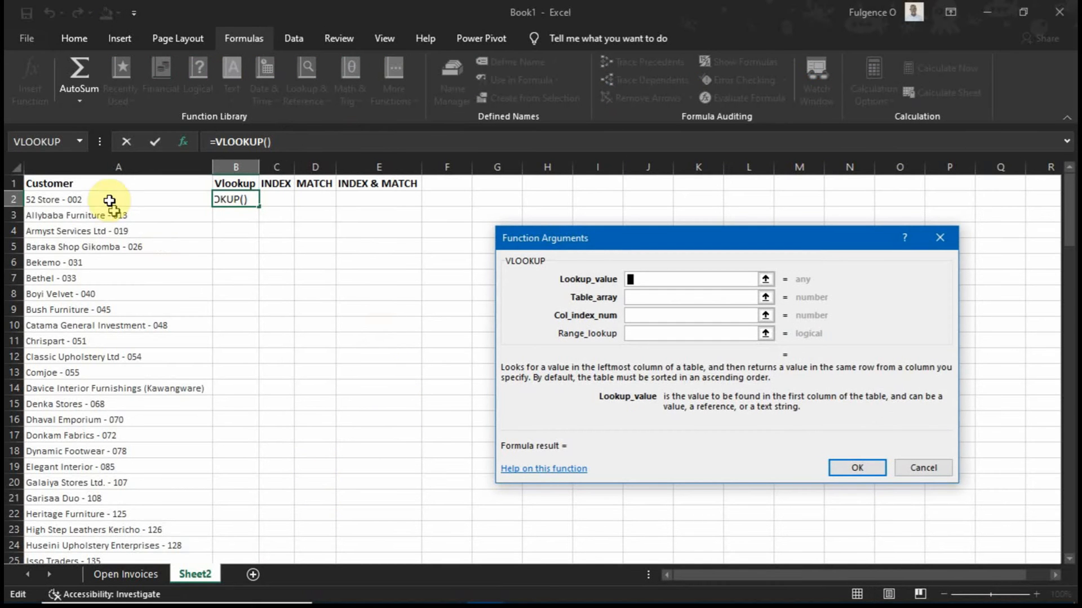
click(101, 198)
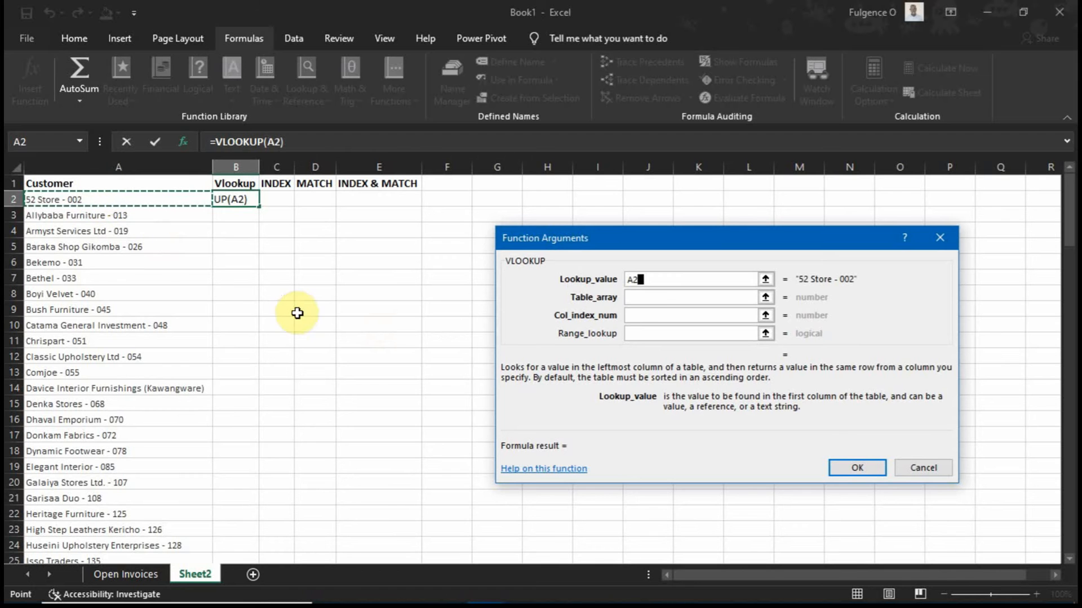
click(644, 297)
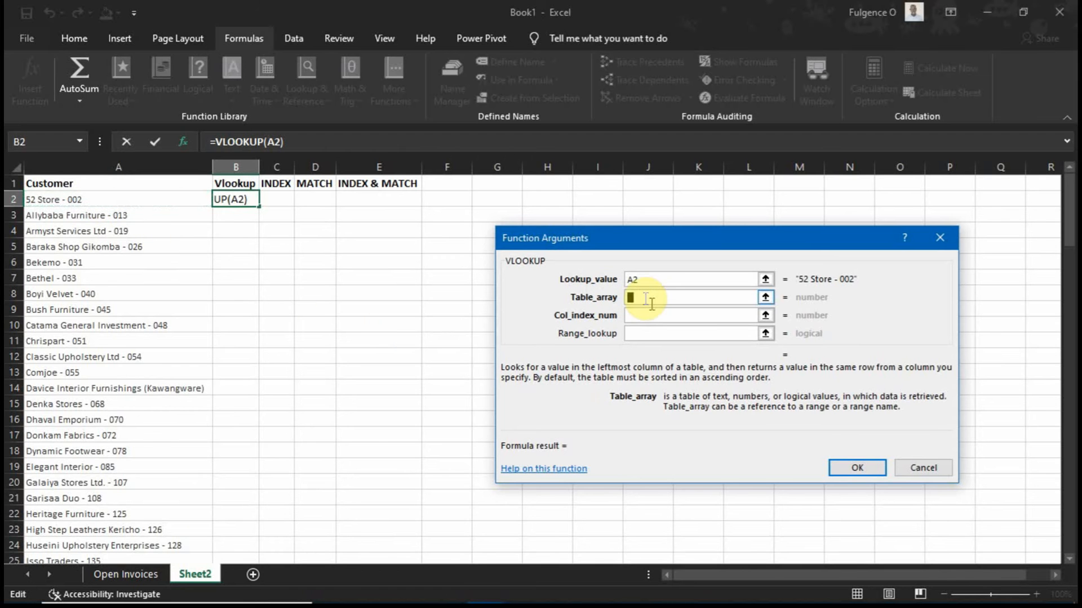
click(133, 572)
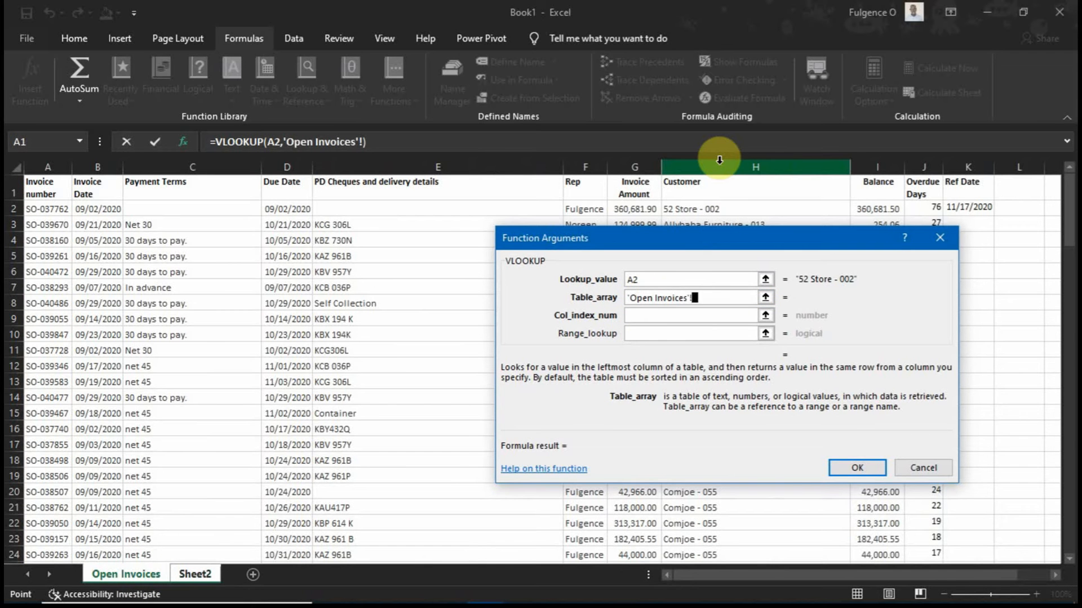
drag(719, 160, 589, 174)
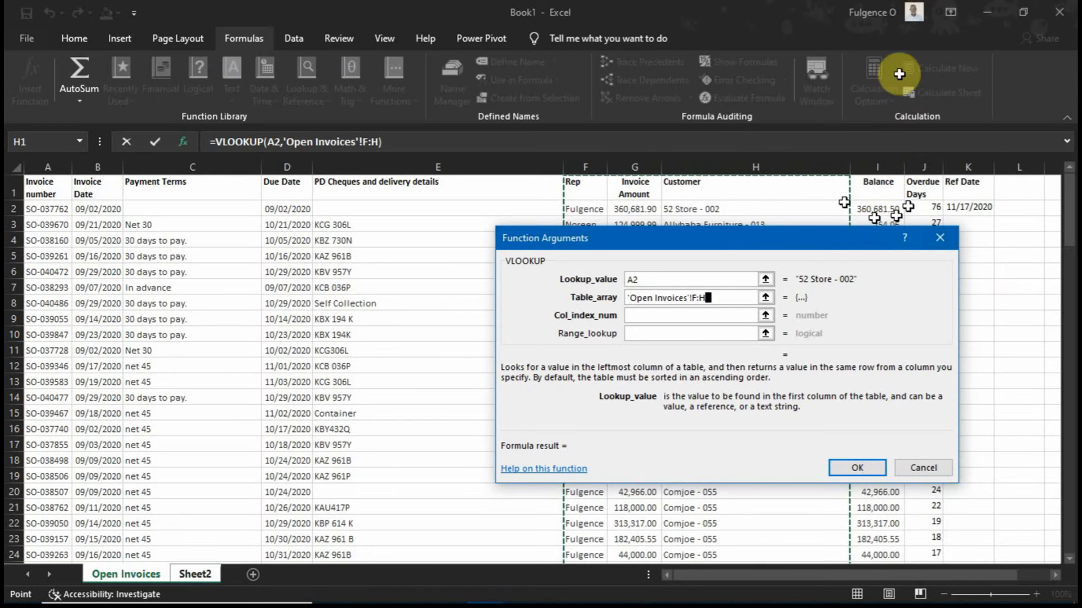
click(647, 316)
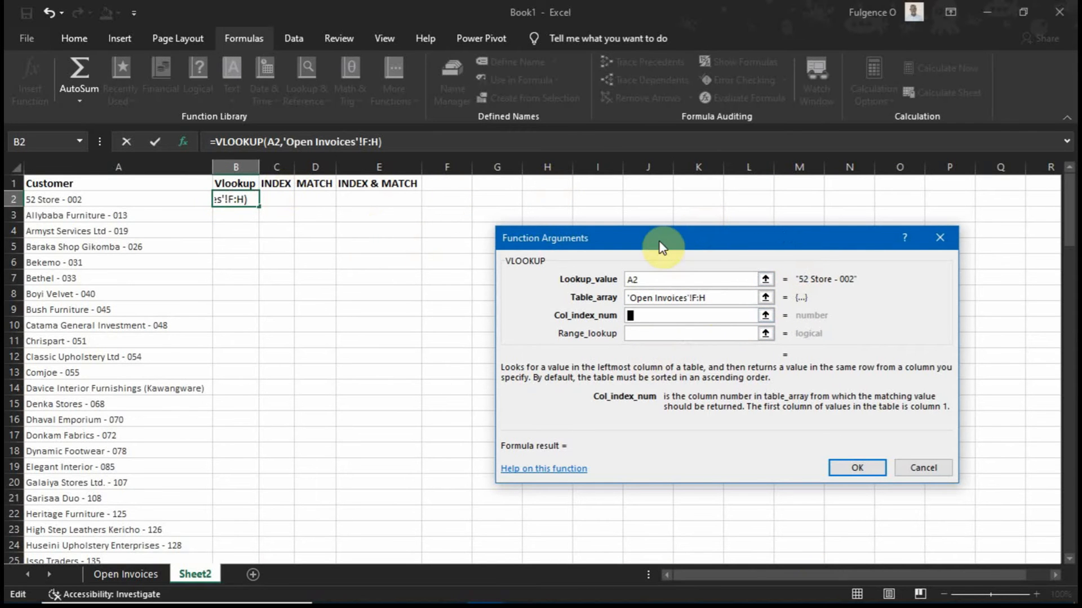
click(918, 465)
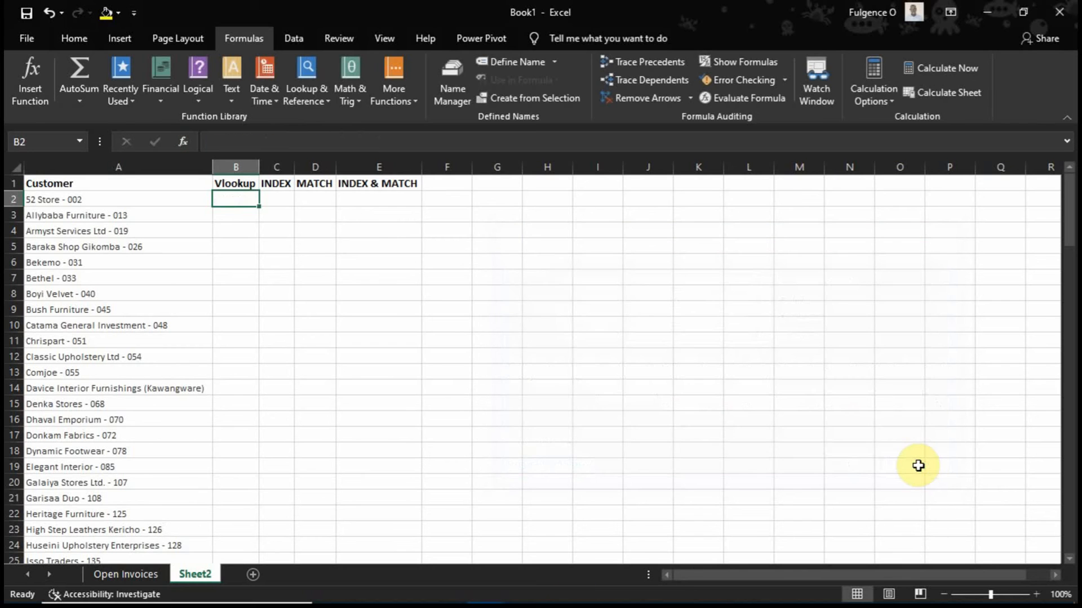
Compare the Customer column's position with the first column on Open Invoices, and return to Sheet2
click(123, 582)
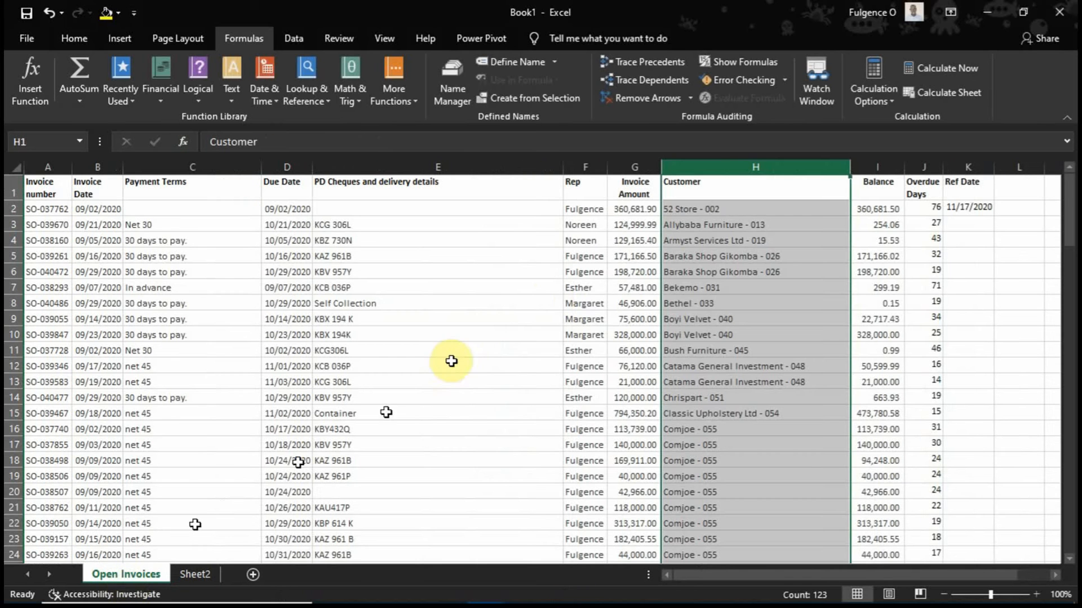
click(552, 299)
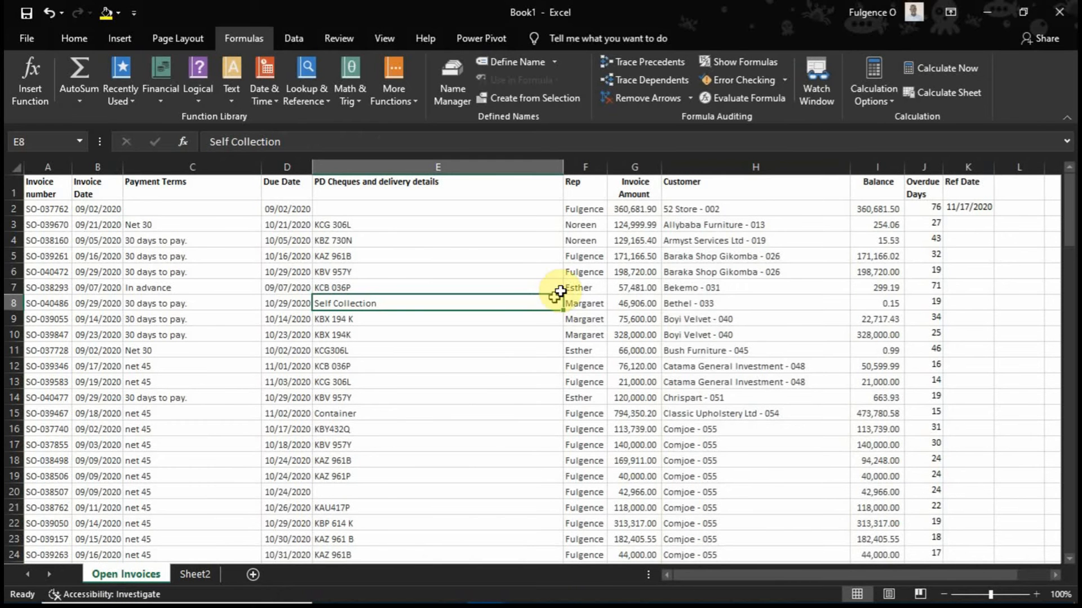
click(741, 166)
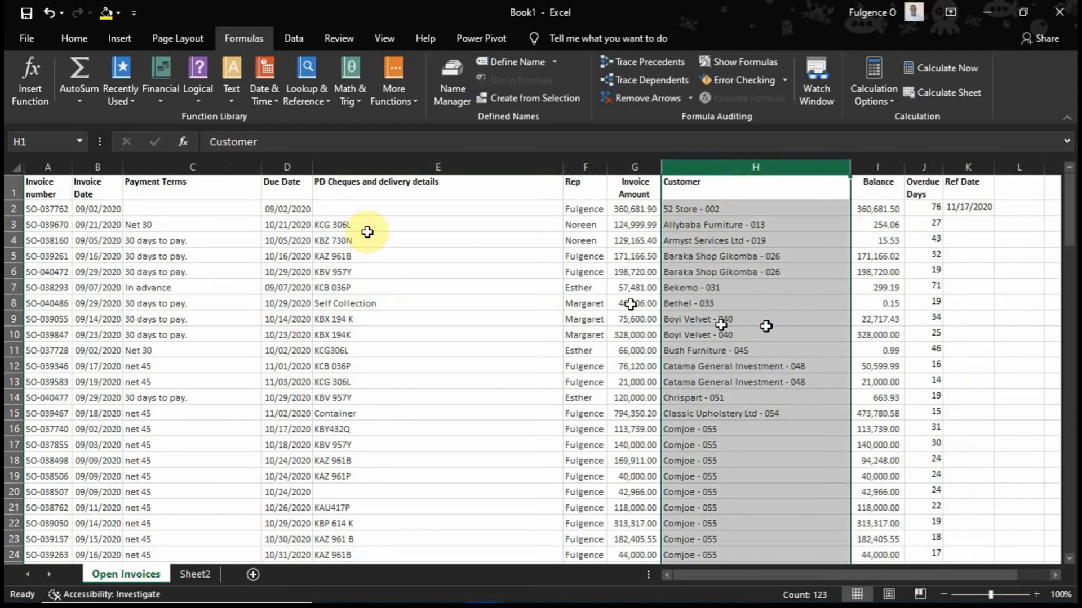
click(53, 162)
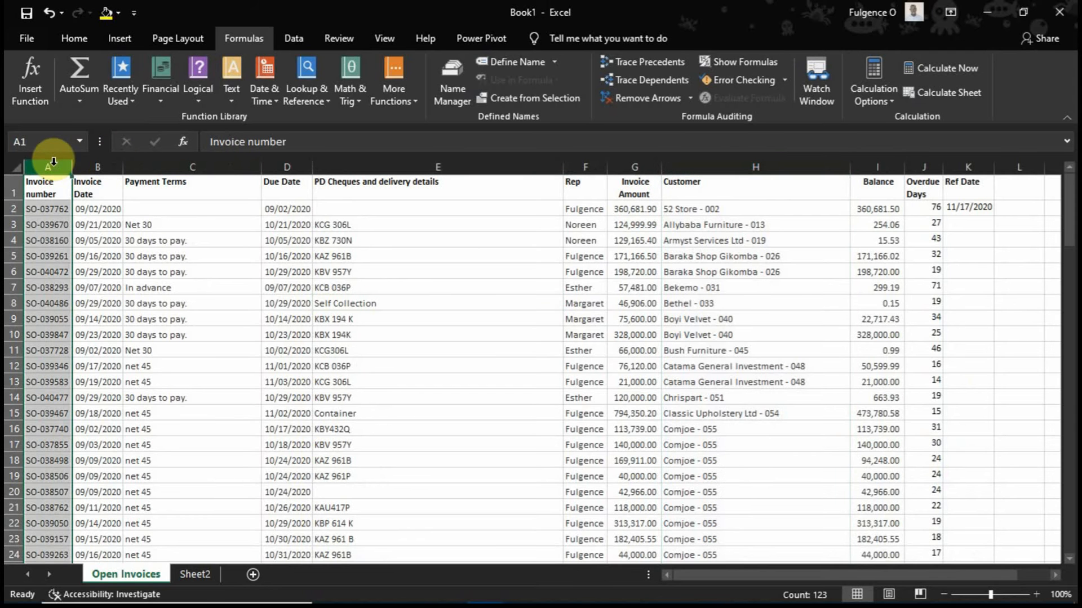
click(197, 576)
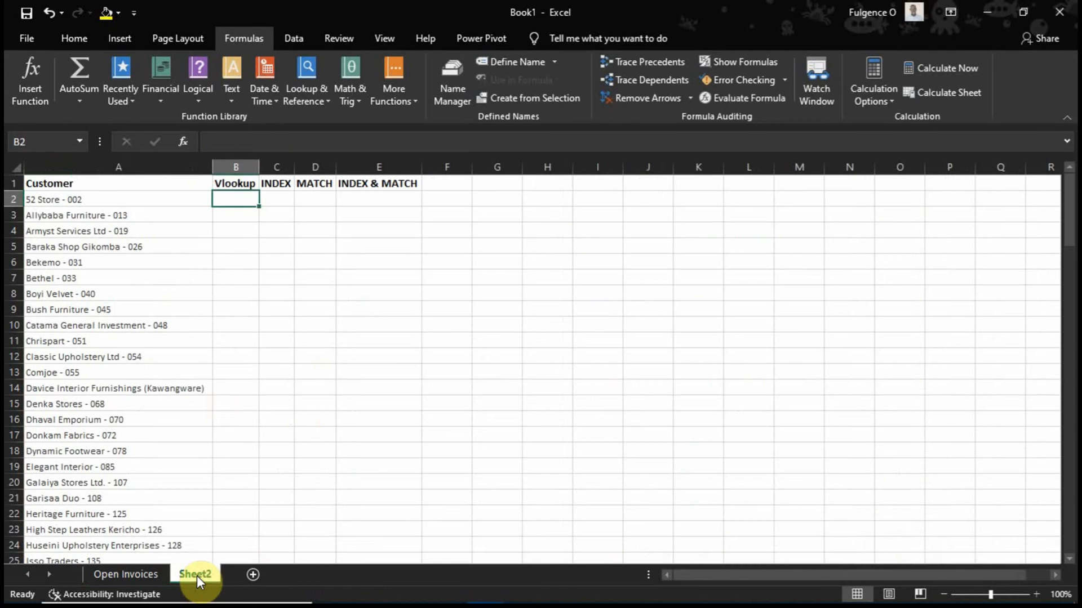
Examine the INDEX cell C2 and the Customer column with its first entry on Sheet2
click(283, 202)
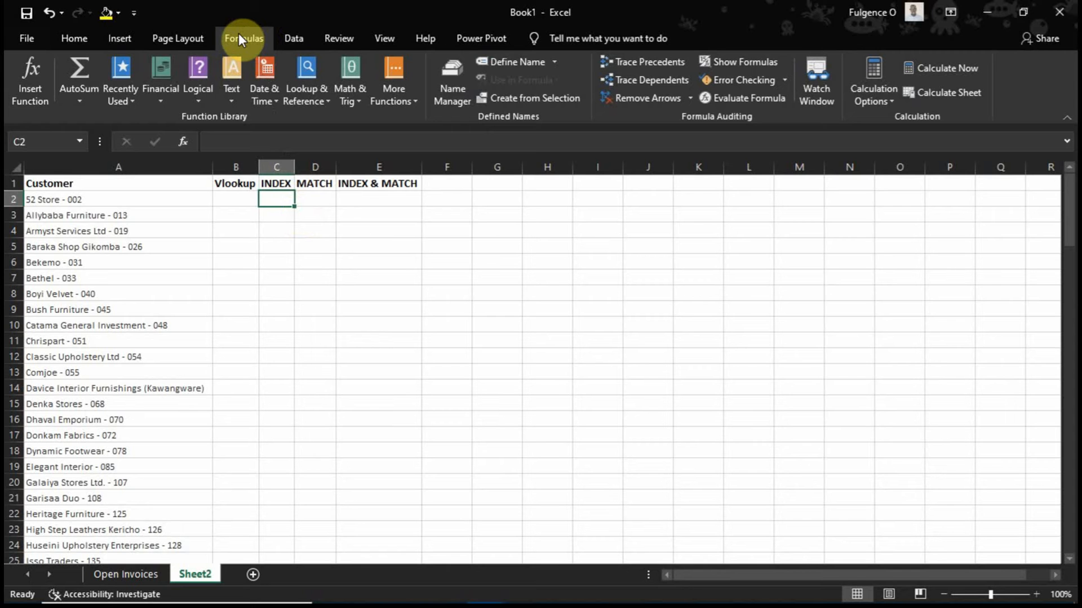
click(94, 184)
key(ctrl+space)
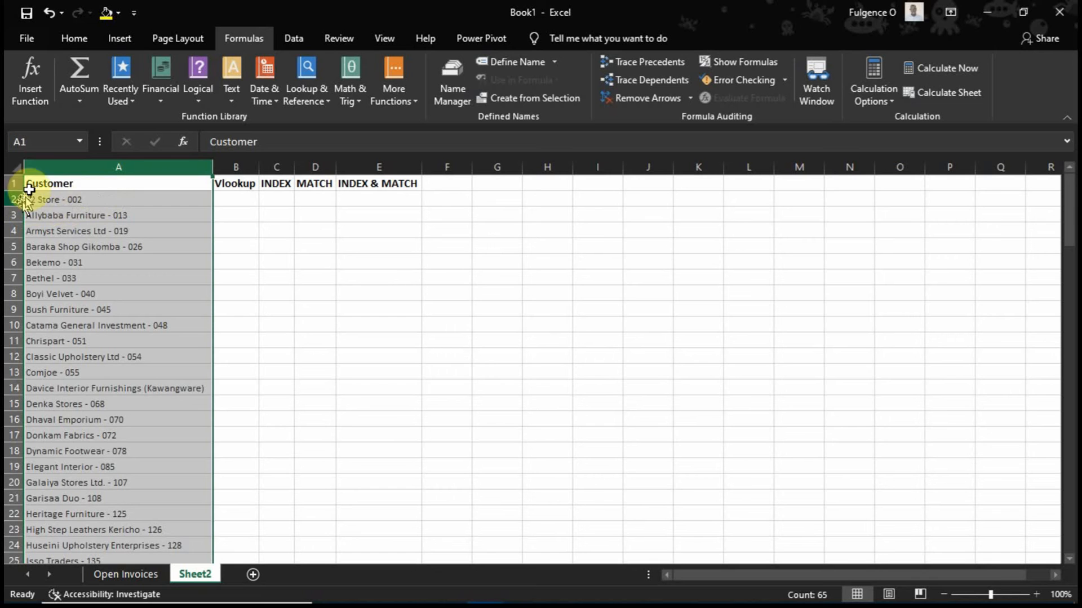
click(50, 205)
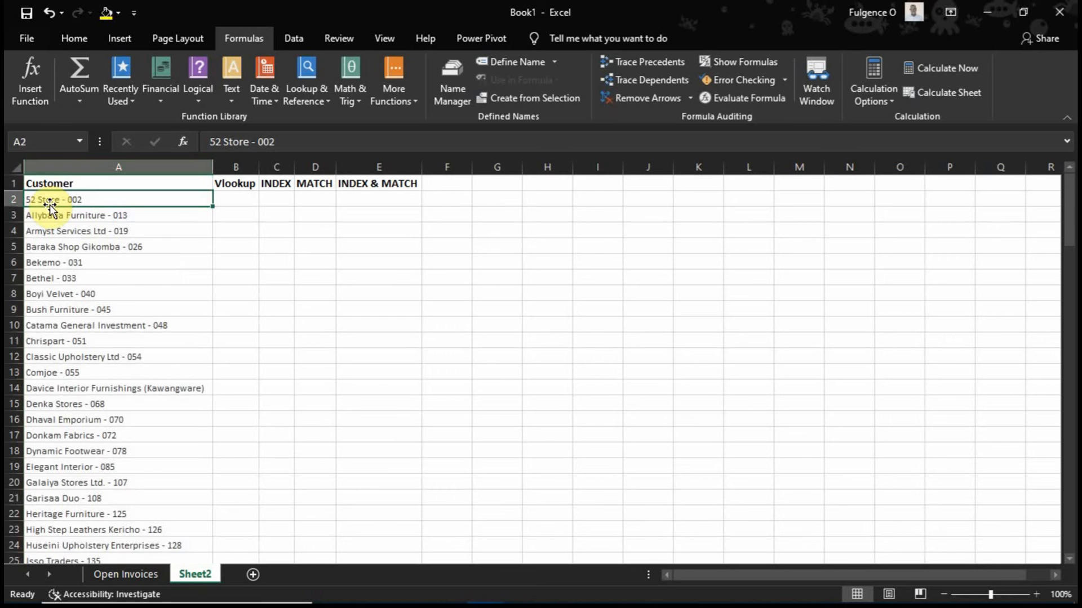
mouse_move(49, 205)
mouse_down()
mouse_move(81, 161)
mouse_move(60, 201)
mouse_up()
Examine the PD Cheques and delivery details column on Open Invoices, and return to Sheet2
click(126, 574)
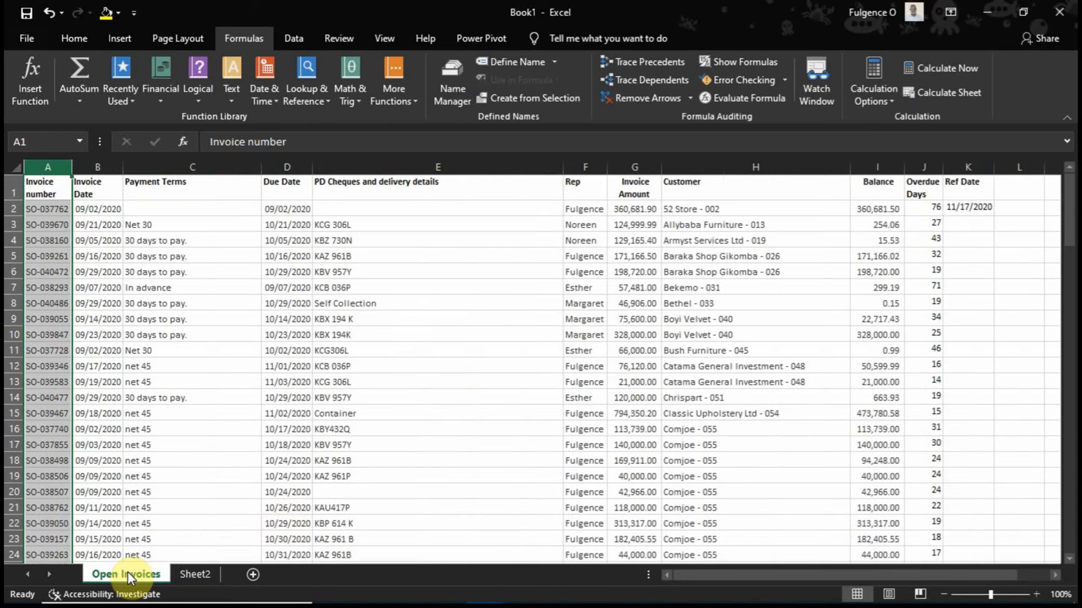
click(387, 336)
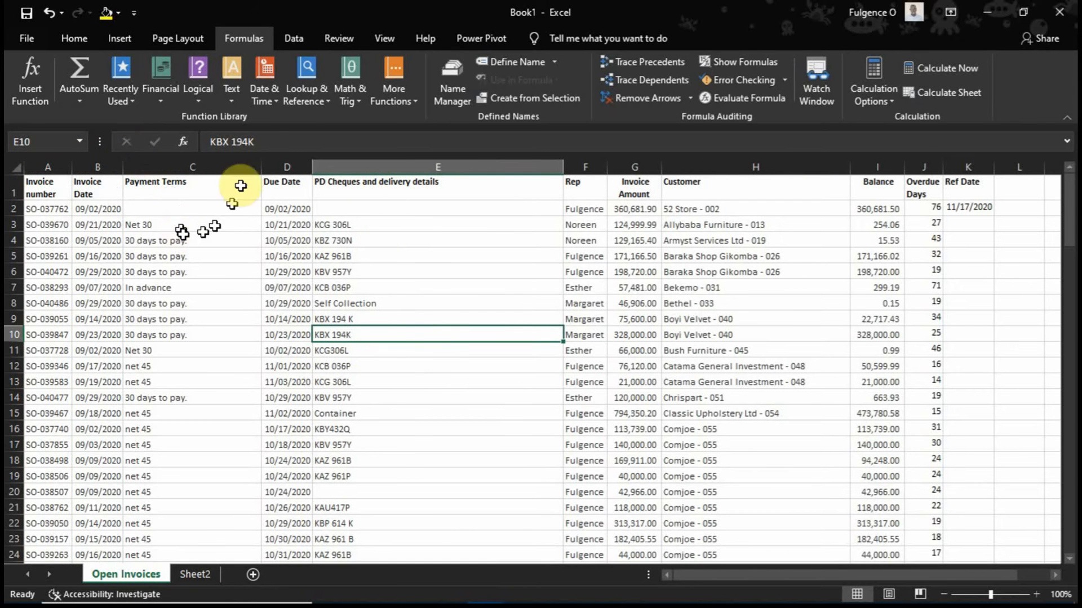
click(383, 167)
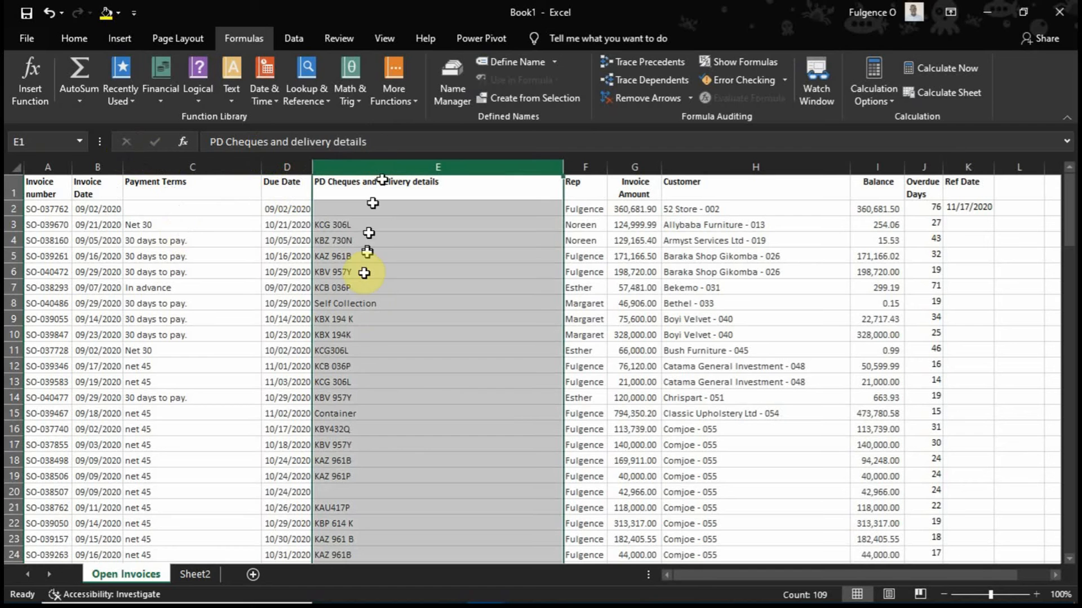
click(350, 336)
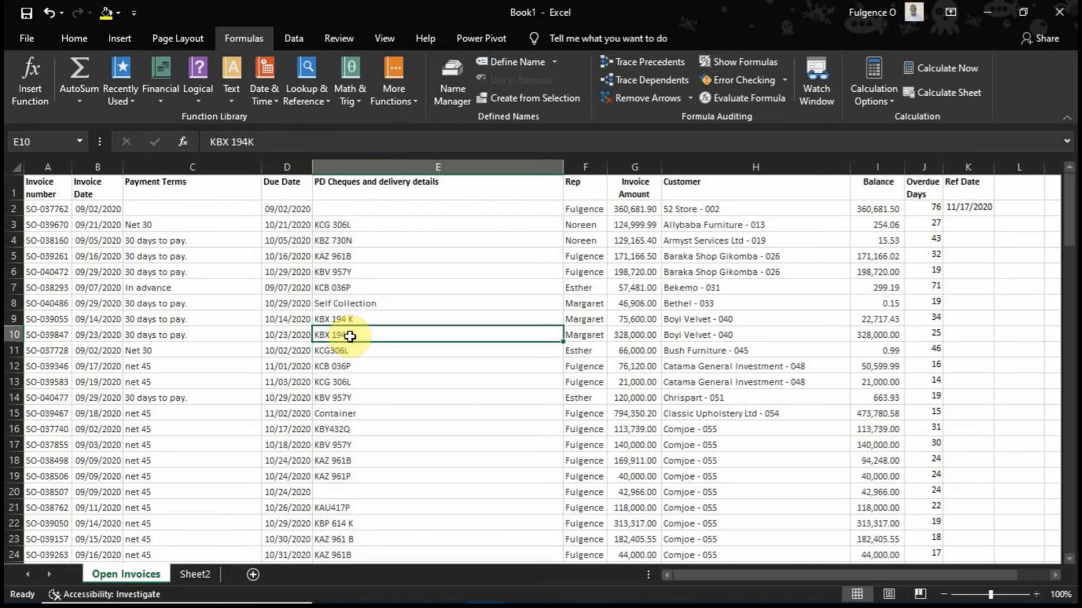
click(198, 572)
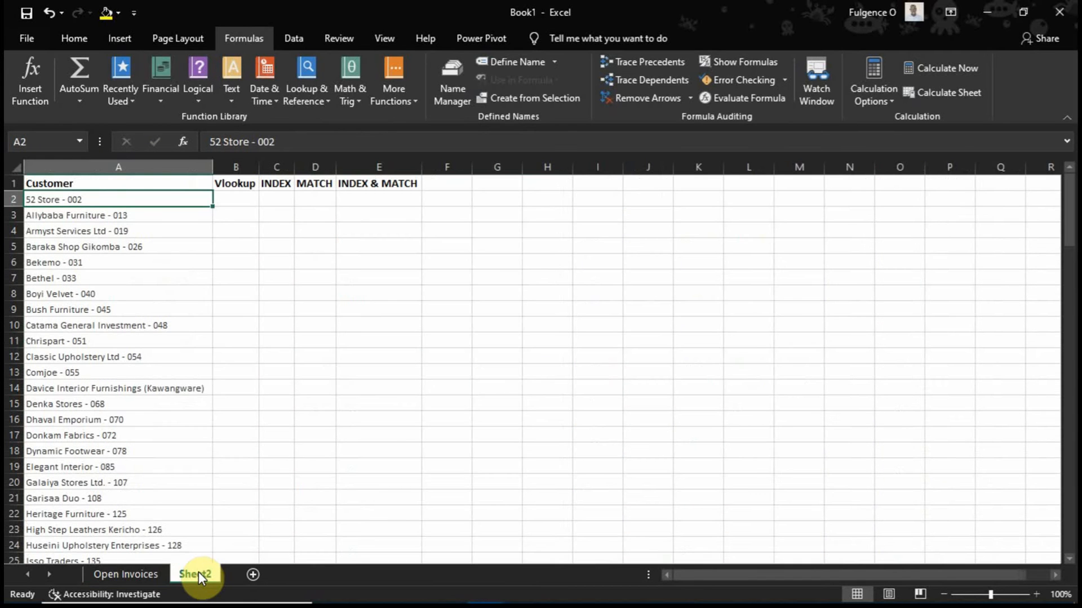
Start an INDEX function in cell C2 using the array,row_num,column_num argument list
click(271, 195)
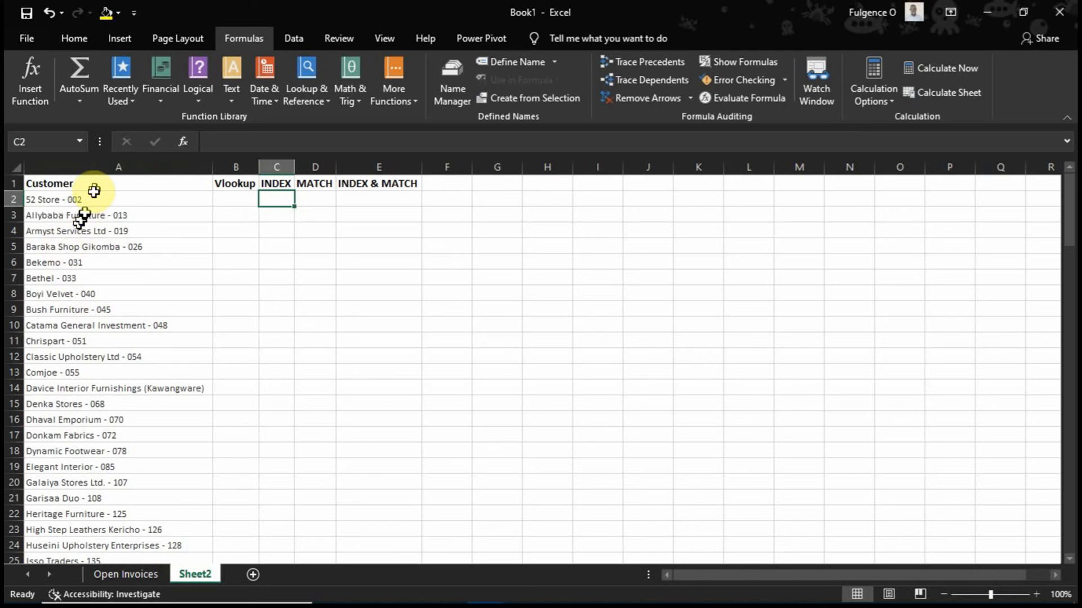
click(312, 93)
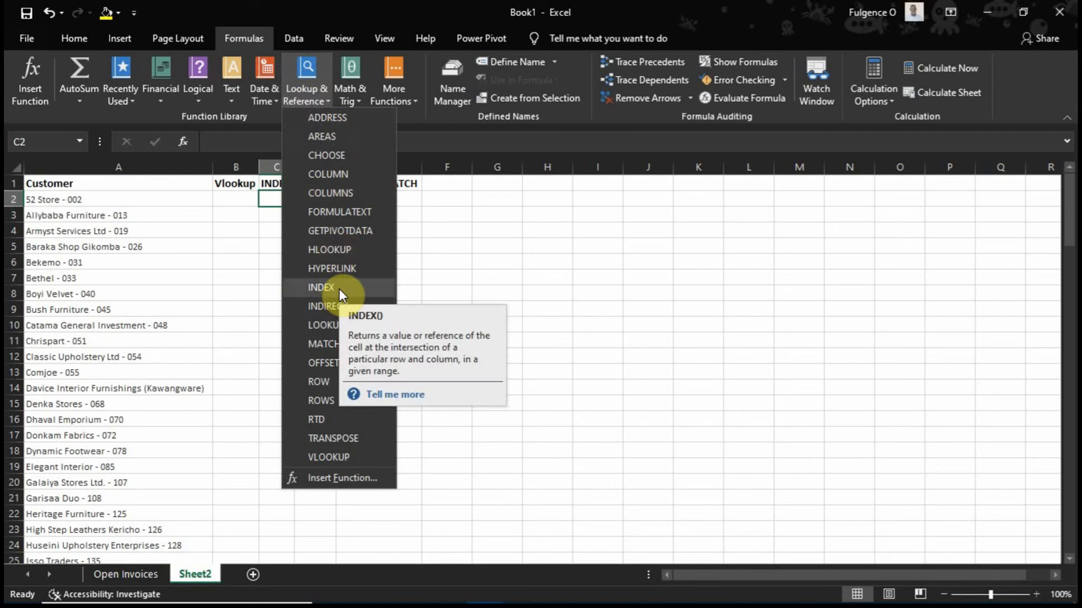
click(339, 288)
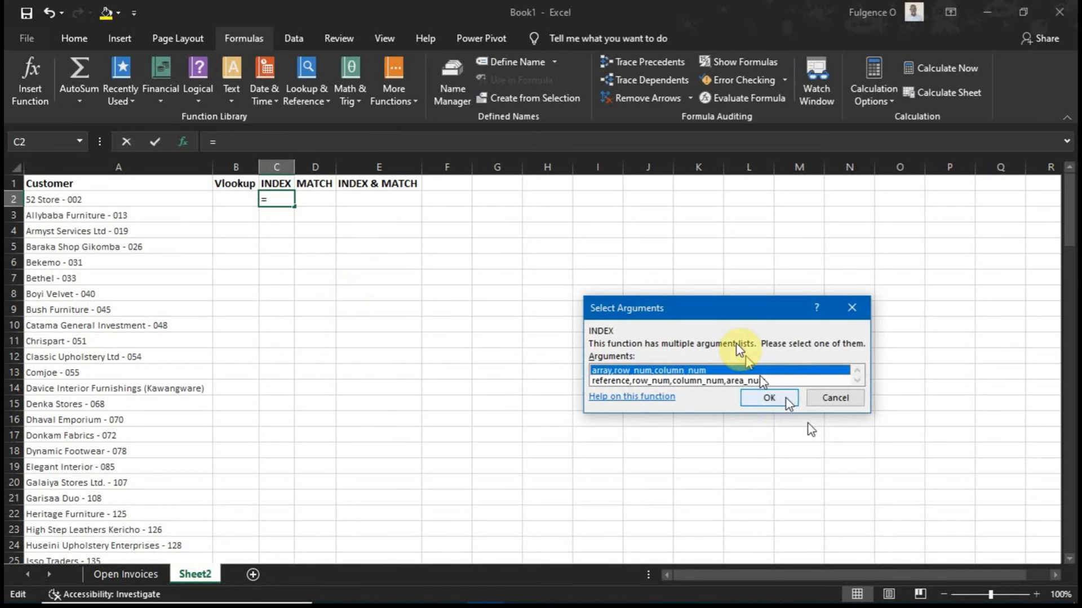
drag(697, 309, 467, 249)
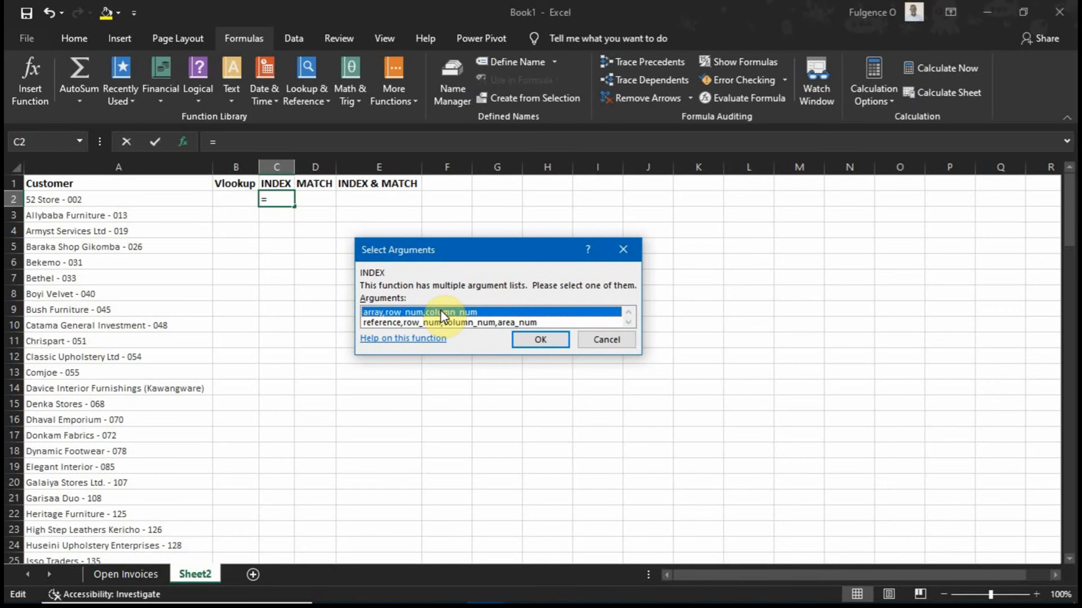
click(559, 340)
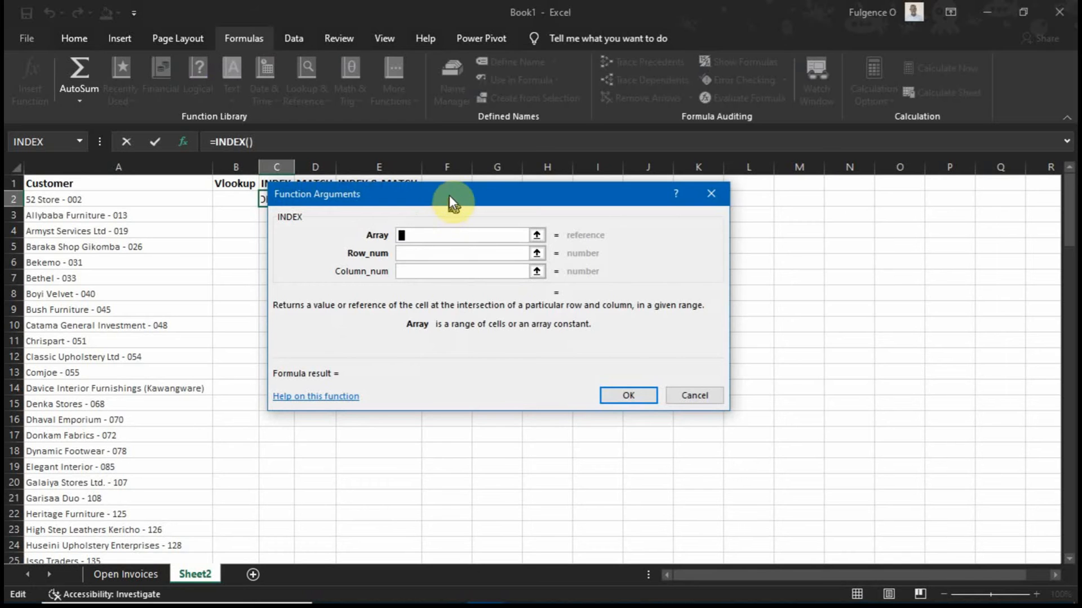
Set the INDEX array to the Customer column A:A on Sheet2 and the row number to 2
drag(449, 186, 550, 227)
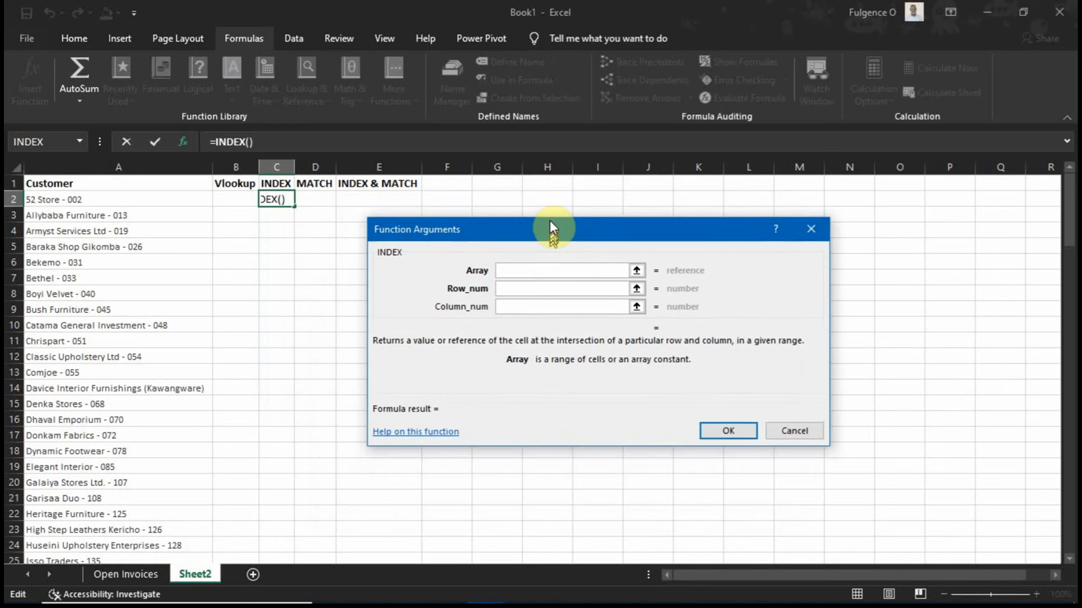
click(520, 269)
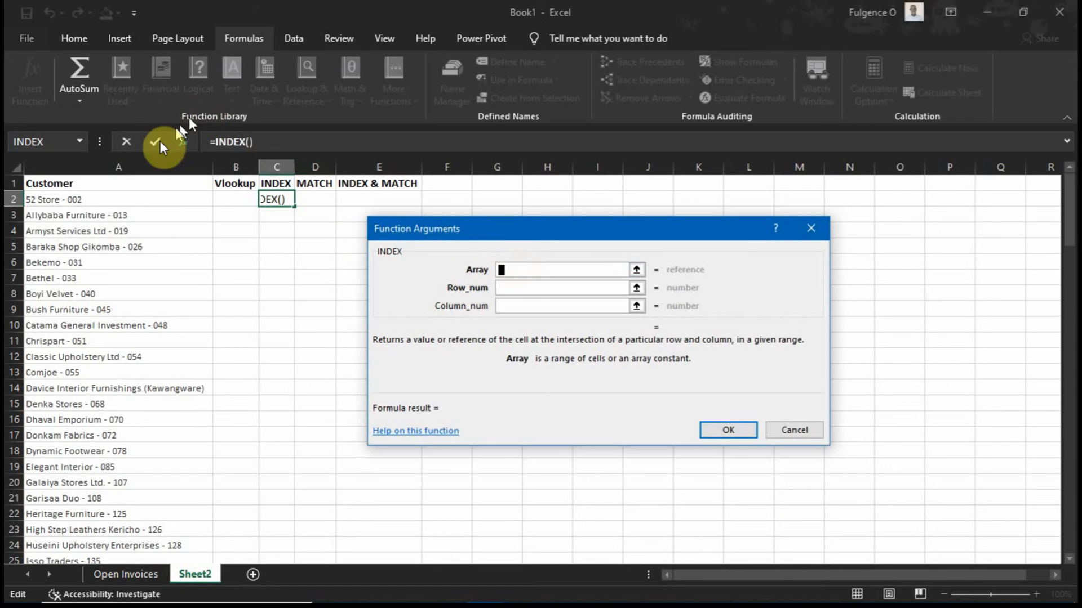
click(118, 164)
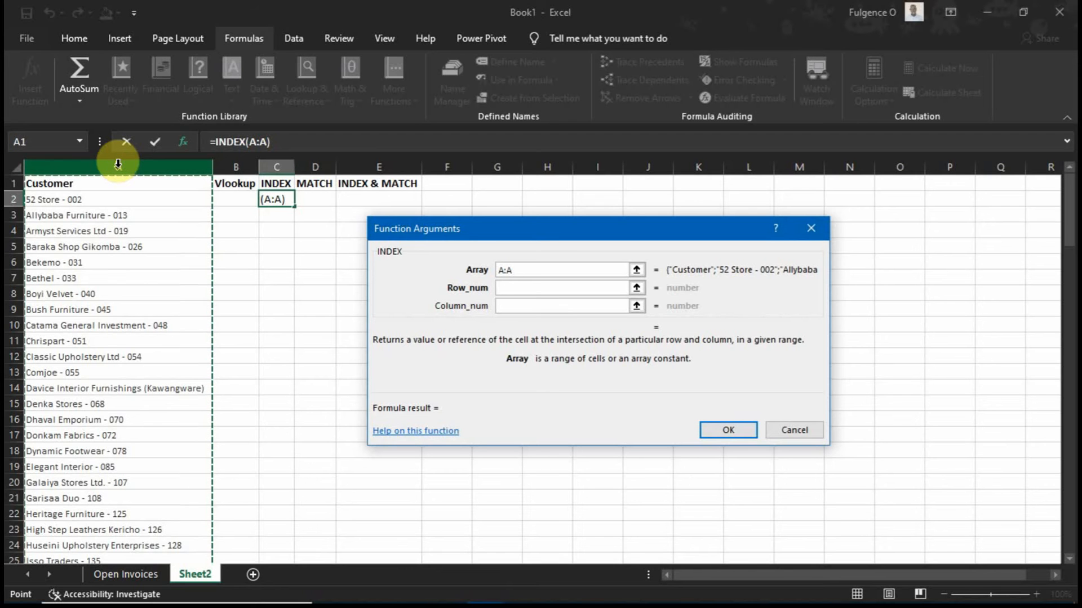
click(531, 289)
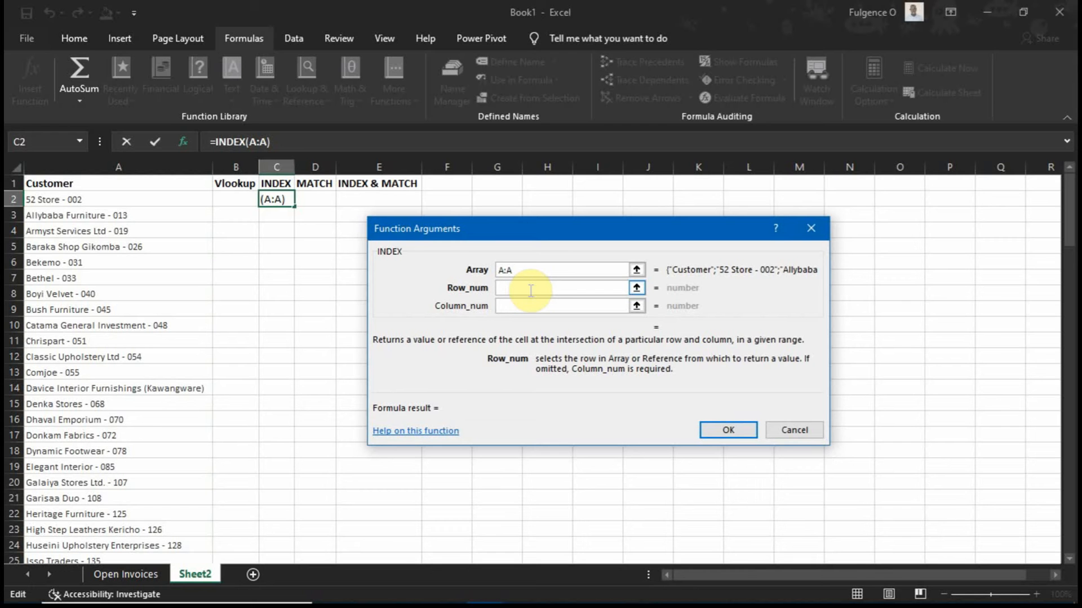
text(2)
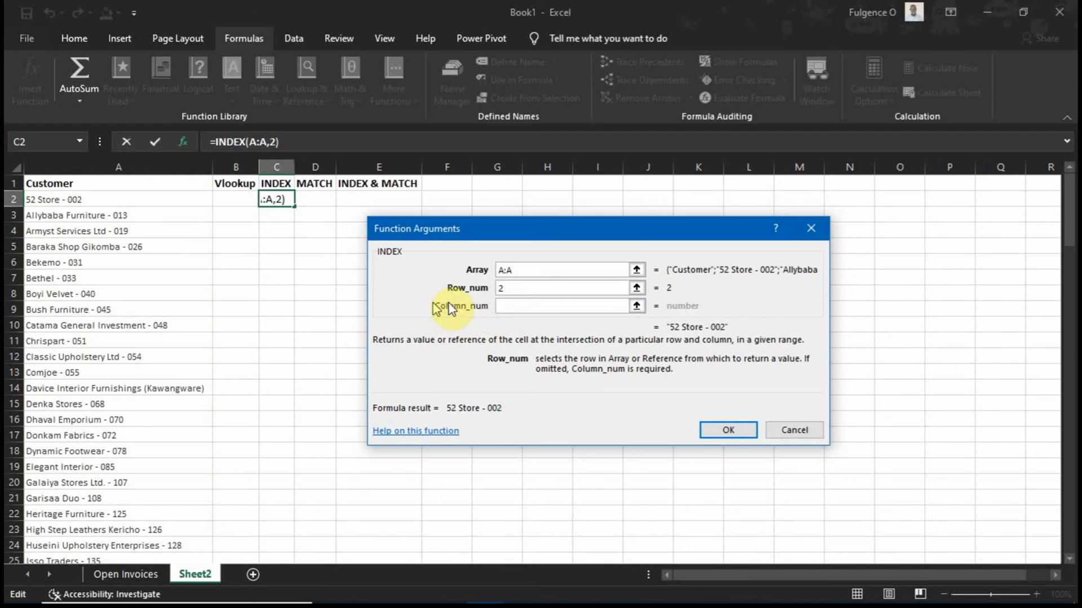
Complete the INDEX formula in C2 with the column number left blank, and autofit the width of column C
mouse_move(433, 303)
mouse_down()
mouse_move(454, 290)
mouse_move(434, 286)
mouse_up()
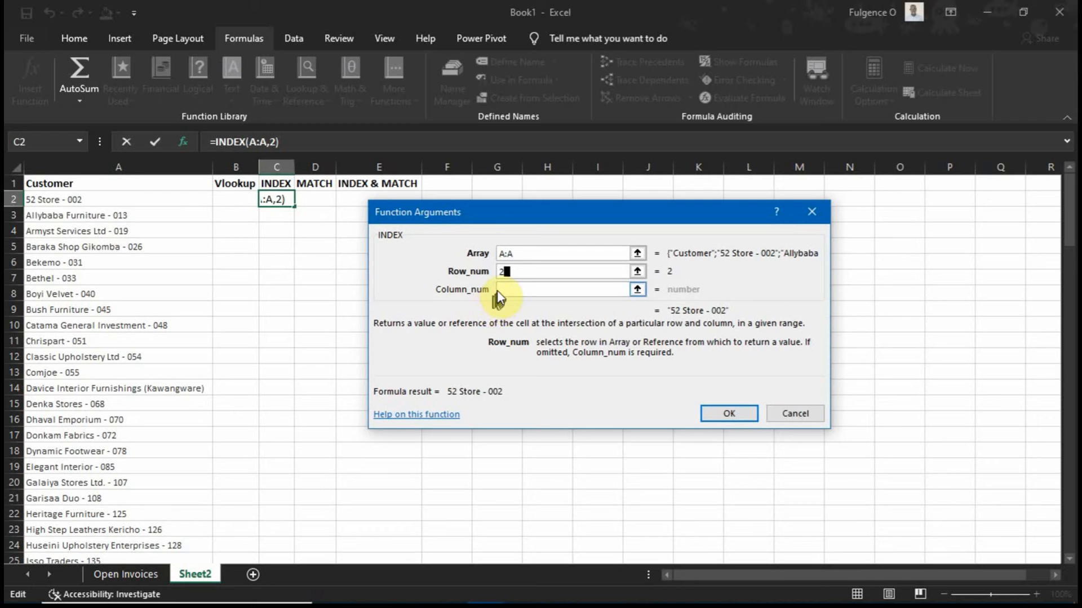
mouse_move(491, 290)
mouse_down()
mouse_move(447, 286)
mouse_move(478, 285)
mouse_up()
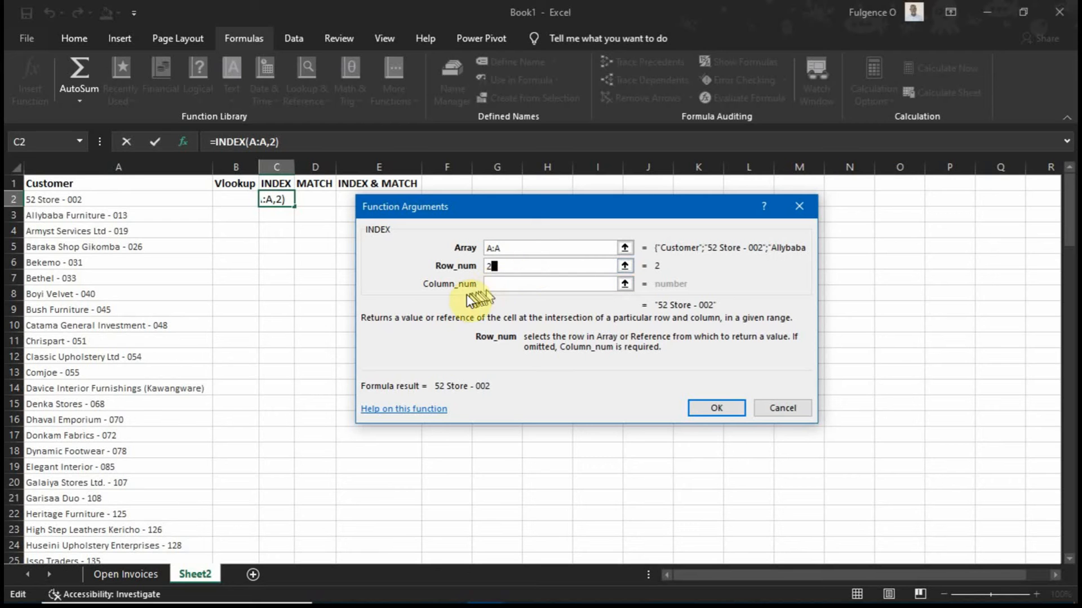
click(503, 288)
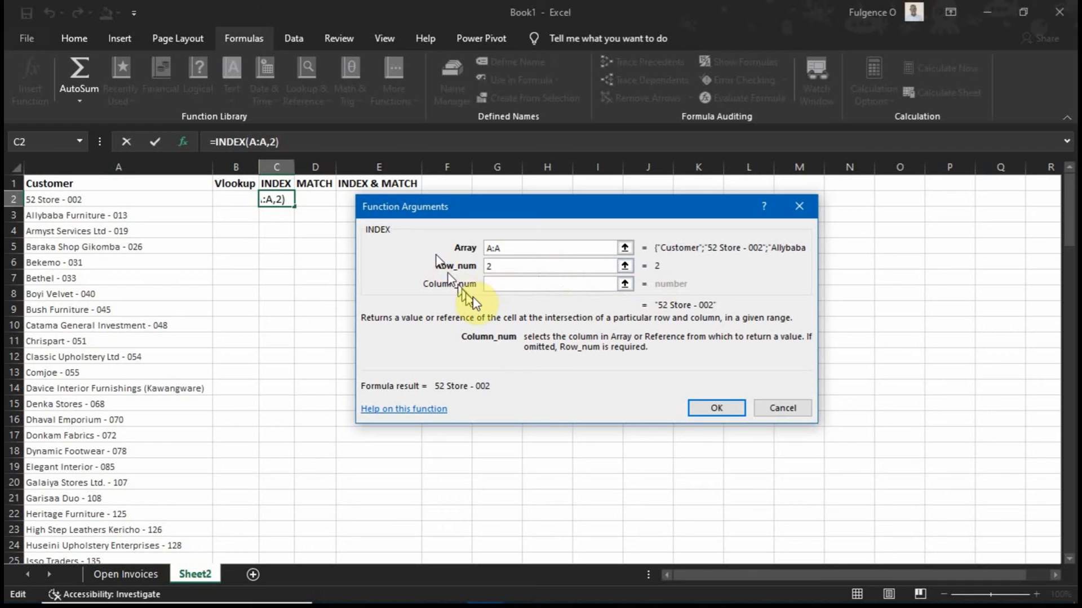
click(116, 165)
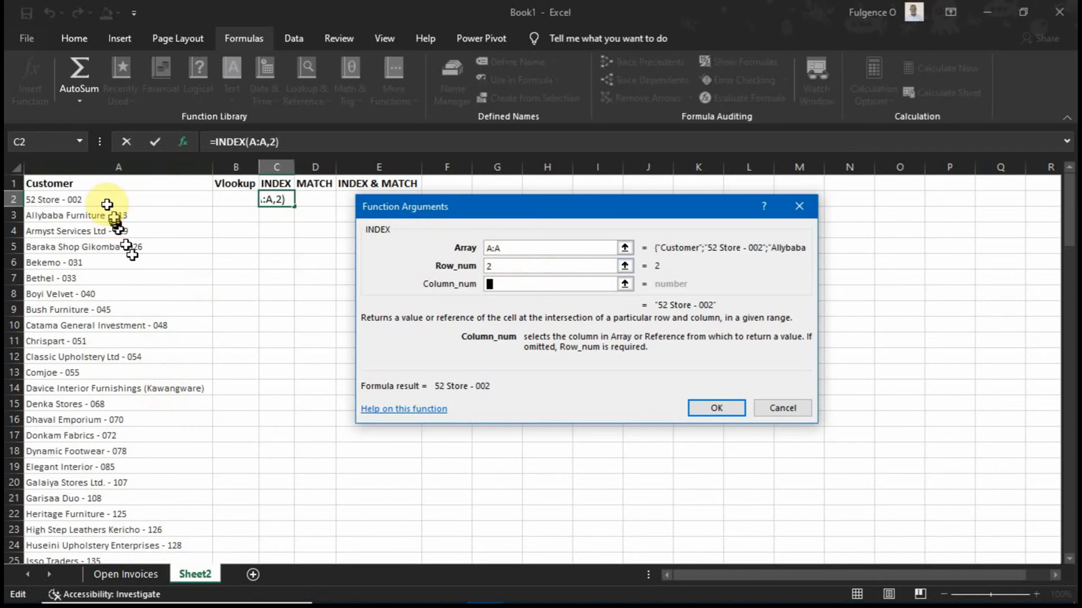
click(731, 410)
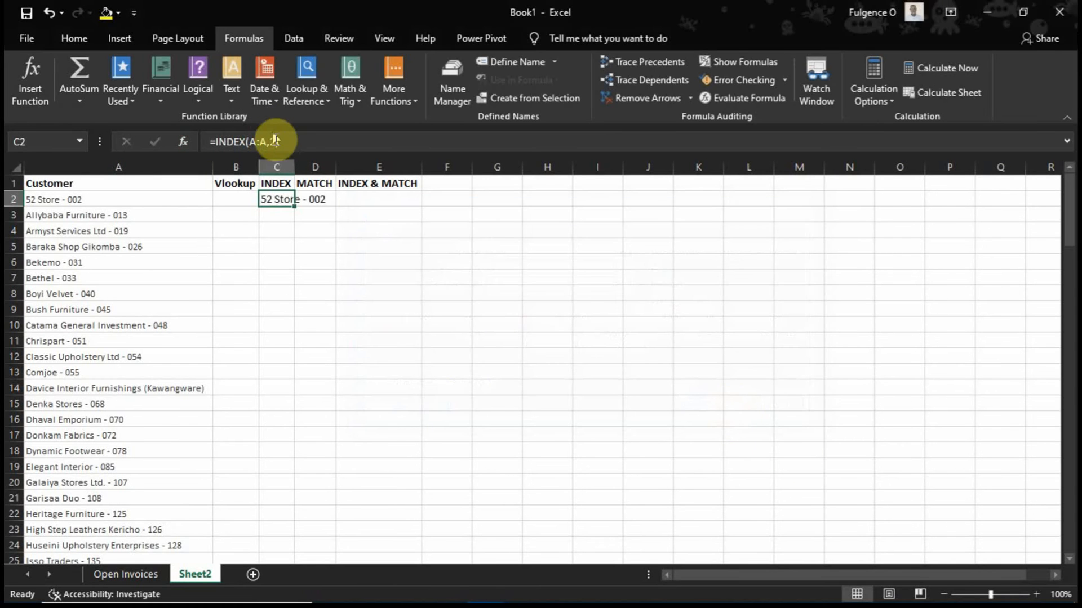
double_click(294, 166)
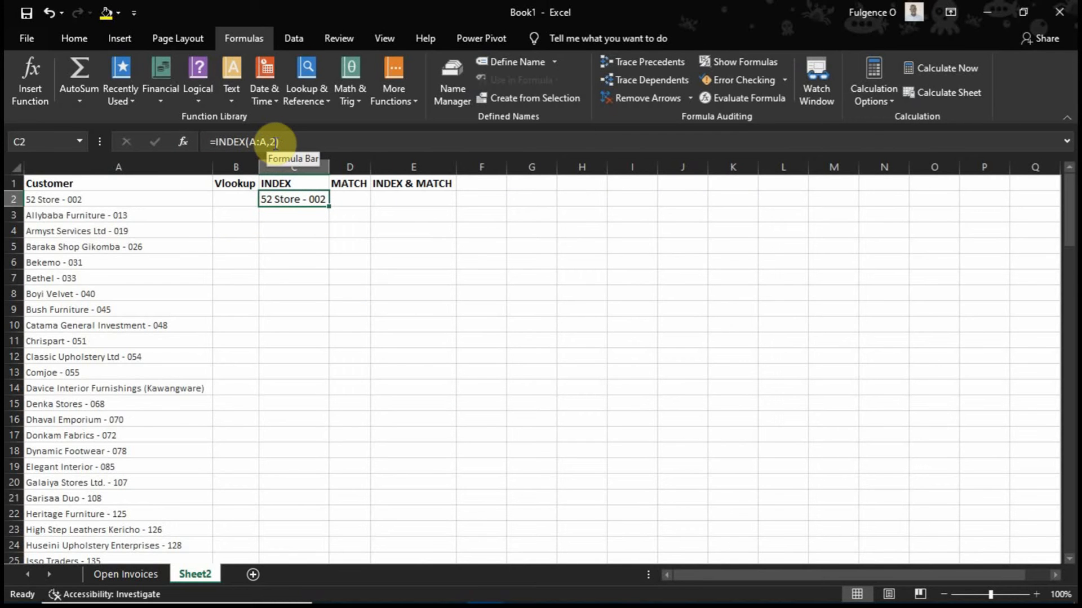
Compare the first customer entry in A2 with the INDEX formula in C2, ending on the MATCH cell D2
click(137, 198)
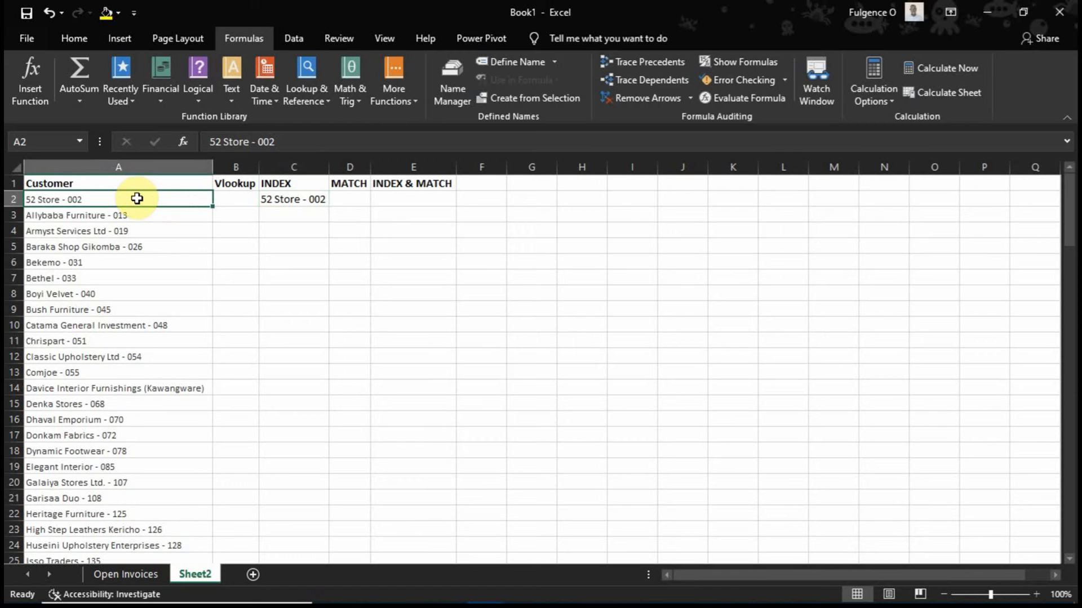
key(Right)
key(Right)
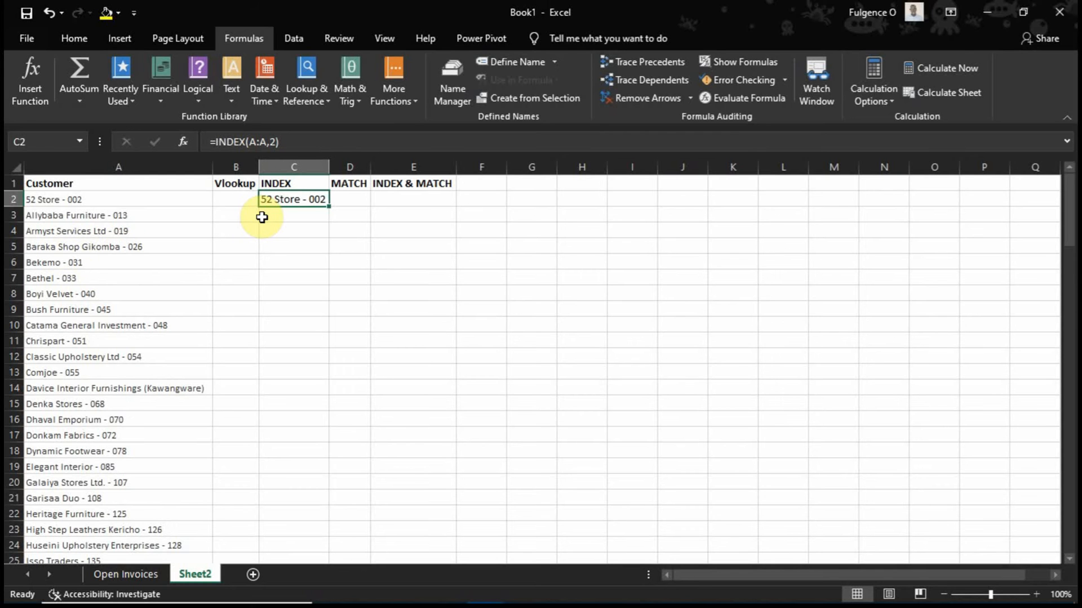
key(Right)
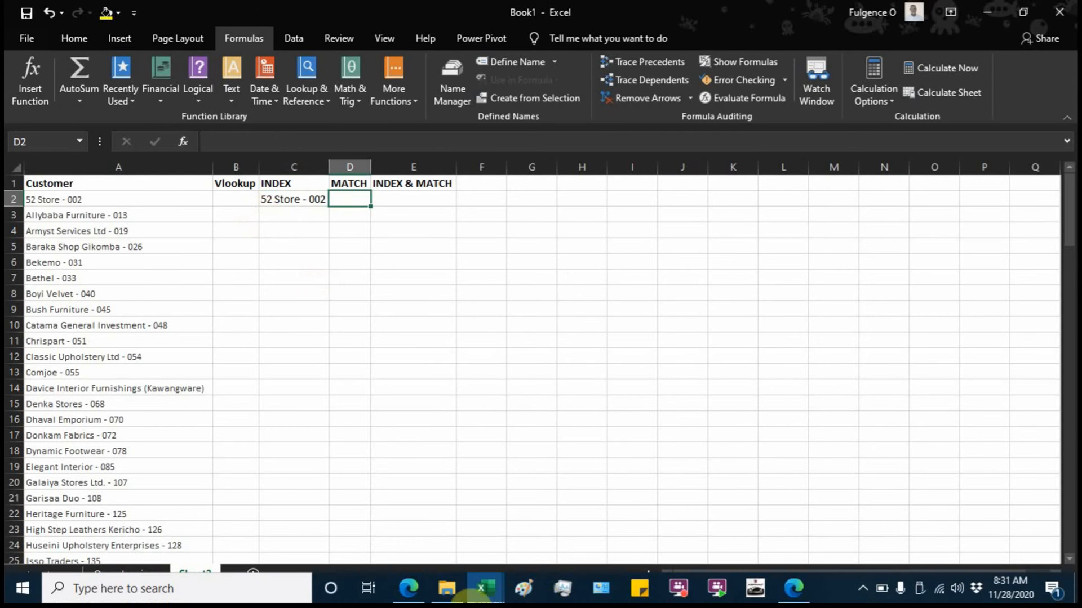
Pause the screen recording from the Google Meet window and return to the Book1 workbook in Excel
mouse_move(444, 600)
mouse_move(408, 591)
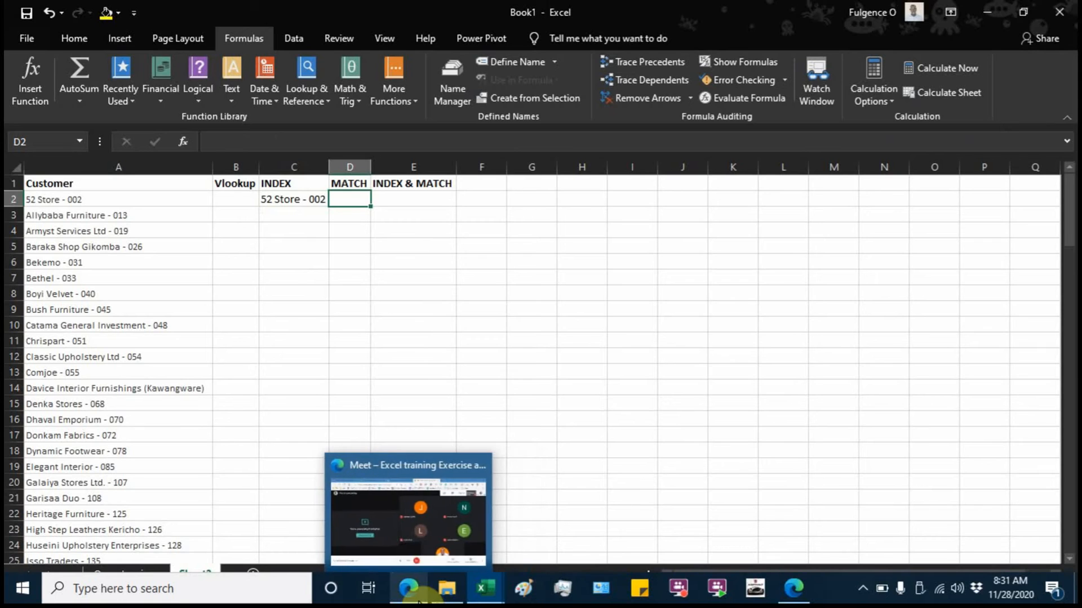
click(398, 549)
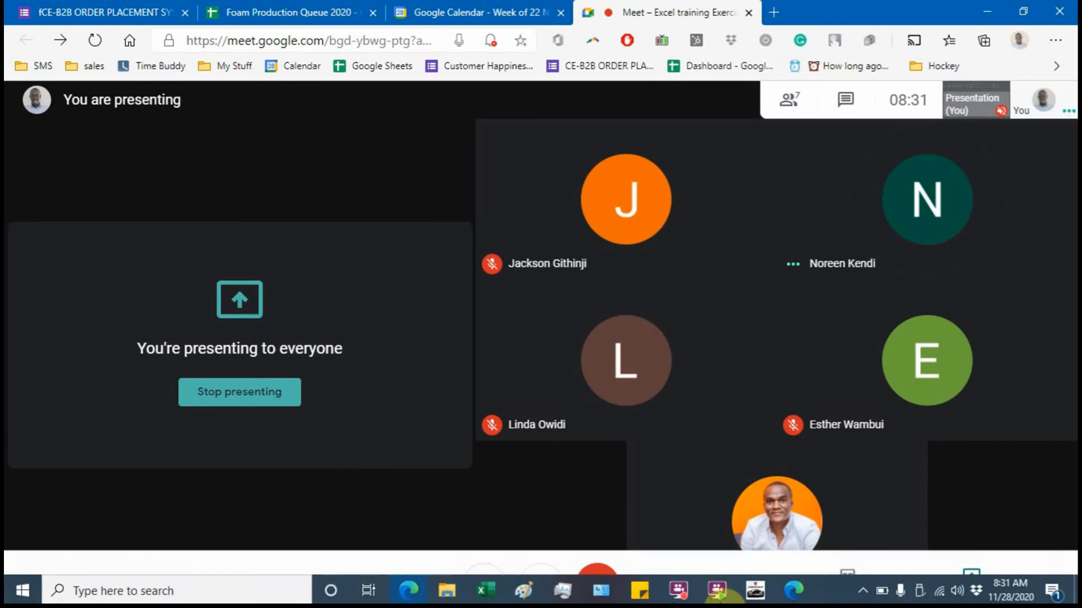
click(862, 590)
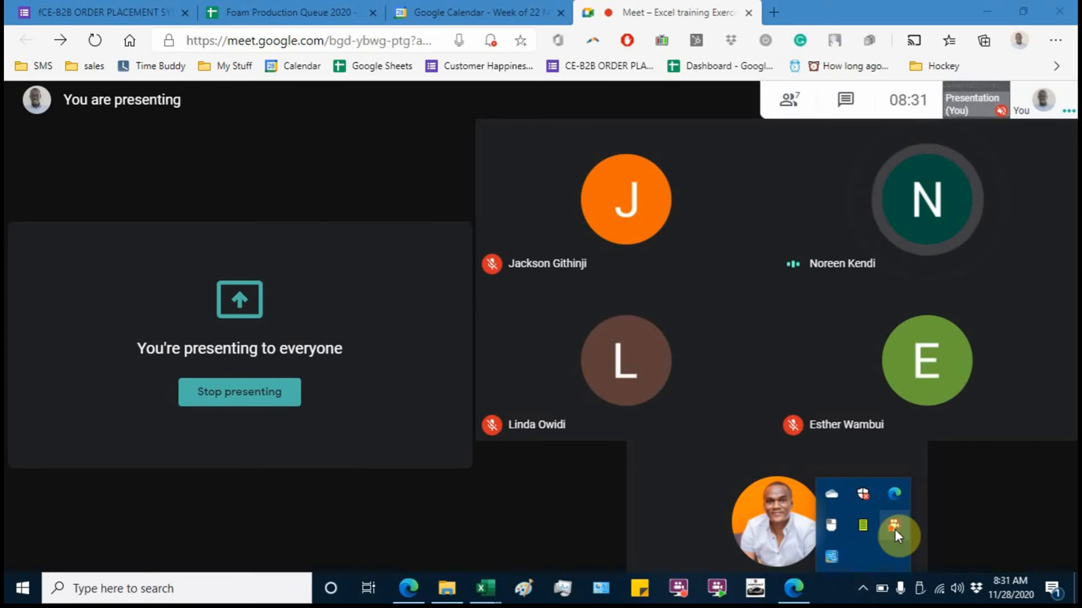
right_click(895, 531)
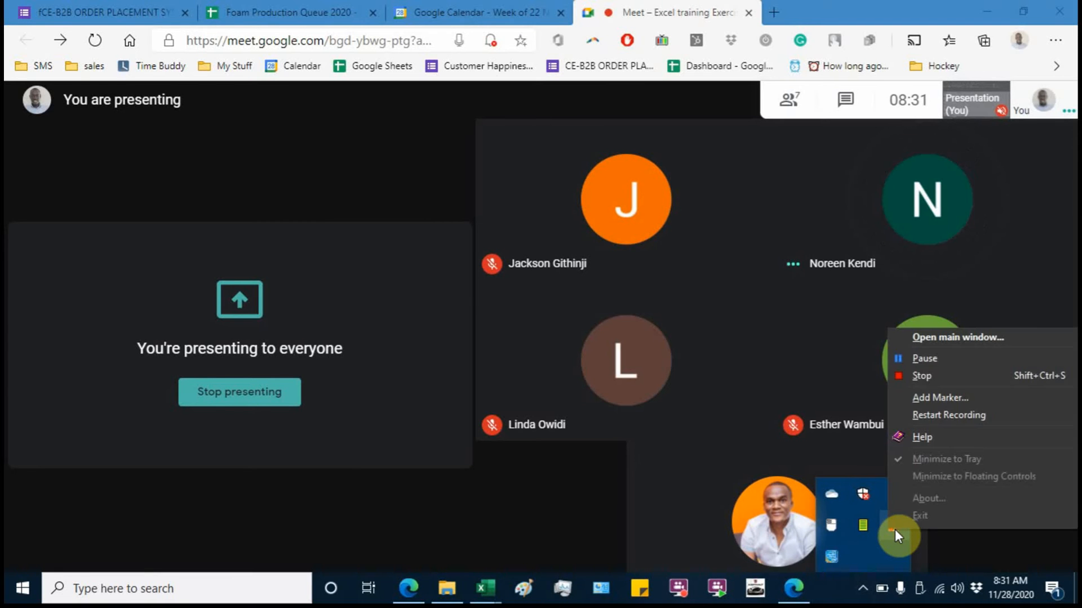
click(922, 364)
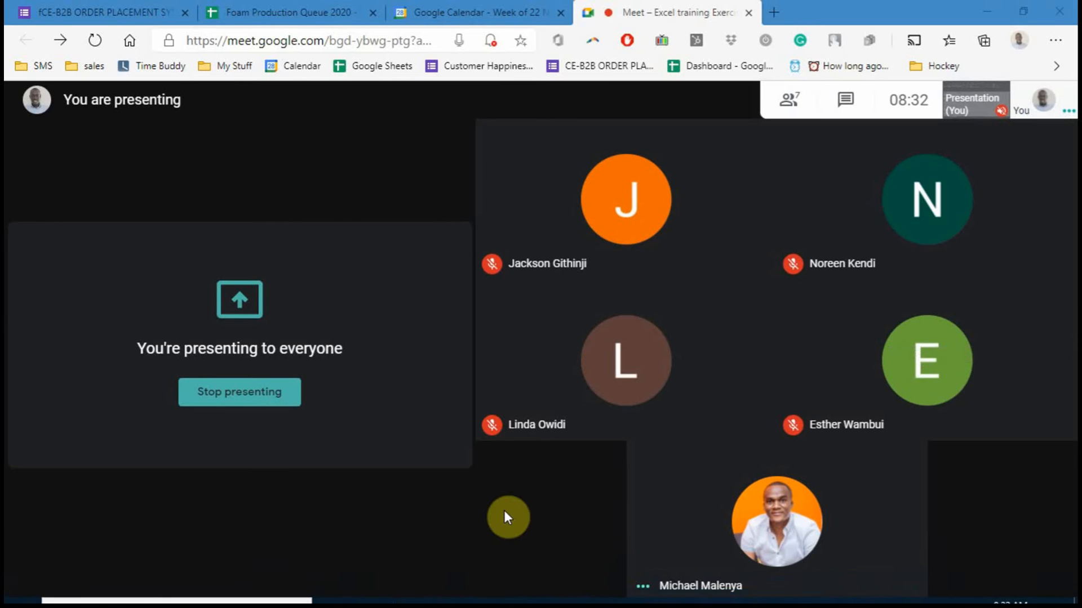
mouse_move(485, 586)
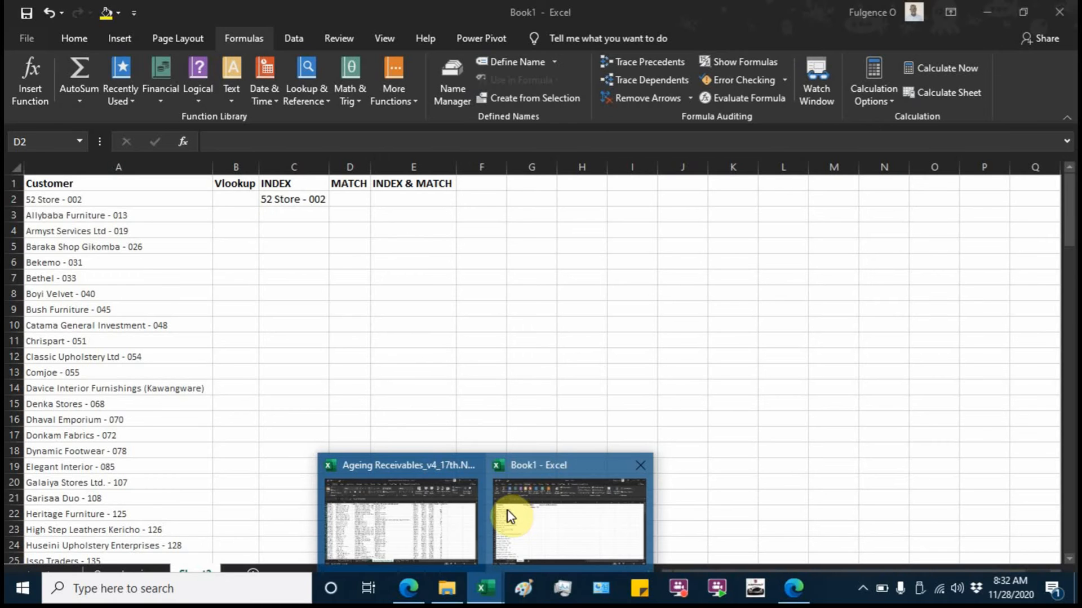
click(508, 513)
Enter an INDEX function in C3 using the array,row_num,column_num list, with Array 'Open Invoices'!F:F and row number 26
click(288, 210)
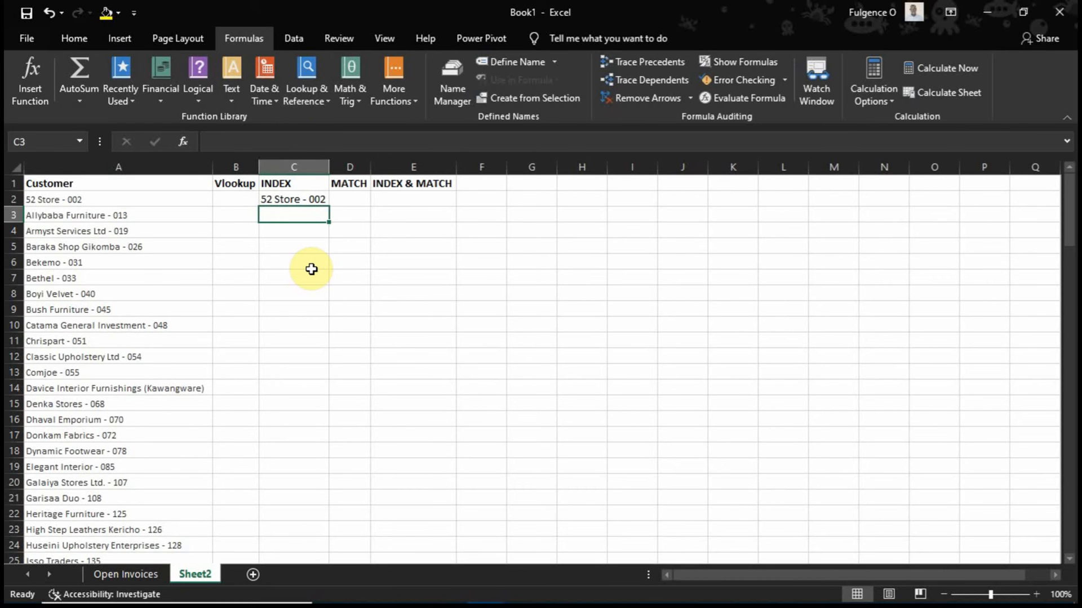
click(288, 89)
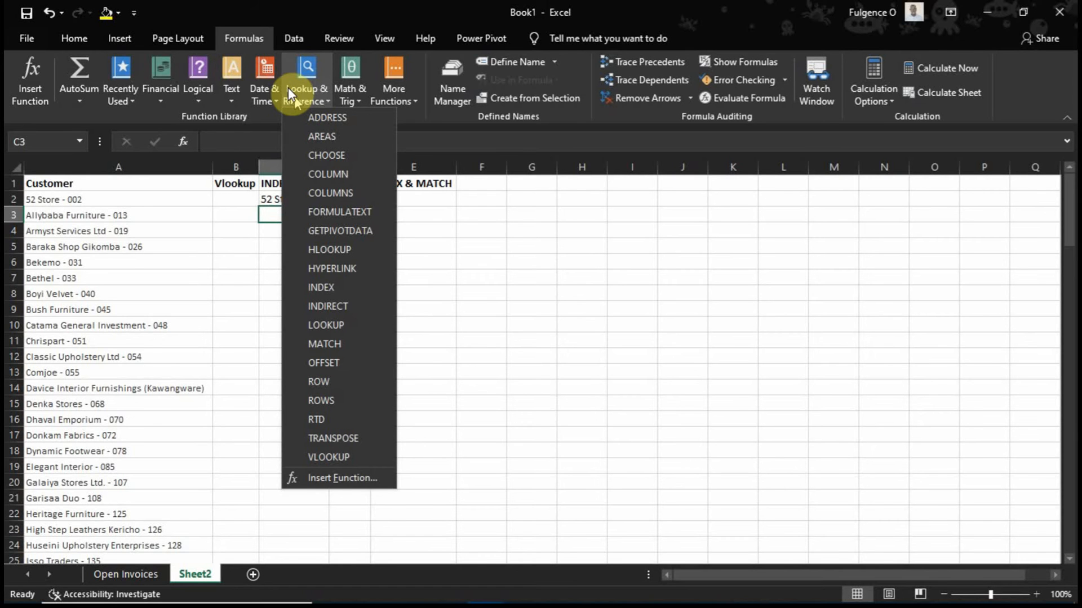
click(331, 294)
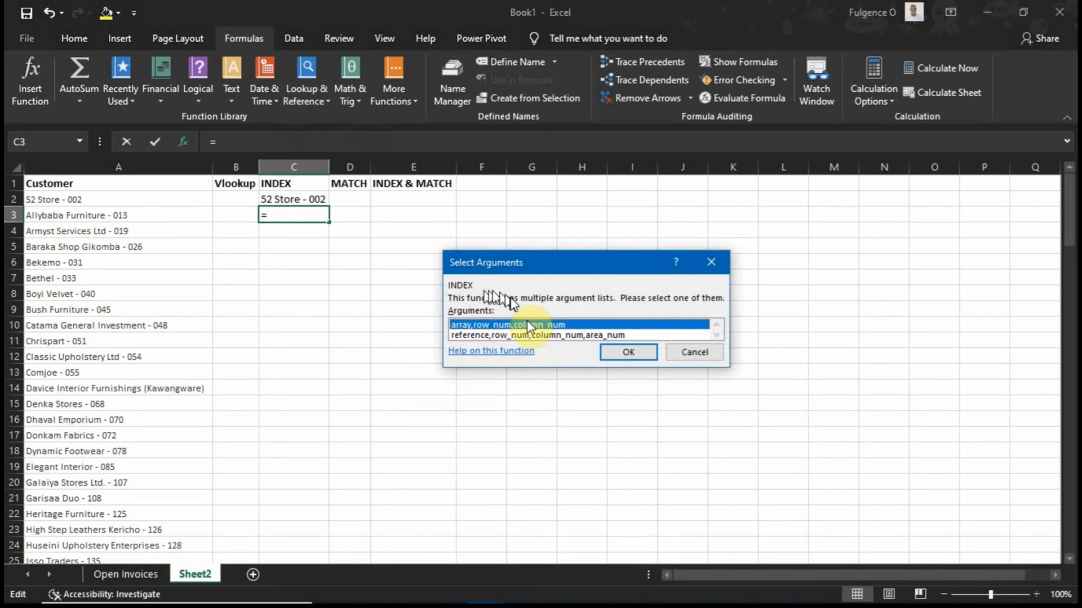
click(606, 356)
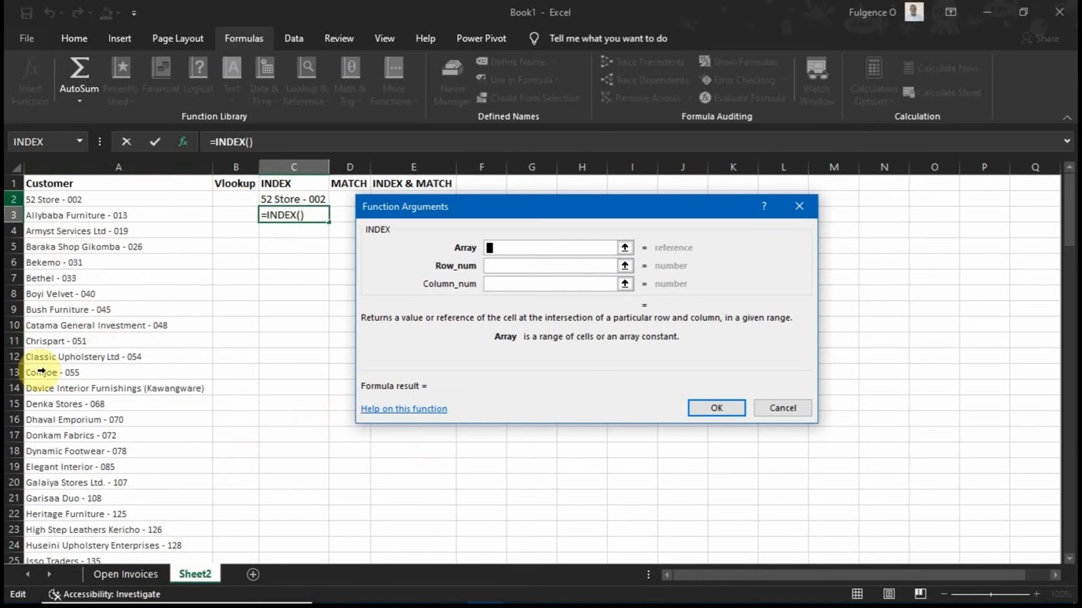
click(121, 576)
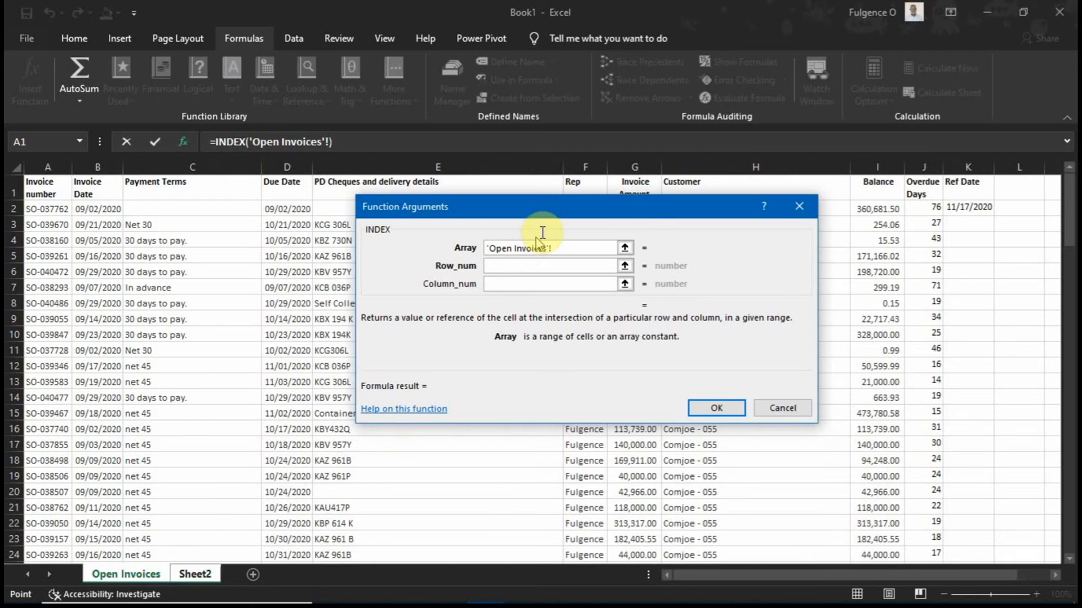
drag(551, 227, 593, 309)
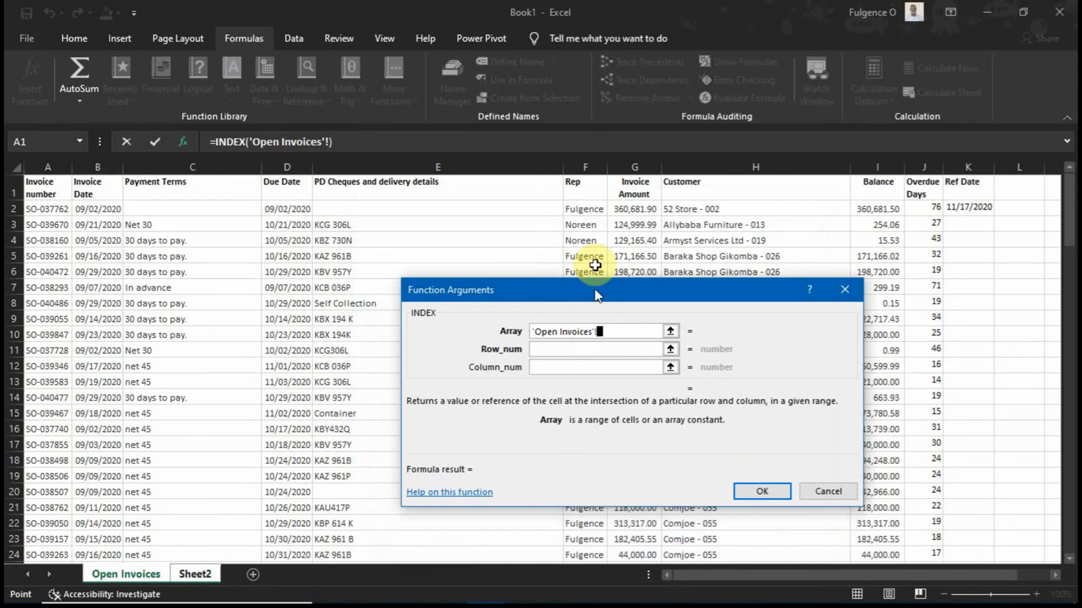
click(585, 164)
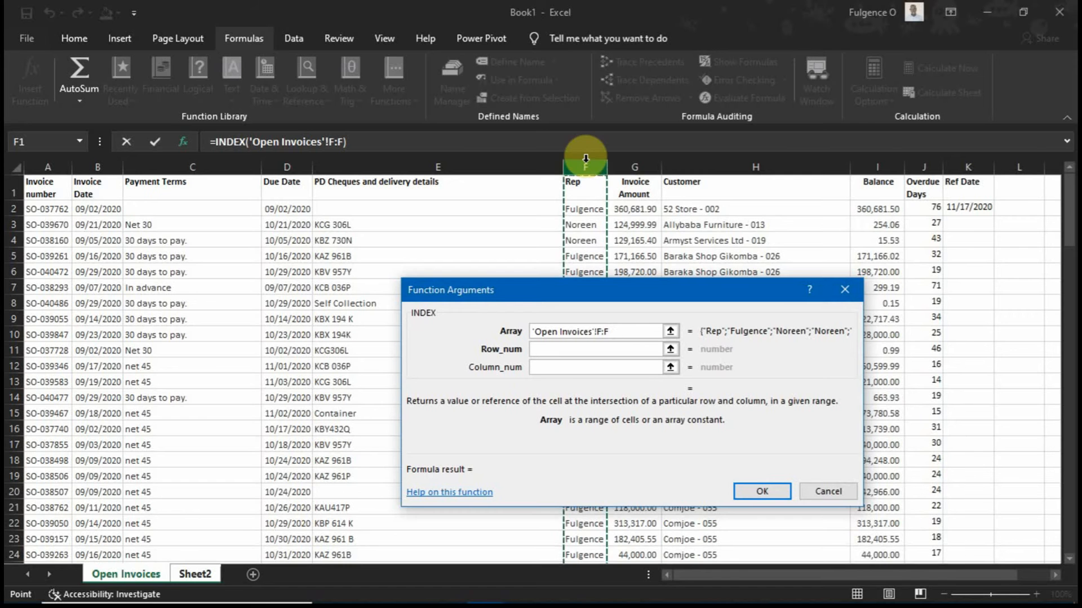
click(565, 350)
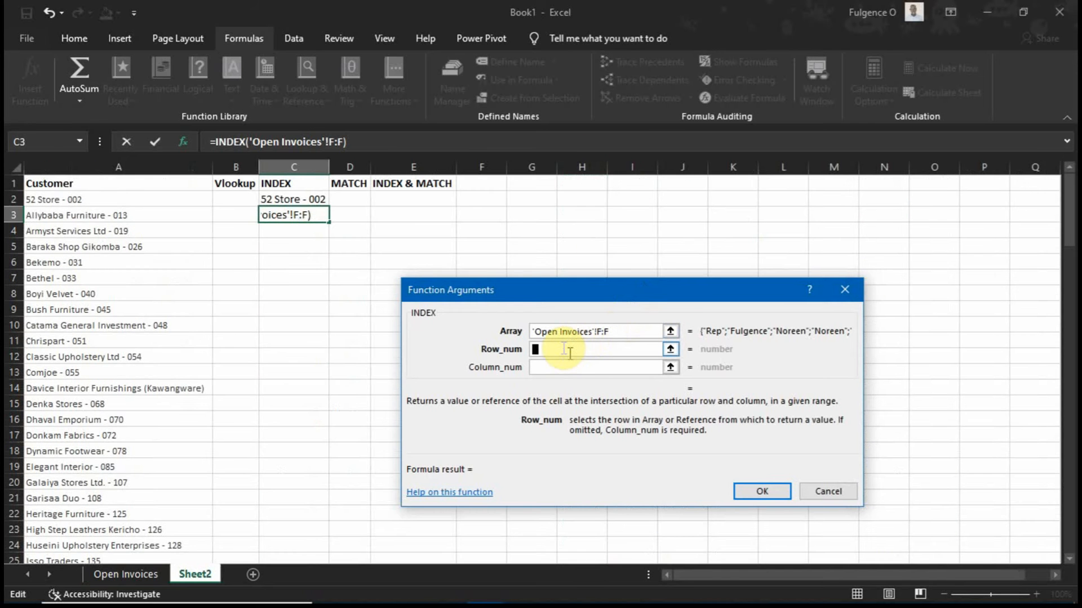
text(26)
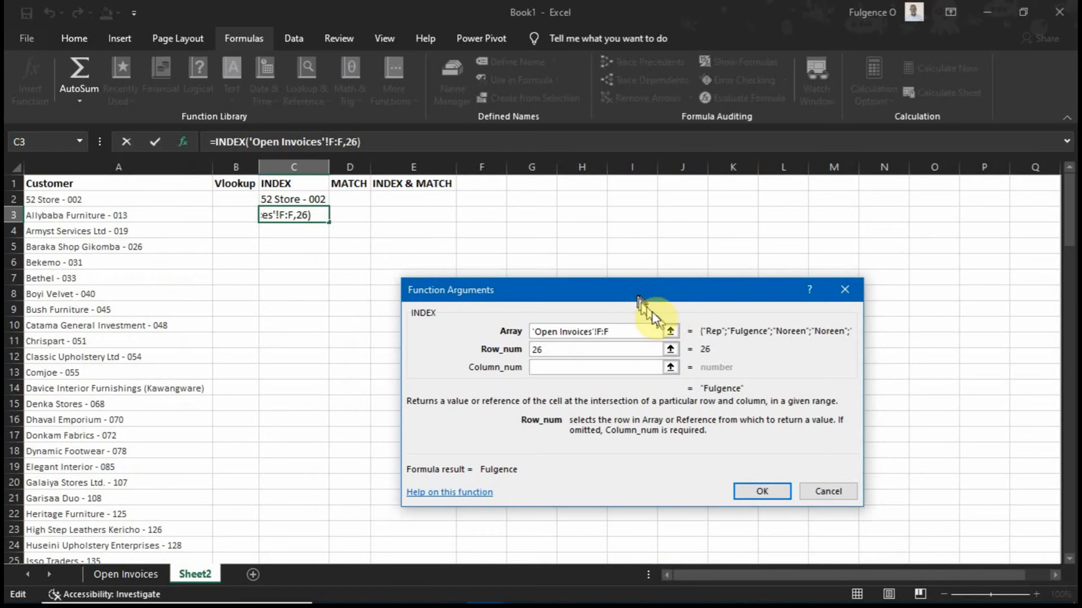
click(763, 492)
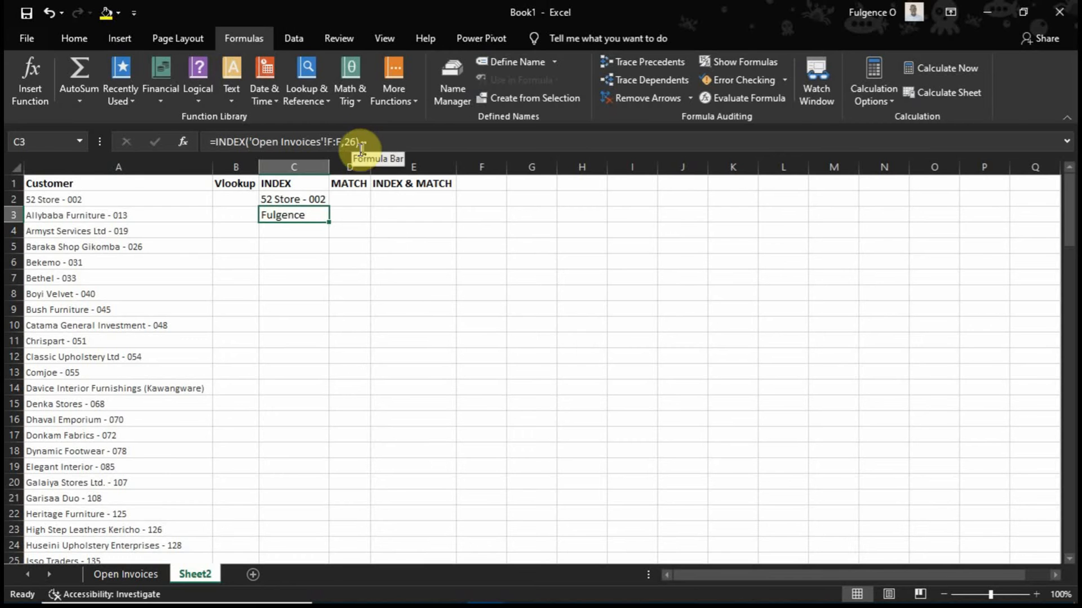
Examine row 26 and its Rep cell on Open Invoices, and return to Sheet2 at cell C4
click(136, 572)
scroll(130, 440, down, 5)
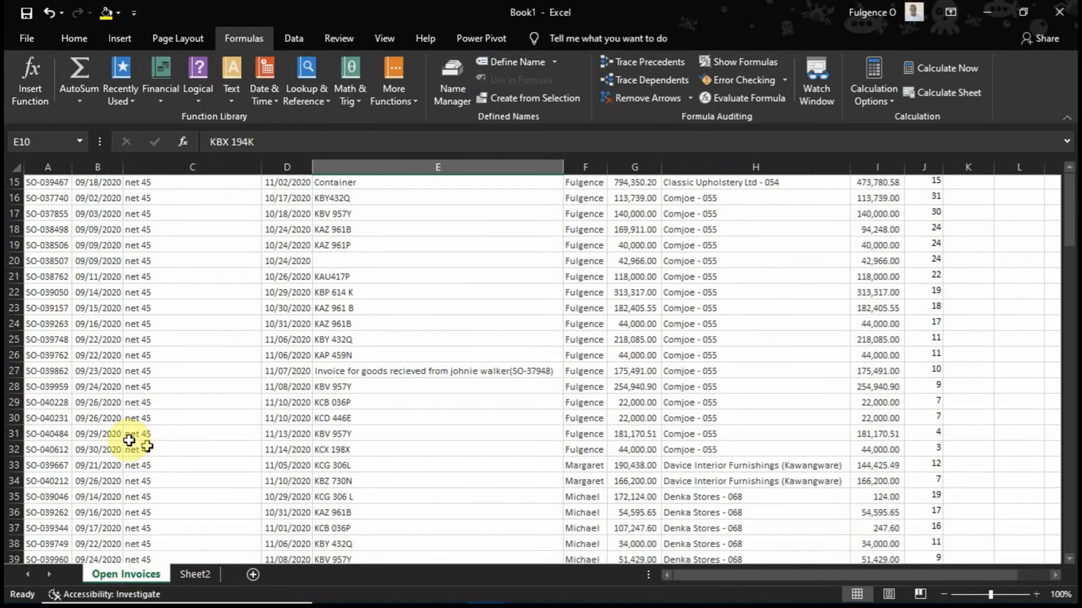
click(14, 355)
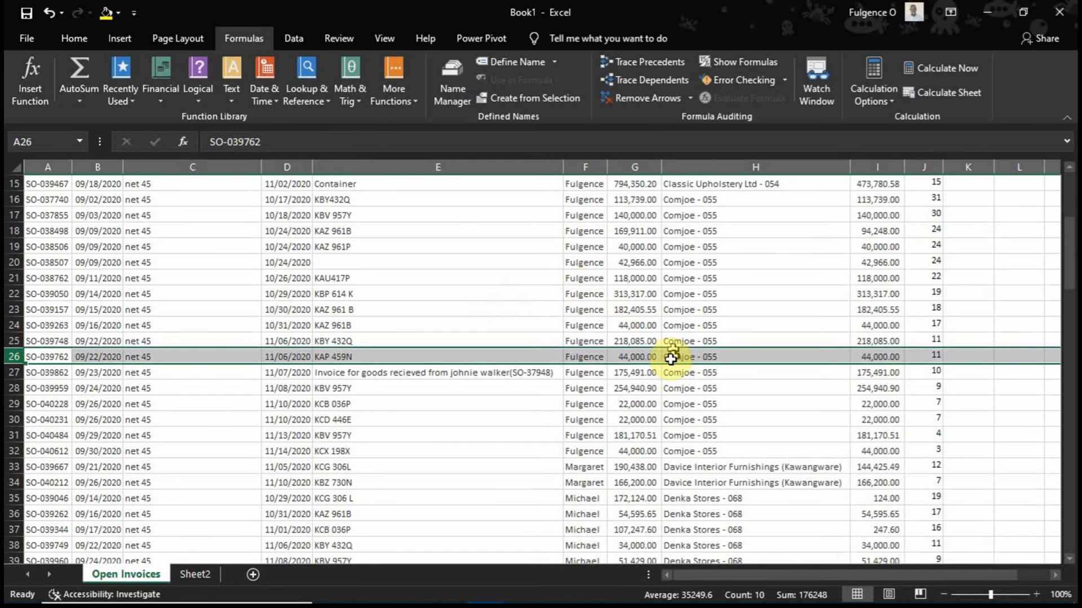
click(591, 358)
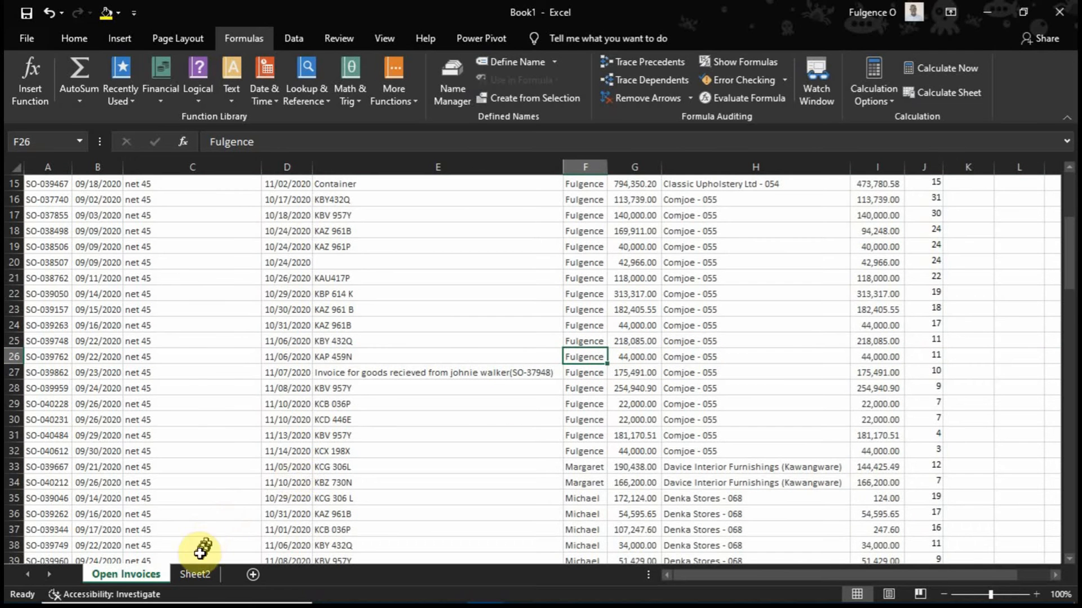
click(185, 574)
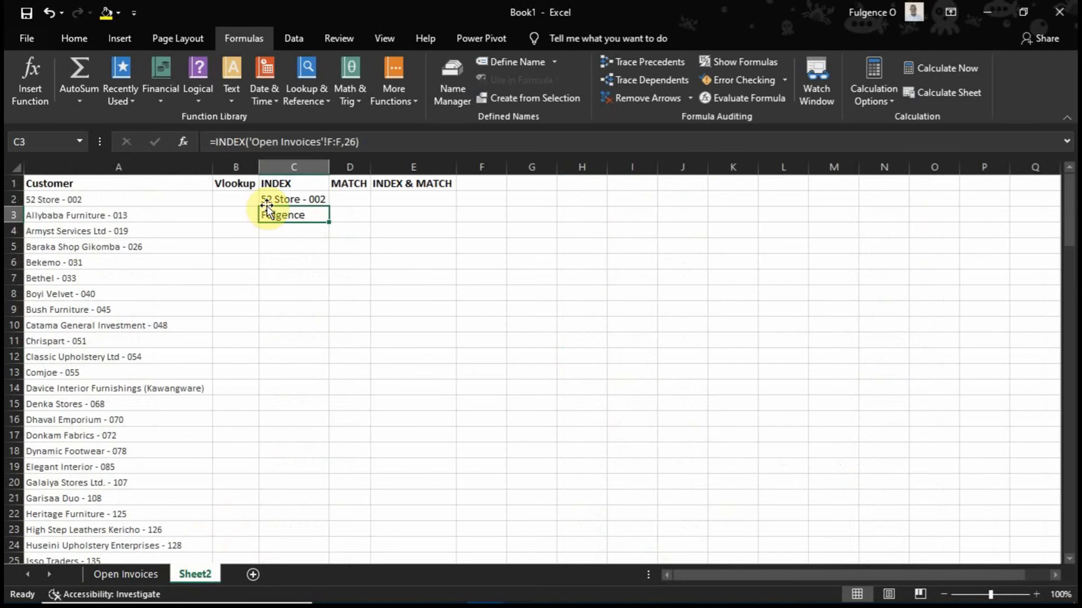
click(296, 238)
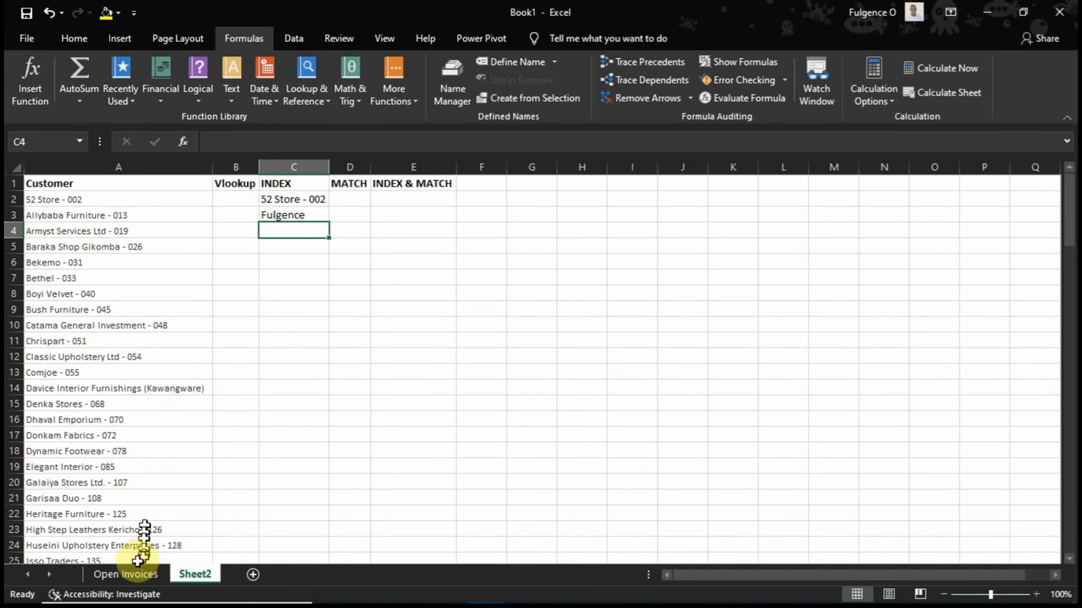
Examine rows 31 and 32 on Open Invoices, checking row 32 cell by cell from A to E, and return to Sheet2
click(126, 576)
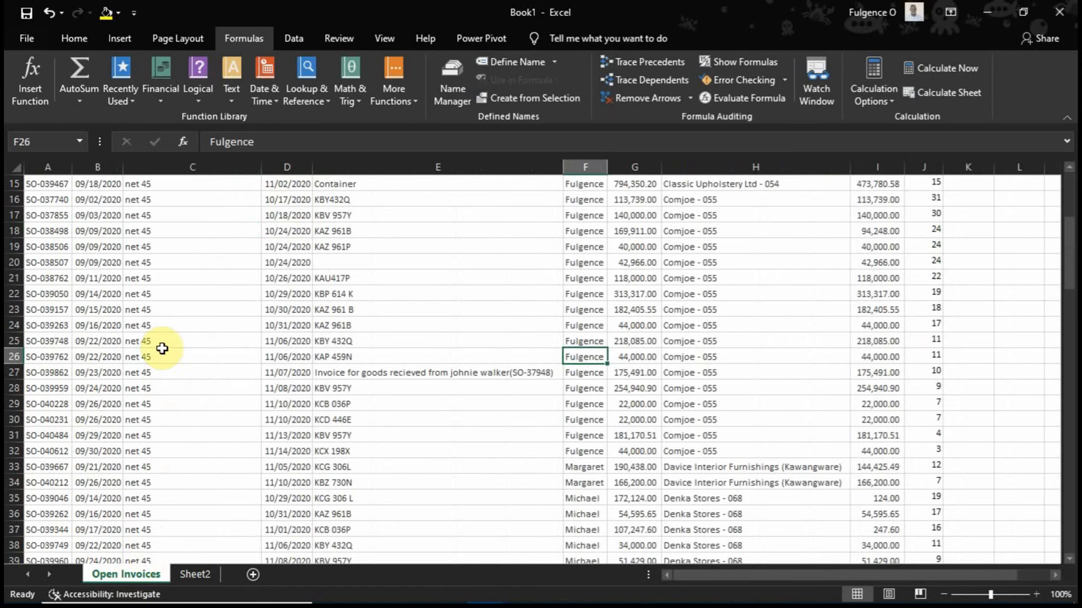
click(12, 436)
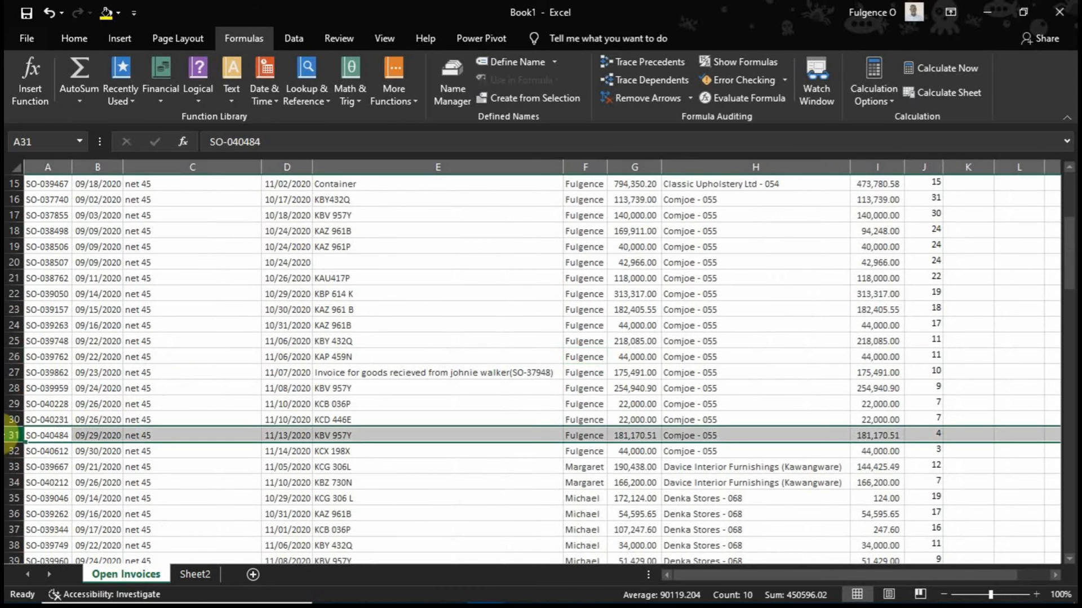
click(11, 452)
click(52, 450)
click(95, 452)
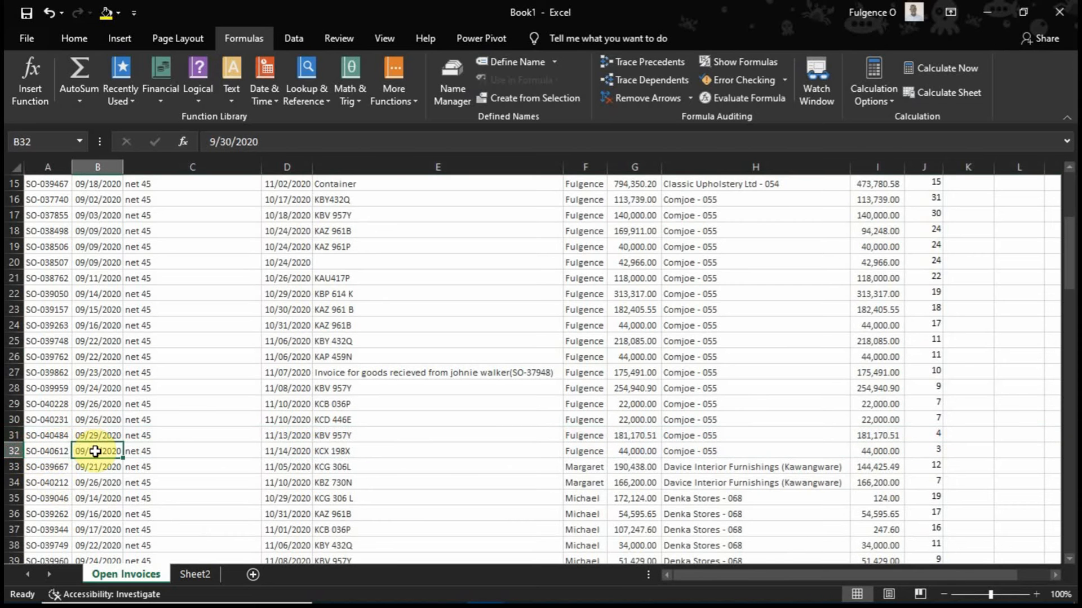
click(154, 451)
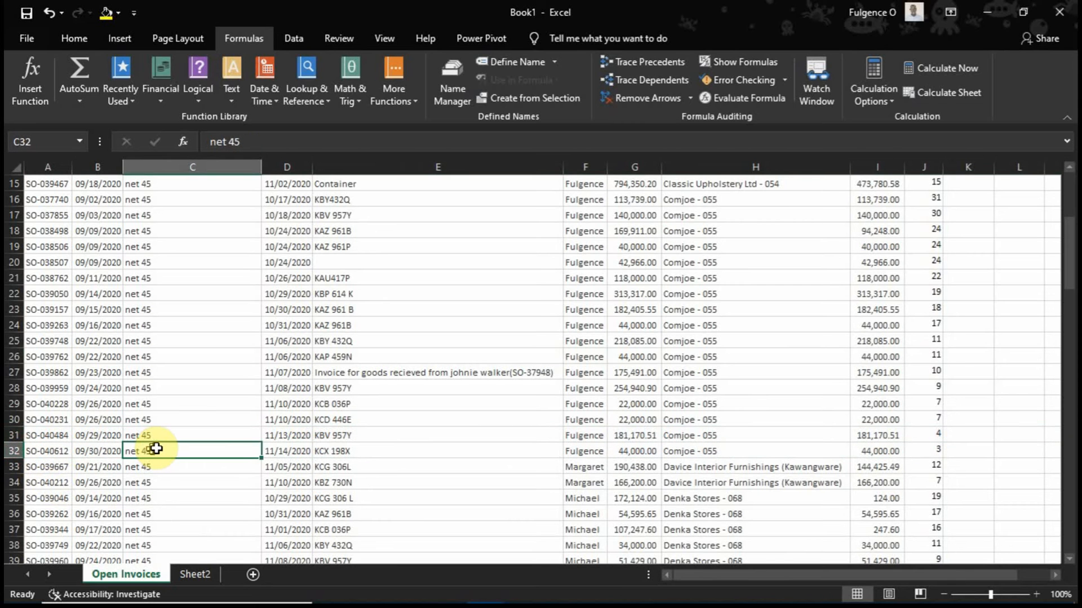
click(307, 451)
click(345, 448)
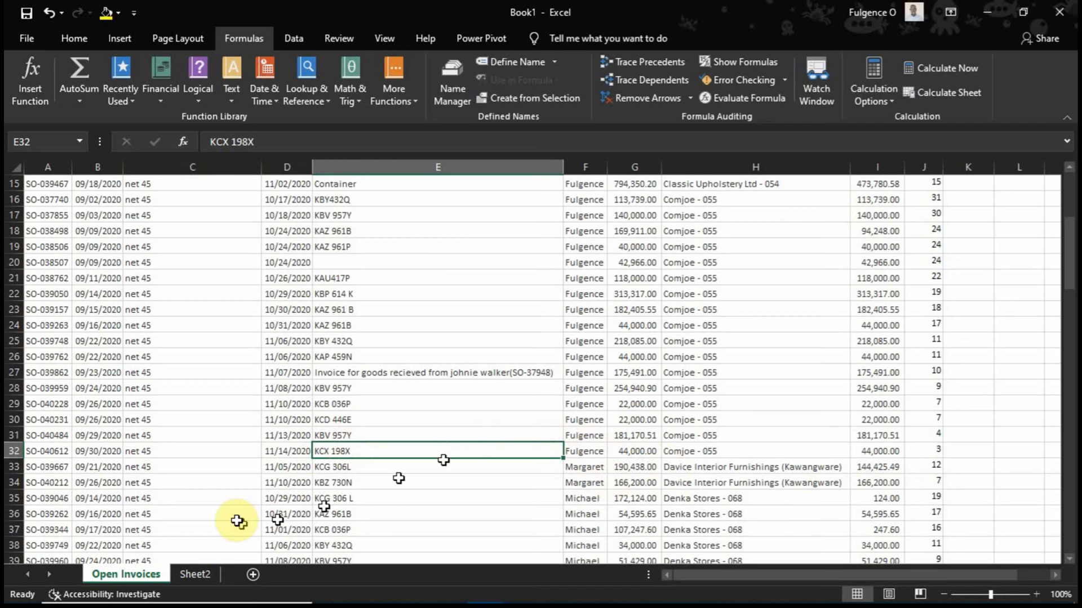
click(194, 574)
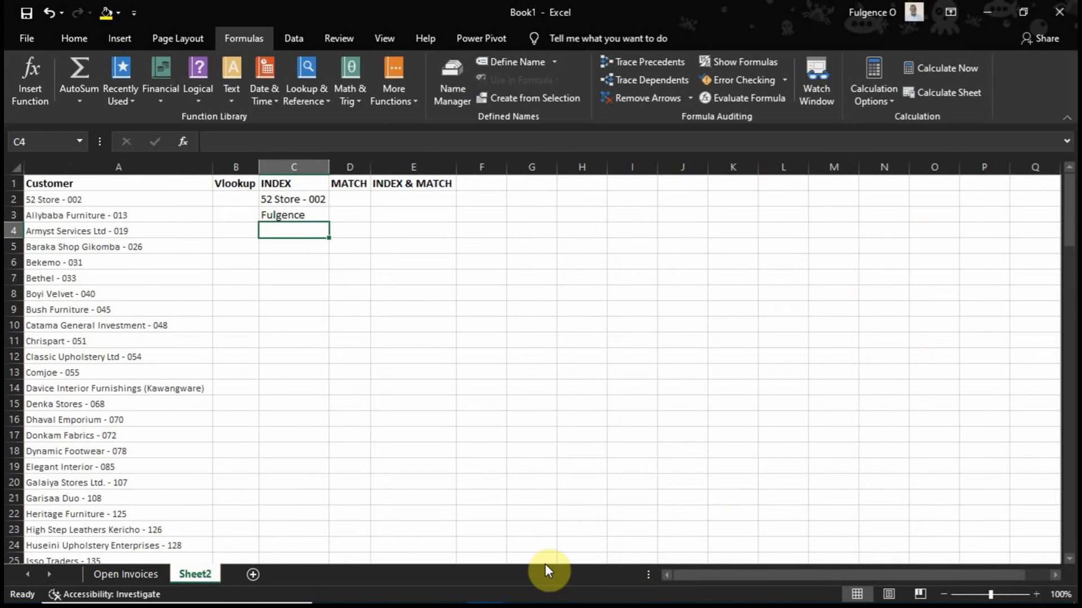
Compare the MATCH and INDEX & MATCH columns on Sheet2, ending on the MATCH cell D2
click(349, 196)
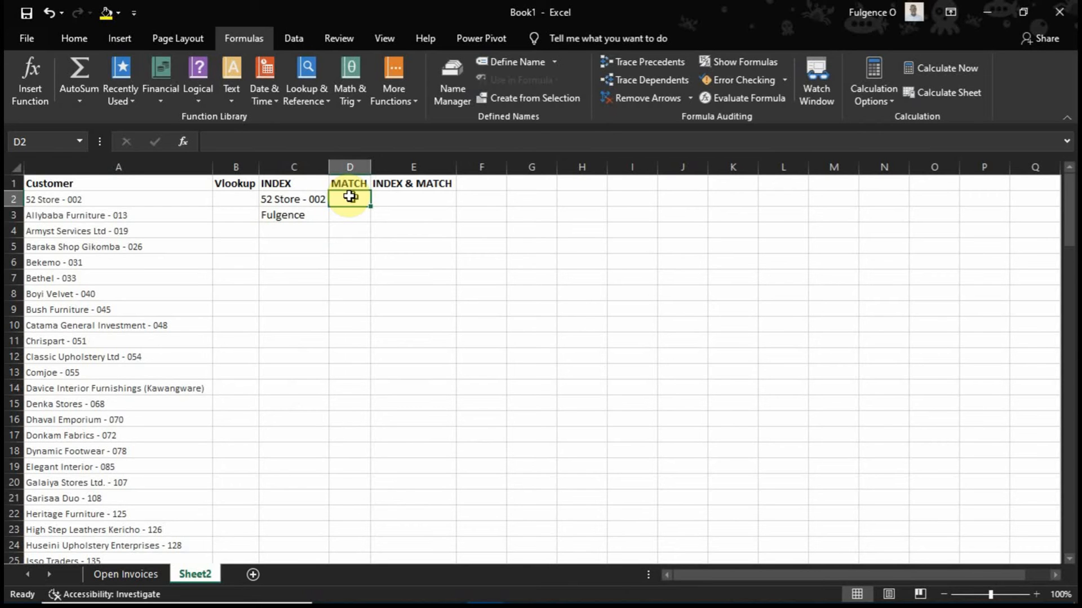
click(426, 167)
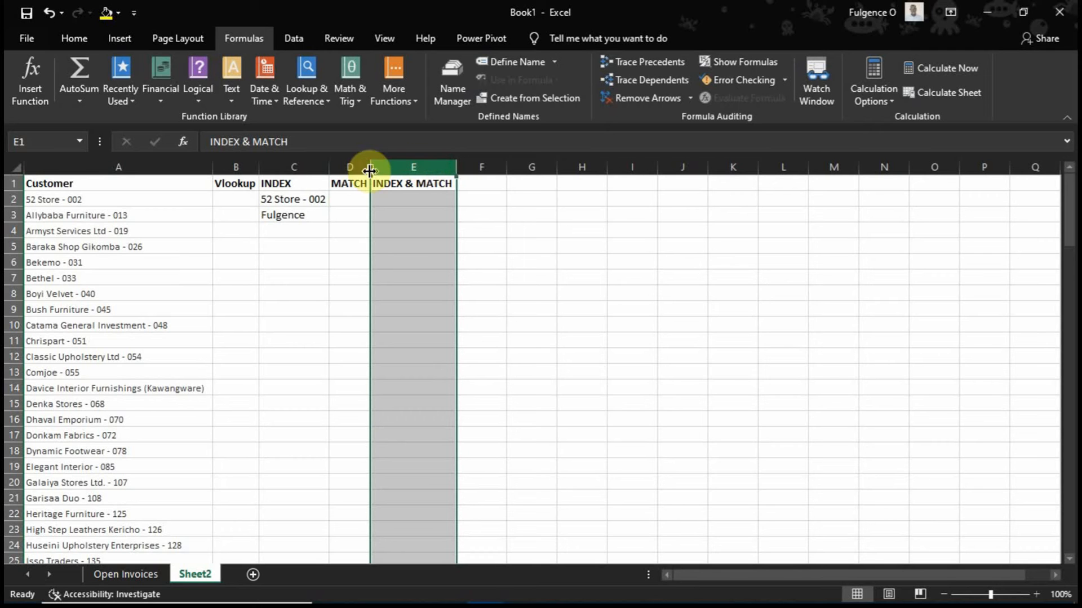
drag(329, 170, 329, 171)
click(343, 189)
click(420, 202)
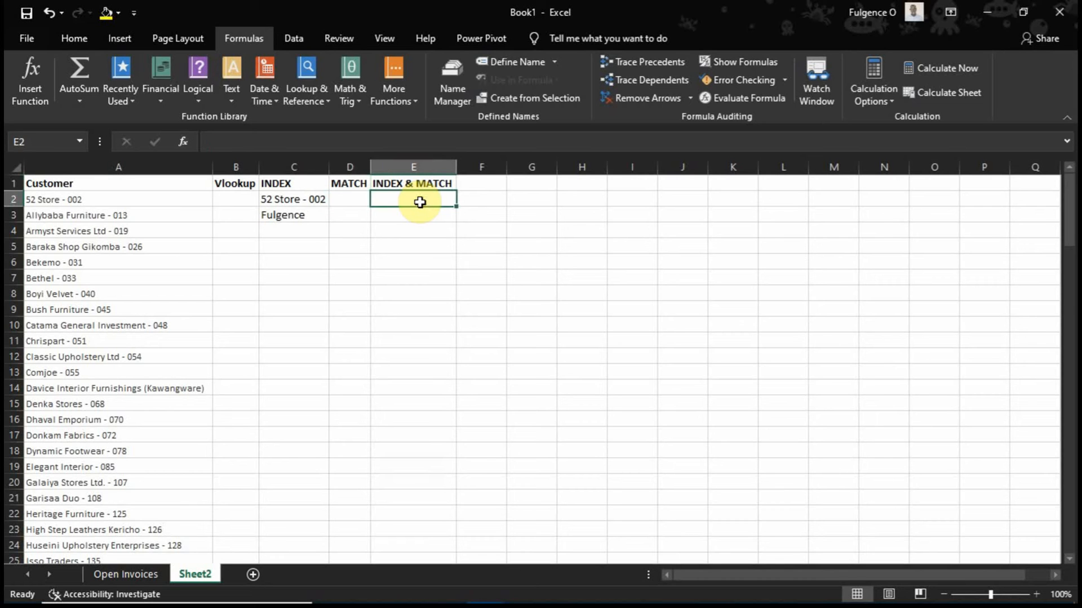
key(Left)
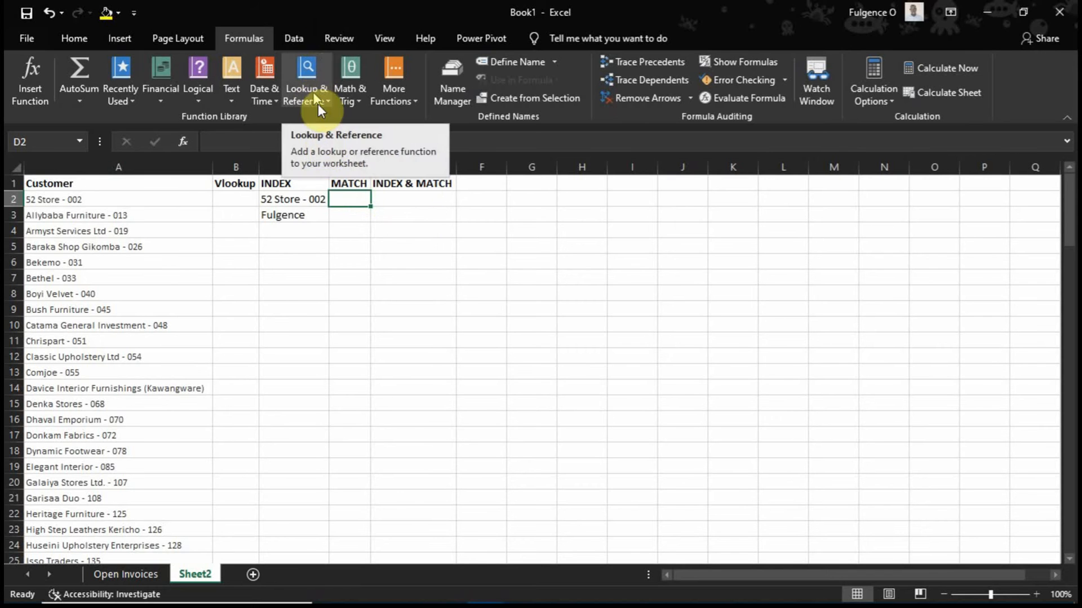
click(310, 75)
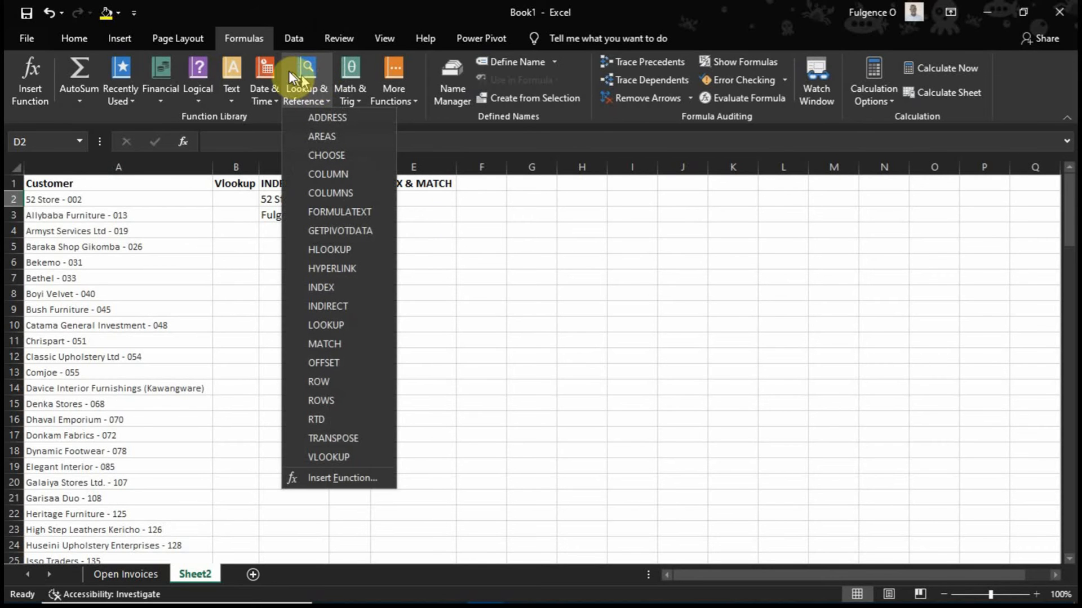
click(341, 345)
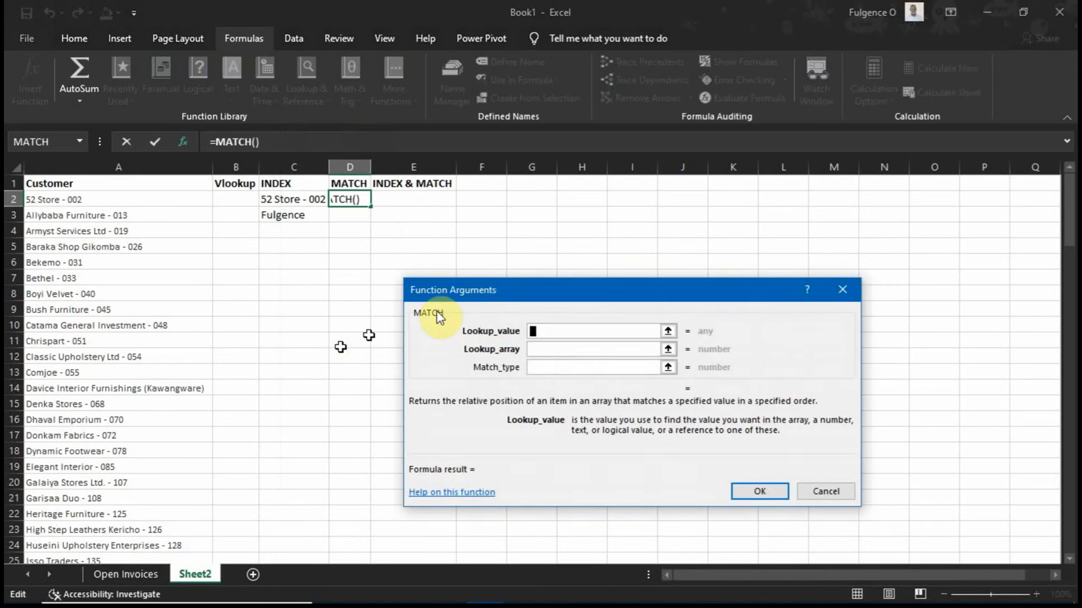
drag(495, 286, 510, 224)
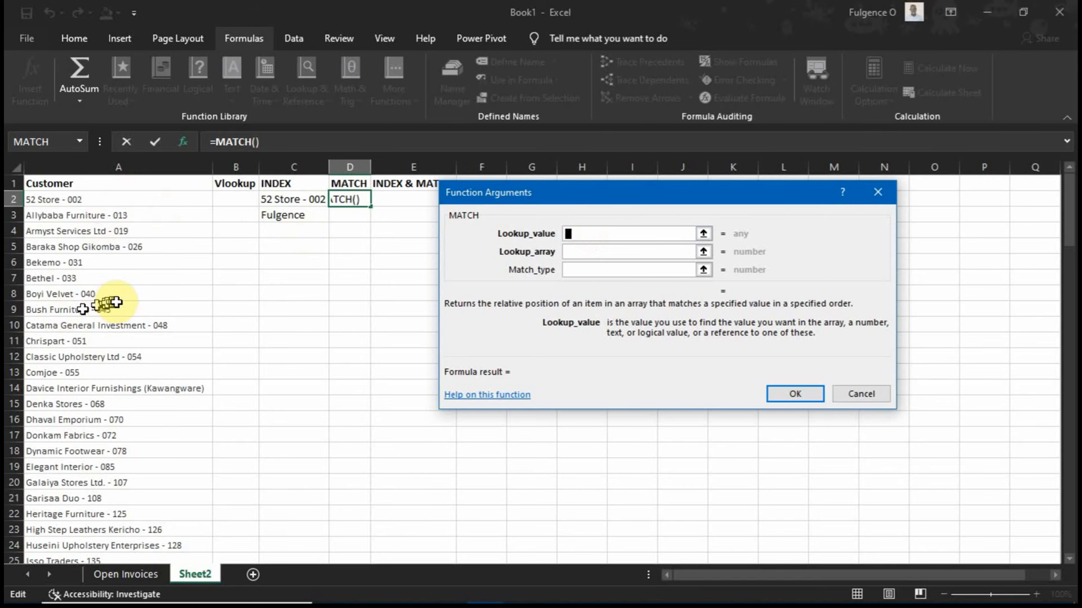
click(90, 342)
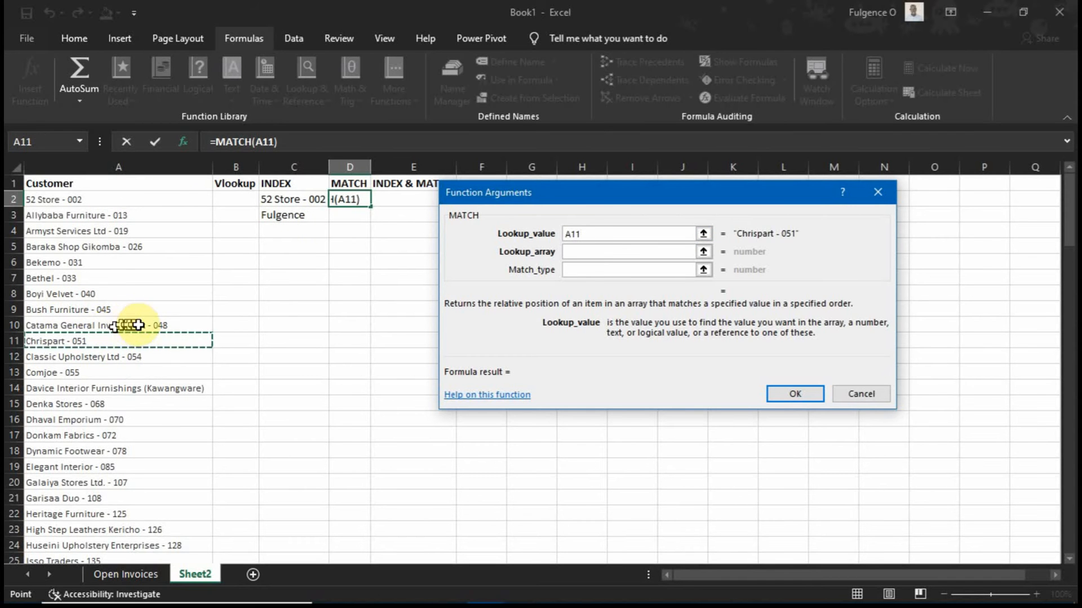
click(570, 257)
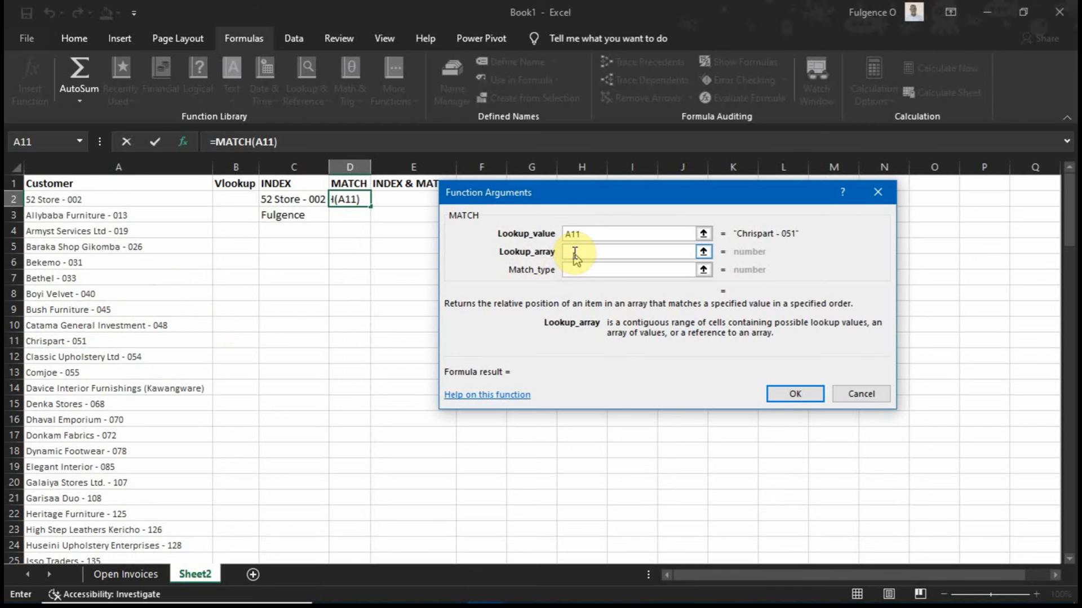
click(129, 167)
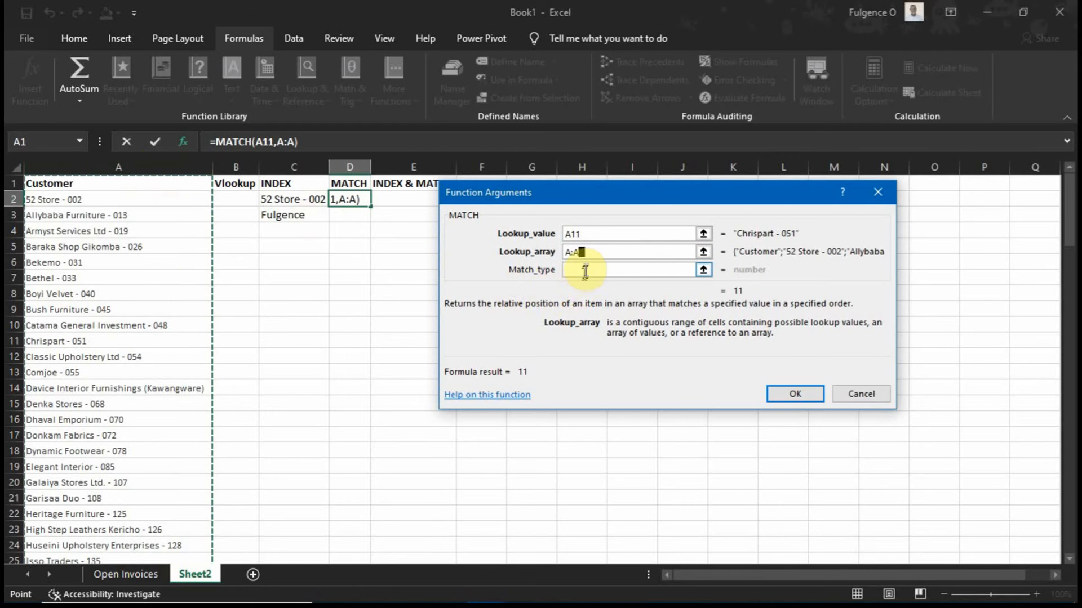
click(593, 233)
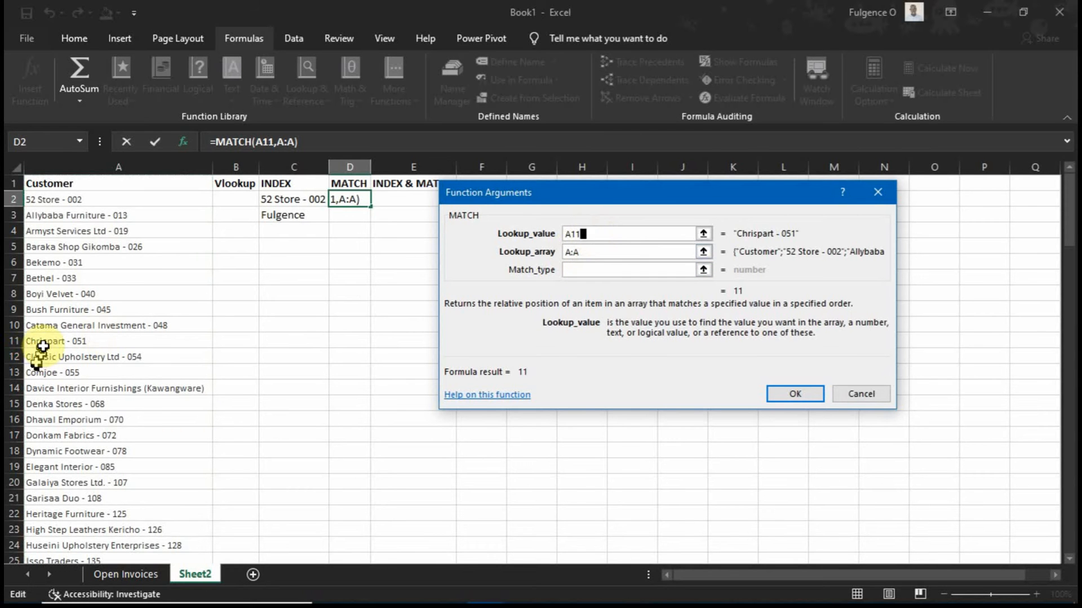
click(589, 252)
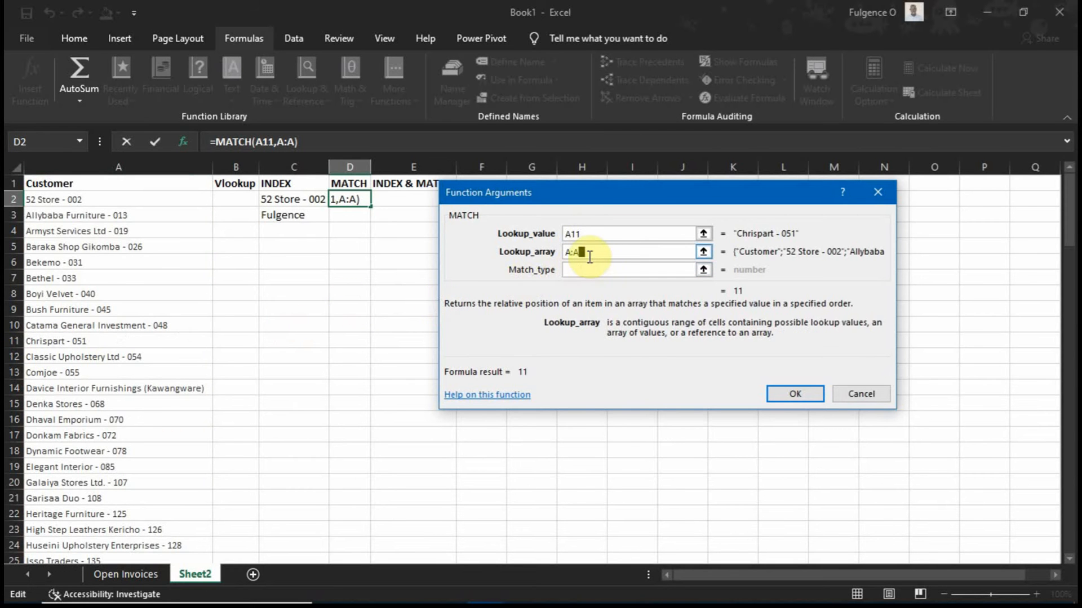
text(+A16)
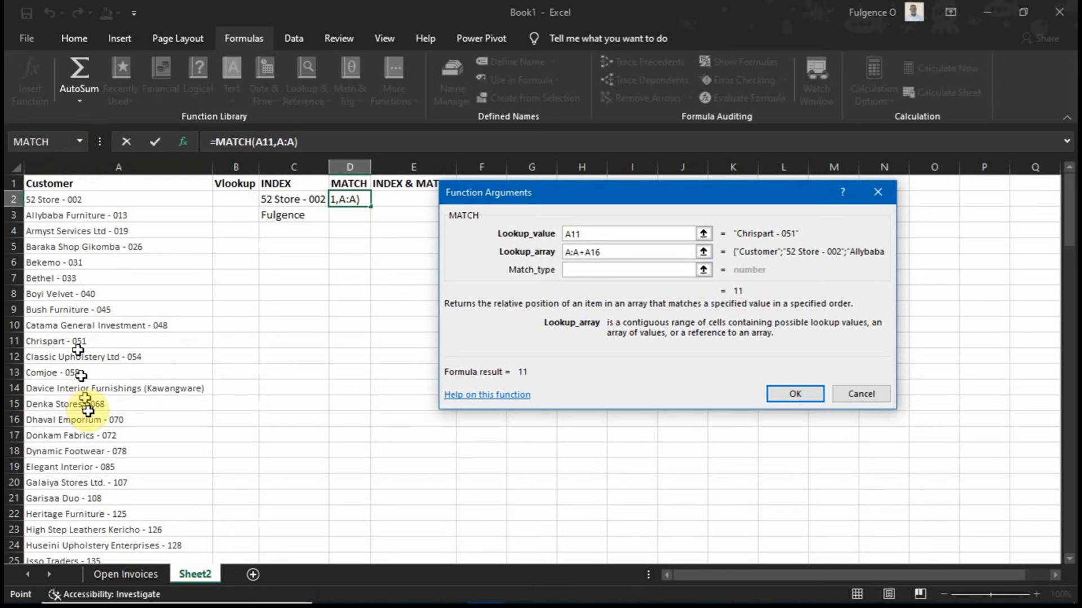
click(85, 420)
key(Return)
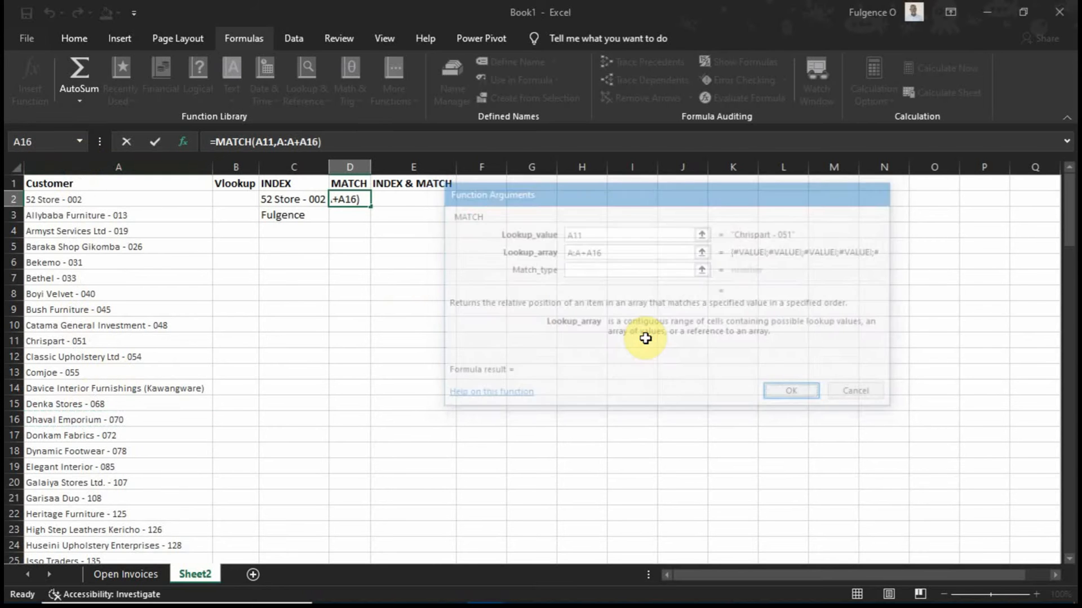
key(BackSpace)
click(350, 202)
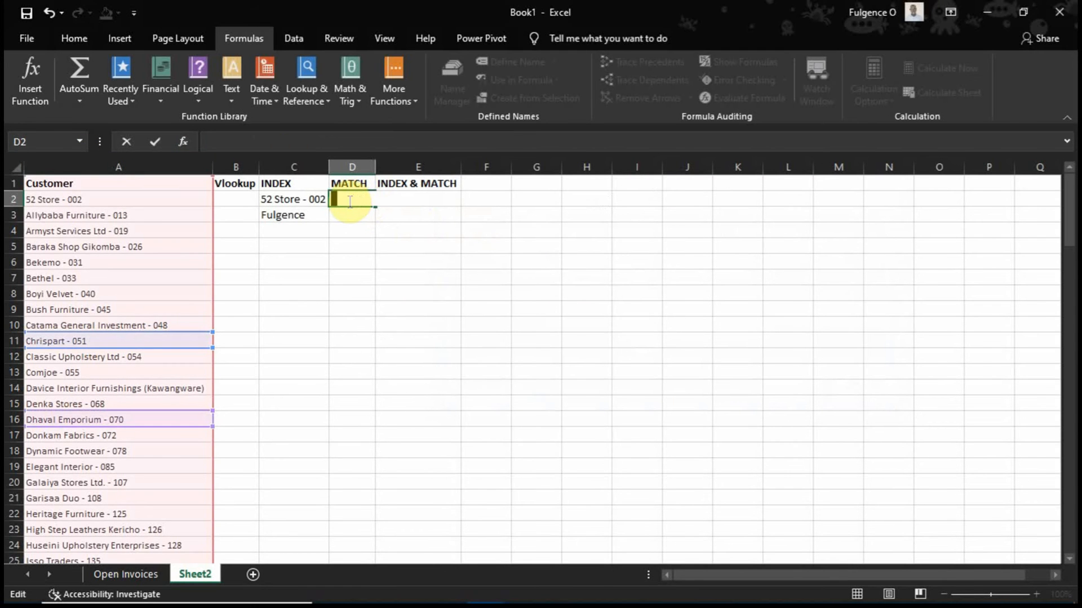
key(Return)
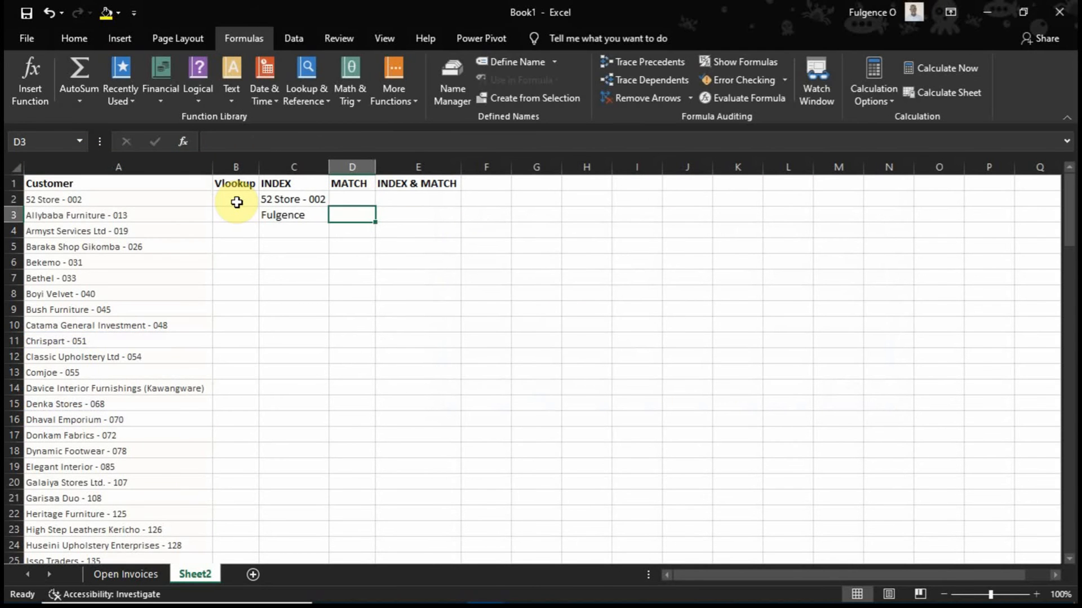
Insert a MATCH function in D2 with Lookup_value A11 and the whole customer column A:A as Lookup_array
key(Up)
click(306, 82)
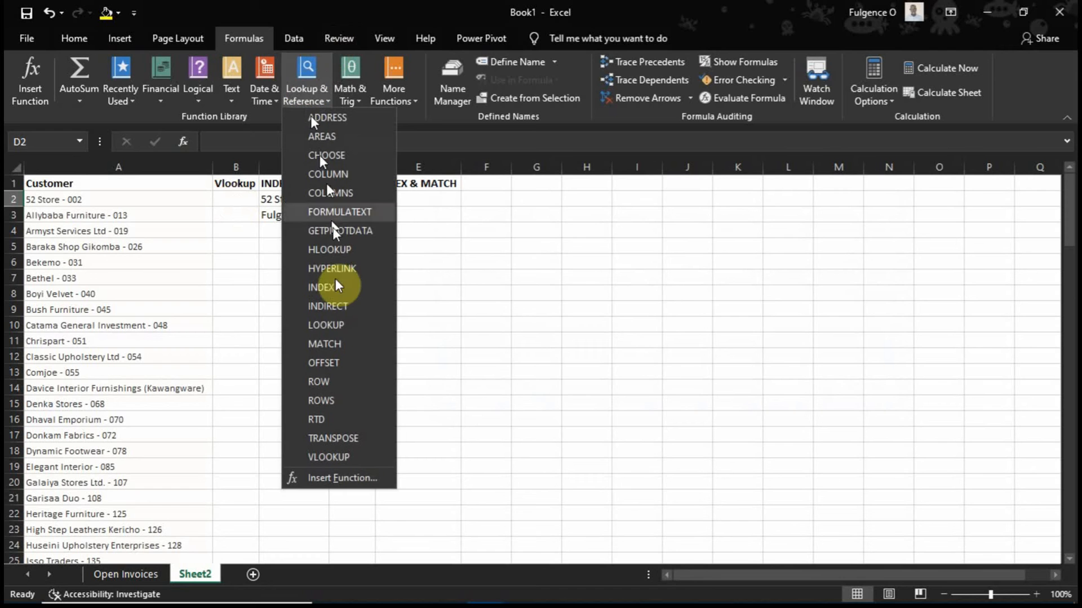
click(336, 343)
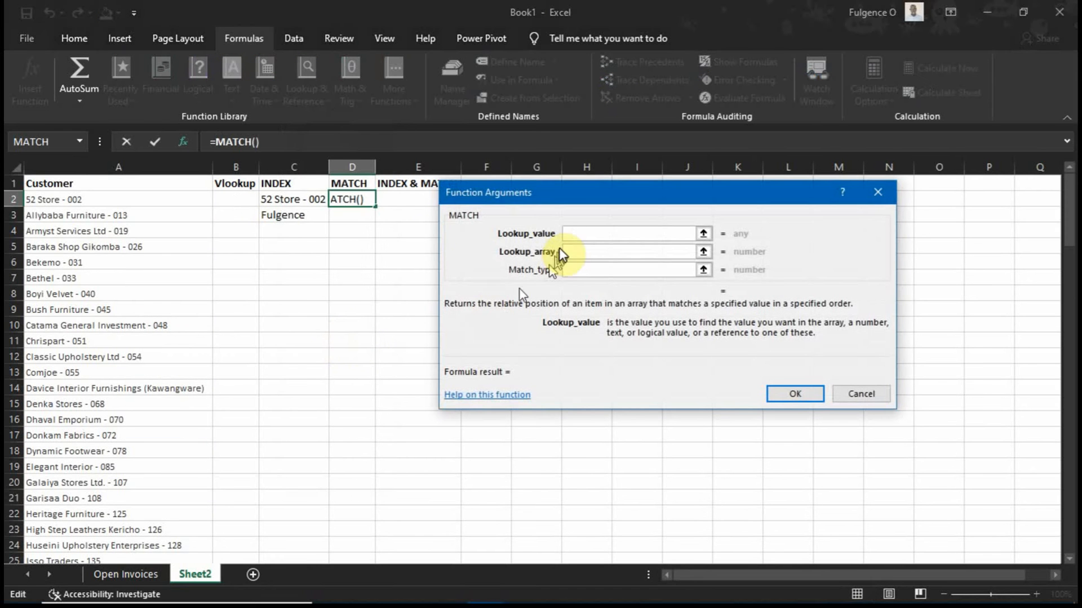
click(93, 344)
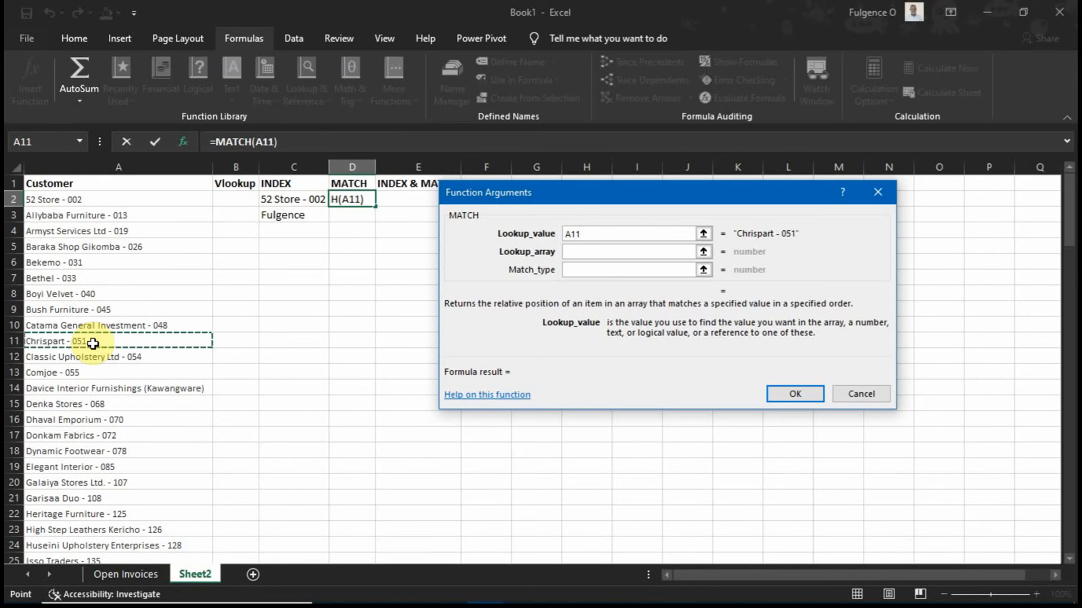
click(579, 255)
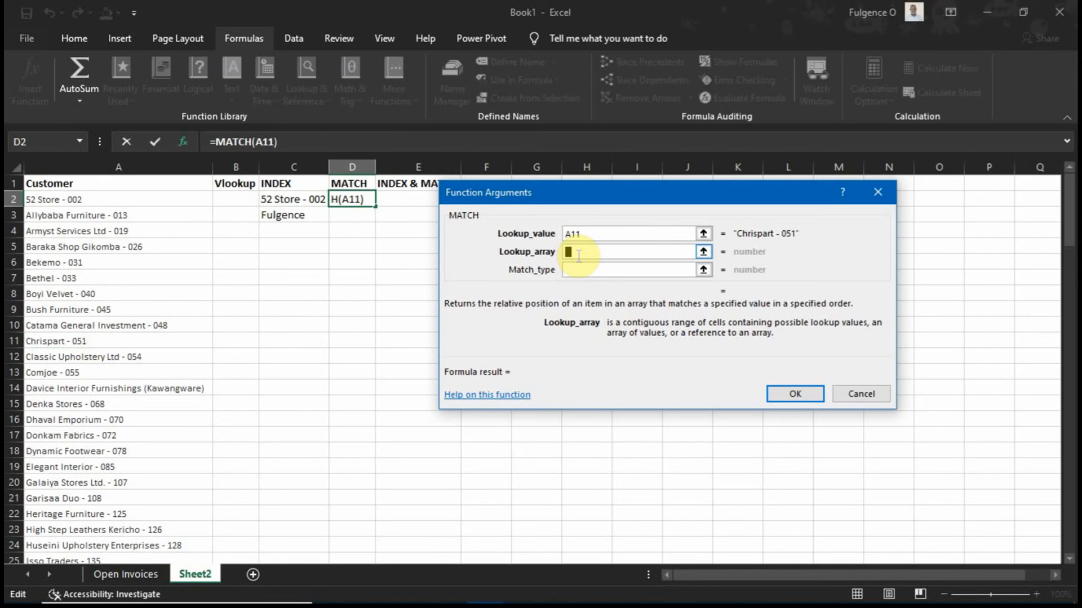
click(89, 164)
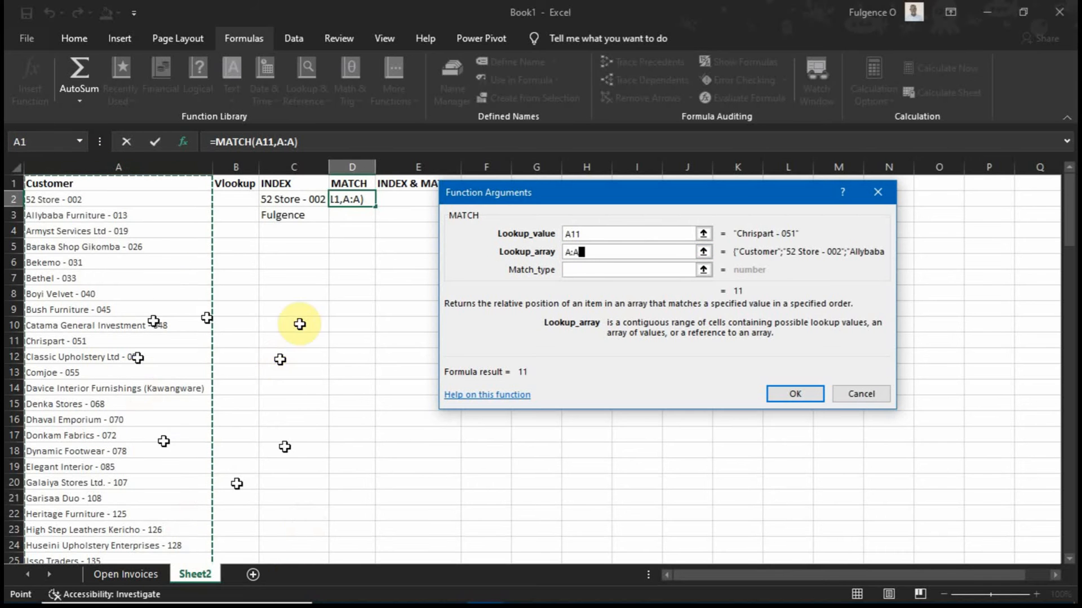
click(596, 270)
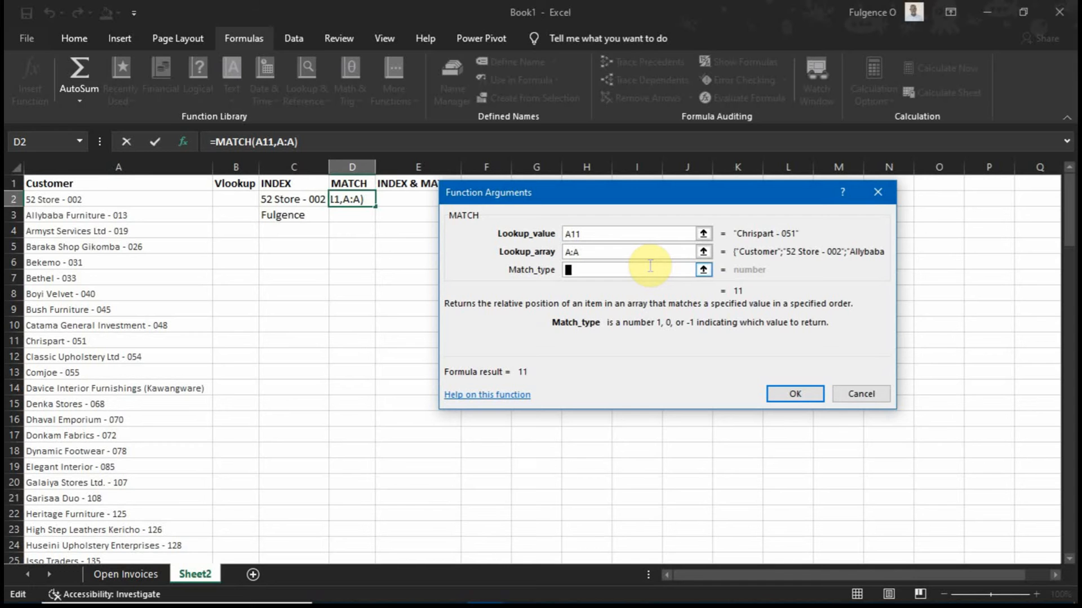
Try the Match_type values 0, 1 and -1 in the MATCH arguments, ending on 0
text(0)
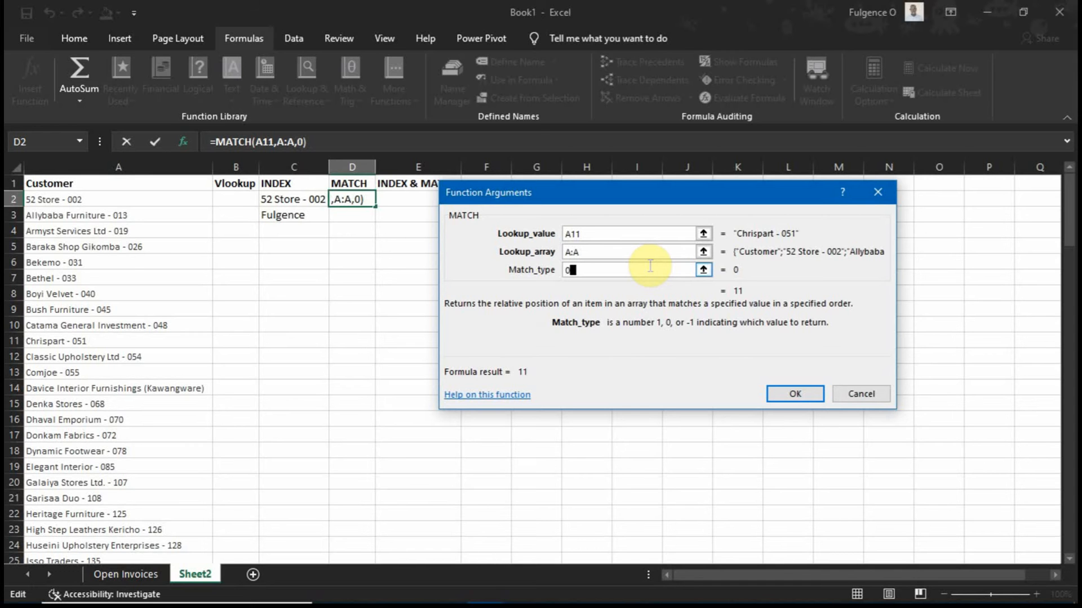
key(BackSpace)
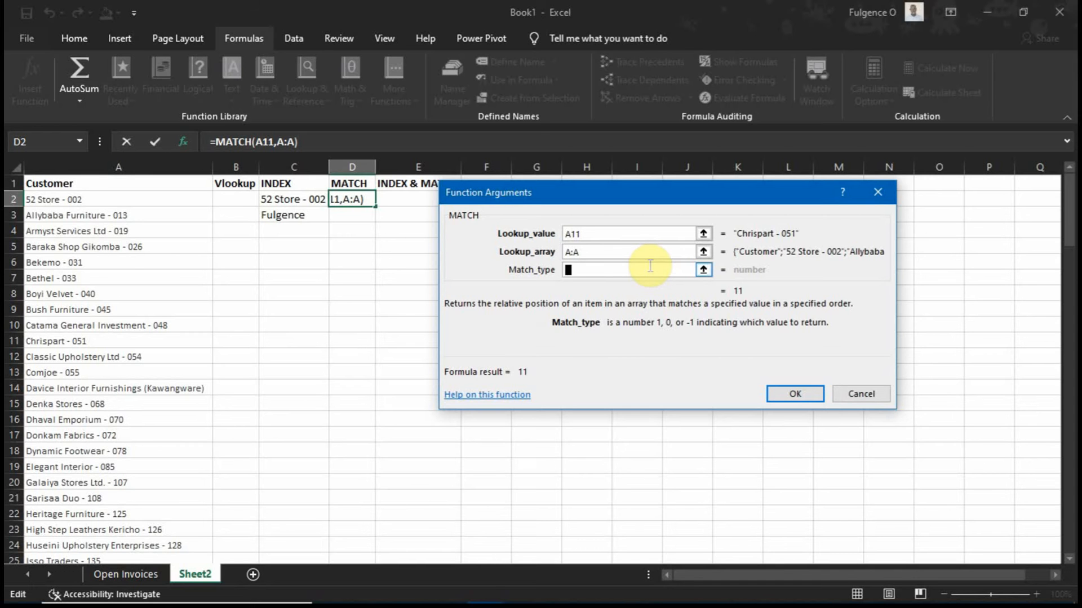
text(1)
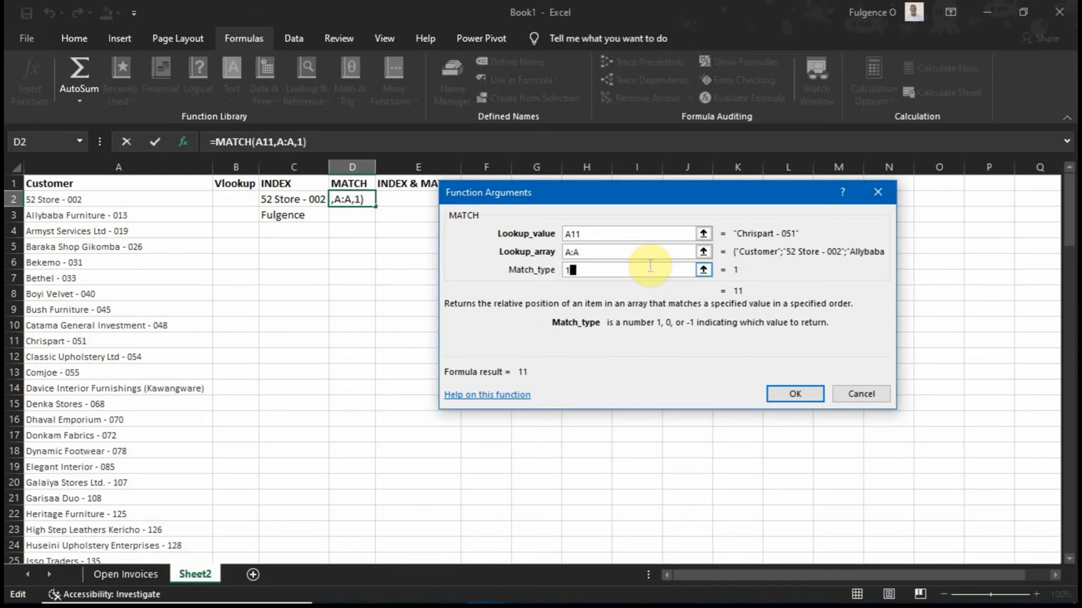
key(BackSpace)
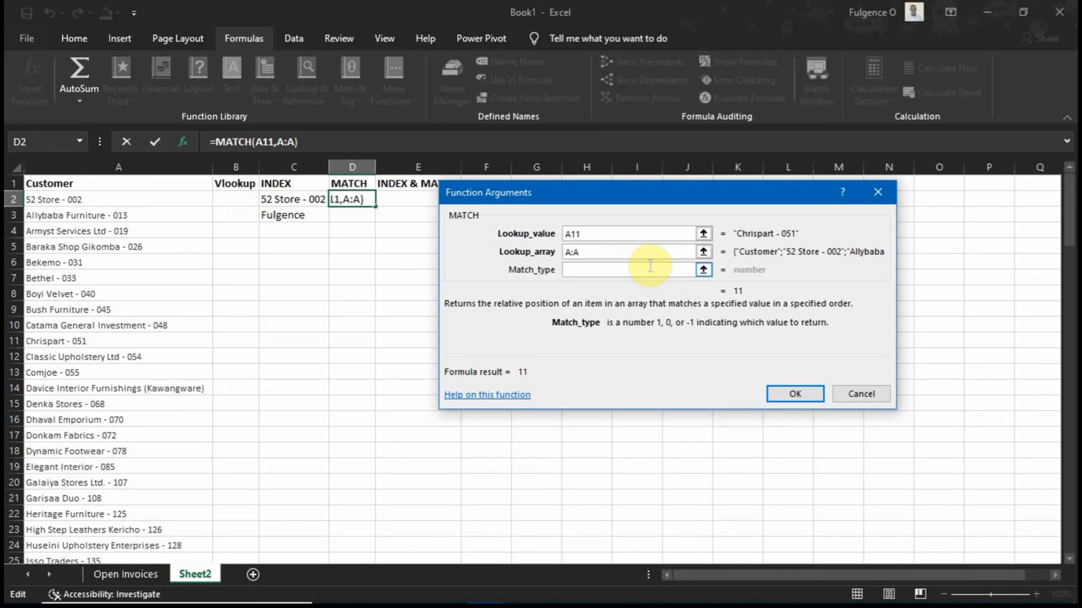
text(-1)
key(BackSpace)
key(BackSpace)
text(0)
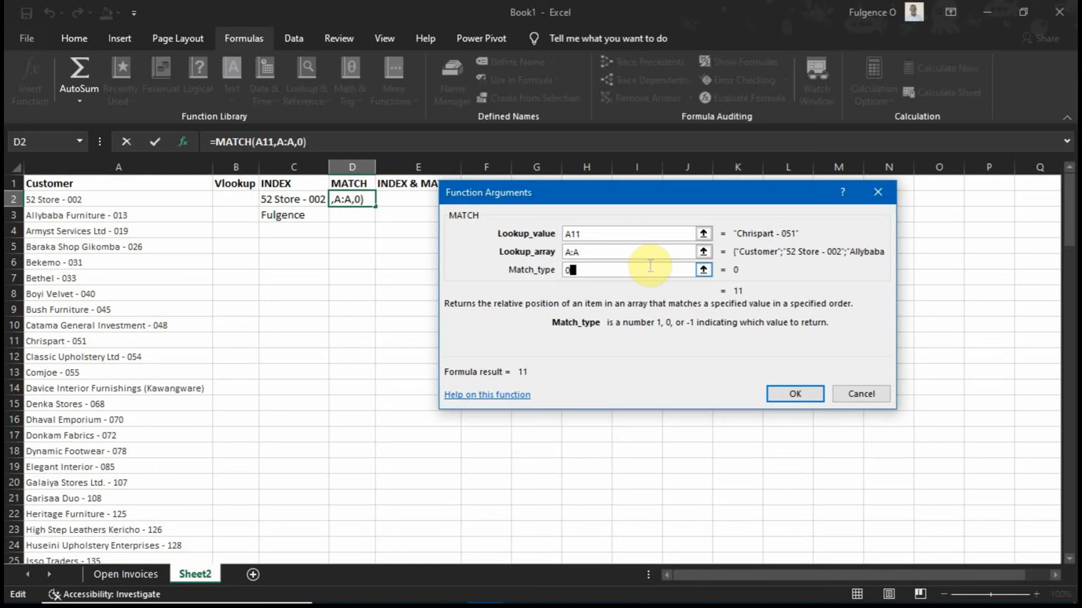
Set the Match_type of the MATCH function in D2 to false
key(BackSpace)
text(fals)
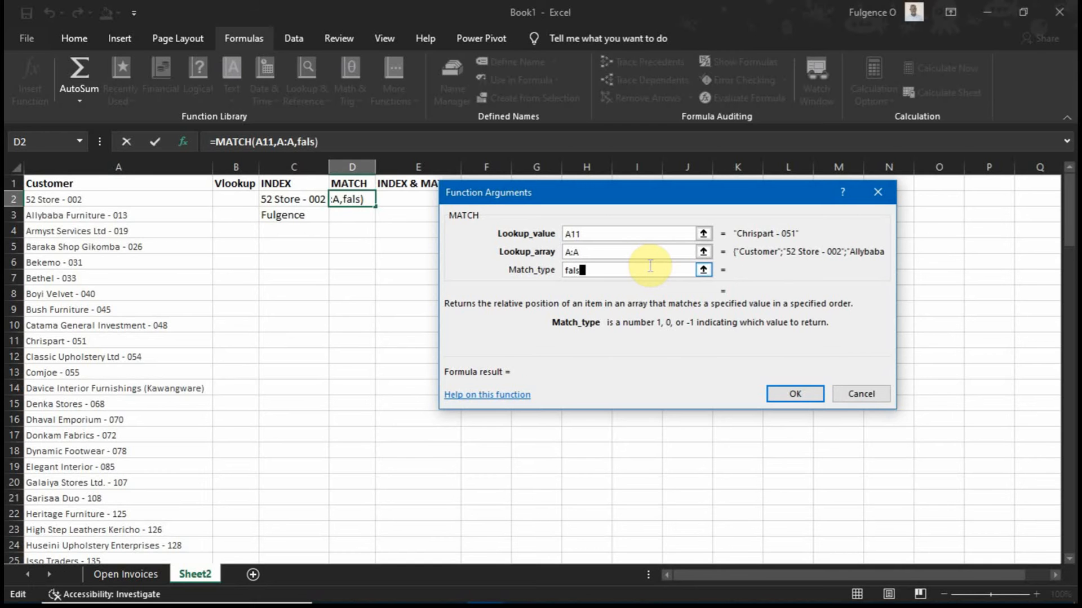
text(e)
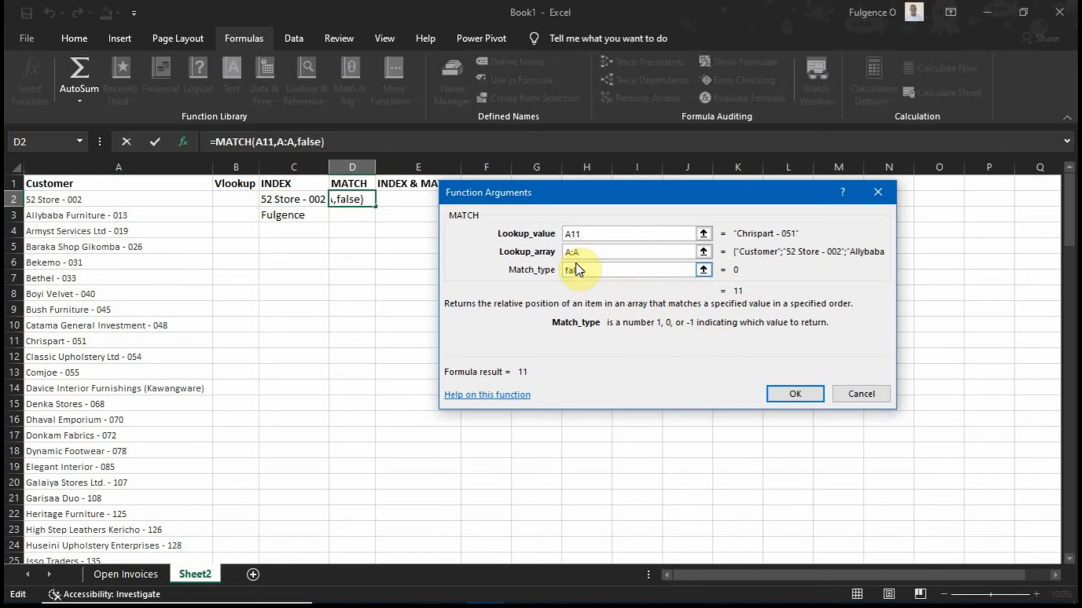
Confirm the MATCH function in D2 and review the row number argument of the INDEX formula in C2
click(788, 394)
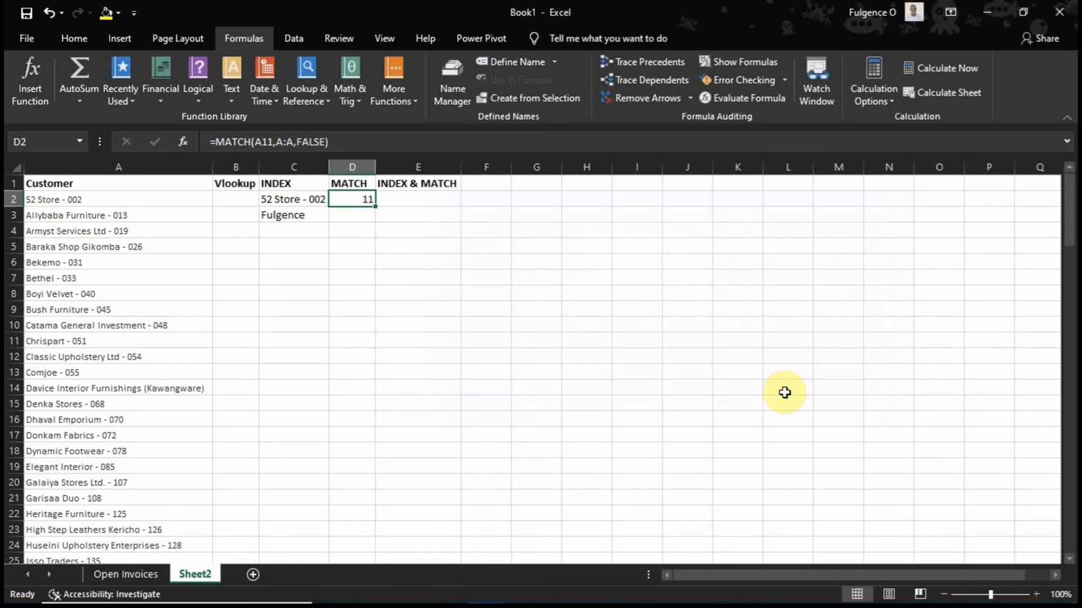
click(295, 199)
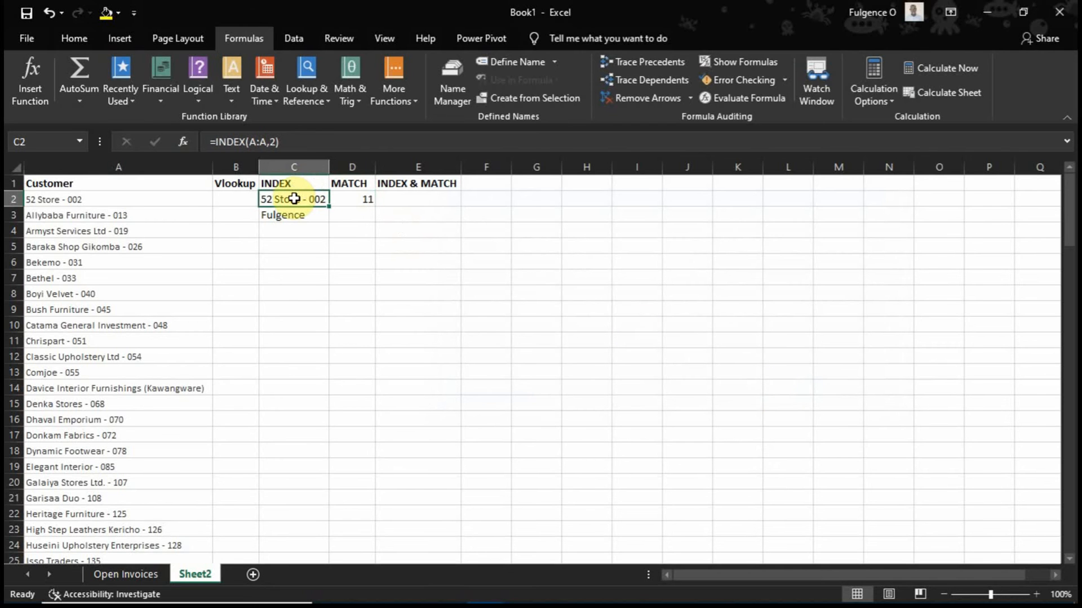
click(283, 142)
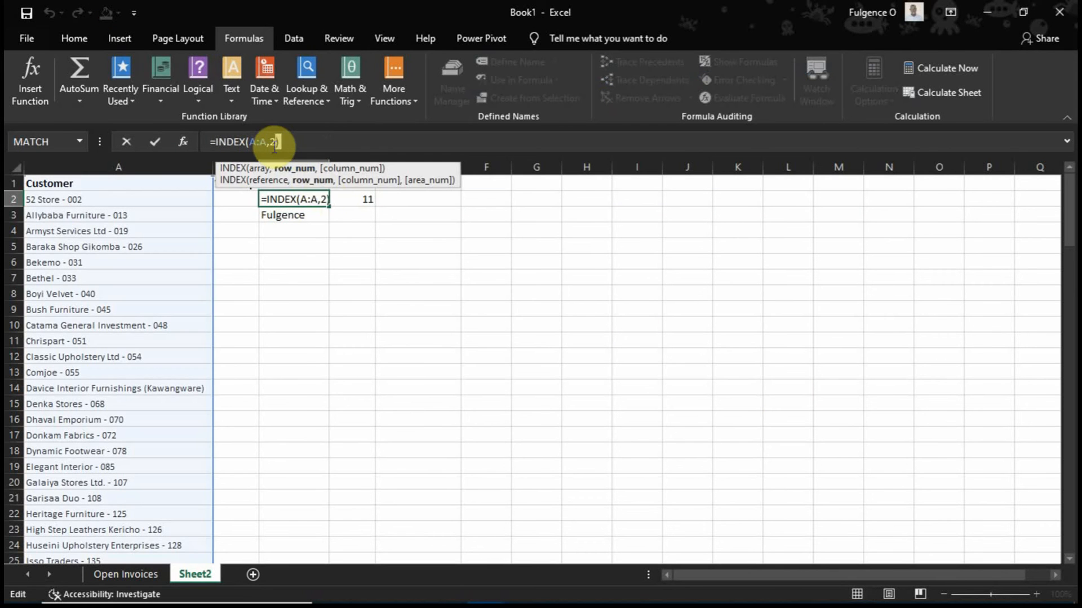
key(Return)
key(Up)
key(Right)
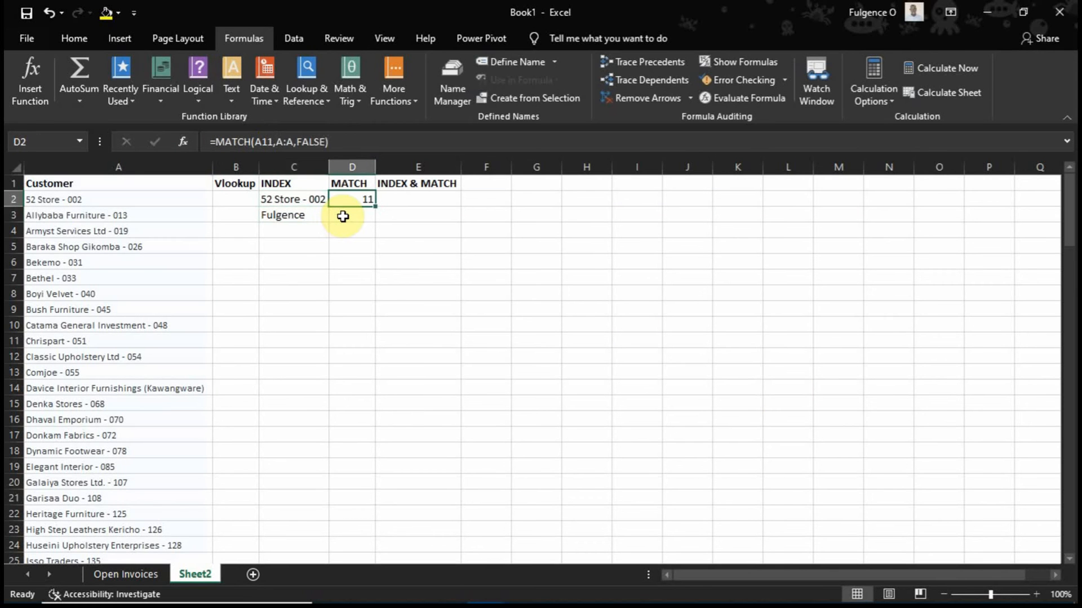
Check the MATCH formula in D2 against the looked-up customer in A11, ending on the empty cell D3
click(81, 340)
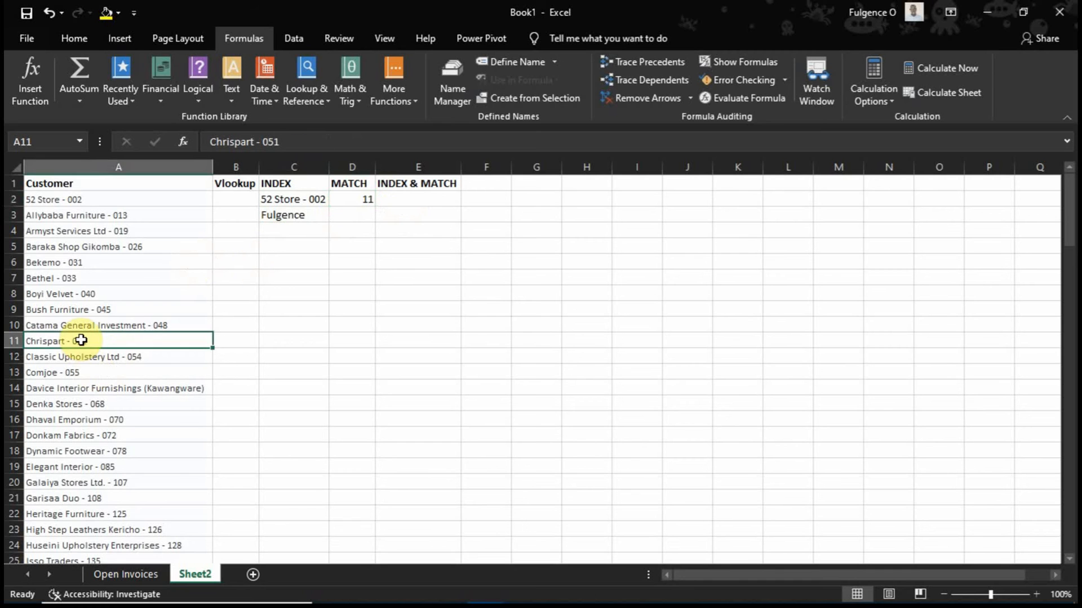
click(345, 200)
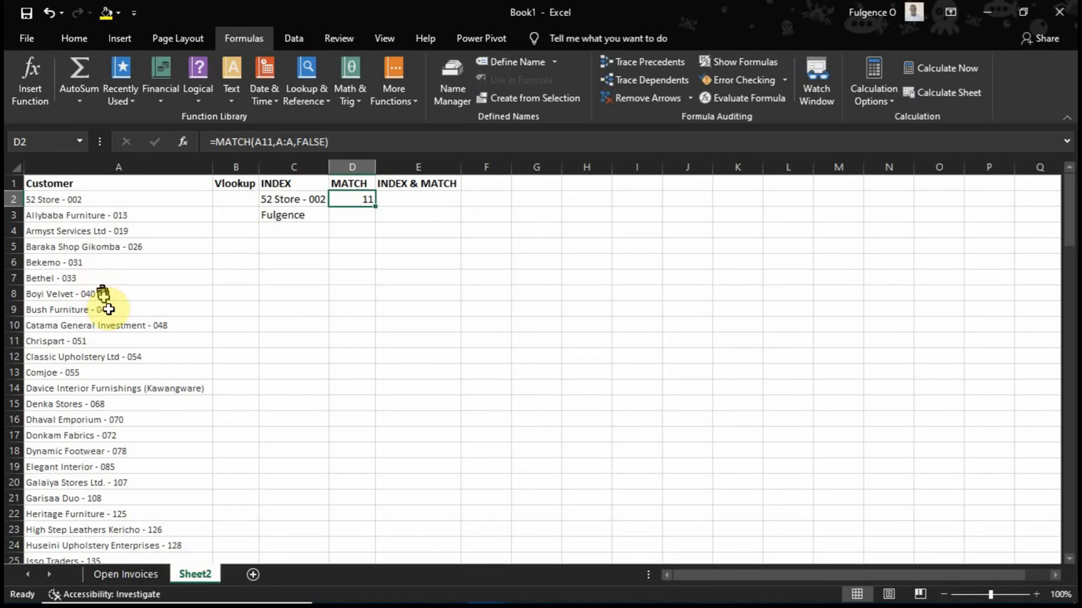
click(81, 342)
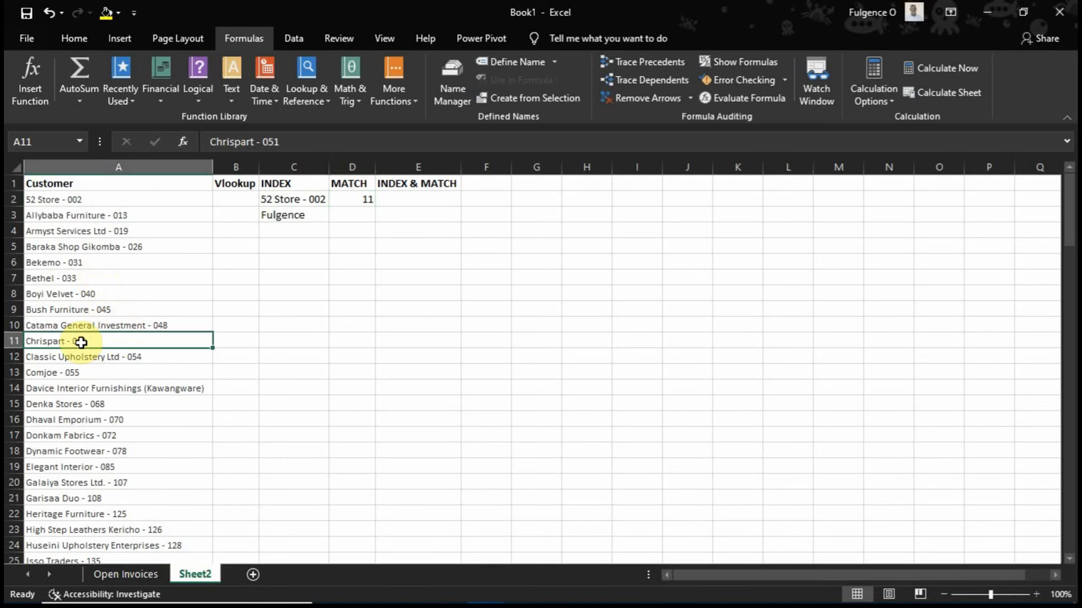
click(356, 215)
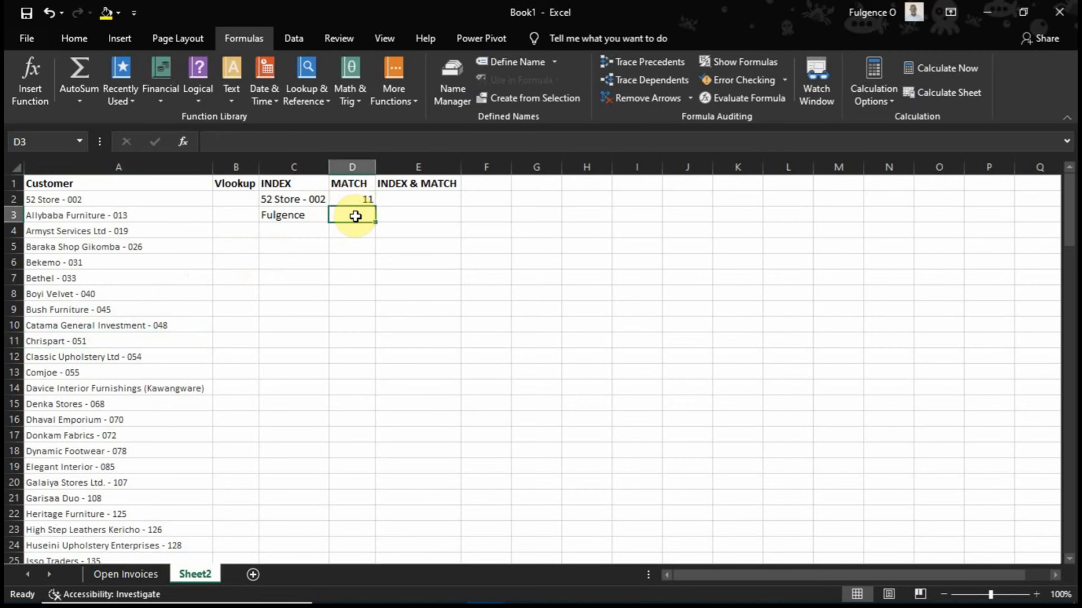
text(=)
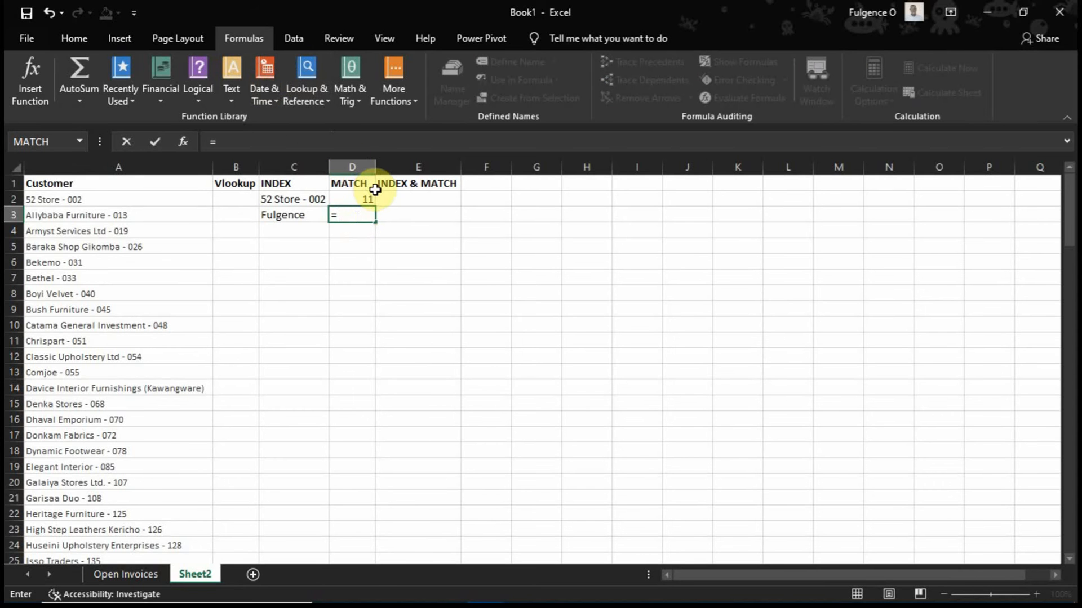
key(BackSpace)
key(Return)
key(Up)
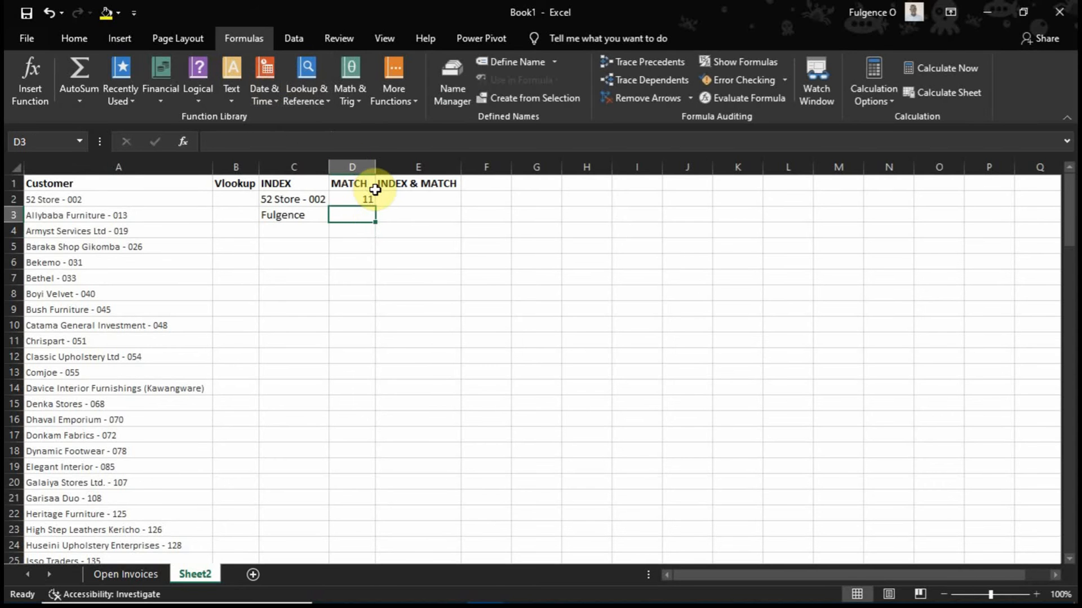
Insert a MATCH function in D3 with cell A21 of the Open Invoices sheet as Lookup_value
click(319, 69)
click(337, 345)
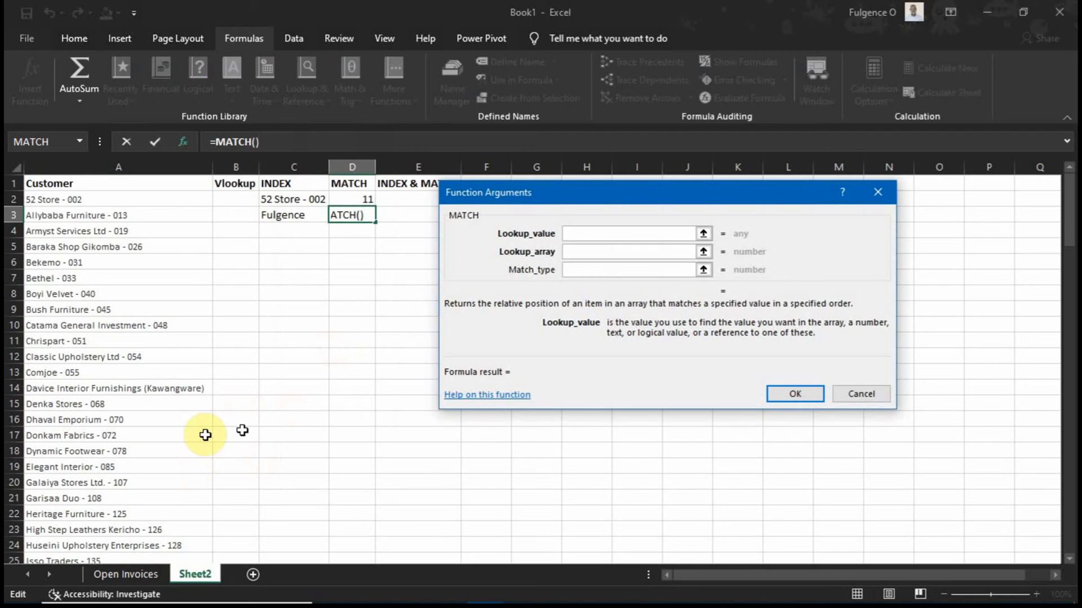
click(118, 573)
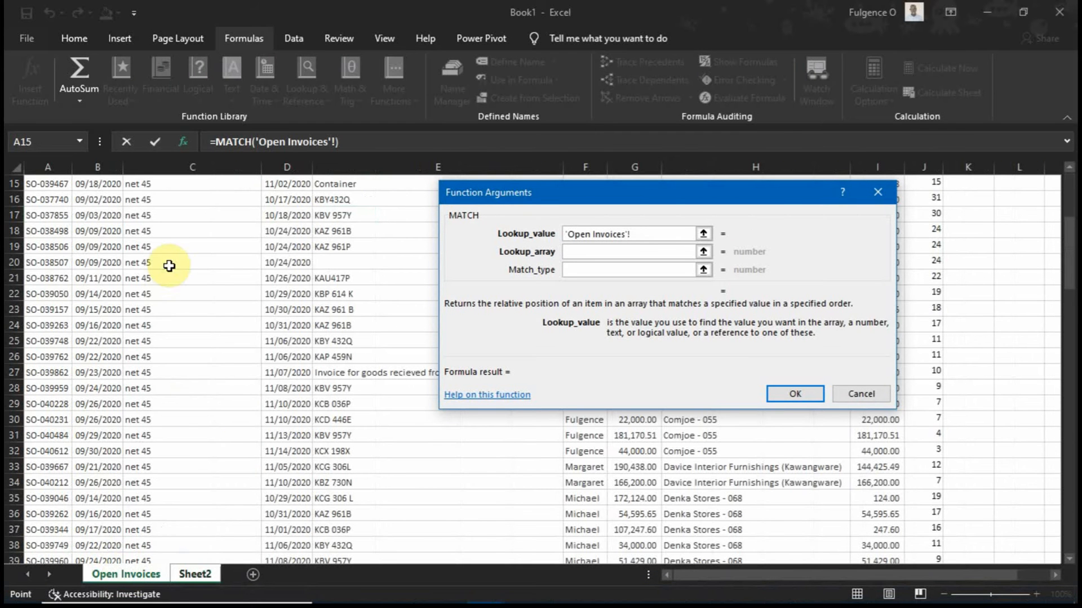
click(46, 276)
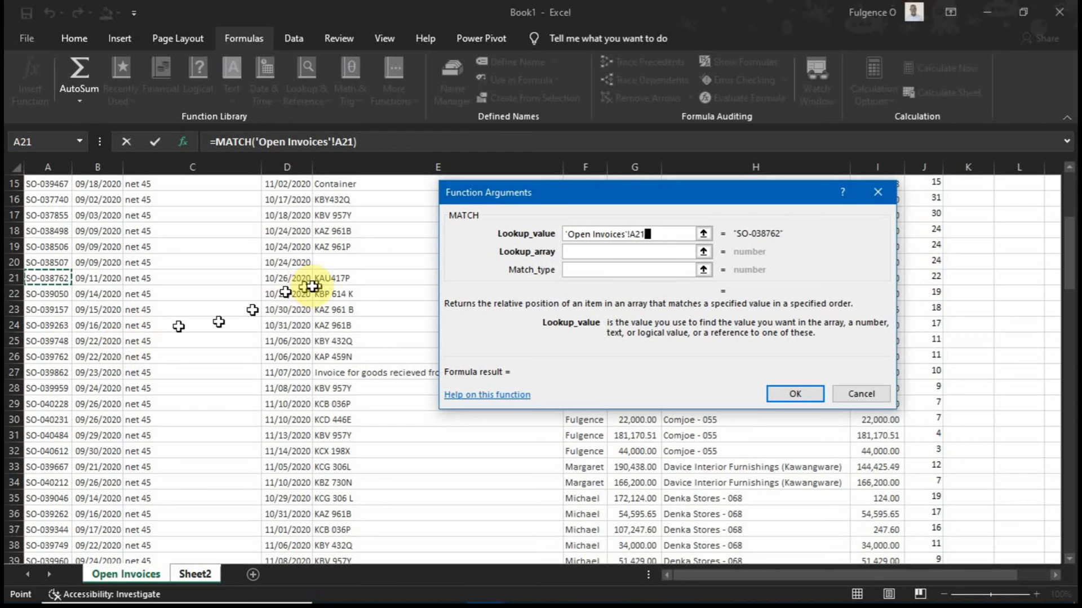
Set the D3 MATCH function's Lookup_array to Open Invoices column A:A and its Match_type to false, and confirm it
click(592, 251)
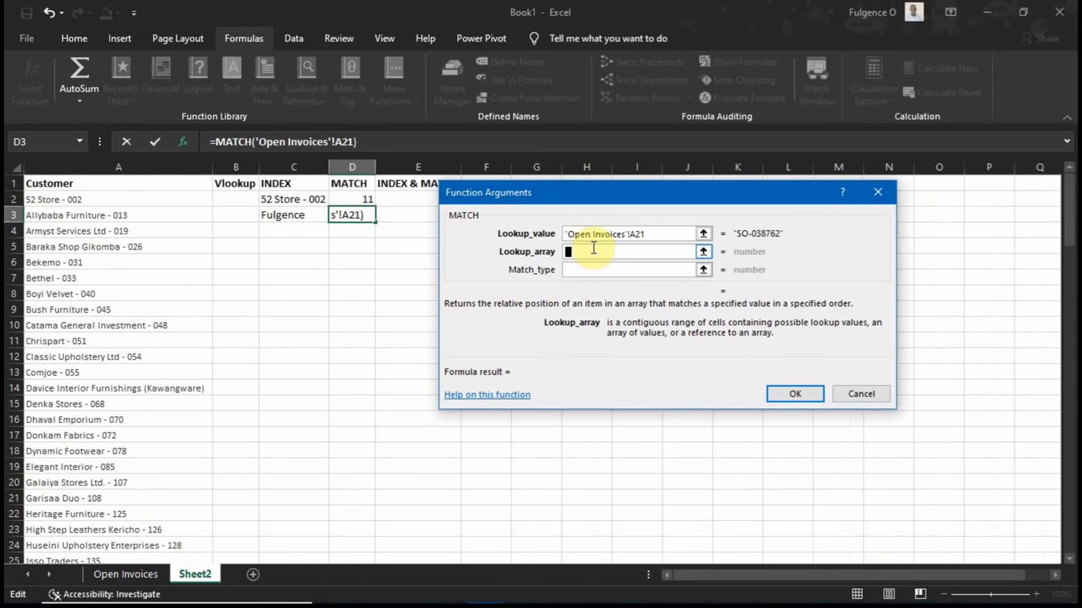
click(143, 574)
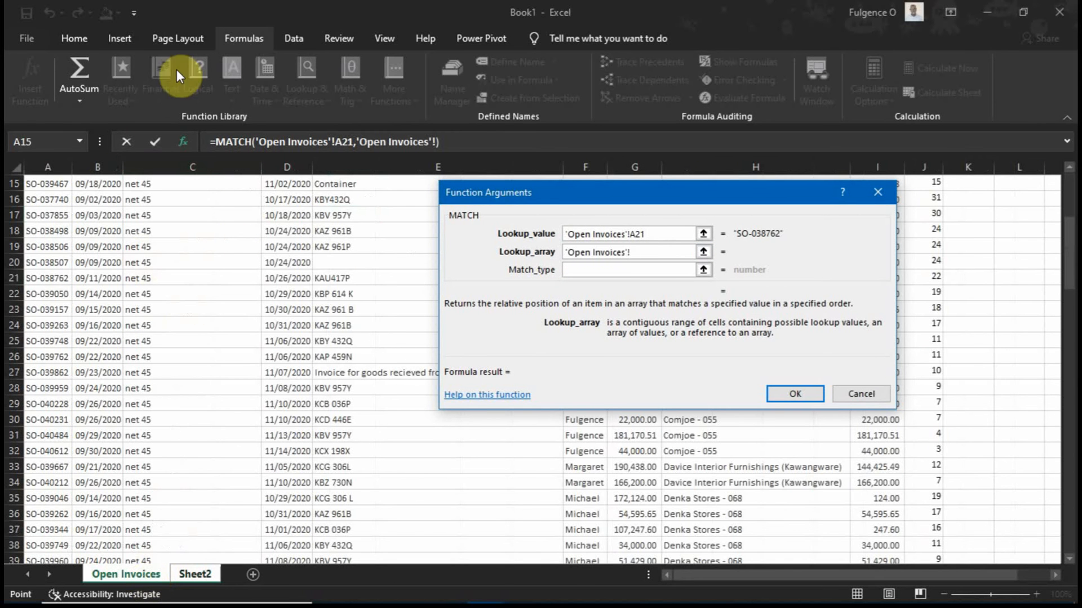
click(55, 156)
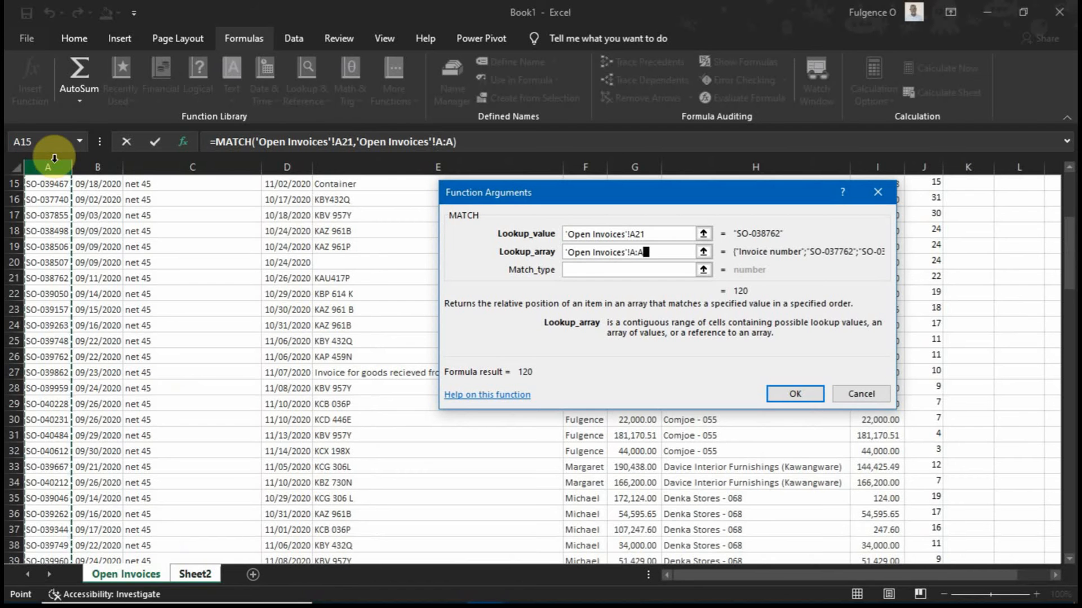
click(582, 270)
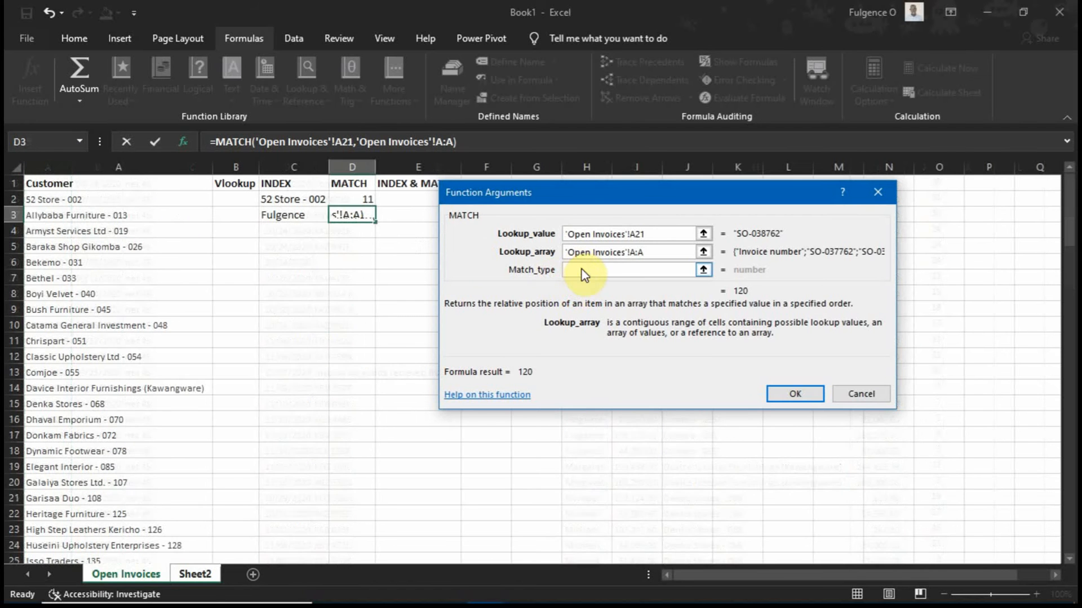
text(alse)
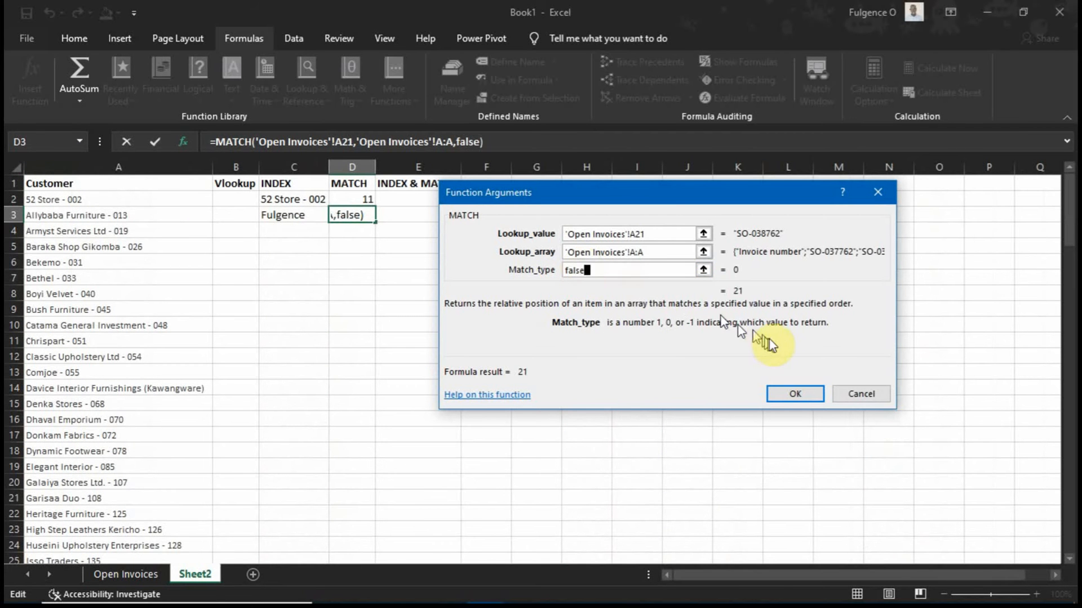
click(800, 393)
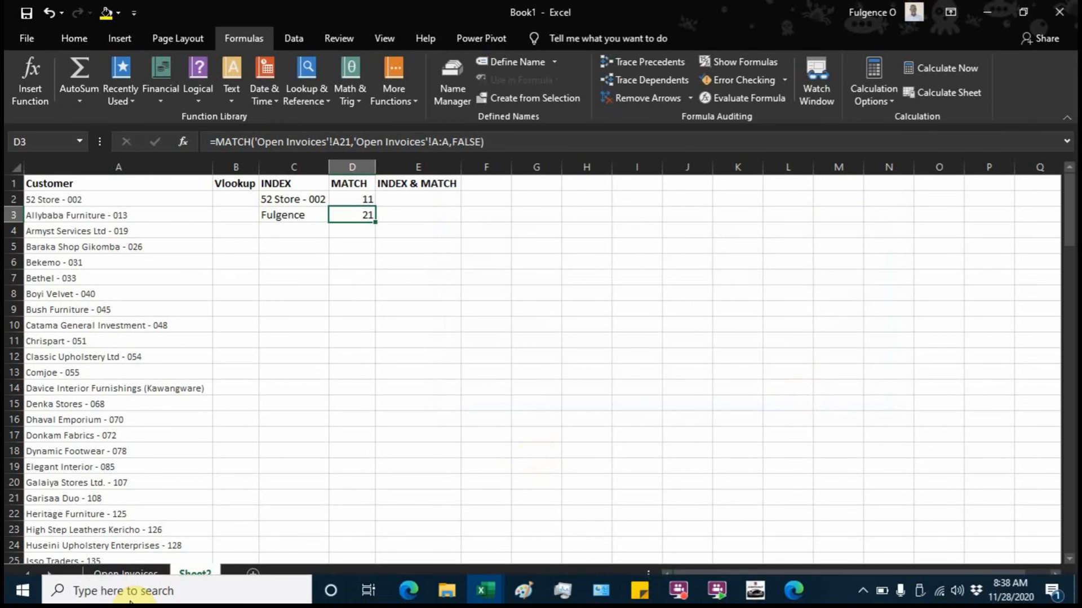
Check row 21 and its invoice number cell A21 on Open Invoices, and return to Sheet2
click(124, 572)
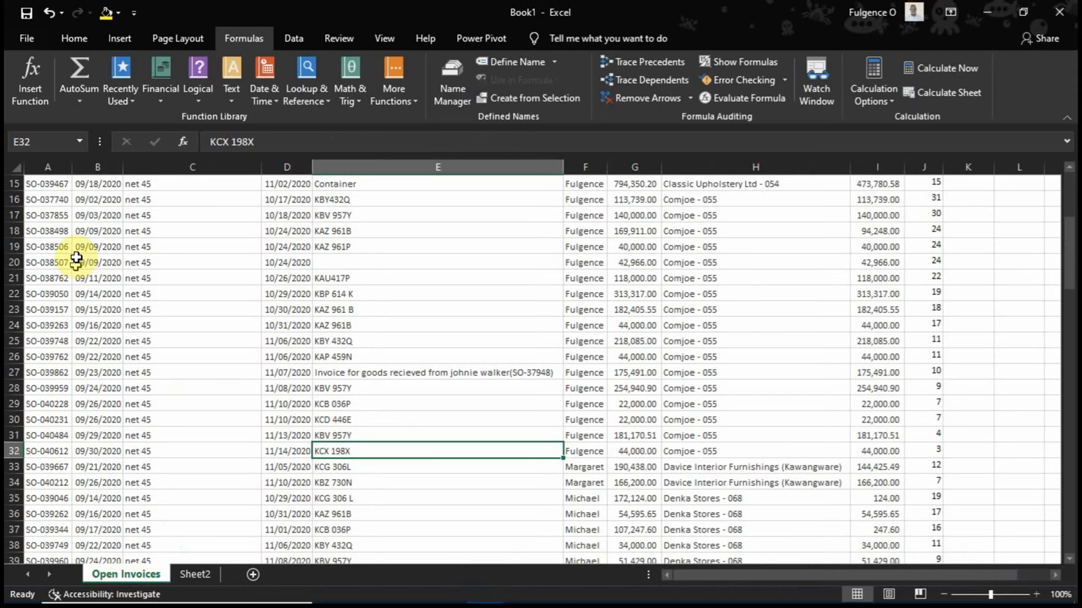
click(11, 278)
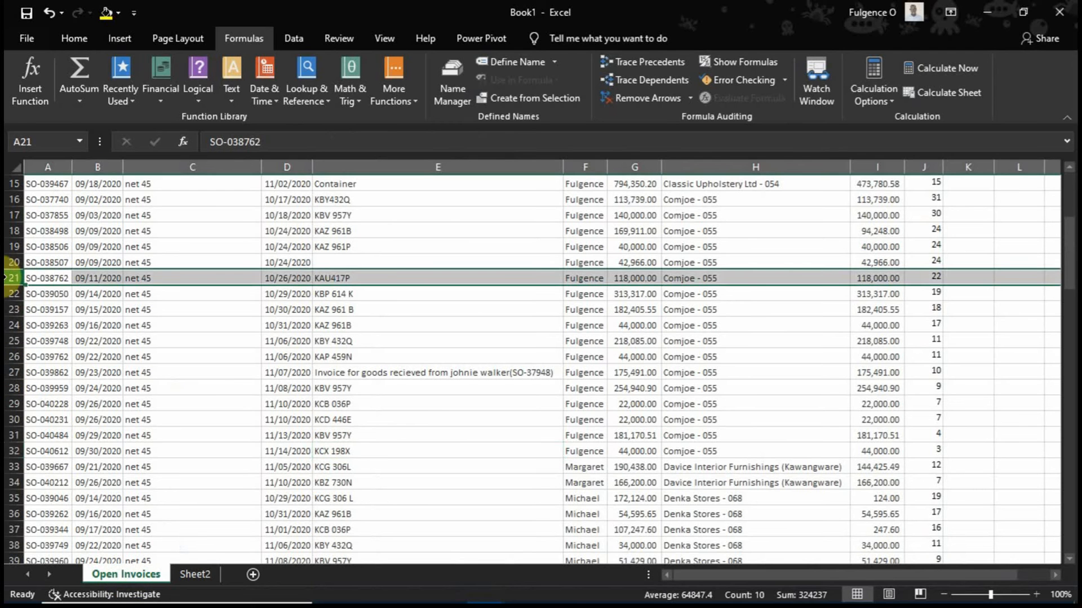
click(64, 279)
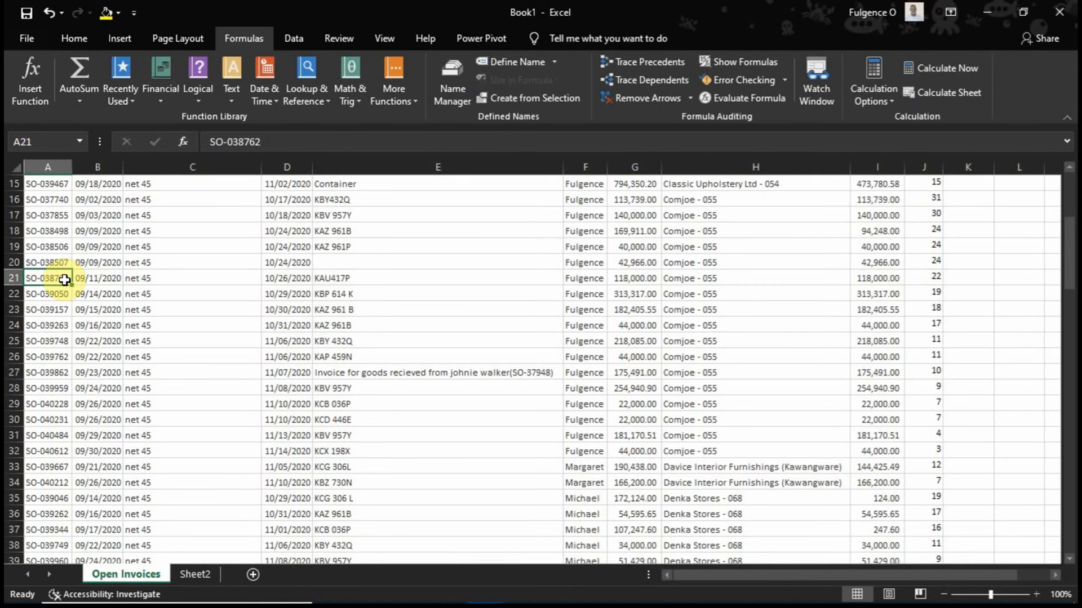
click(197, 574)
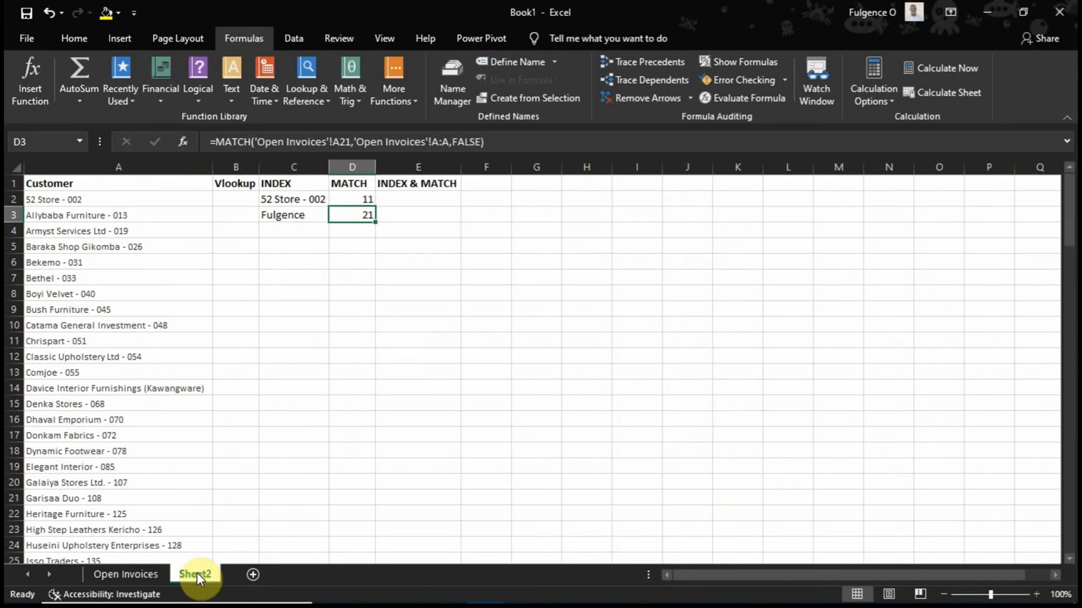
Compare the INDEX formulas in C3 and C2 with the MATCH and INDEX & MATCH cells of row 2
click(292, 212)
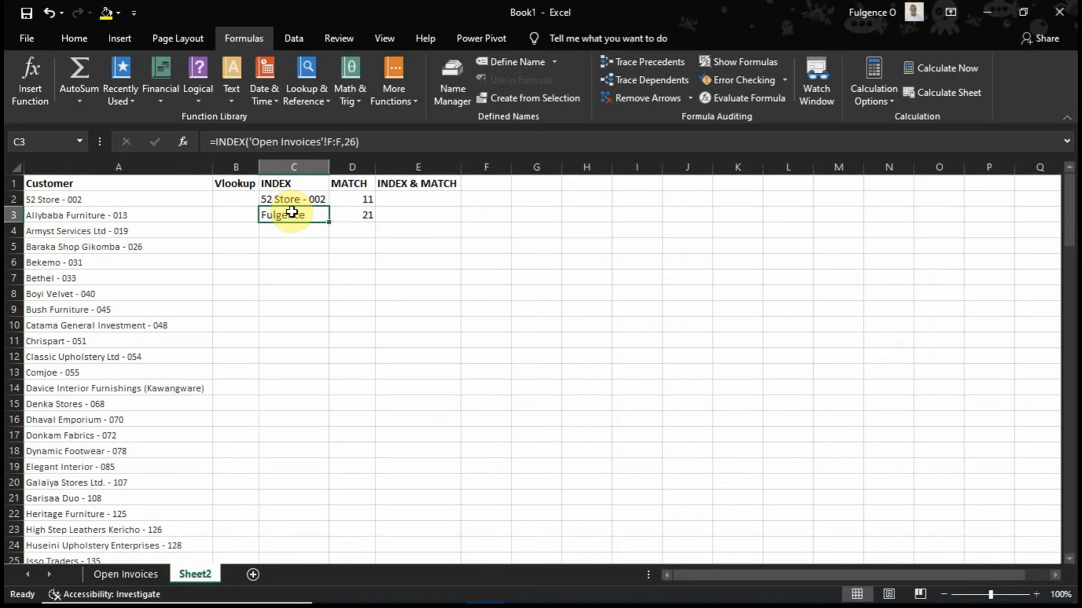
key(Up)
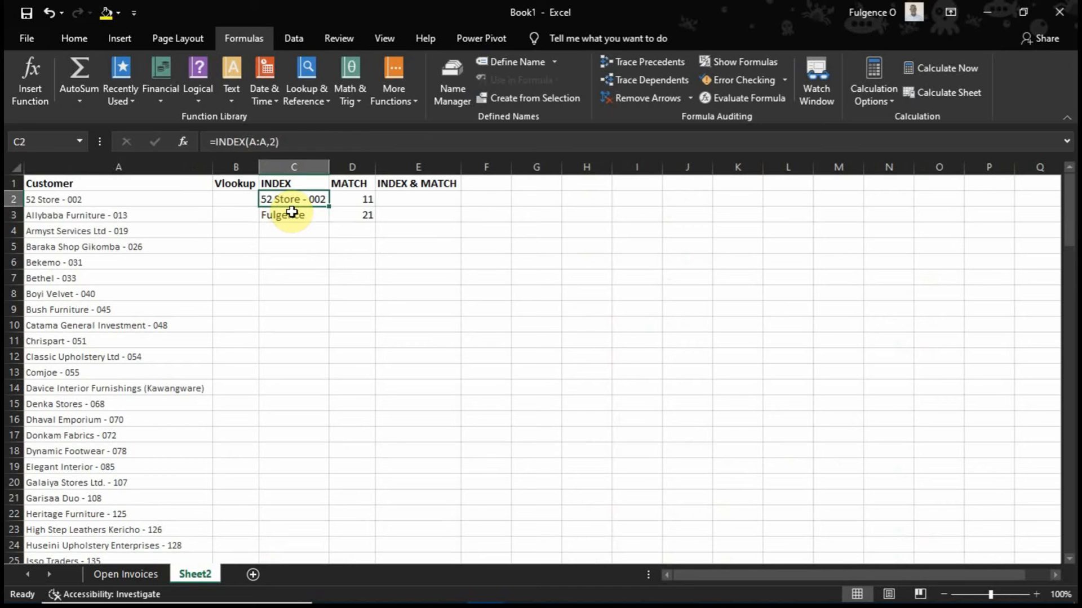
key(Right)
key(Right)
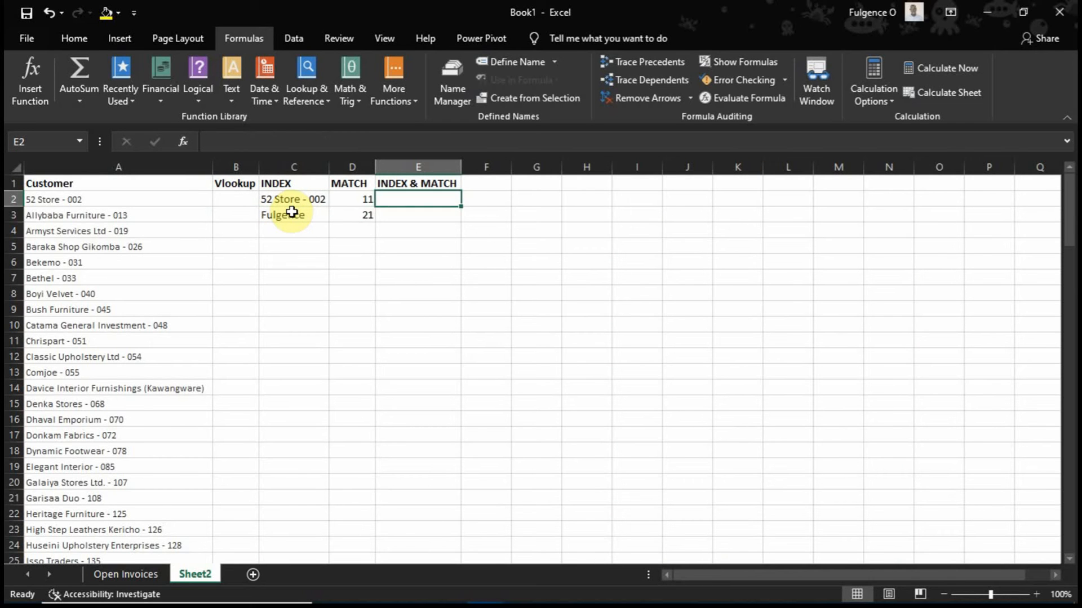
key(Left)
key(Left)
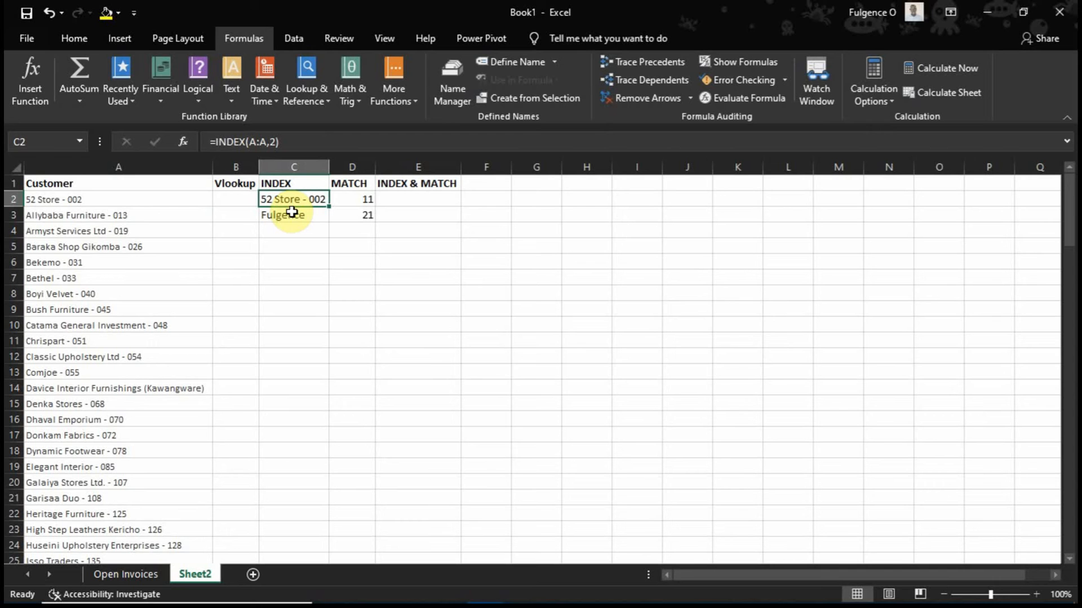
Examine how the INDEX formula in C2 relates to customer column A, header row 1 and the range A1:D14
click(93, 260)
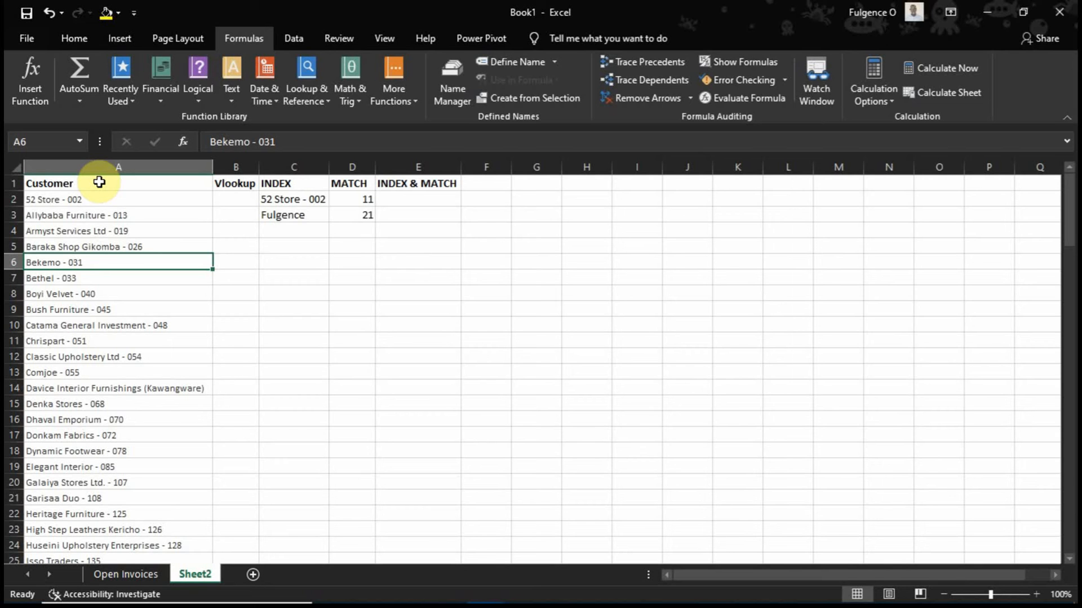
click(276, 203)
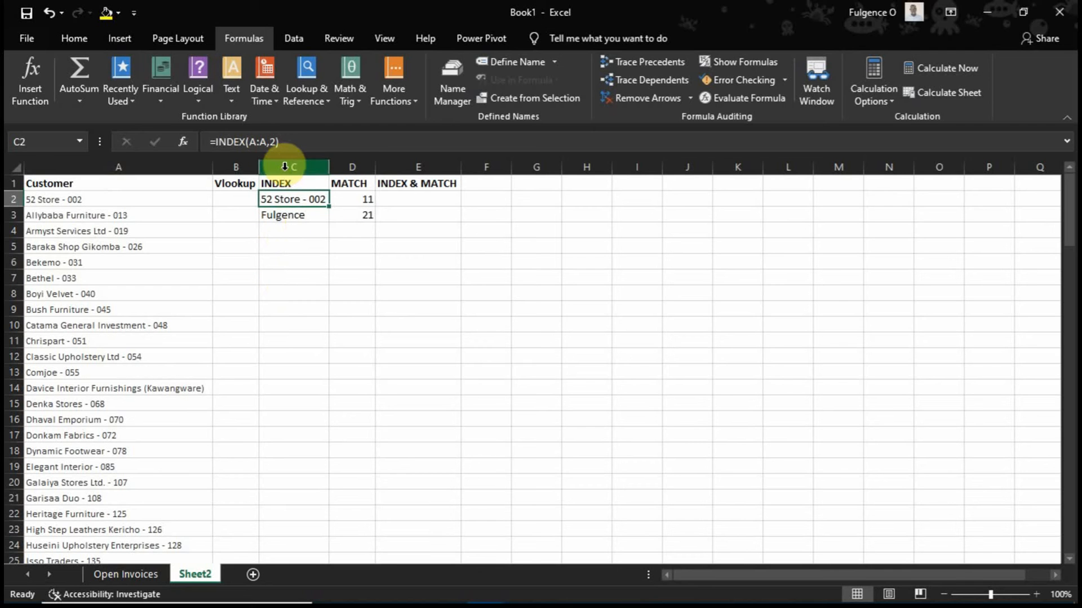
click(135, 166)
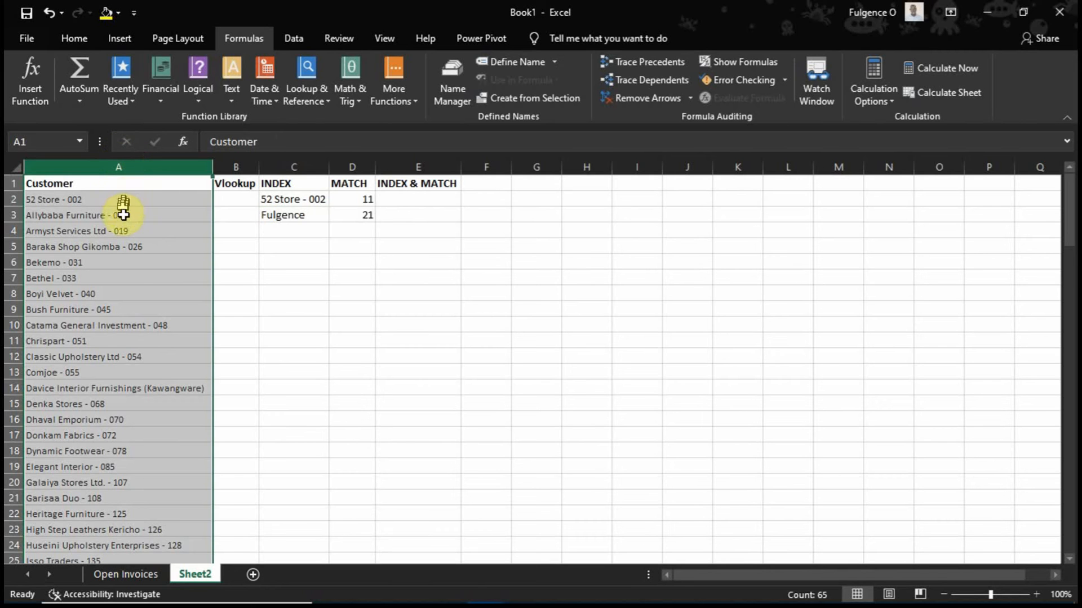
click(13, 183)
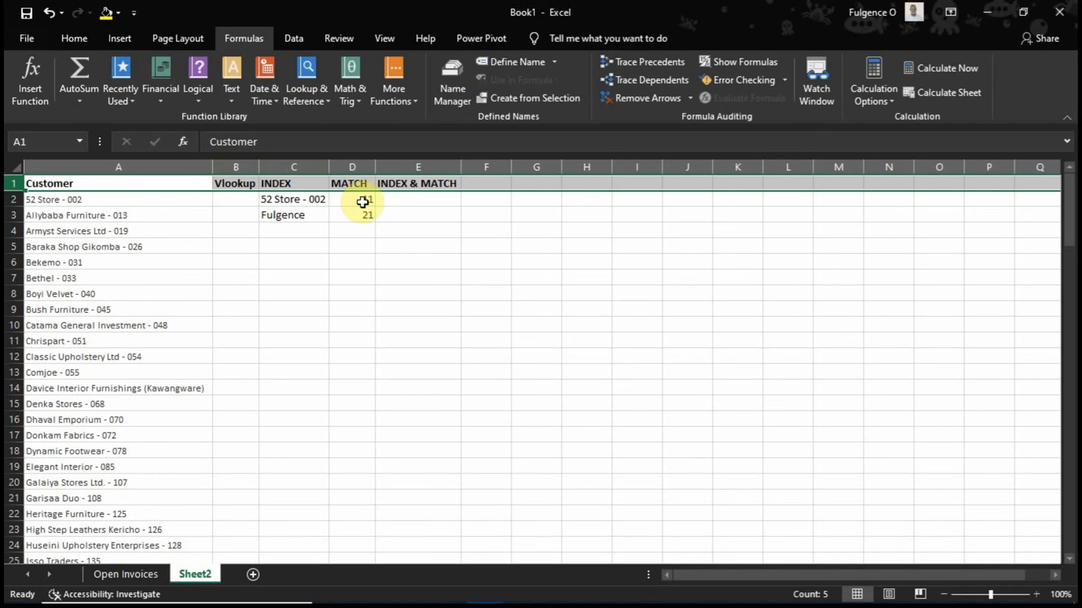
drag(82, 182, 346, 388)
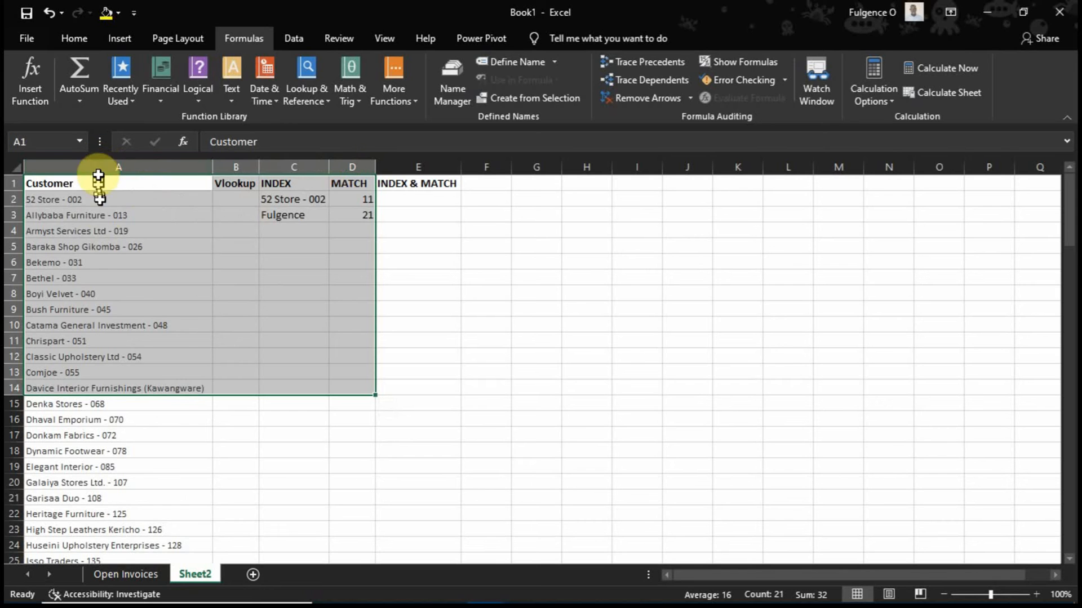
click(109, 326)
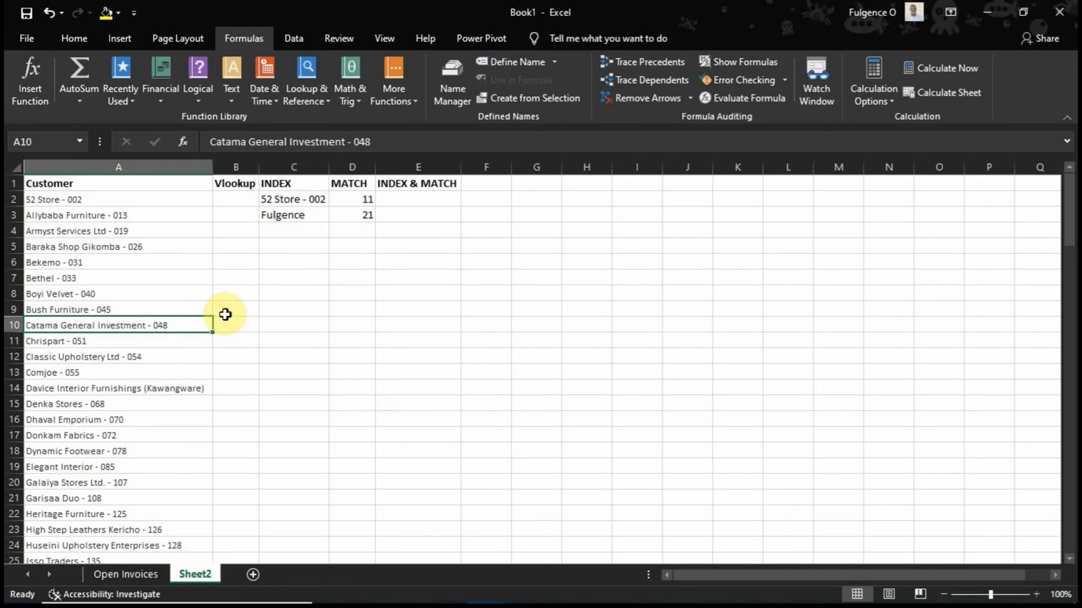
click(136, 168)
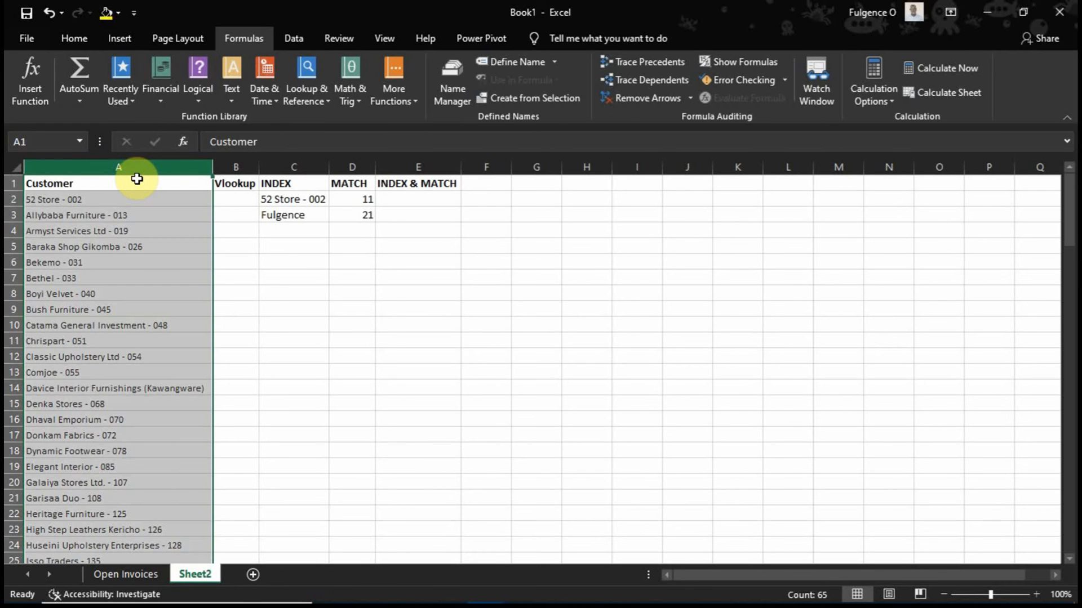
click(17, 184)
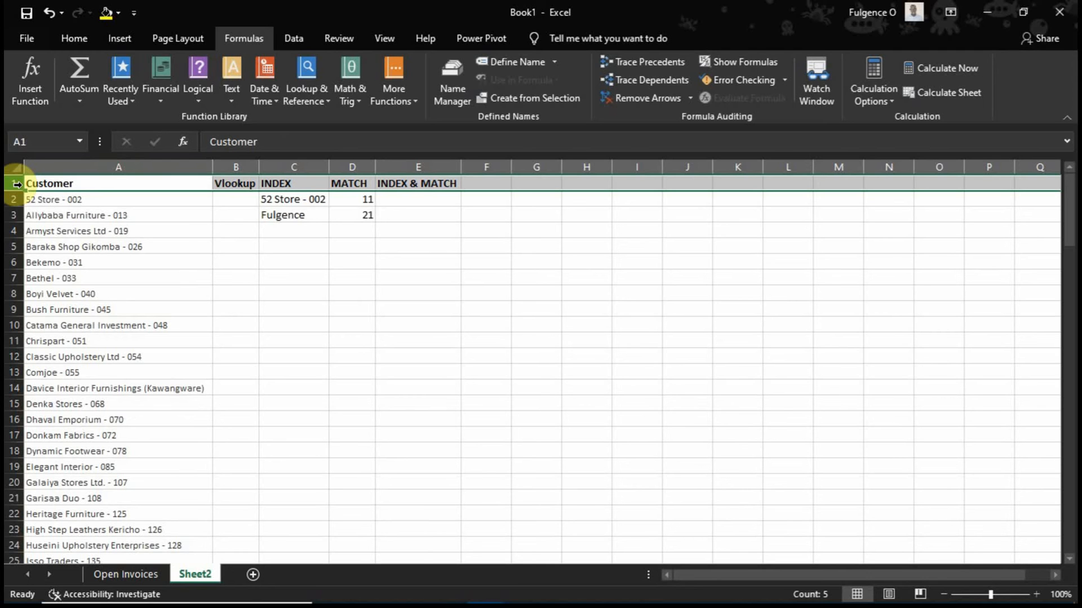
Compare the INDEX formula in C3 and the MATCH cells D2:D3 with customer column A and the empty cell E2
click(281, 213)
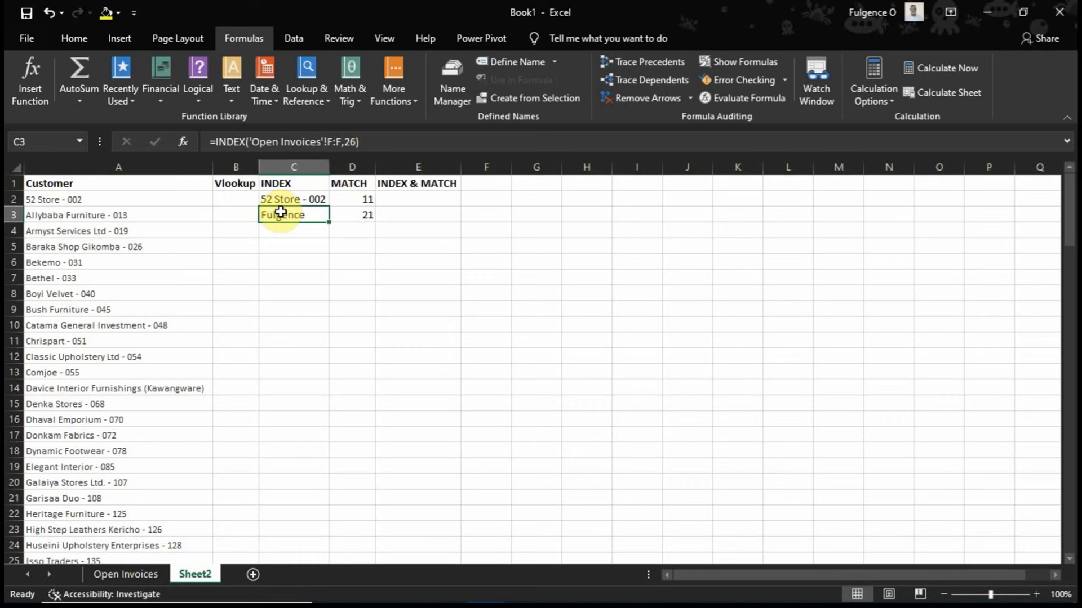
click(367, 200)
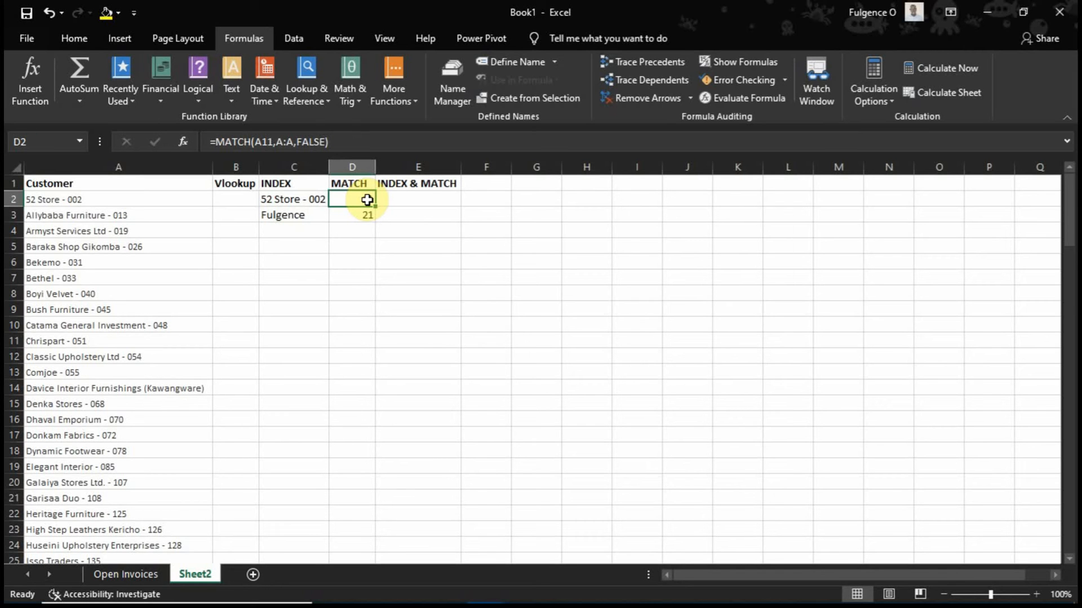
click(87, 164)
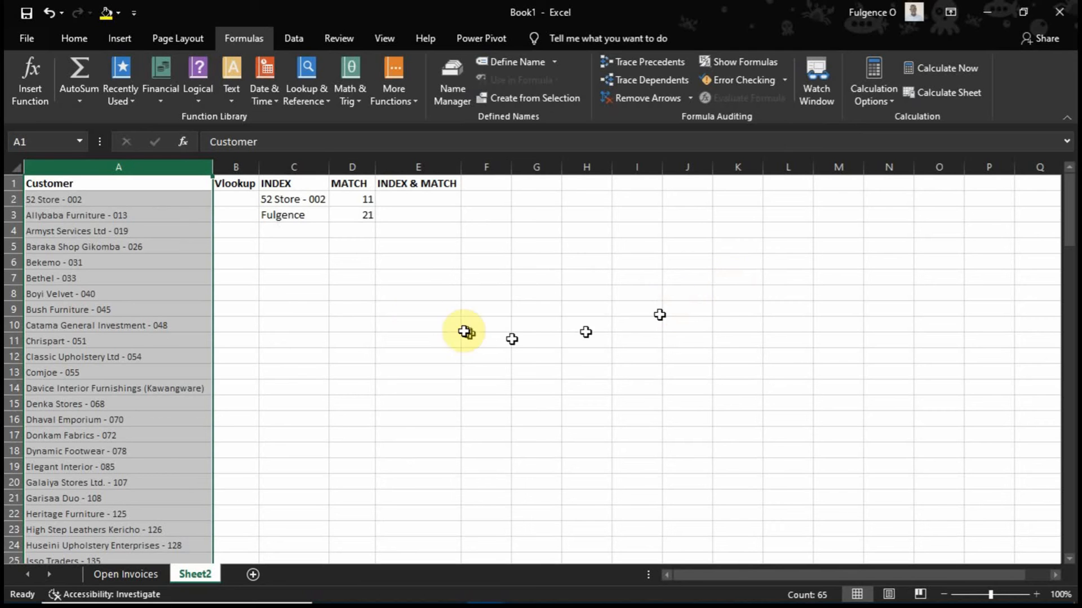
mouse_move(361, 202)
mouse_down()
mouse_move(345, 211)
mouse_move(302, 203)
mouse_move(351, 213)
mouse_up()
click(401, 194)
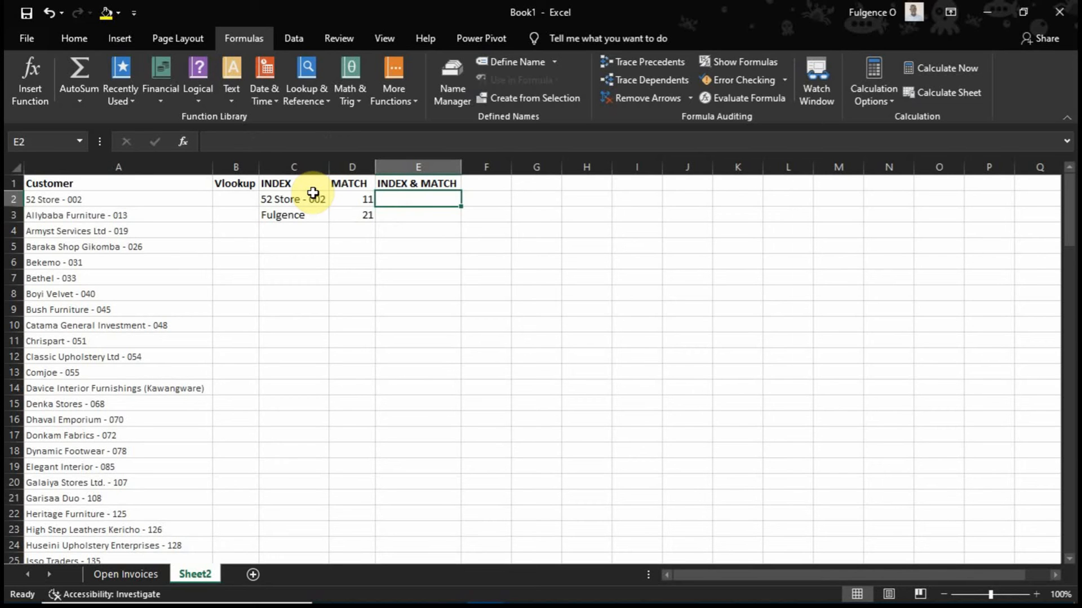
click(104, 166)
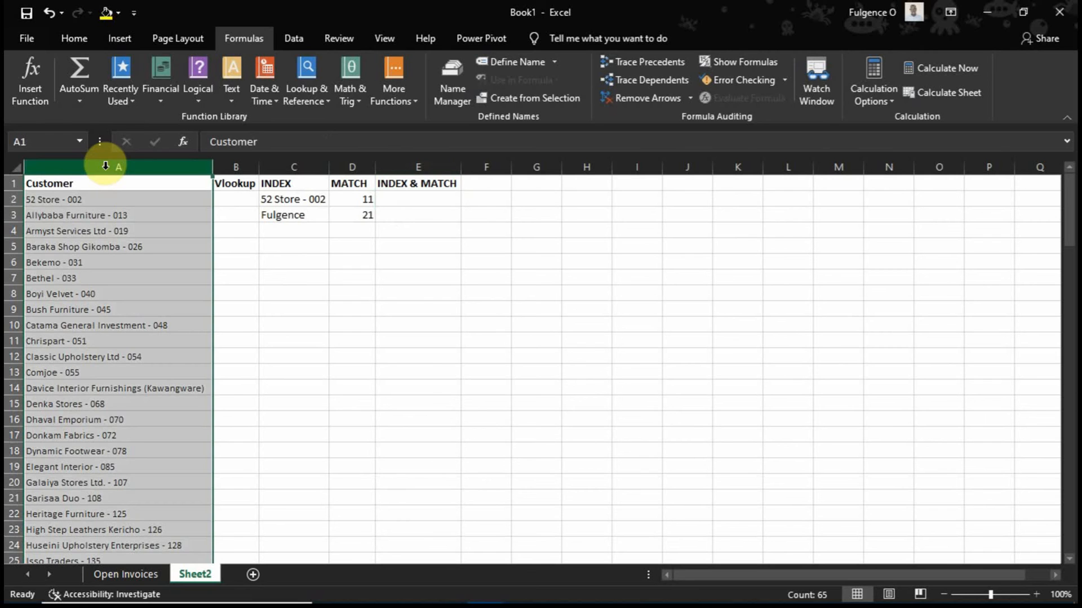
click(383, 197)
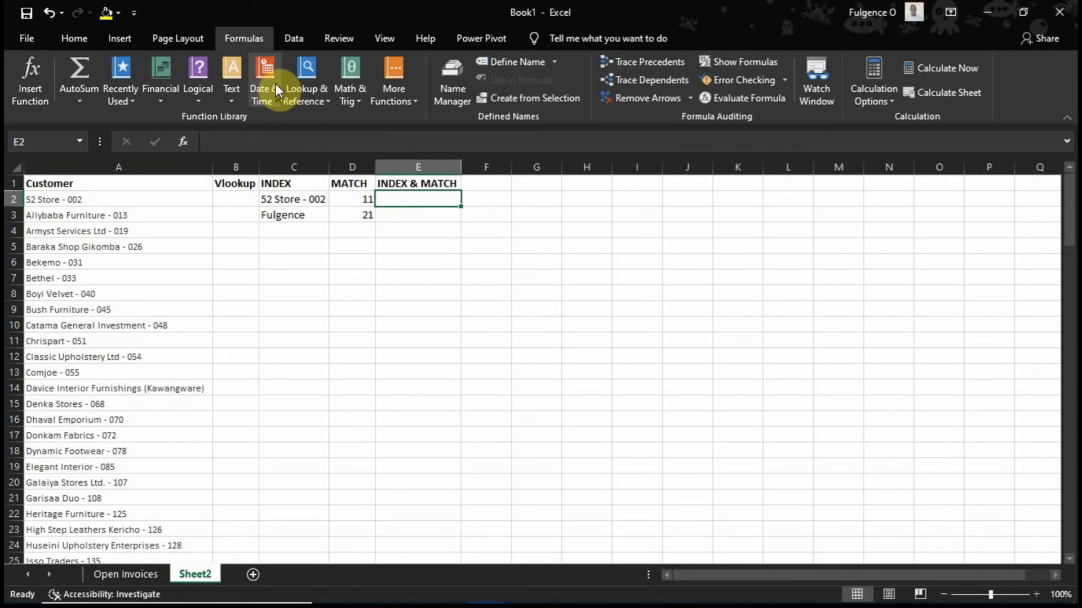
click(298, 86)
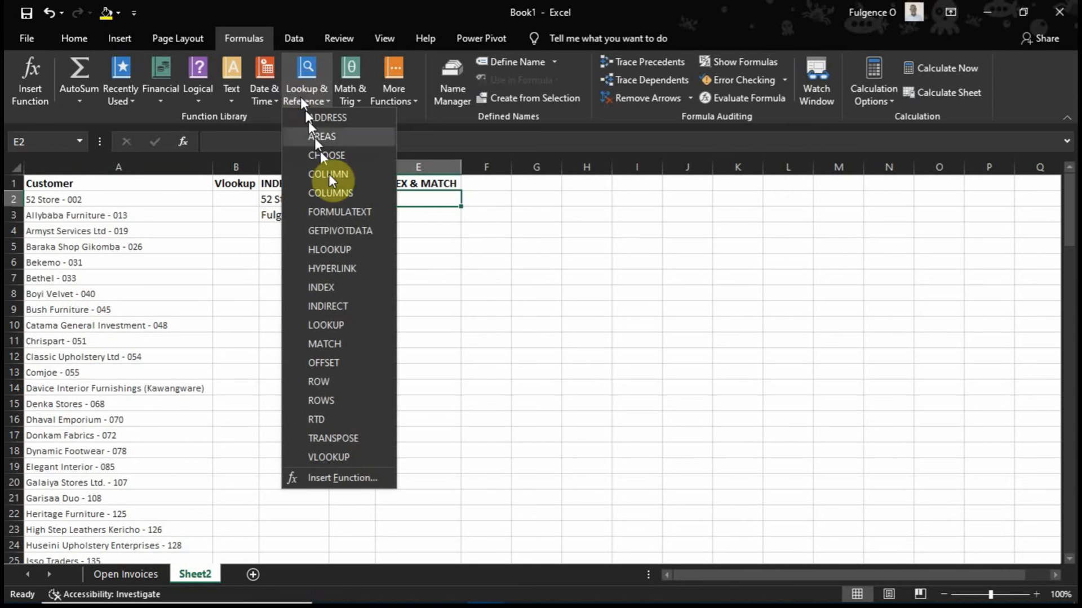
click(350, 287)
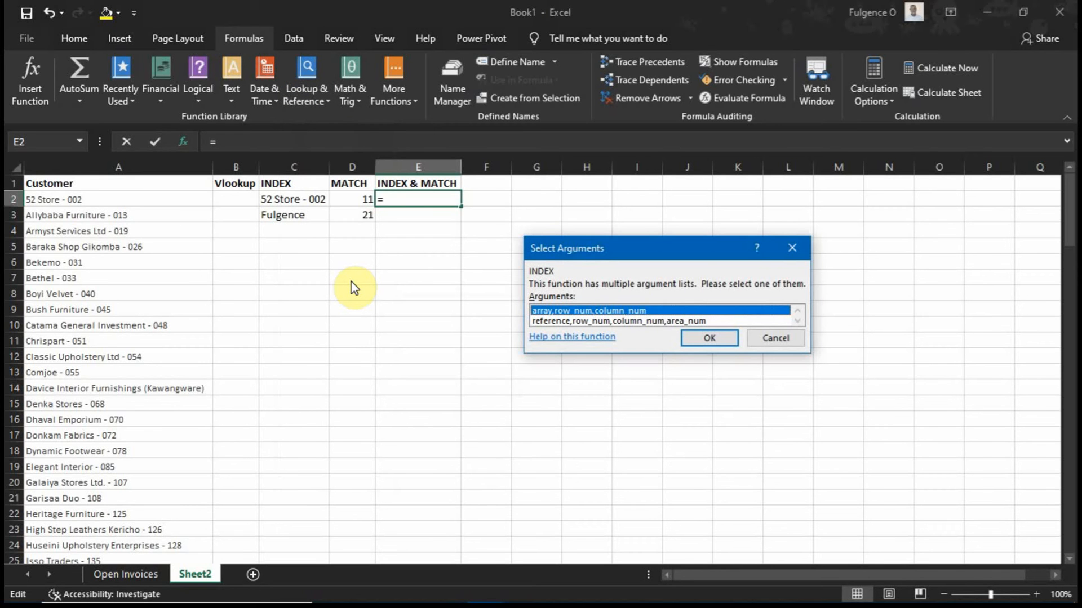
click(695, 338)
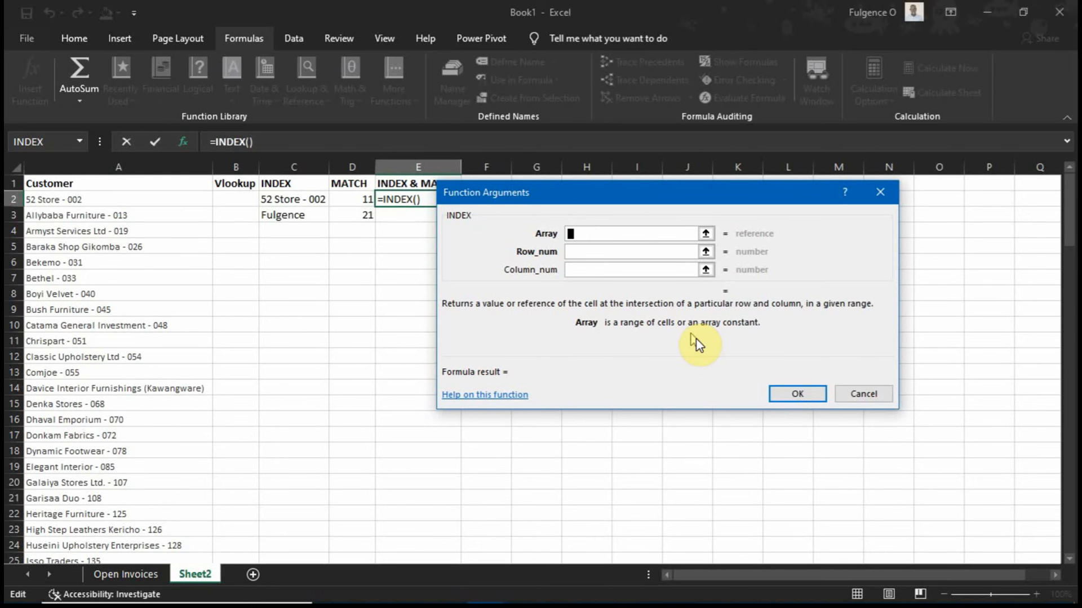
click(146, 169)
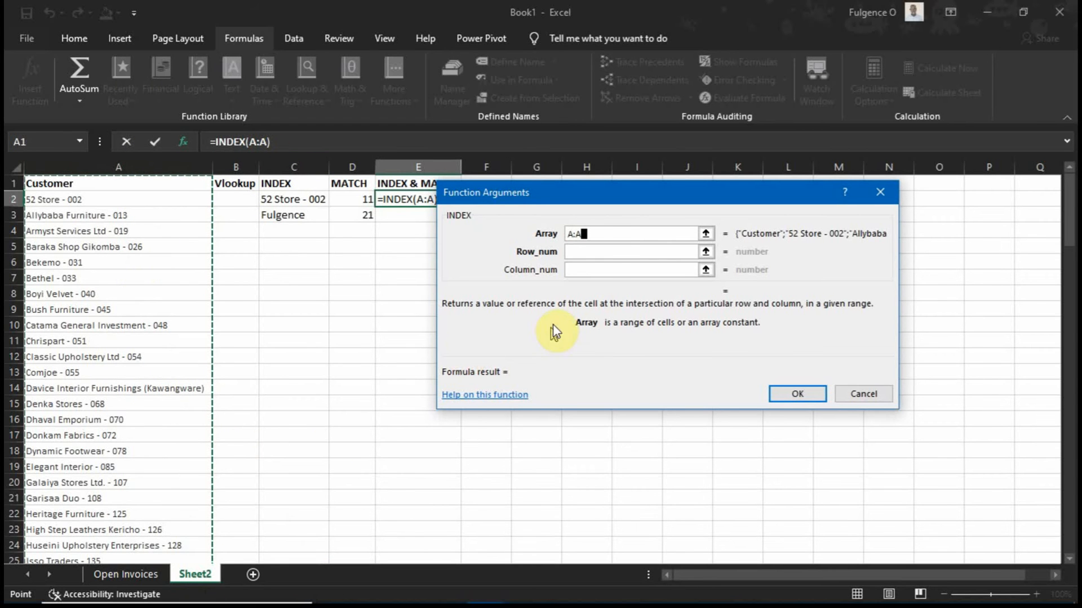
click(596, 251)
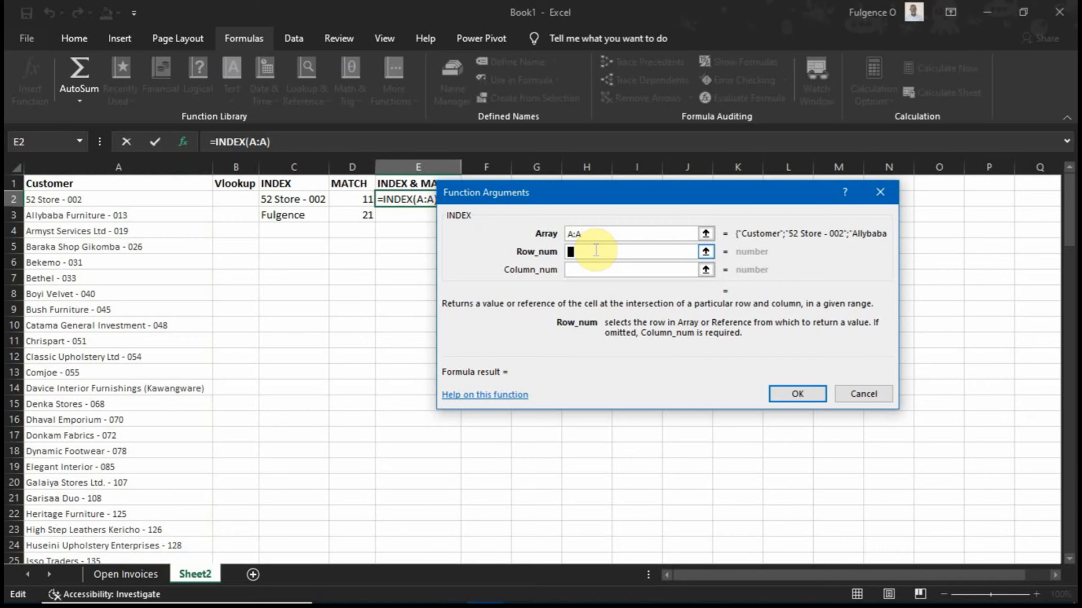
text(match)
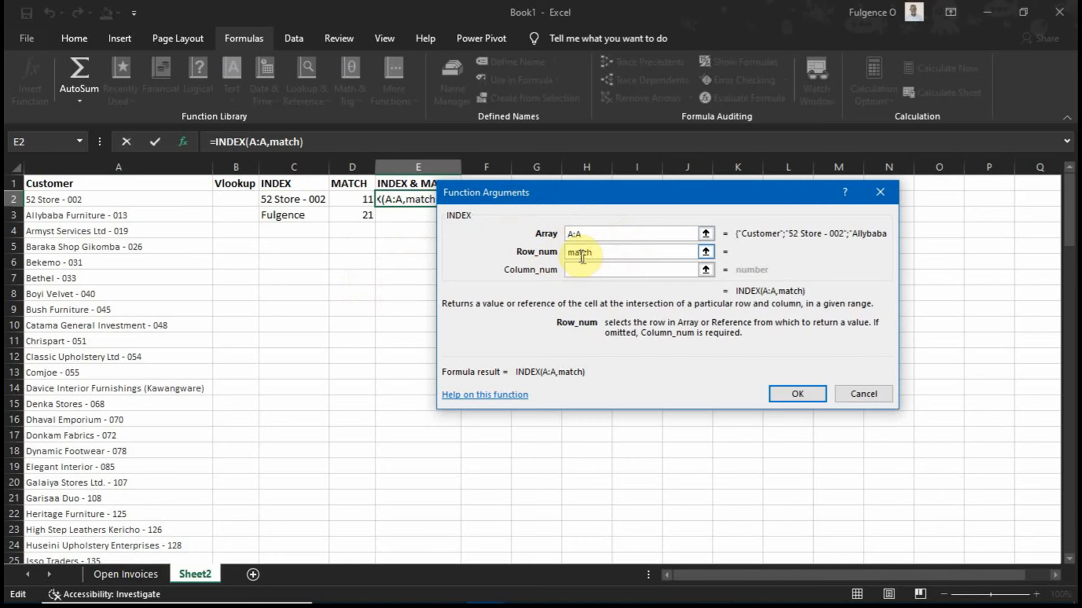
text(()
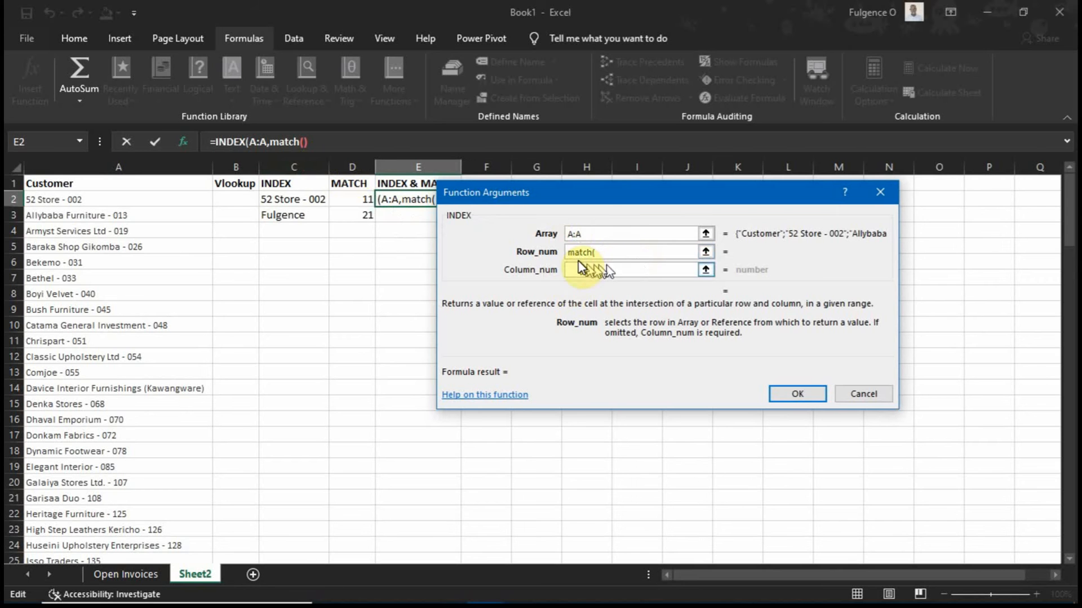
text())
click(291, 142)
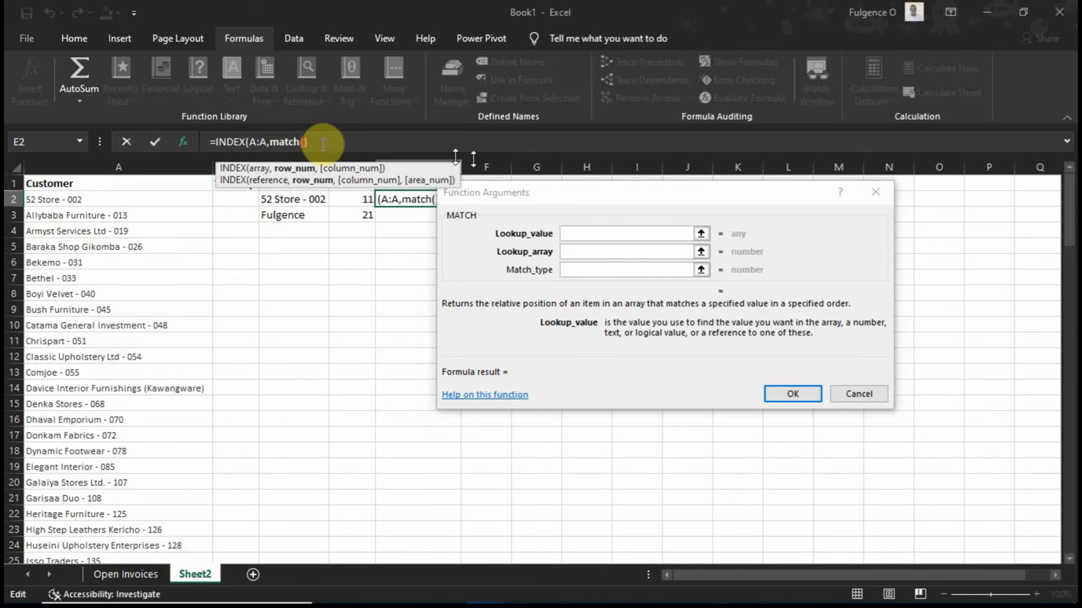
click(591, 236)
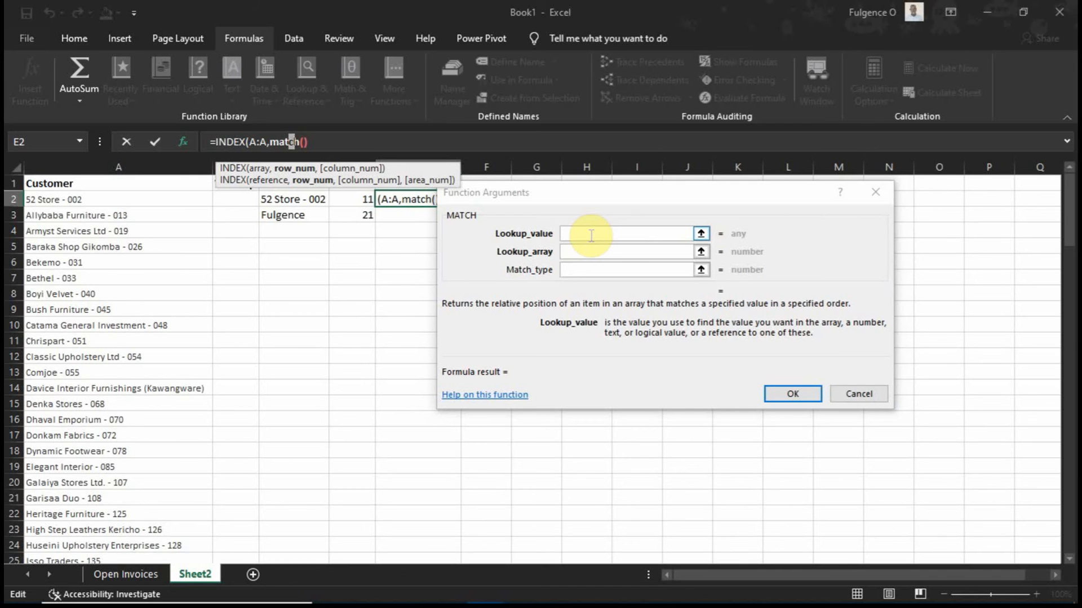
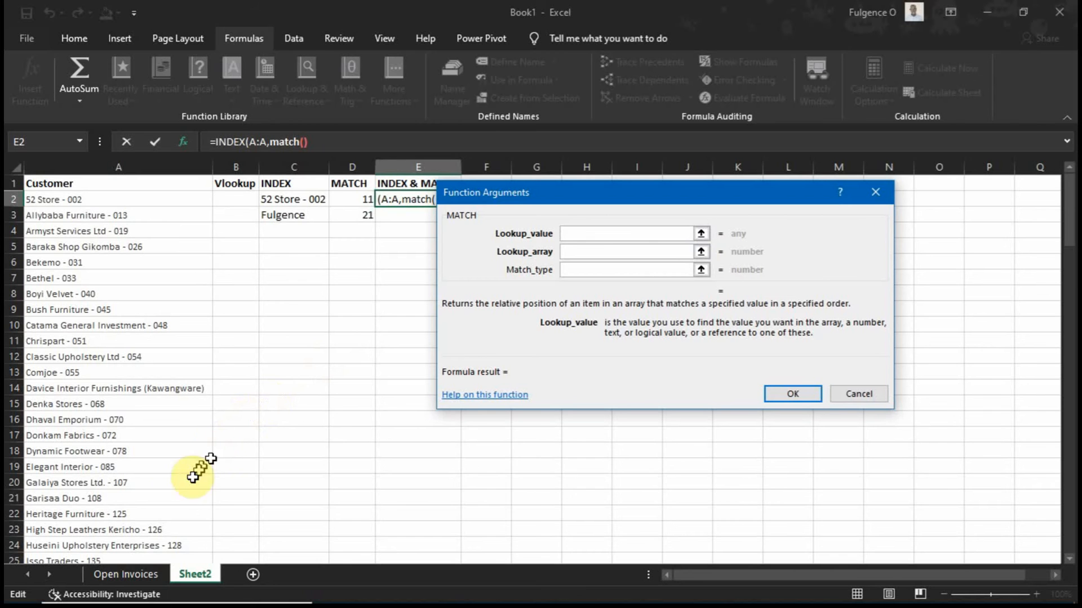
click(137, 574)
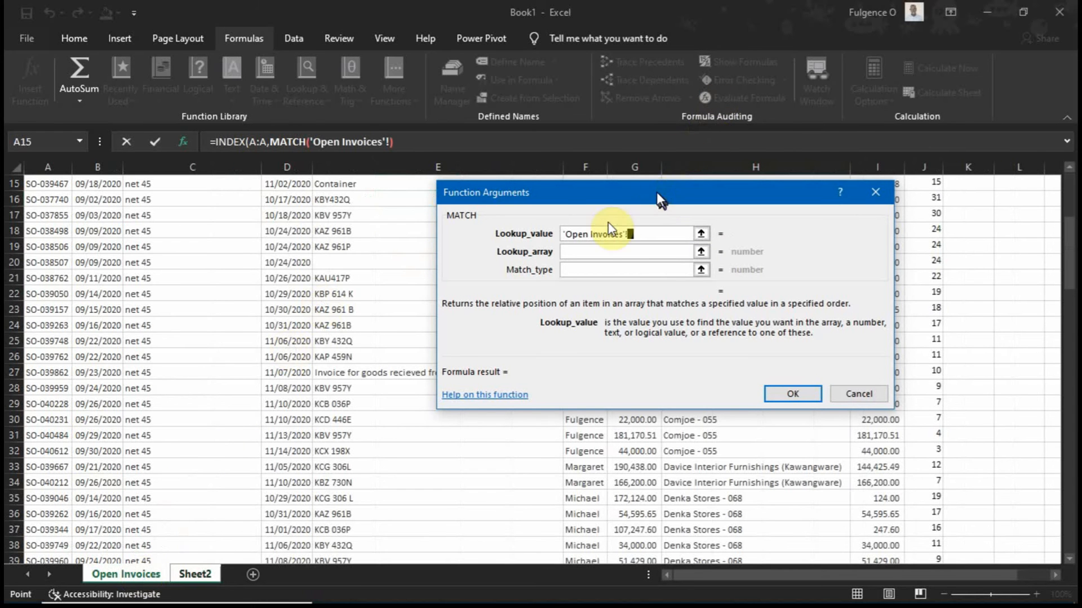
drag(661, 200, 394, 259)
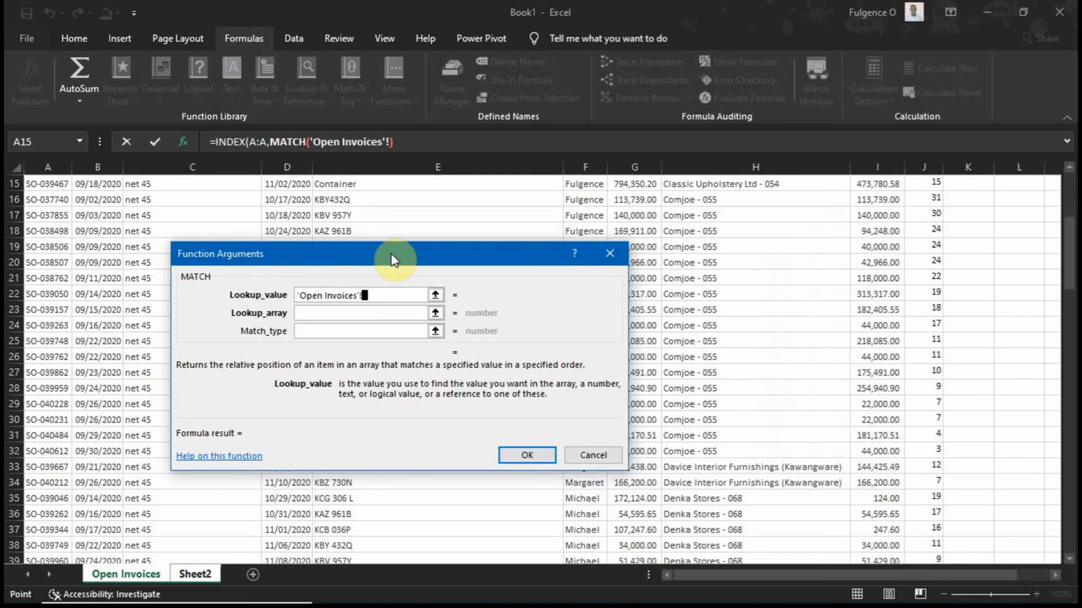
drag(394, 260, 542, 237)
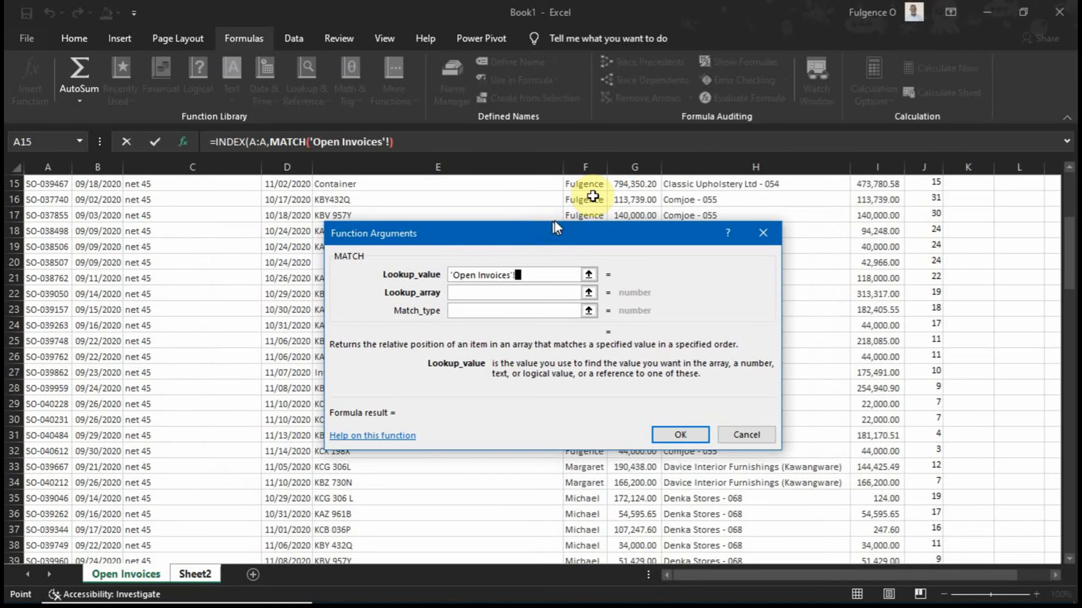
scroll(589, 208, up, 5)
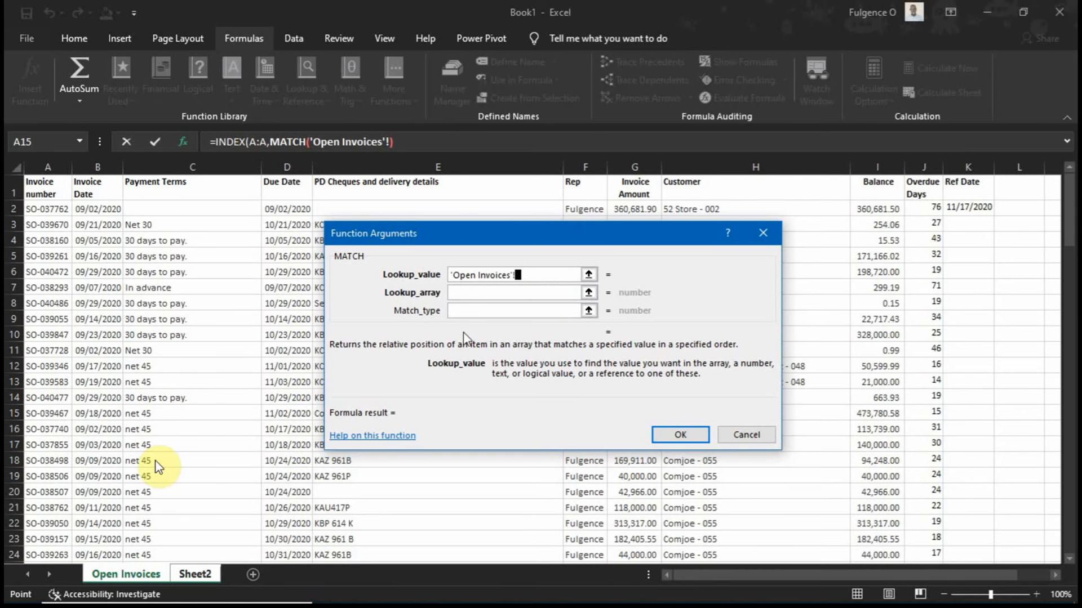
click(195, 574)
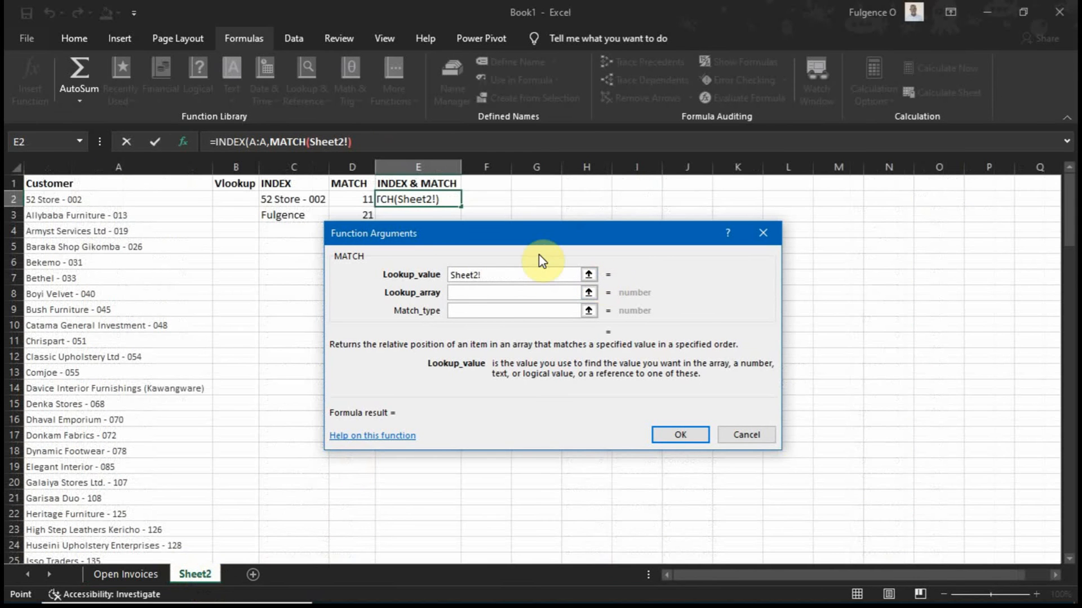
key(BackSpace)
key(BackSpace)
key(BackSpace)
key(BackSpace)
key(BackSpace)
key(BackSpace)
key(BackSpace)
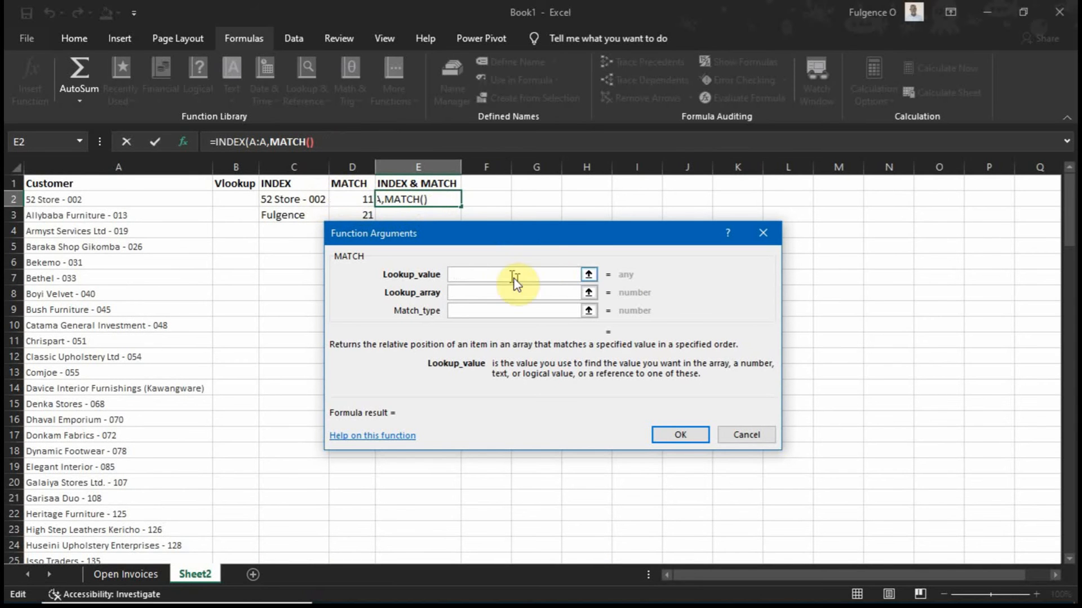
click(740, 424)
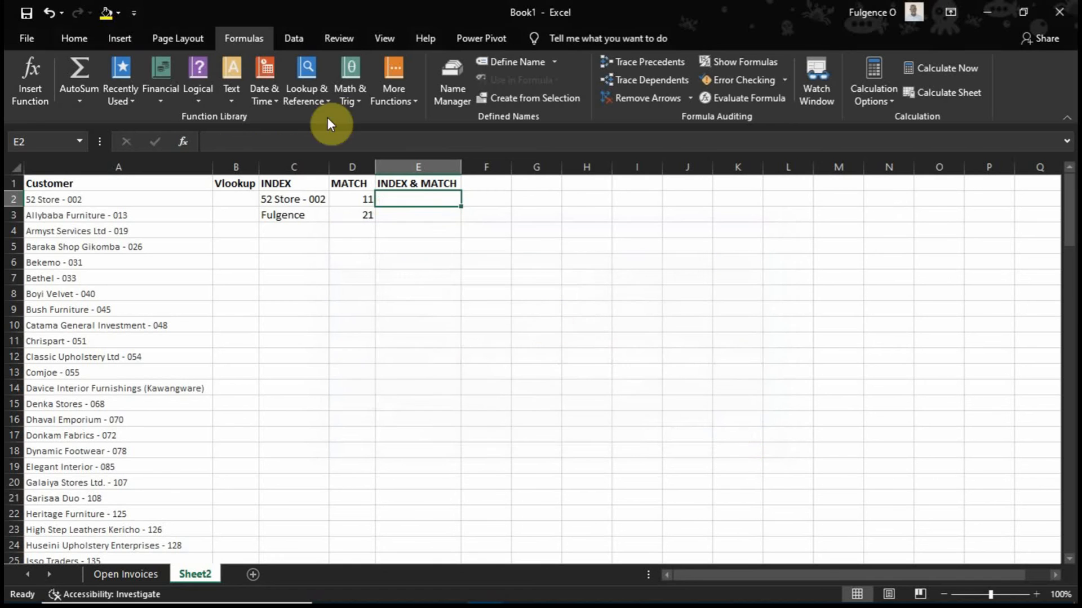
Check the arguments of the MATCH formula in D2 without changing them
click(357, 196)
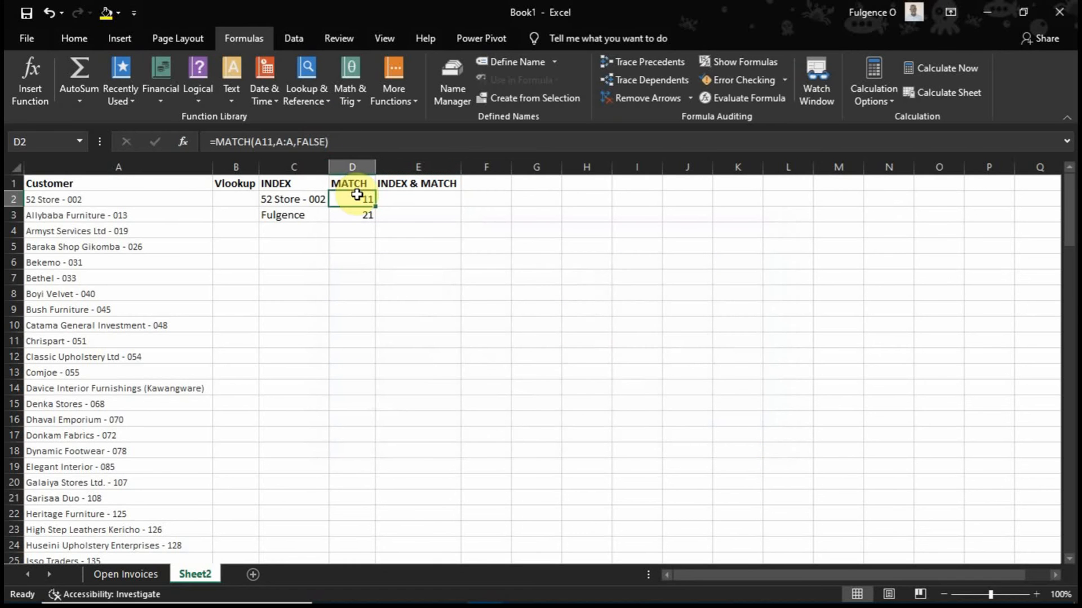
click(275, 143)
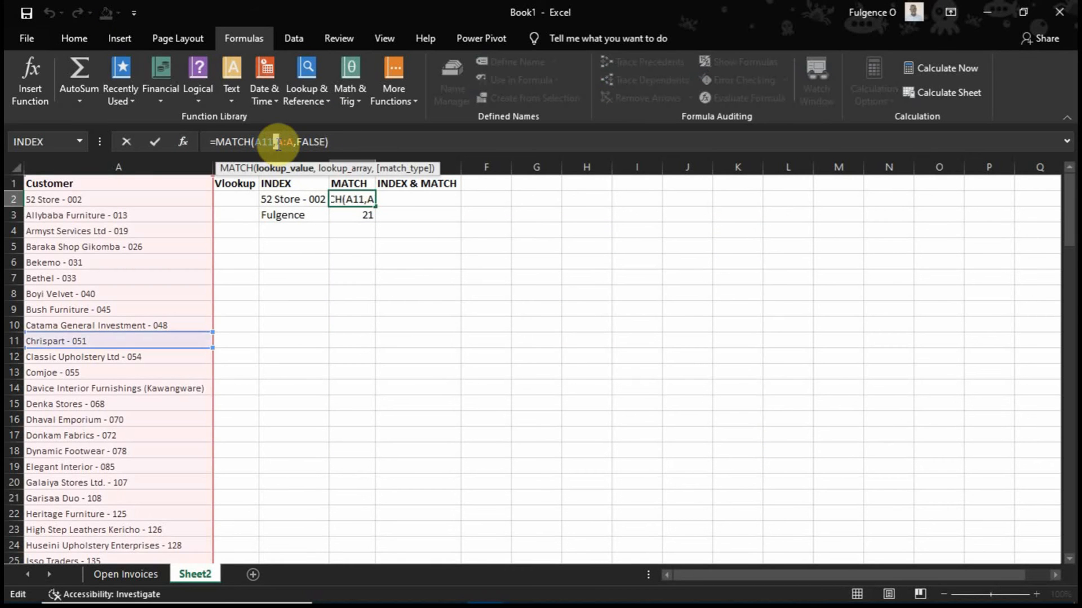
key(Return)
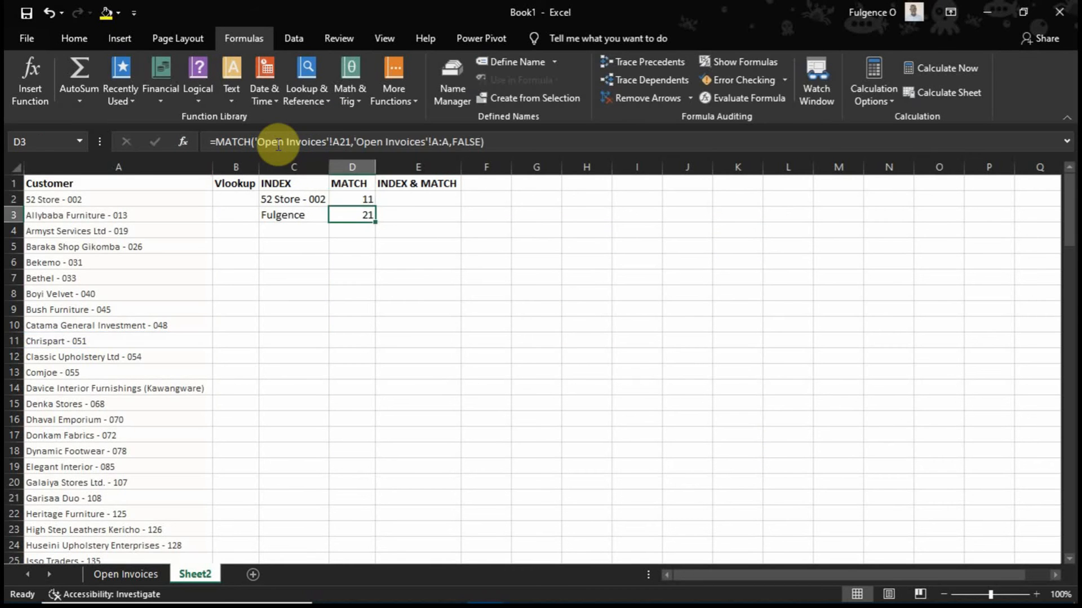
Insert an INDEX function in E2 using the array,row_num,column_num form, with column A:A of Sheet2 as its Array
click(395, 196)
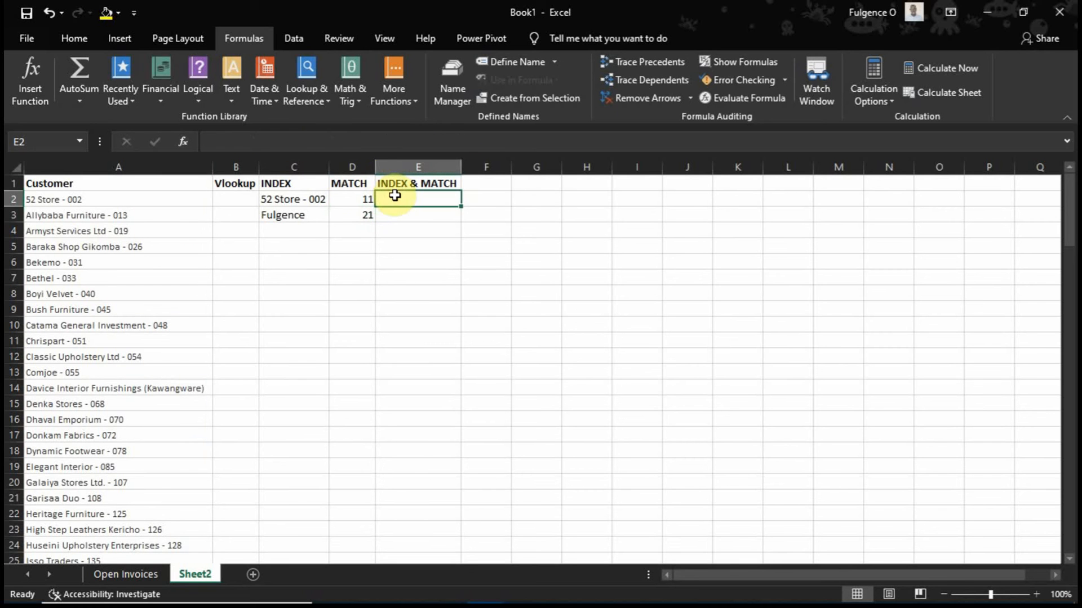
click(302, 87)
click(332, 288)
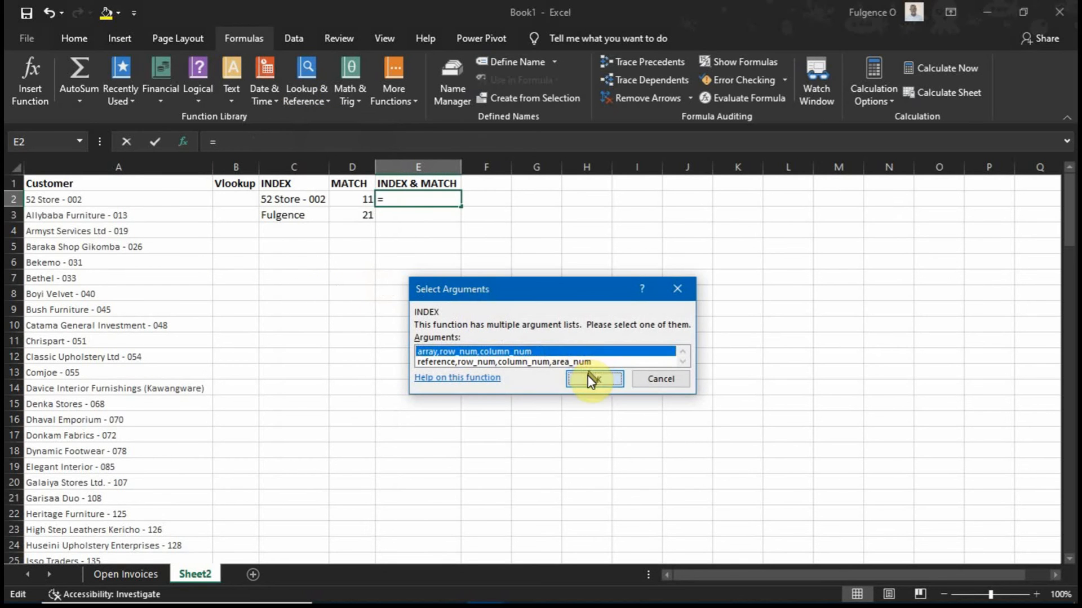
click(589, 373)
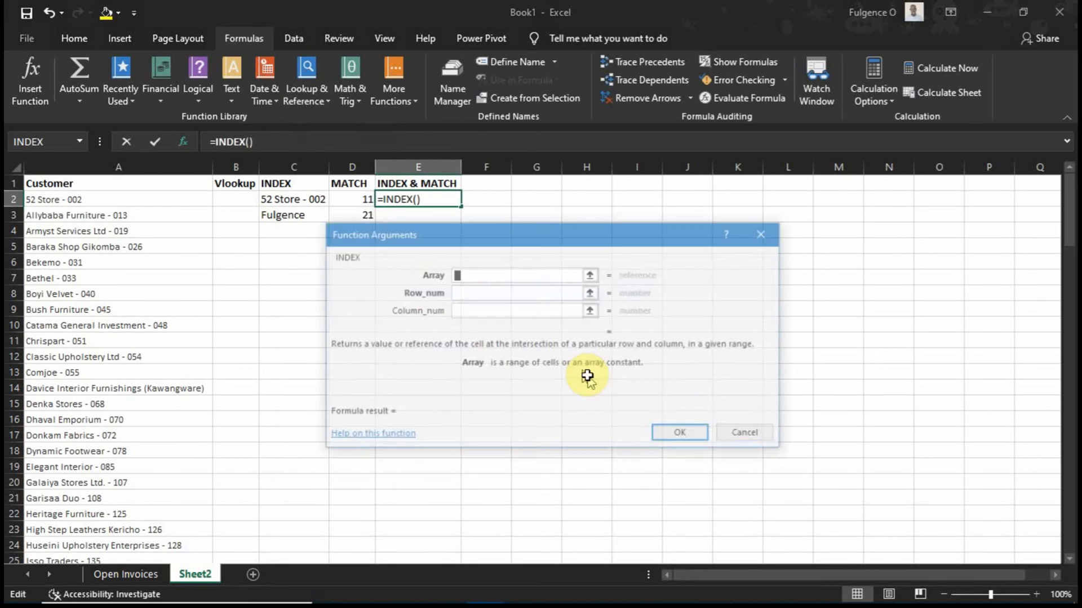
click(119, 157)
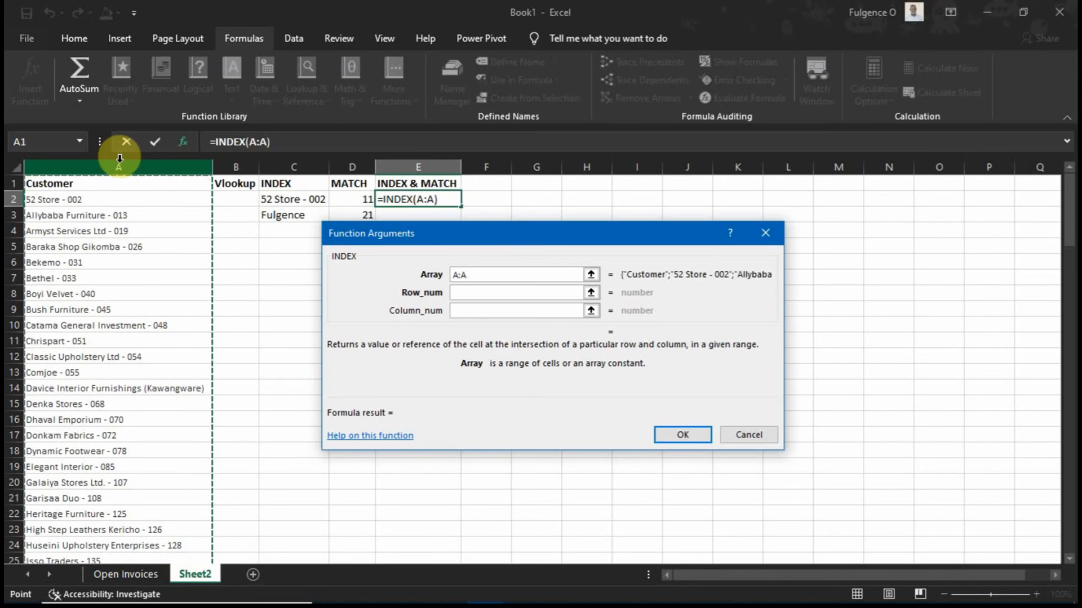
Try to nest a MATCH function as the Row_num of the INDEX formula in E2, with A2 as its Lookup_value
click(466, 293)
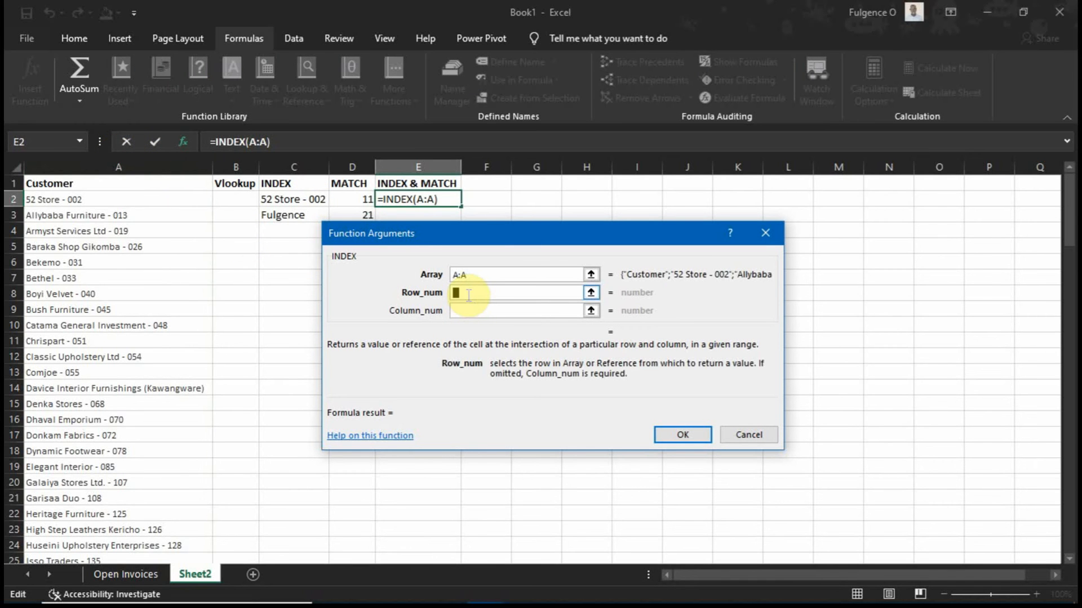
text(matc)
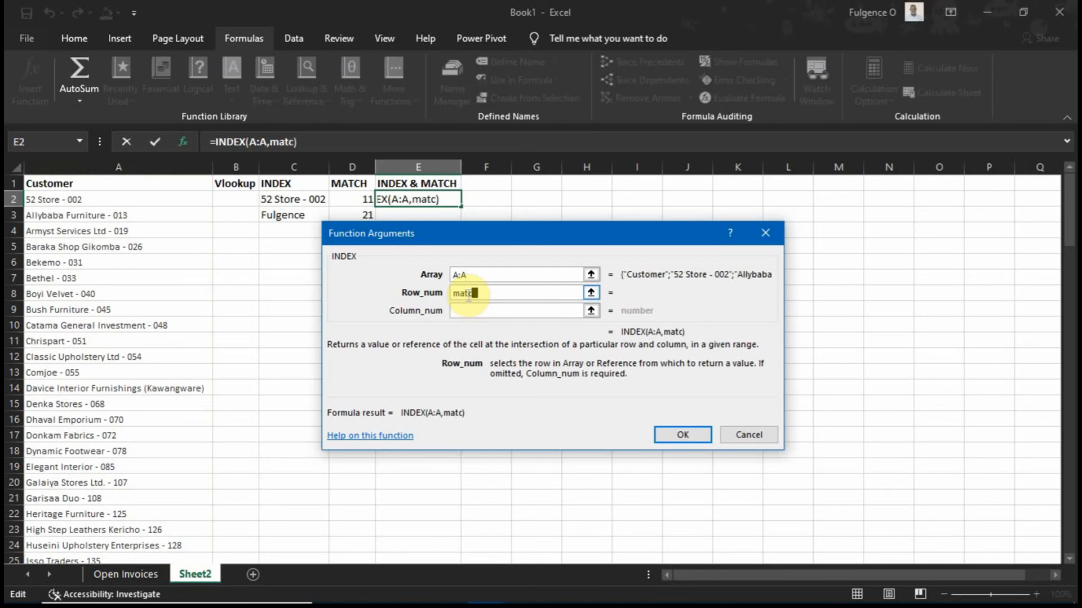
text(h()
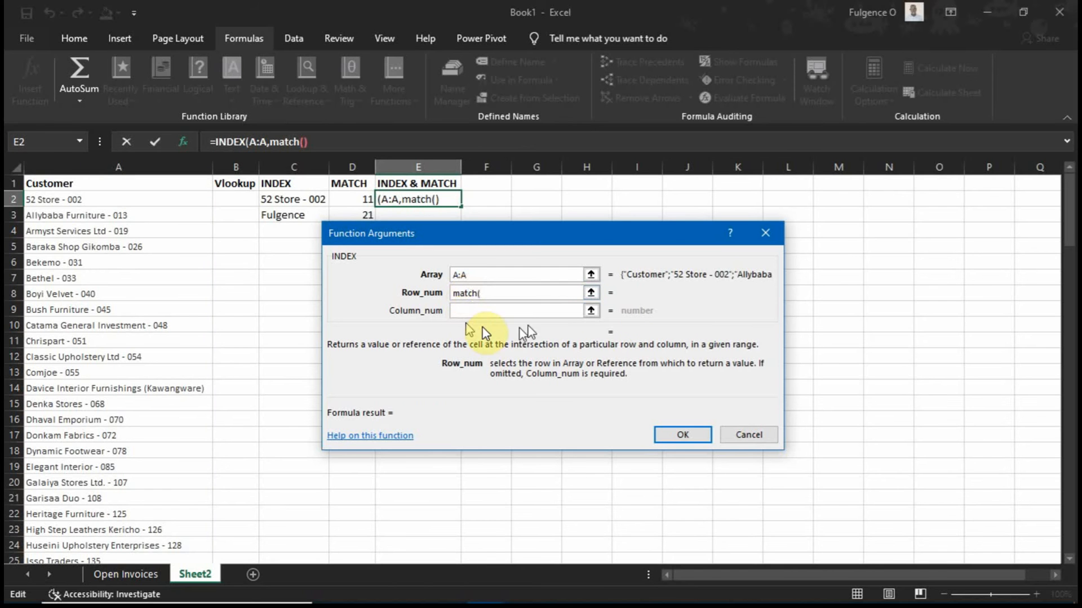
click(287, 142)
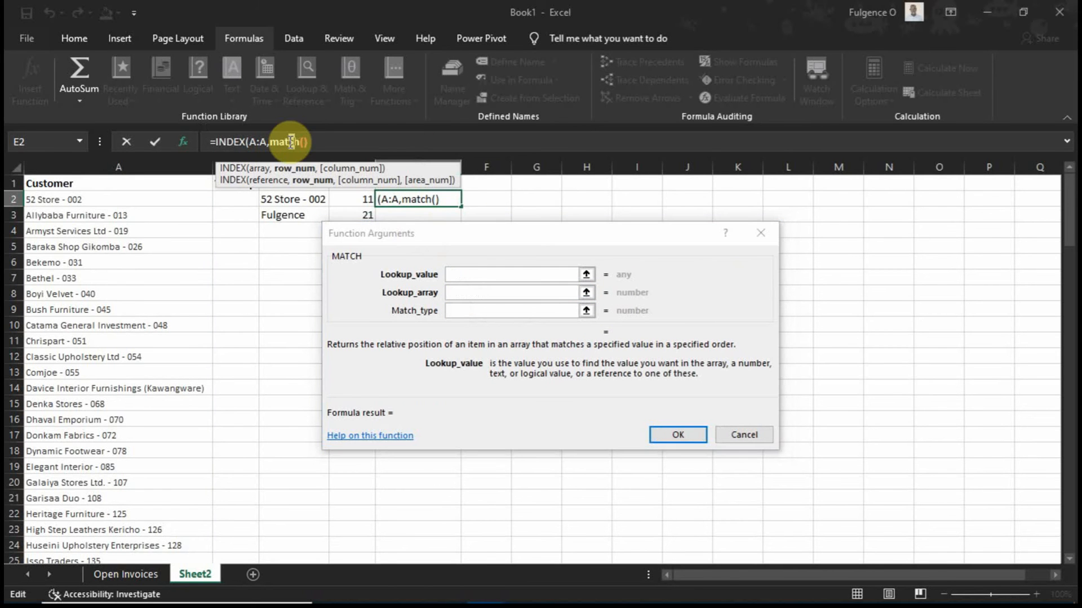
click(462, 274)
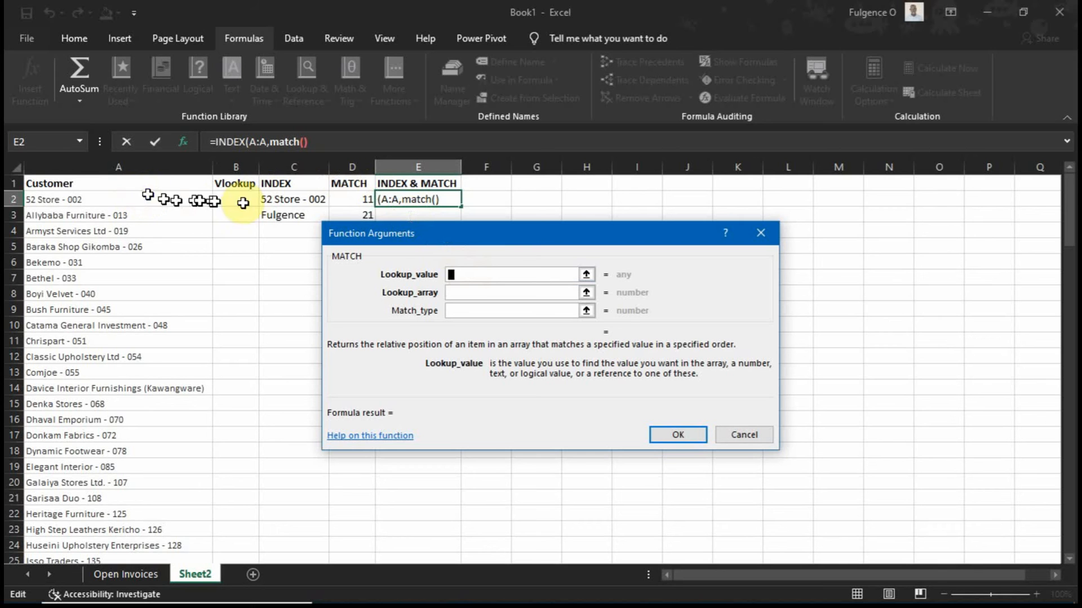
click(77, 199)
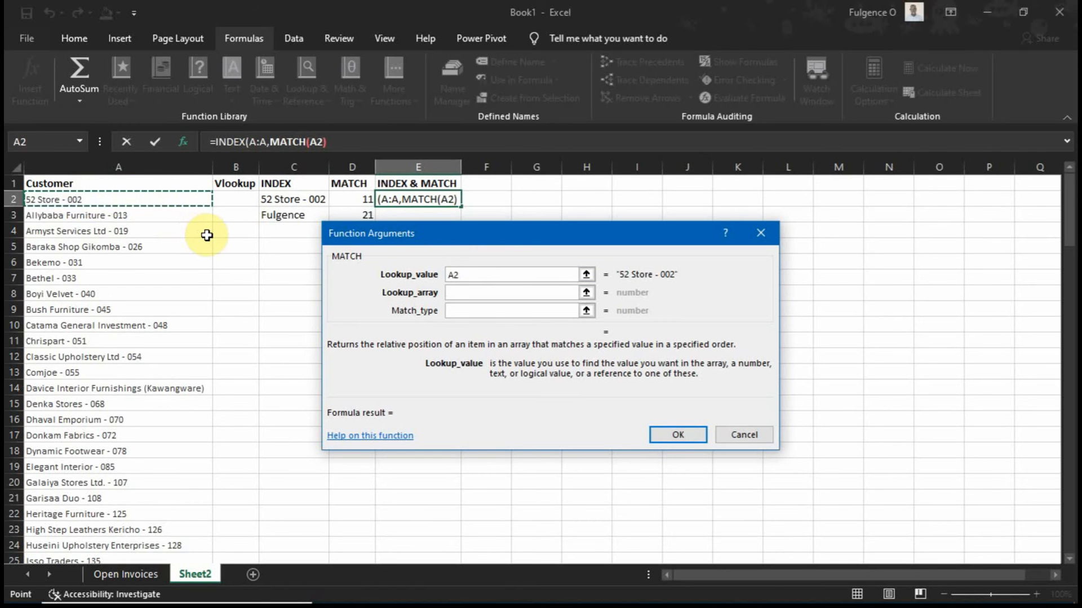
Try the Rep column F:F of Open Invoices as the nested MATCH's Lookup_array, with Match_type 0
click(473, 292)
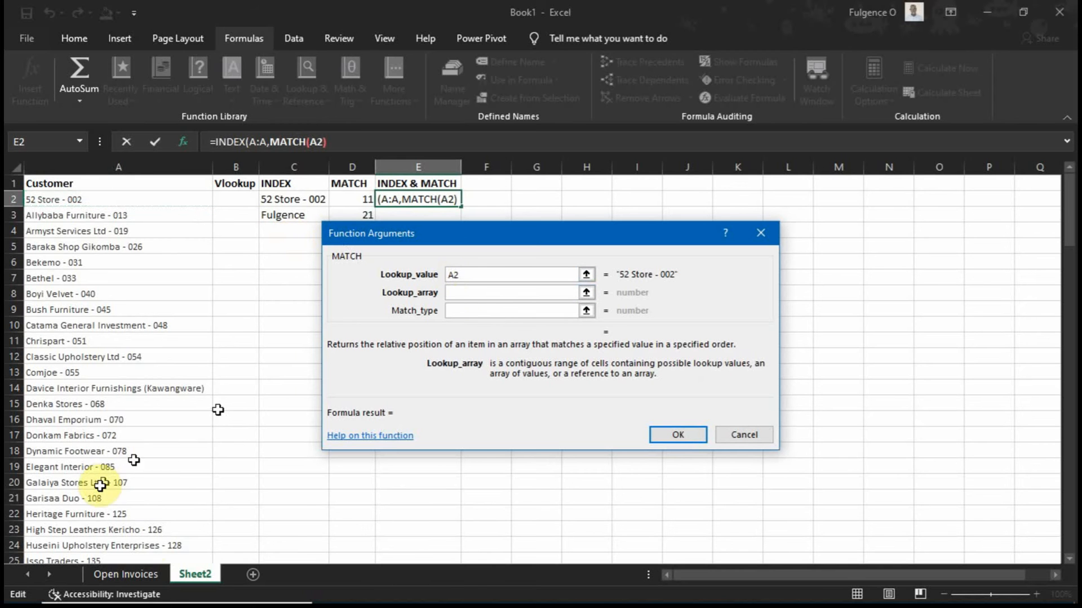
click(154, 577)
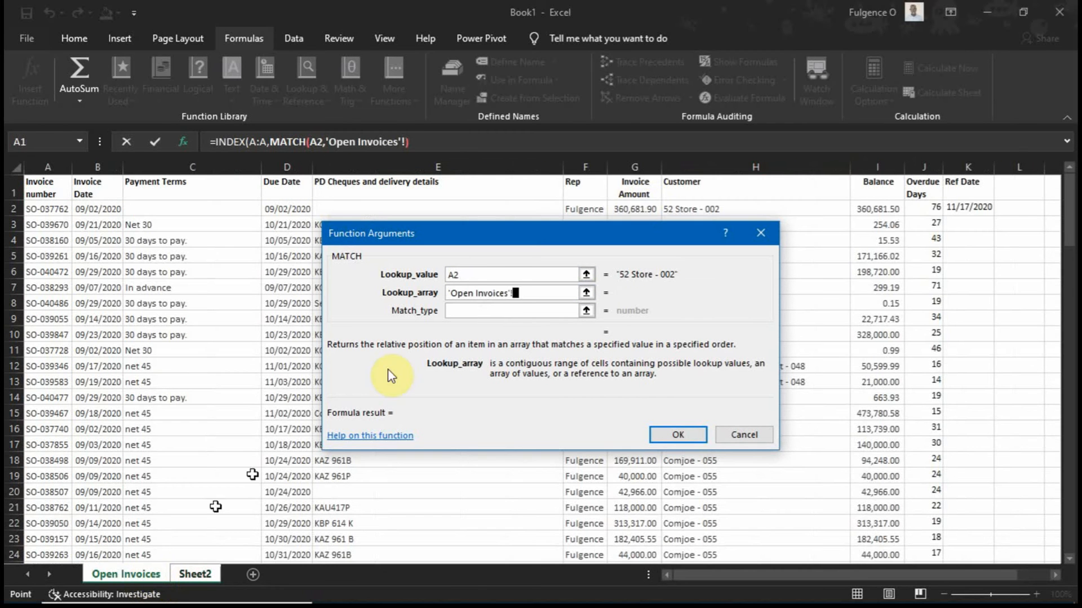
click(575, 166)
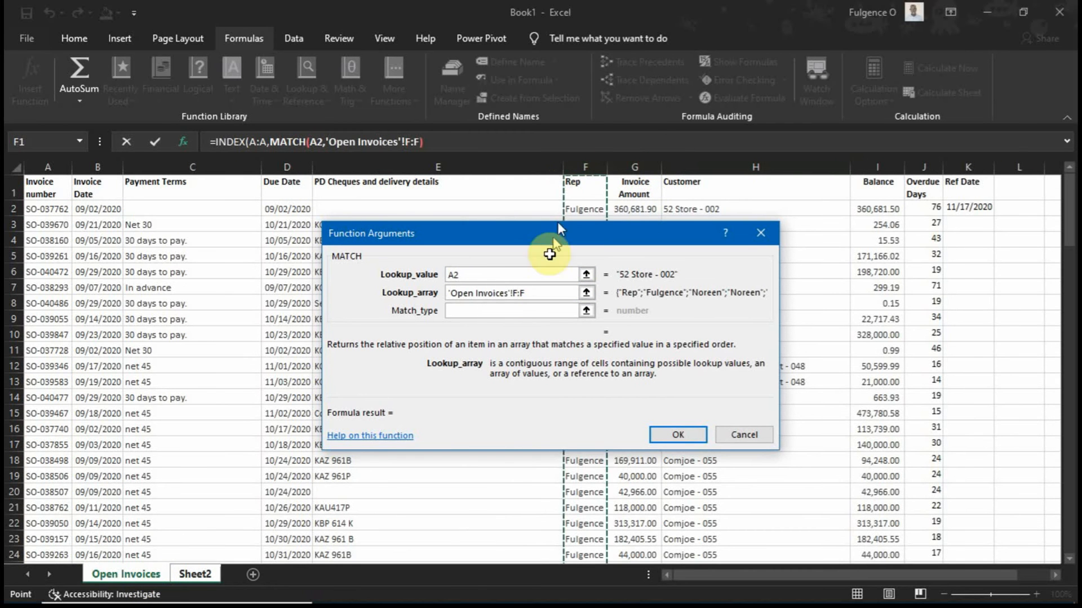
click(478, 310)
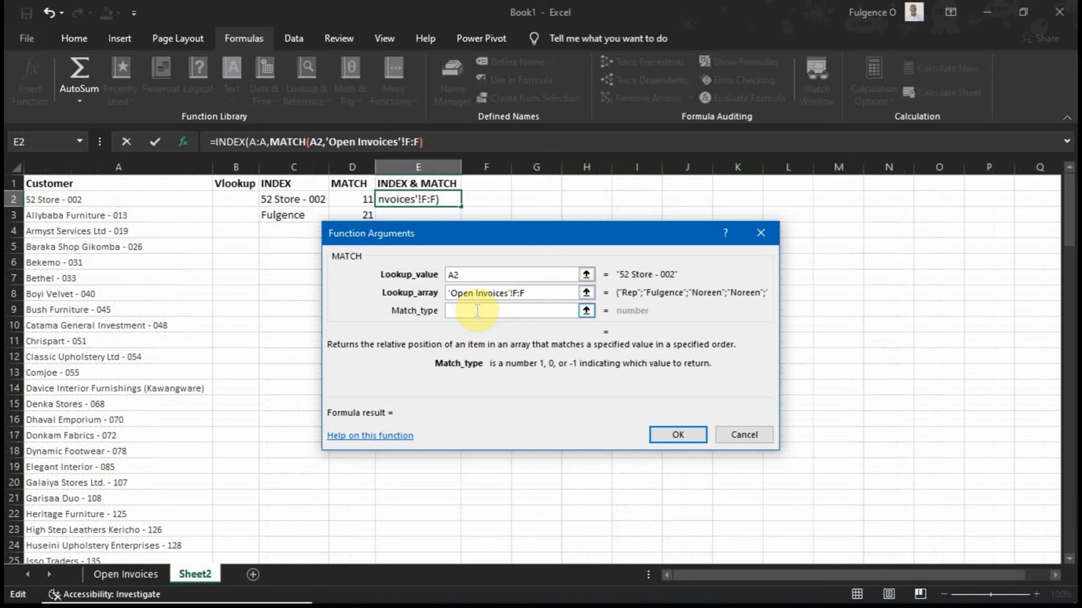
text(0)
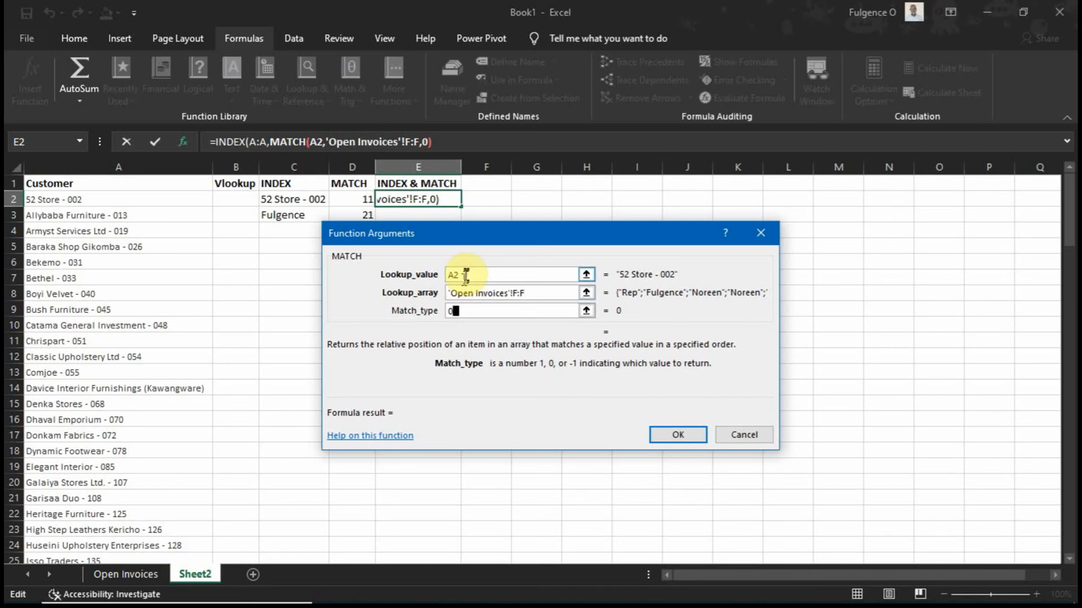
Check the INDEX arguments and the nested MATCH arguments of the E2 formula, and discard the formula
click(465, 275)
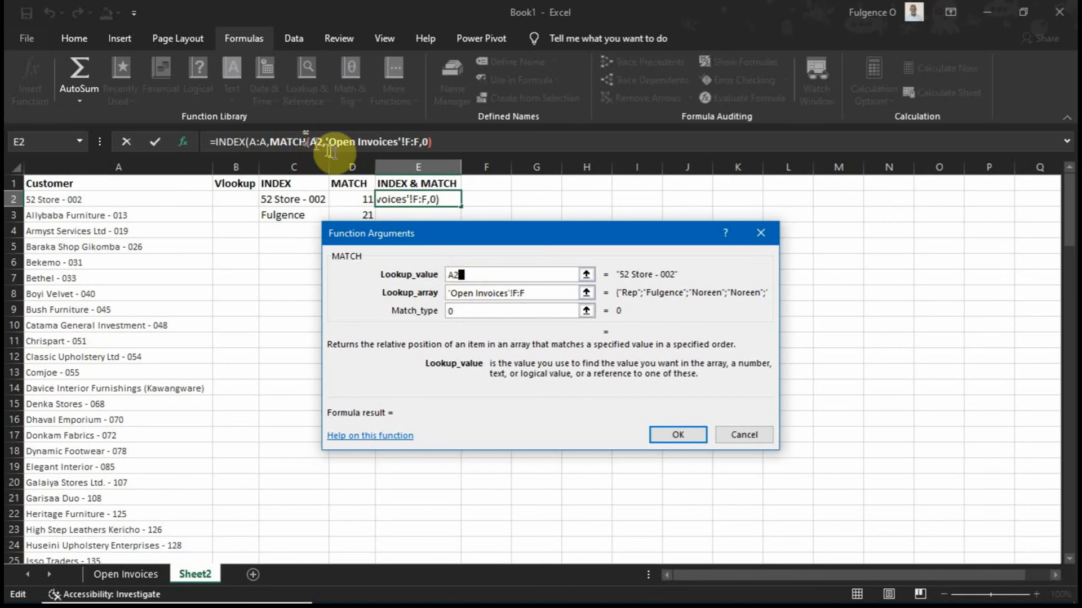
click(259, 141)
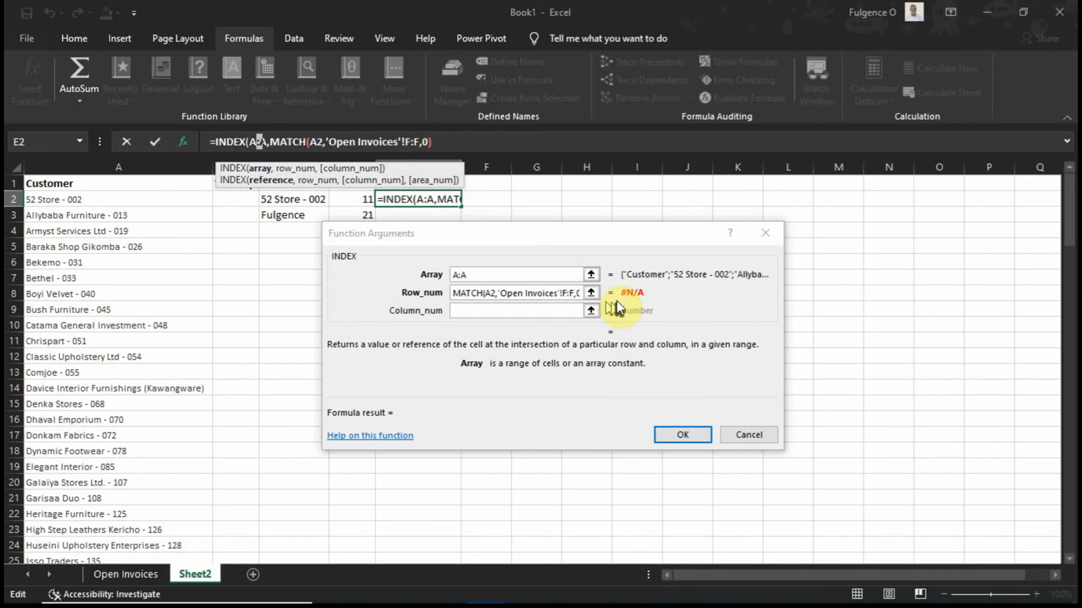
click(336, 146)
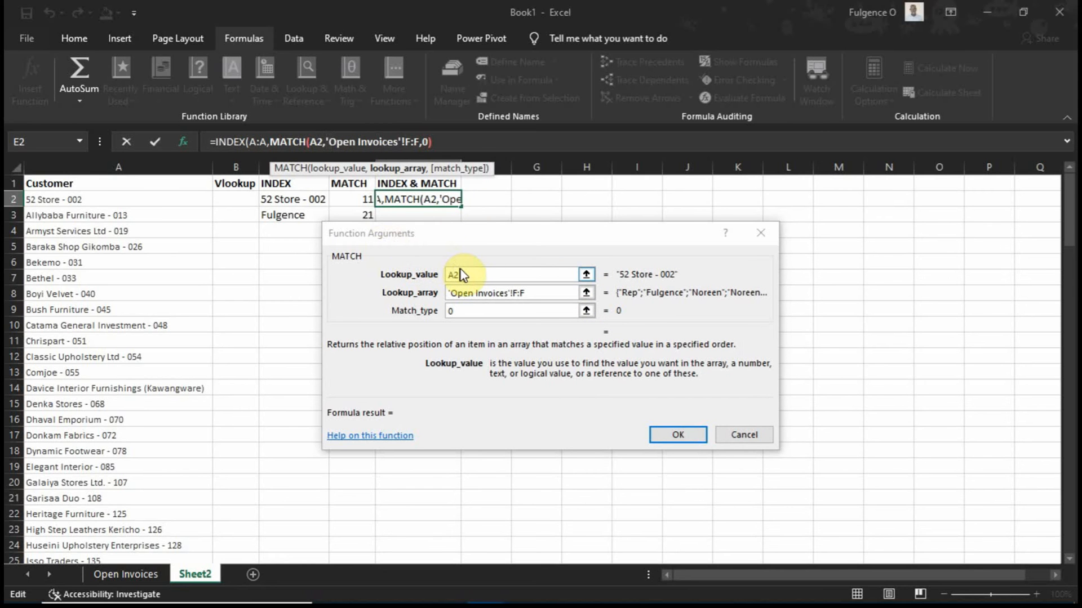
click(748, 437)
click(290, 203)
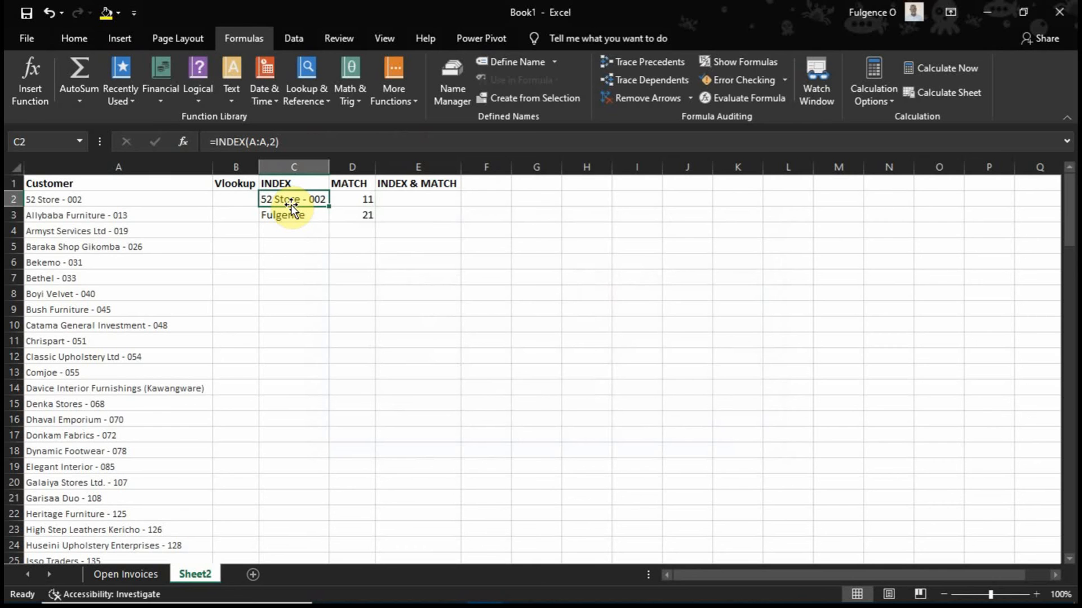
mouse_move(821, 589)
click(865, 588)
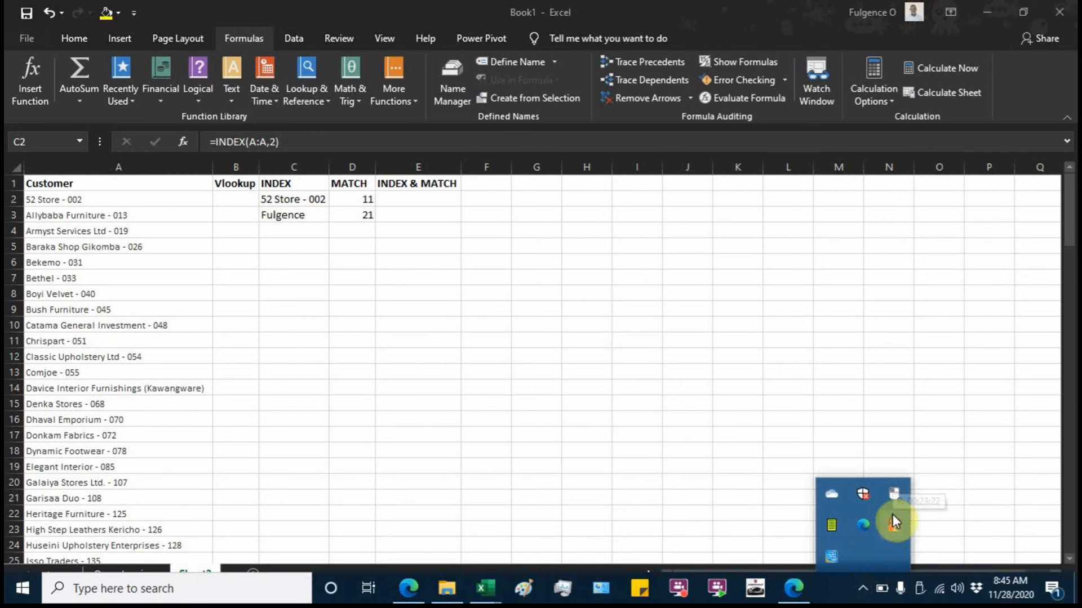
right_click(891, 518)
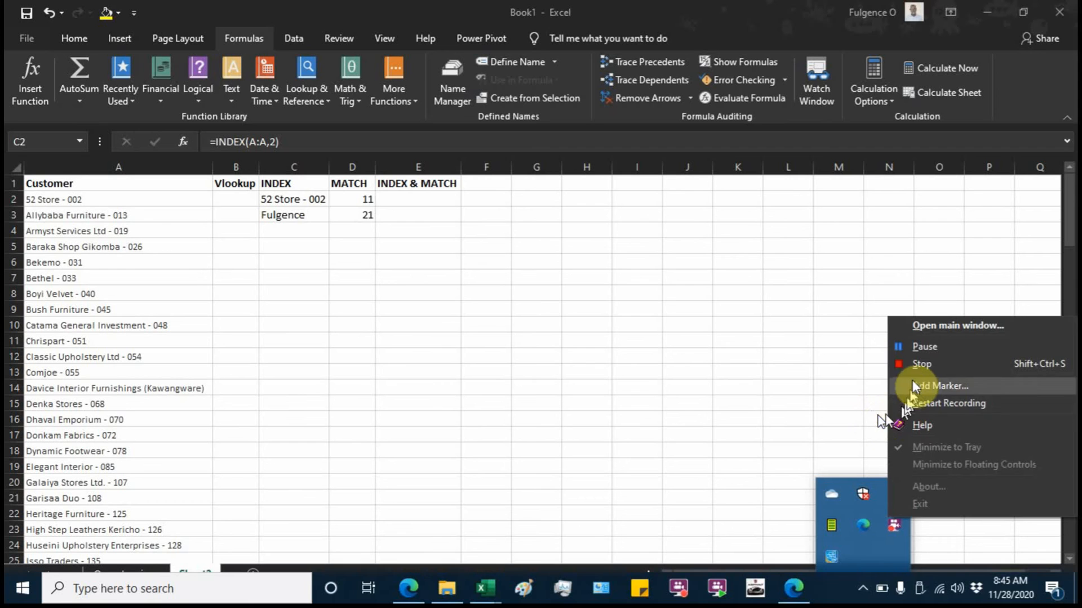
click(911, 350)
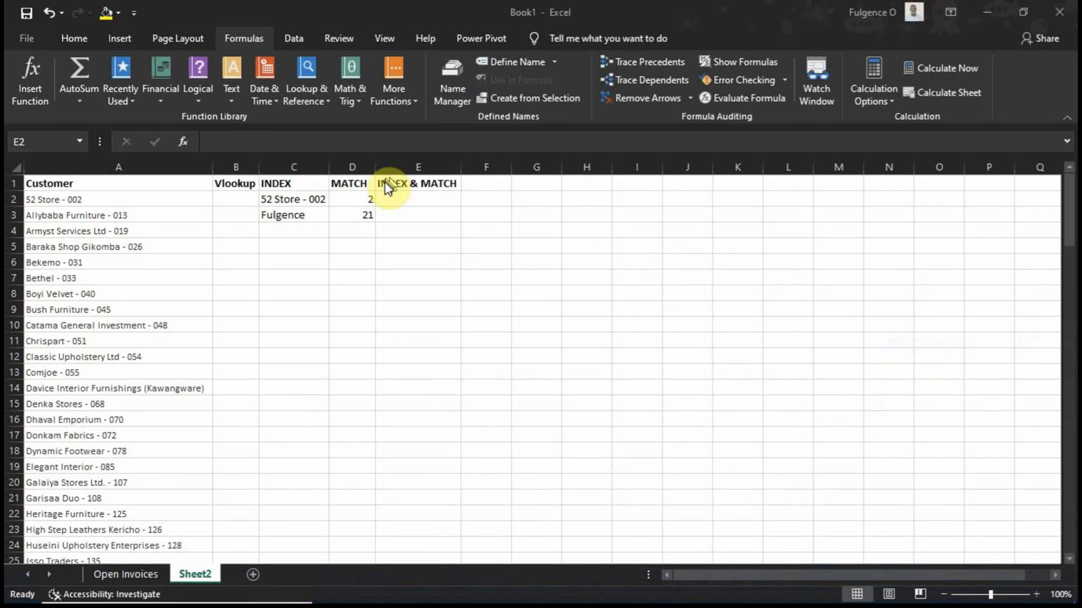
Start a new INDEX function in E2 using the array,row_num,column_num argument form
click(428, 198)
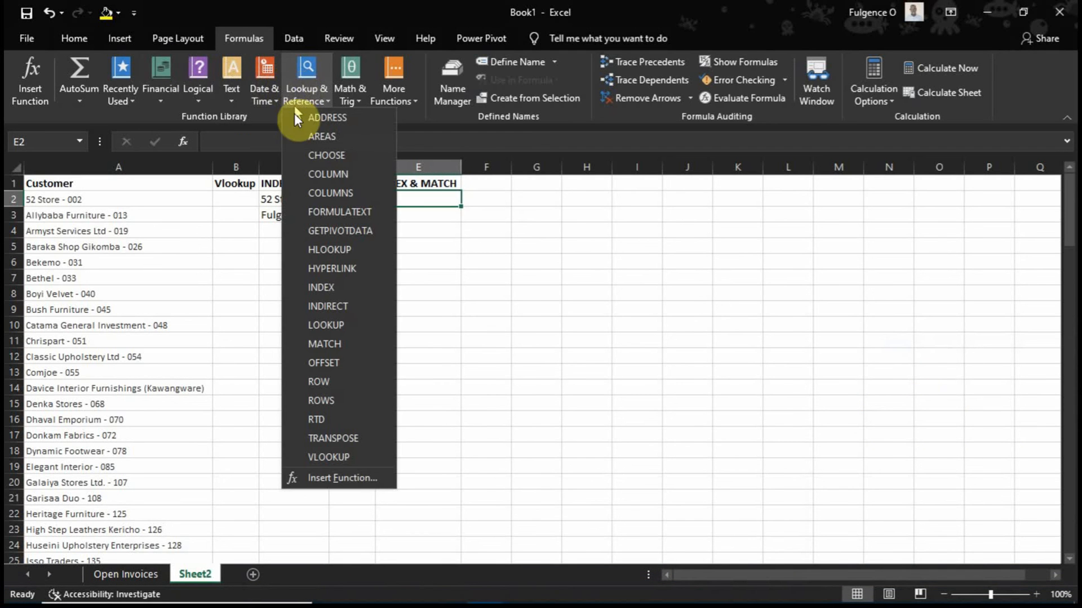
click(343, 289)
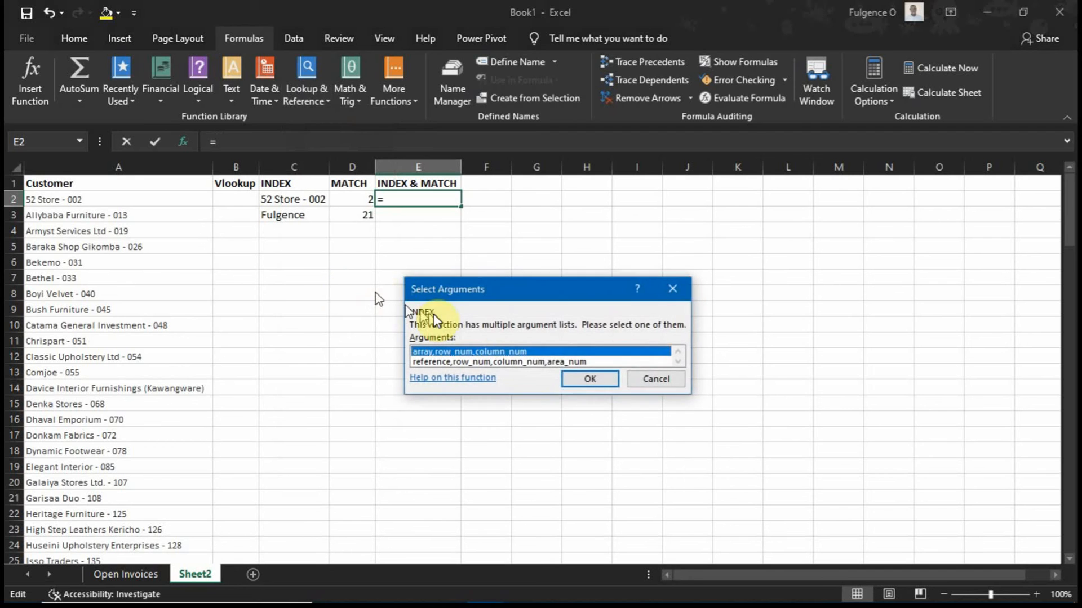
click(574, 379)
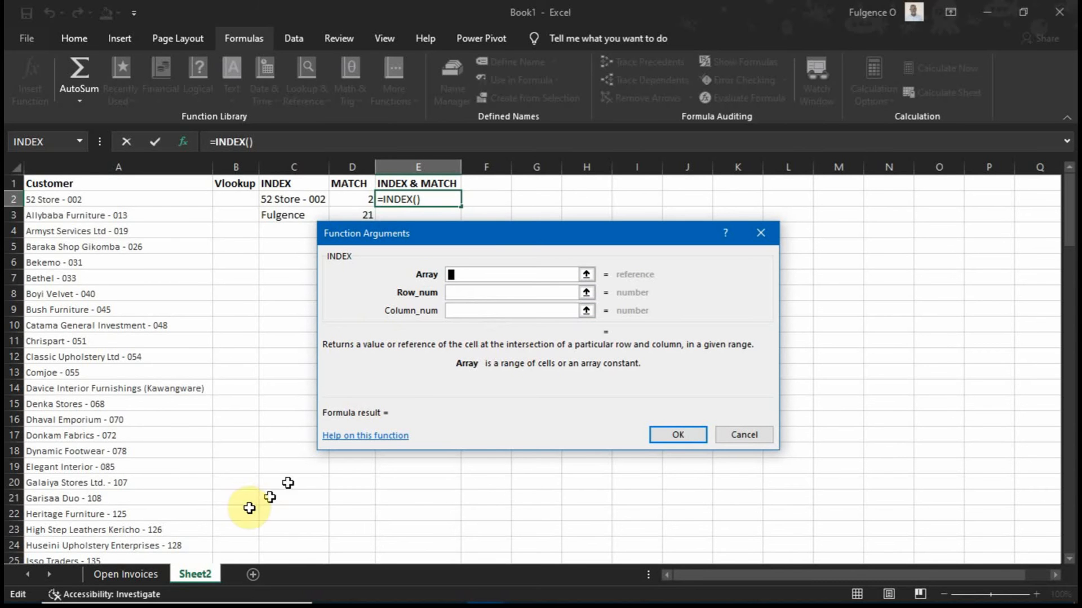
Set the array of the INDEX function in E2 to the whole Rep column F of the Open Invoices sheet
click(137, 573)
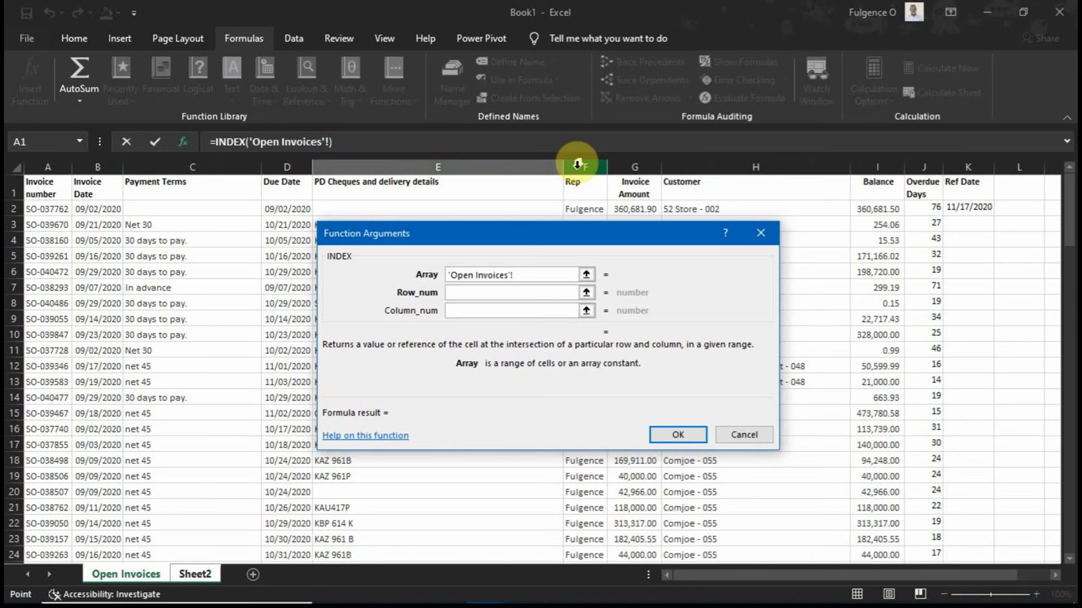
click(576, 165)
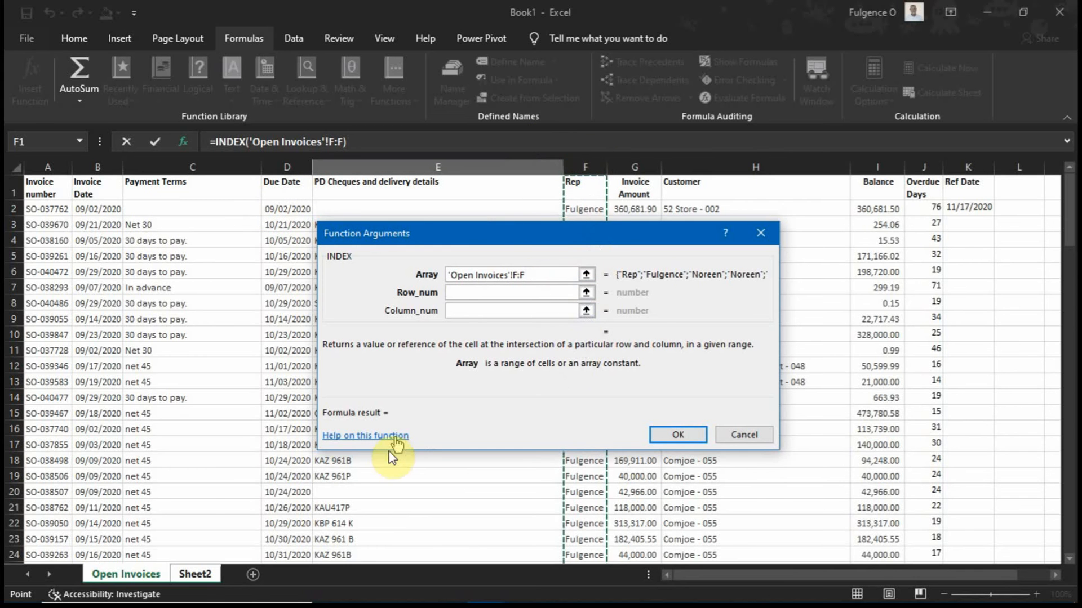
click(194, 575)
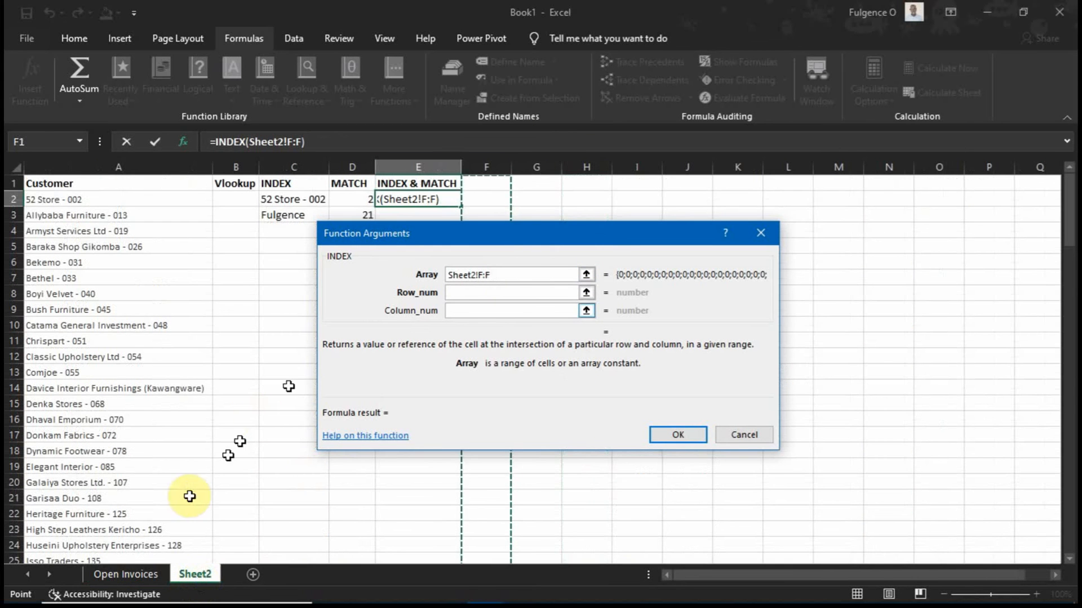
click(129, 575)
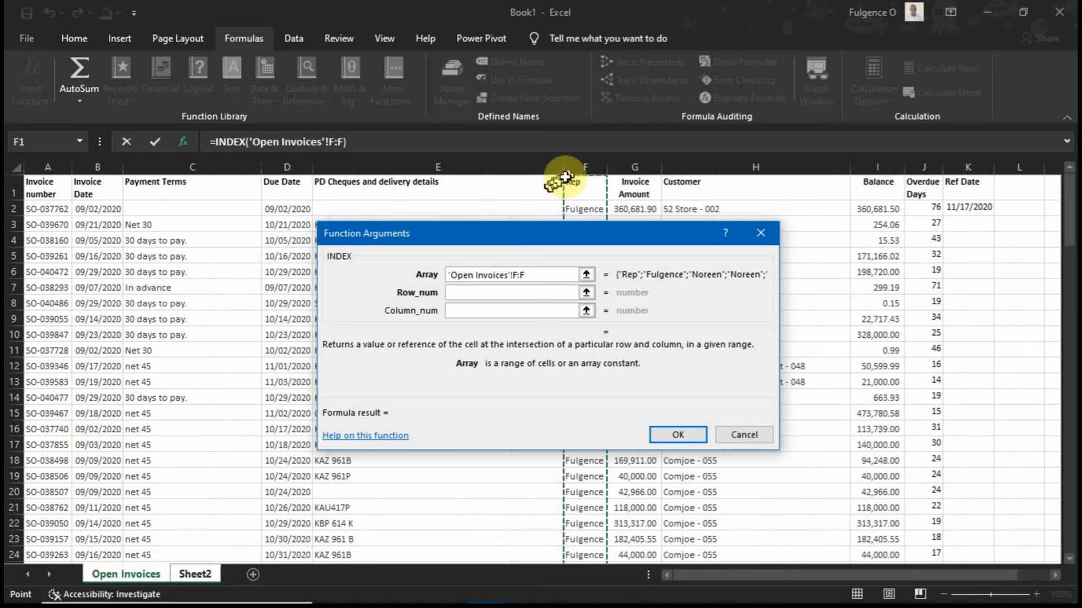
Nest a MATCH function as the row number of the INDEX formula in E2 and bring up its arguments
click(476, 294)
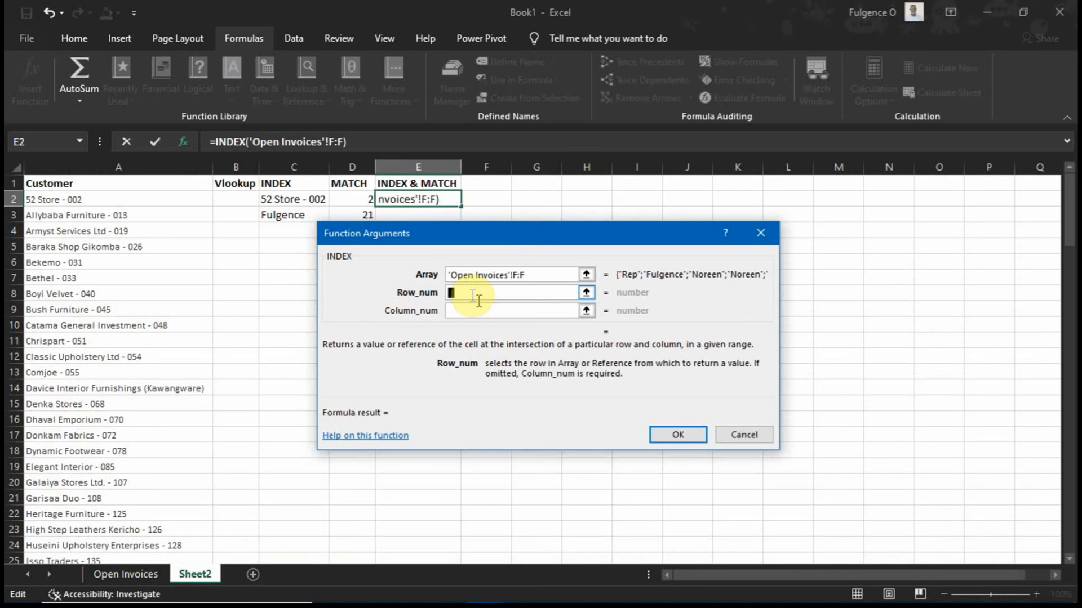
text(match)
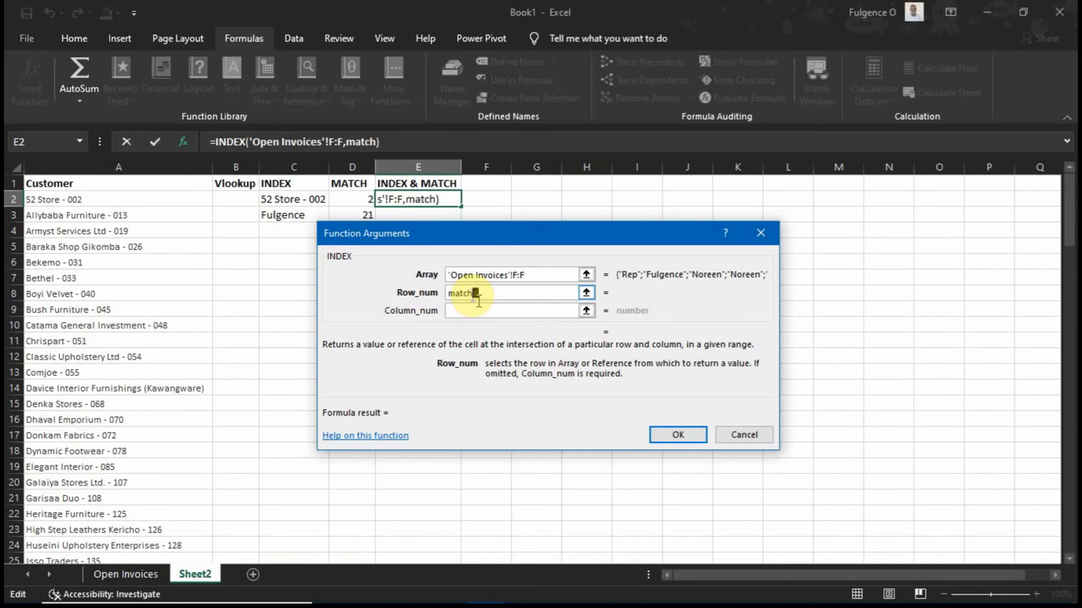
text(()
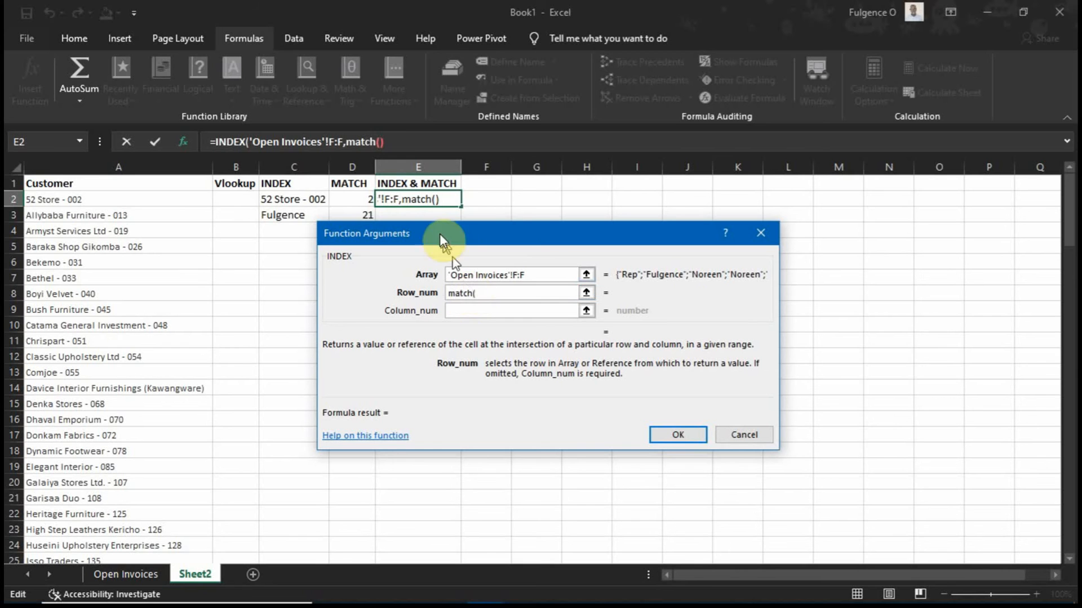
click(369, 143)
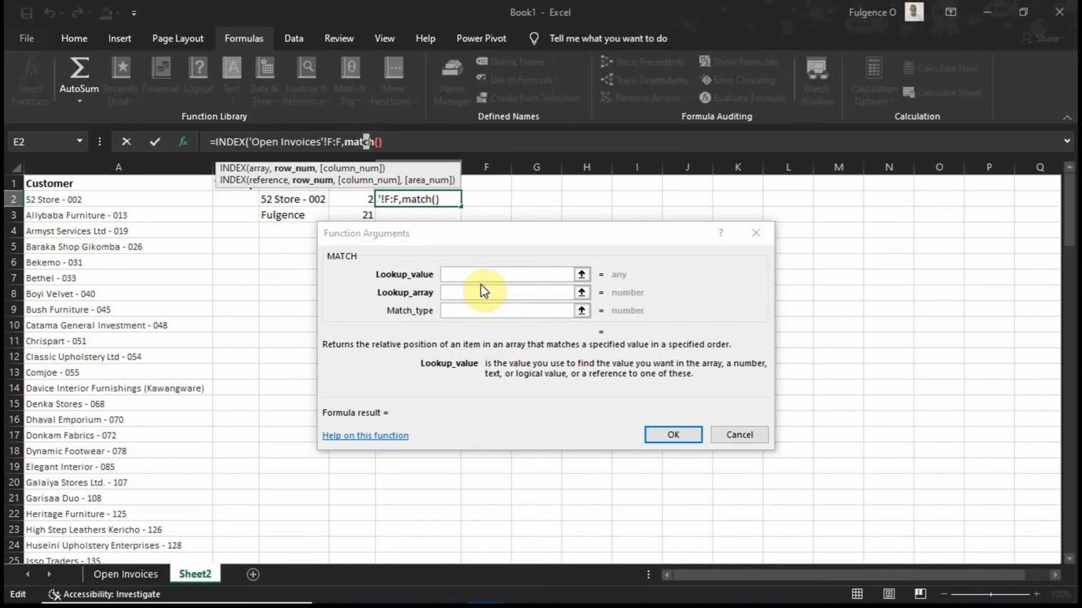
Make the nested MATCH look up customer cell A2 in the whole Customer column H of Open Invoices
click(458, 274)
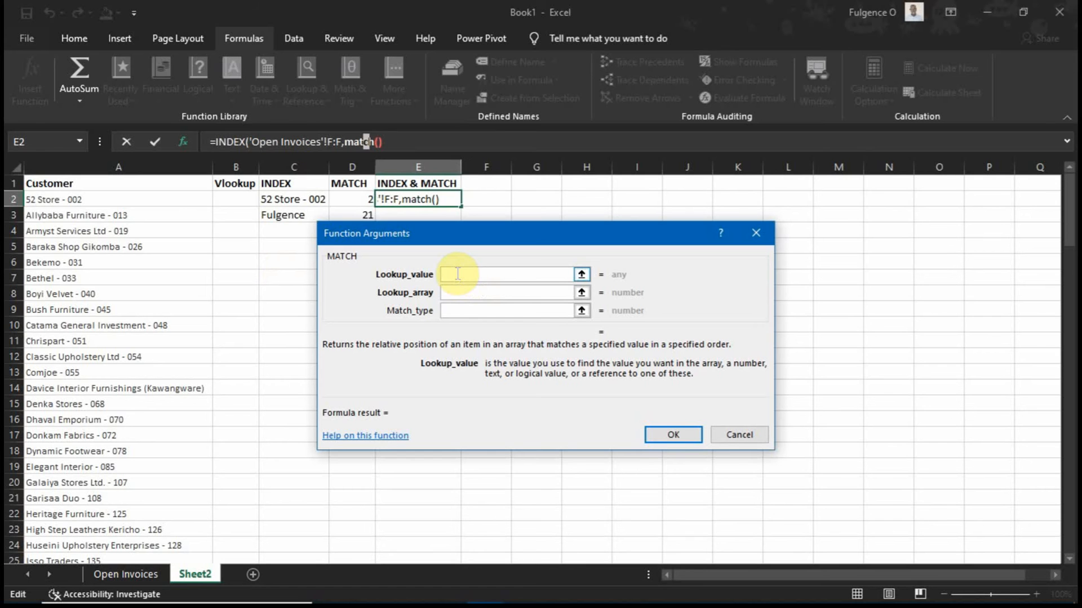
click(97, 201)
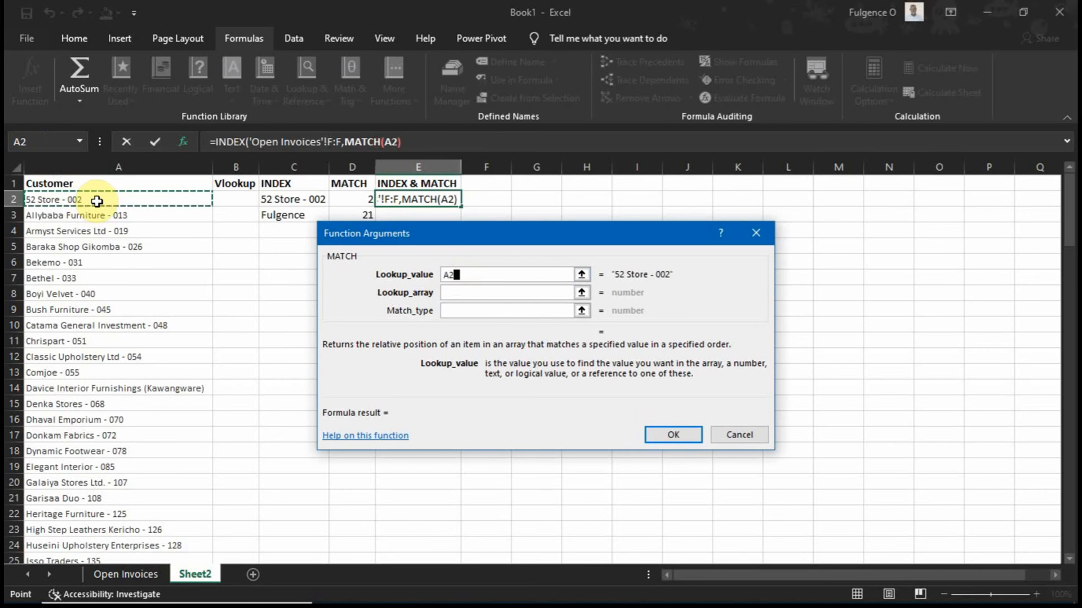
click(468, 292)
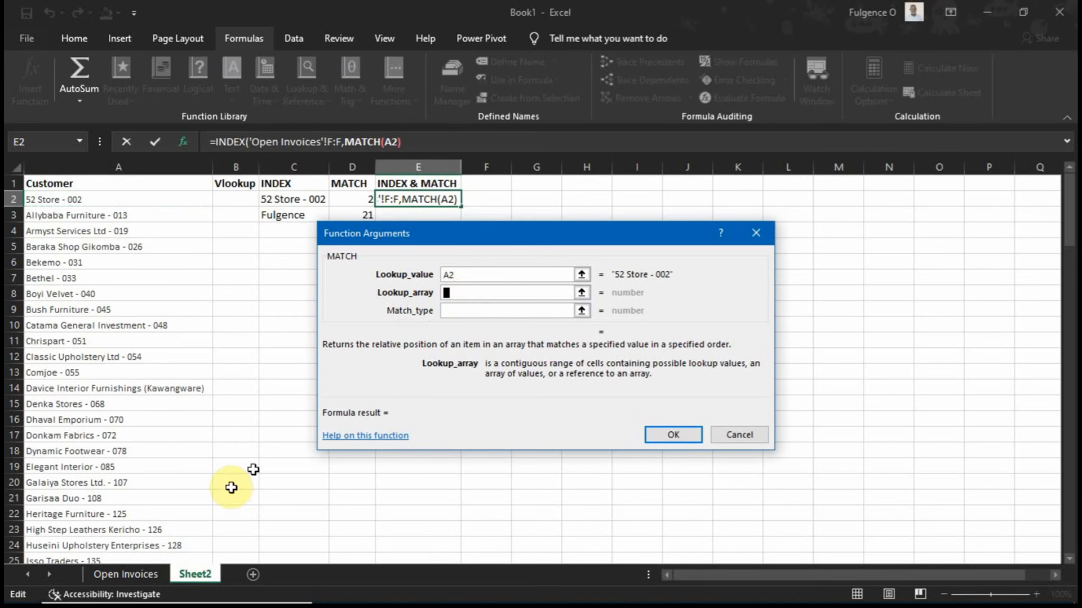
click(145, 570)
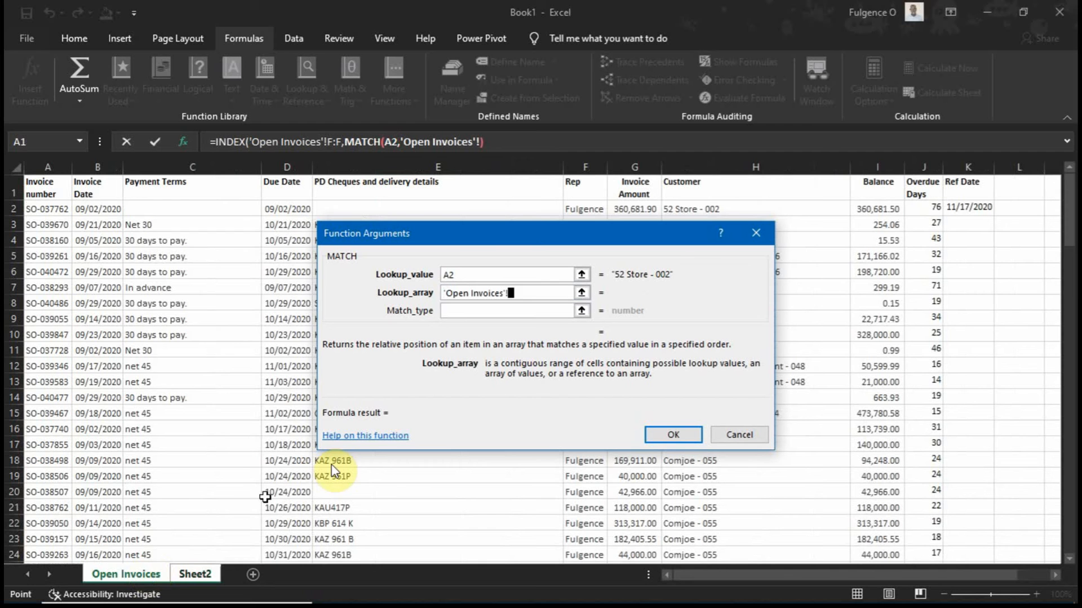
click(747, 164)
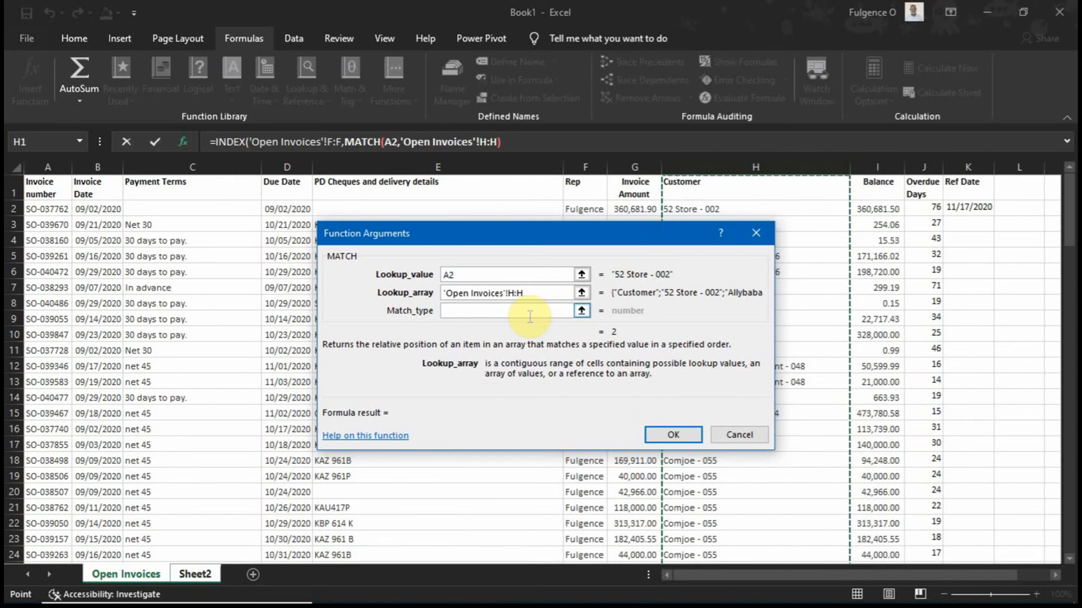
Set the match type to 0 and enter the E2 formula, accepting the proposed closing-parenthesis correction
click(510, 312)
text(0)
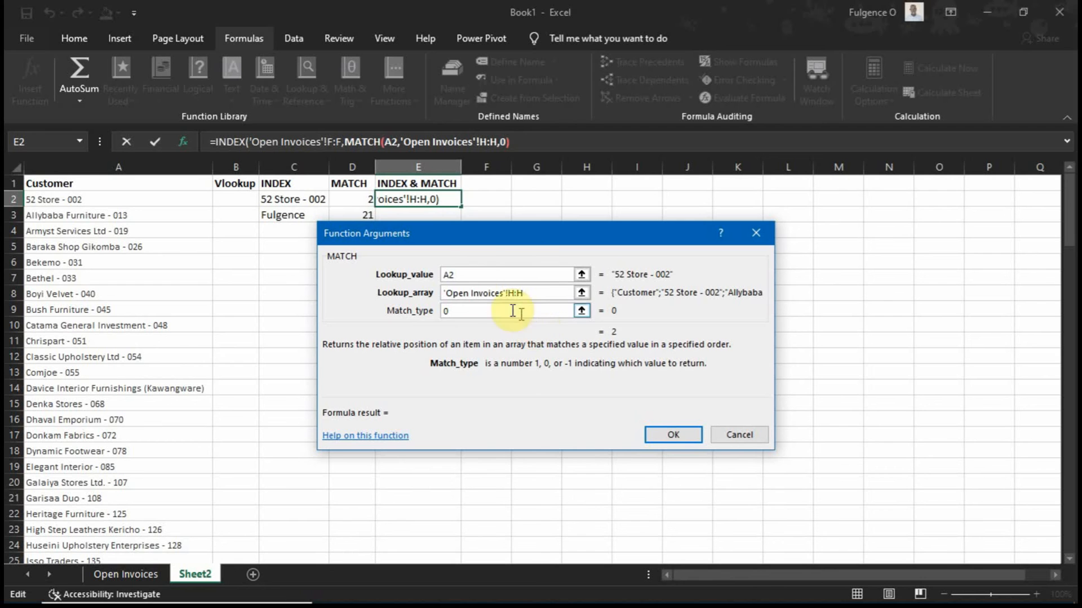
click(673, 435)
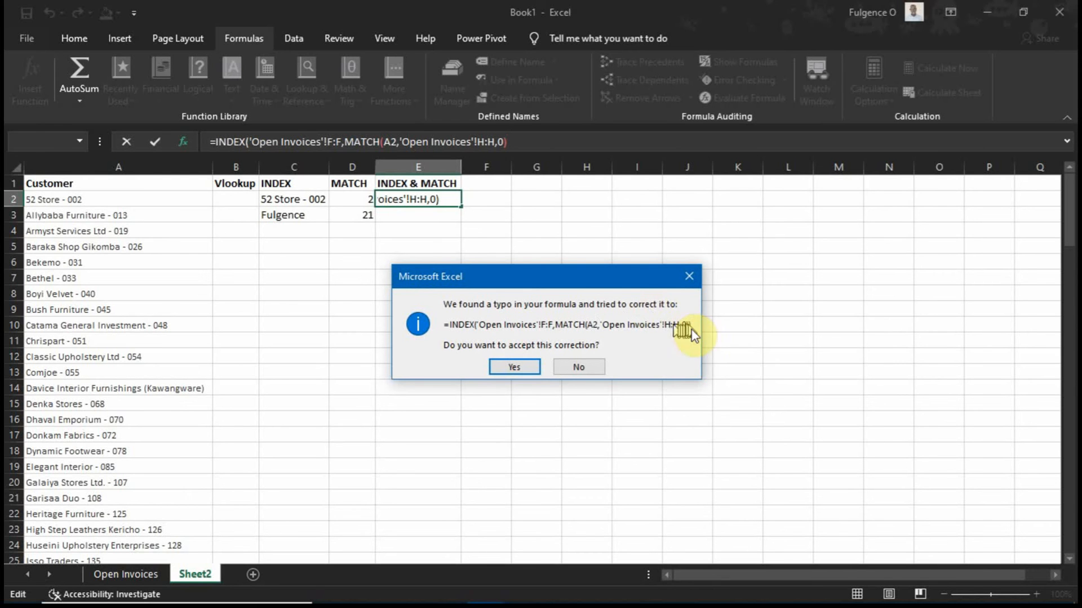
click(506, 368)
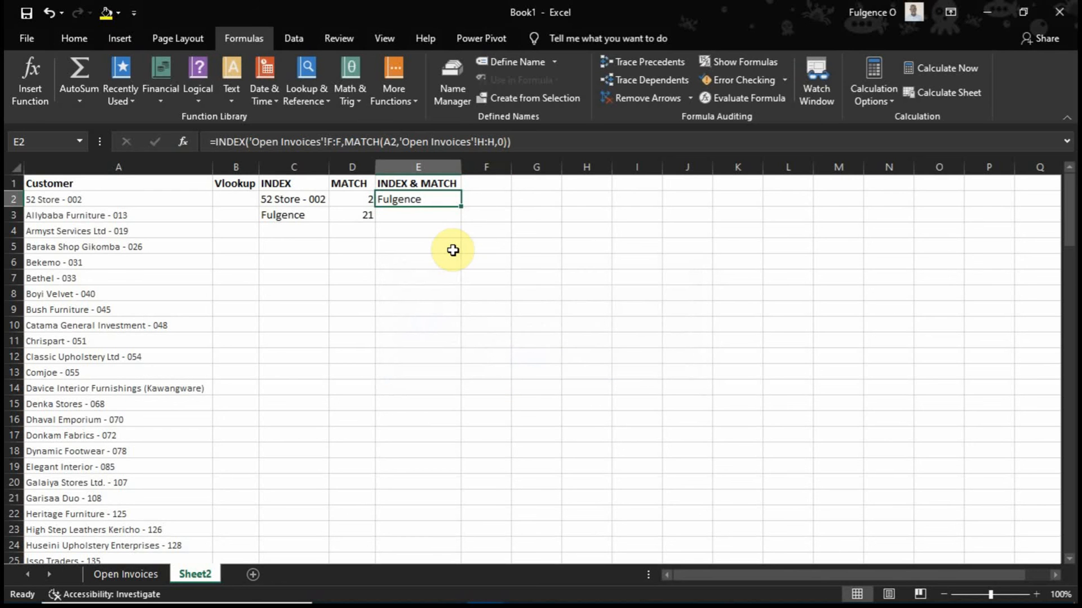
Insert an INDEX function in E3 using the array,row_num,column_num form, with Open Invoices column F as its array
key(Down)
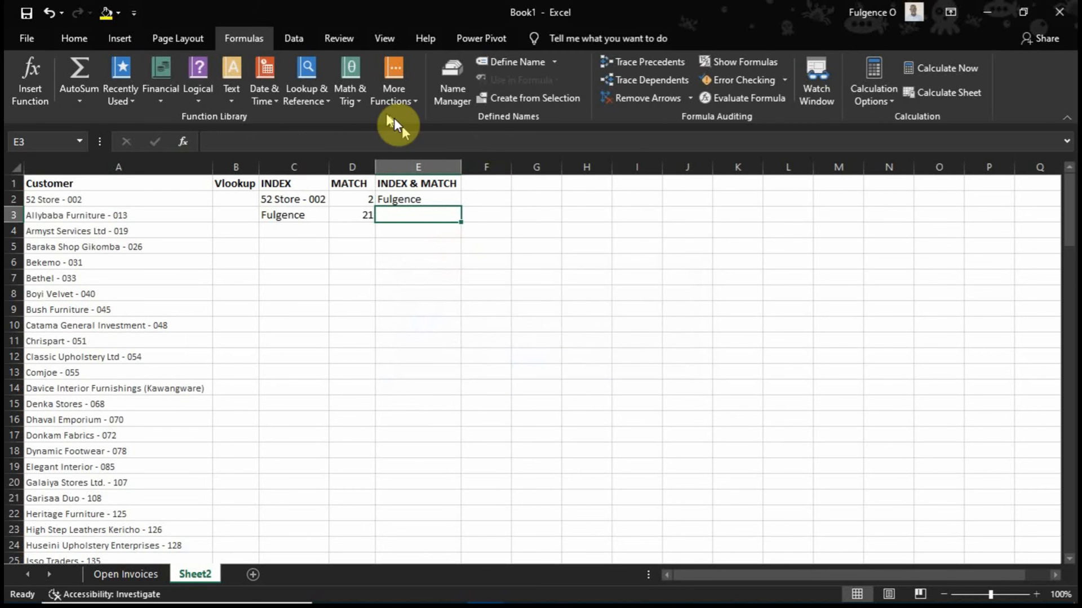
click(304, 86)
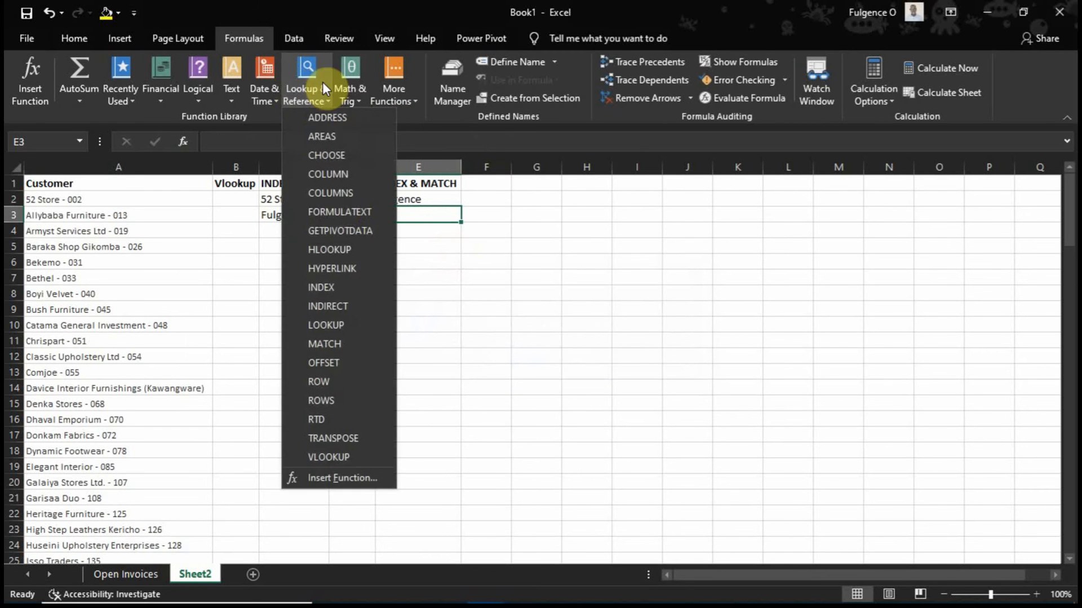
click(341, 290)
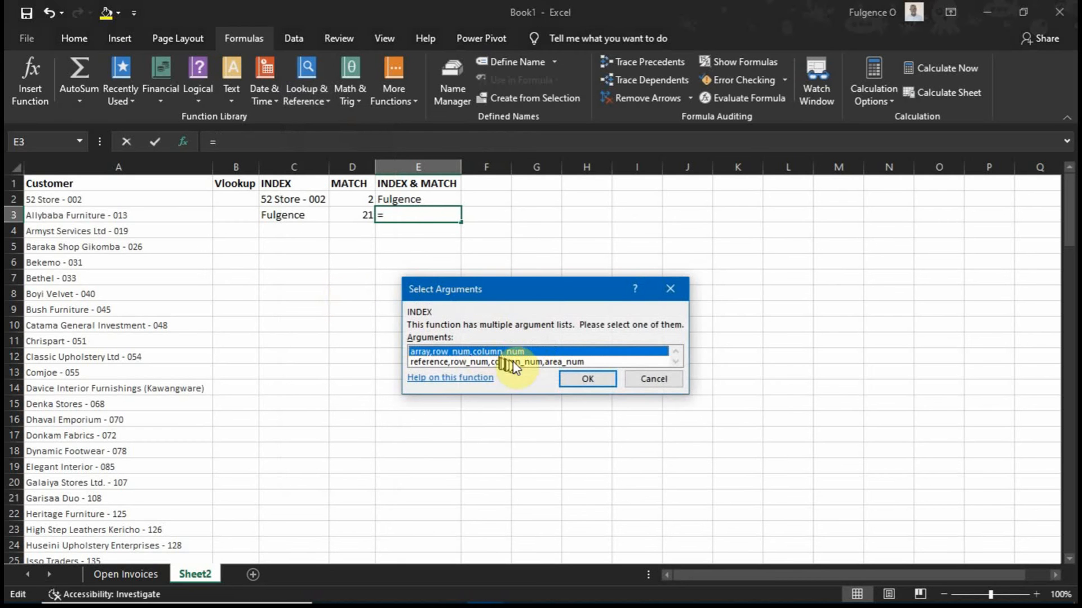
click(568, 382)
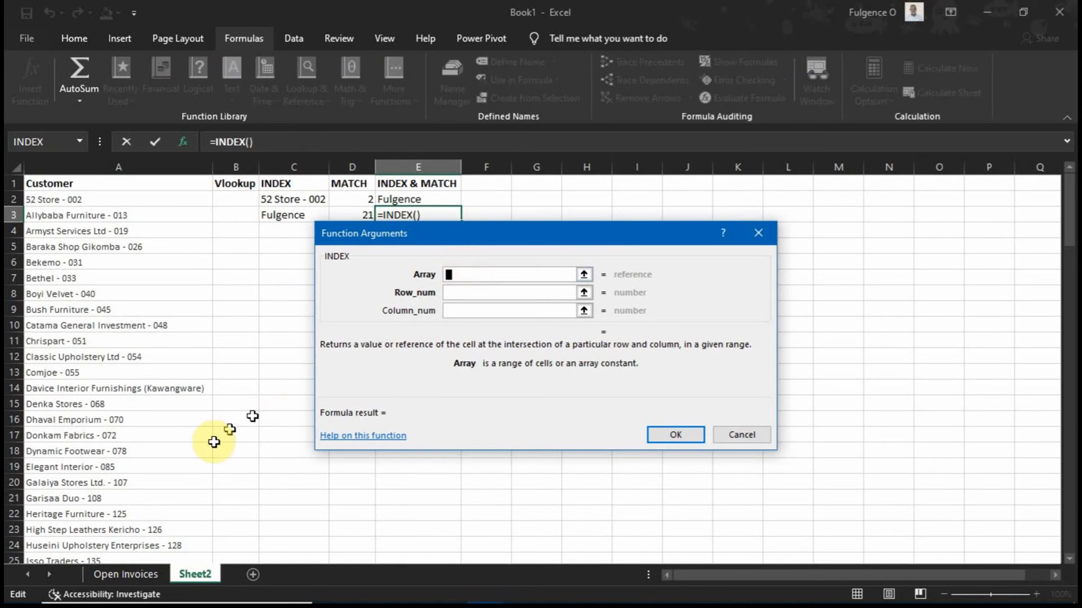
click(125, 574)
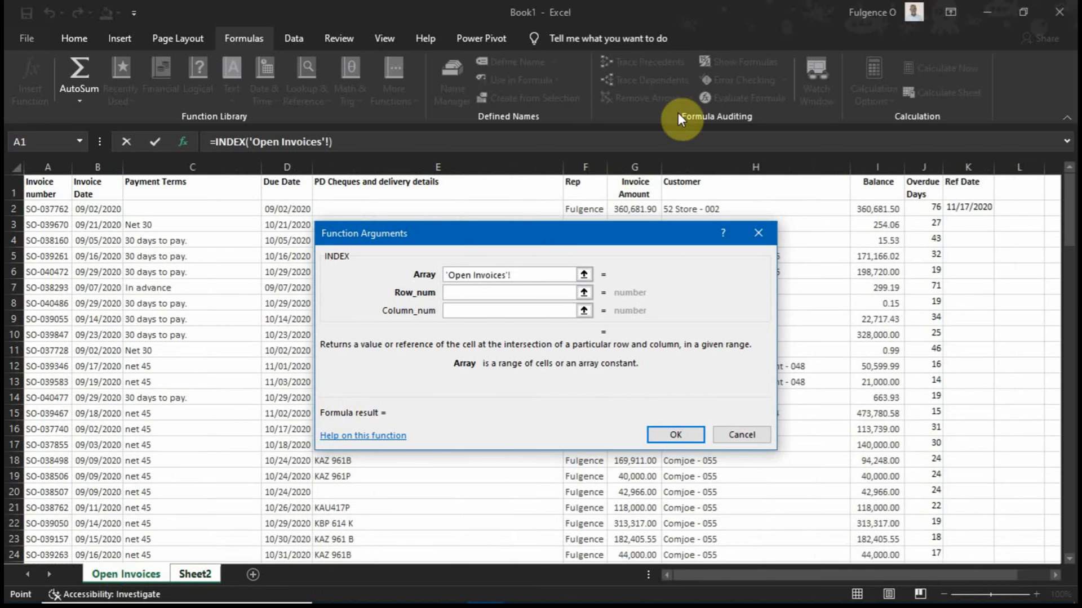
click(580, 166)
Nest a MATCH function as the row number of the INDEX formula in E3 and bring up its arguments
click(508, 294)
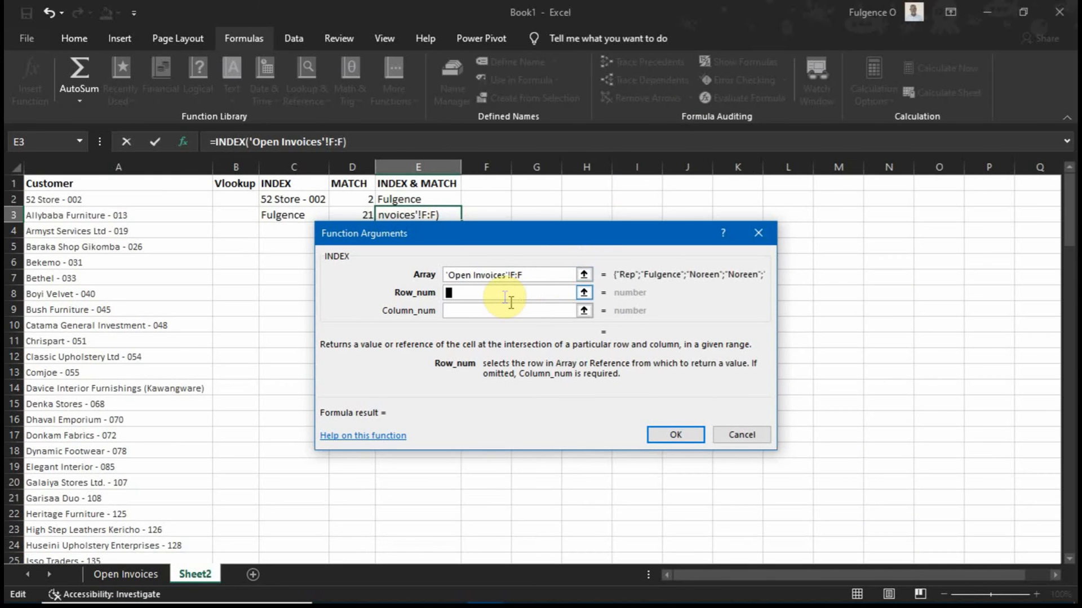
text(ma)
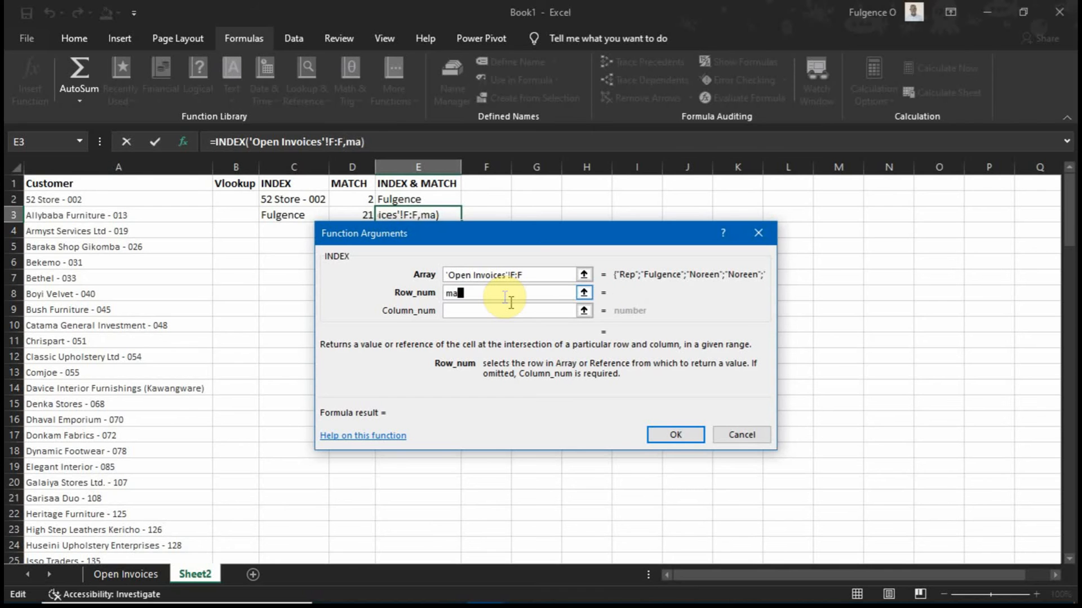
text(tch)
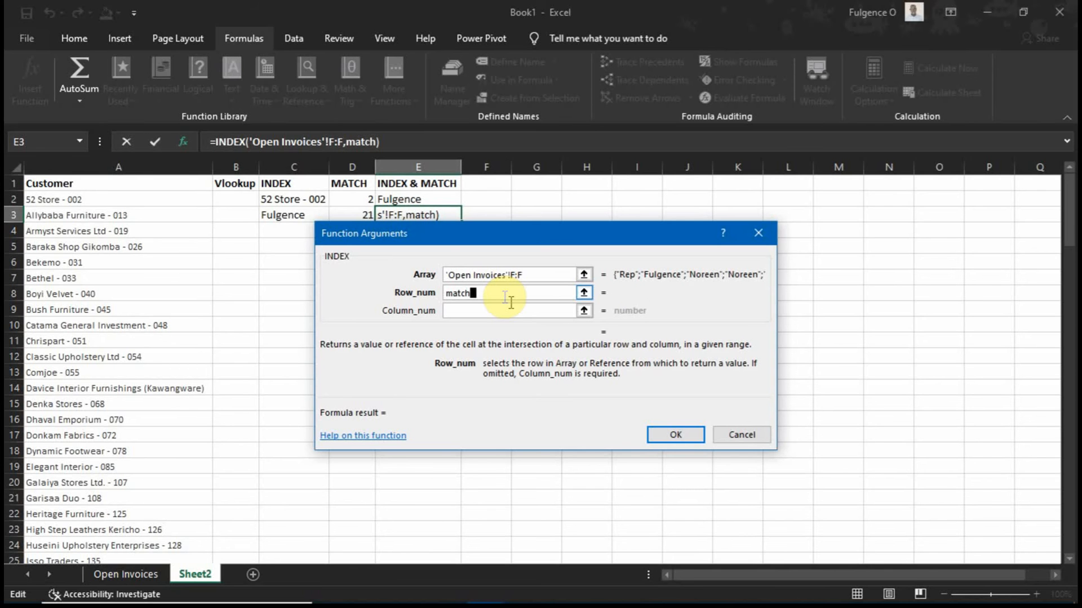
text(()
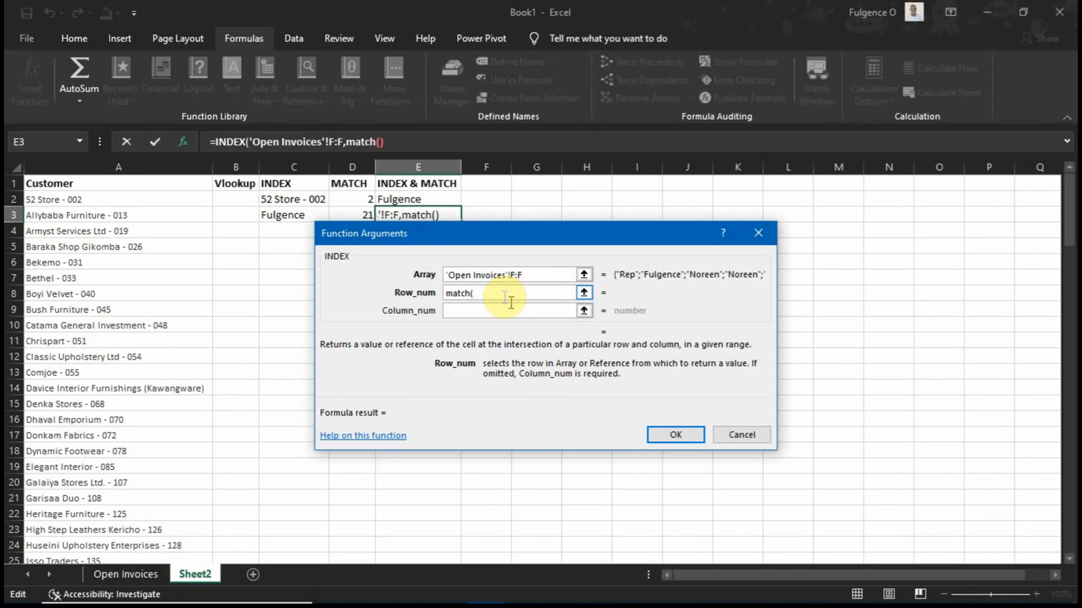
click(358, 142)
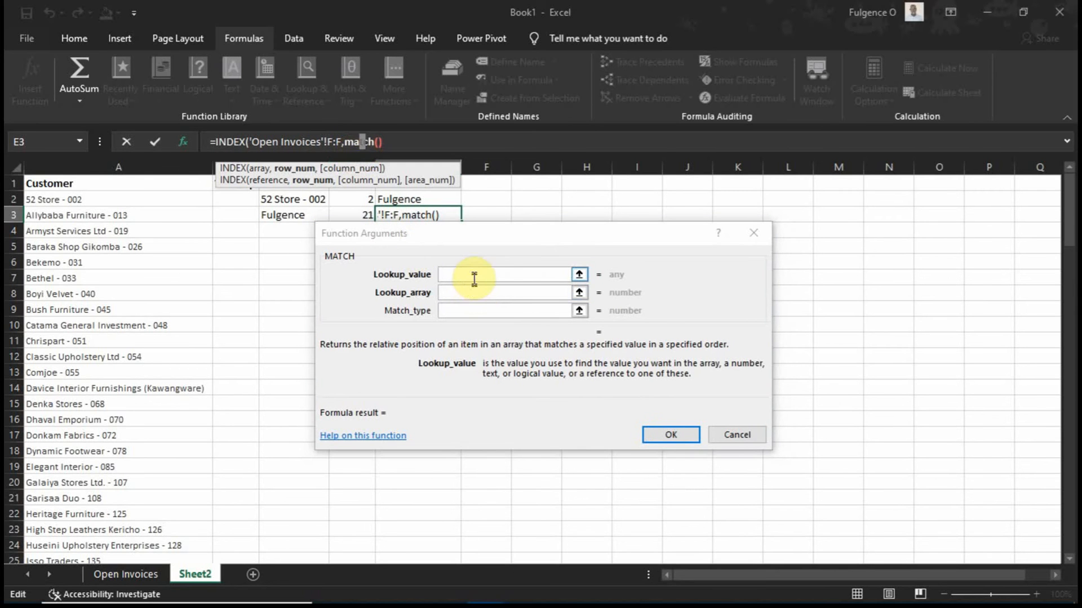
Make the nested MATCH look up customer cell A3 in the whole Customer column H of Open Invoices
click(480, 279)
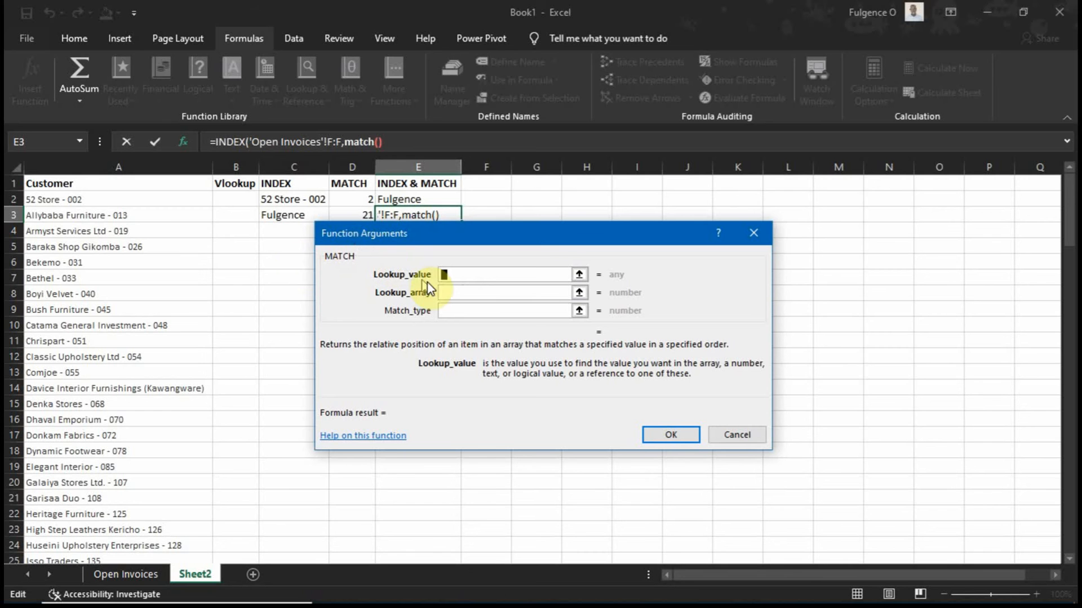
click(142, 215)
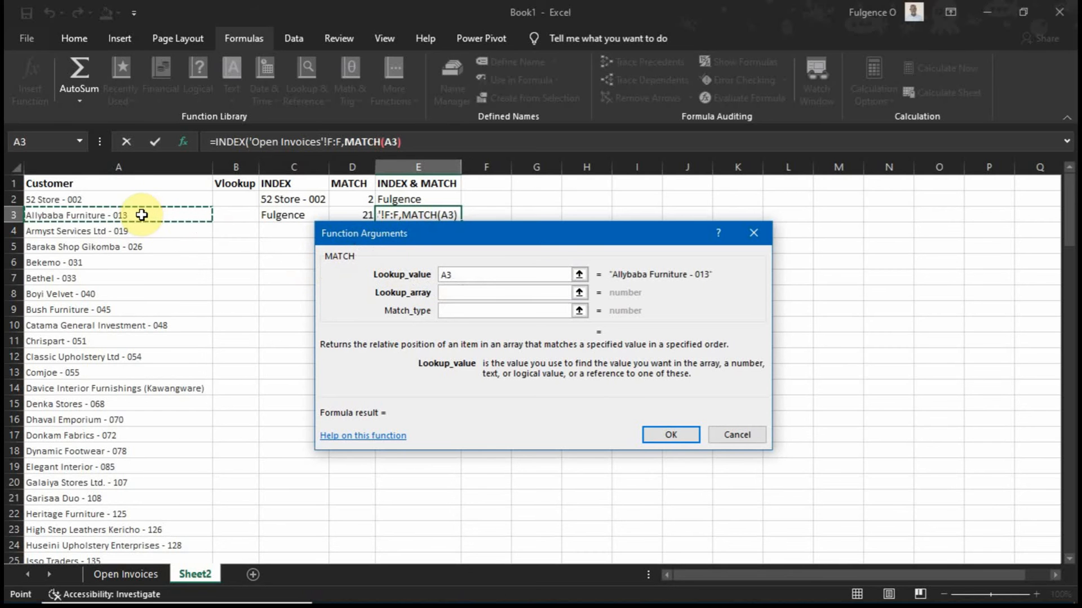
click(458, 293)
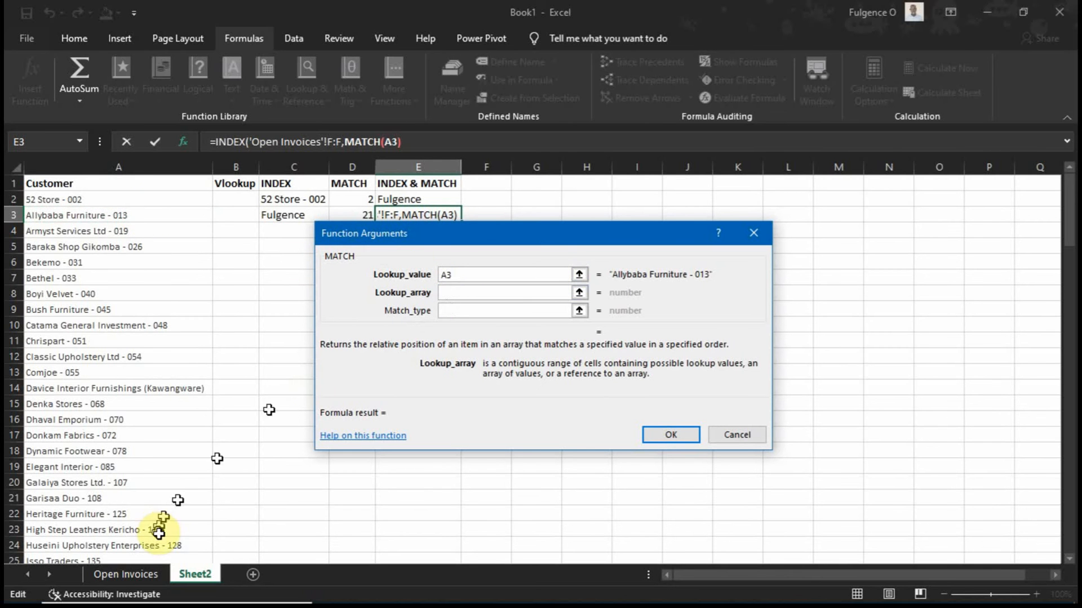
click(120, 580)
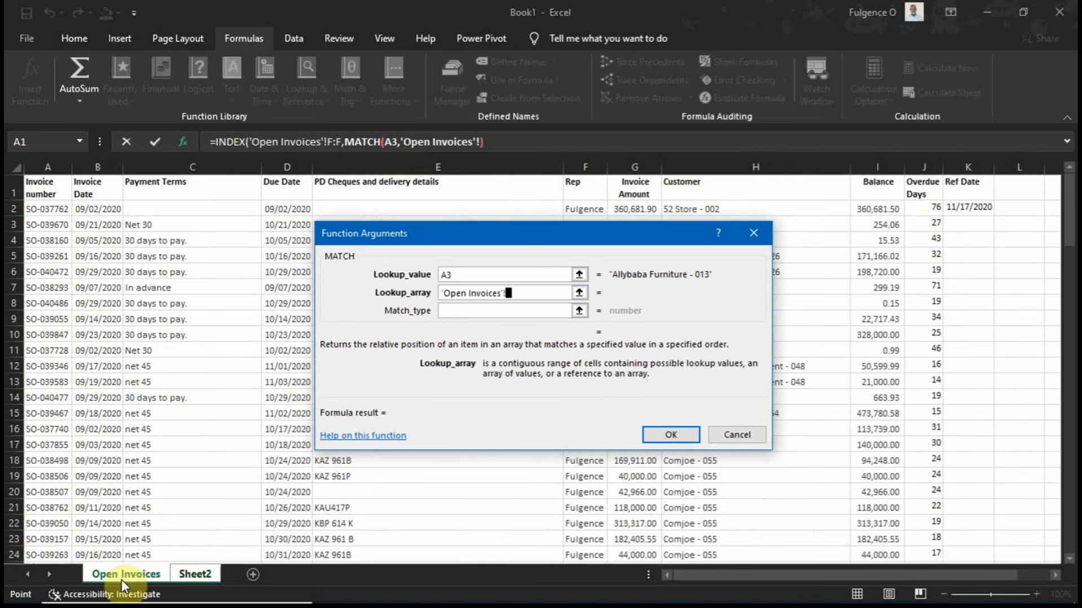
click(770, 169)
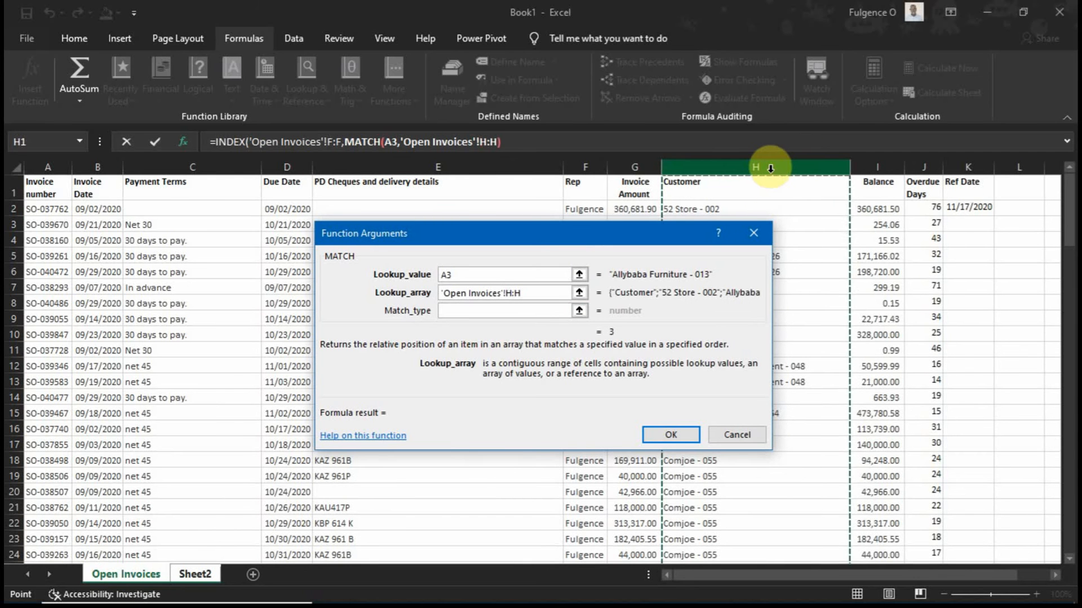
Set the match type to 0 and enter the E3 formula, accepting the proposed closing-parenthesis correction
click(518, 311)
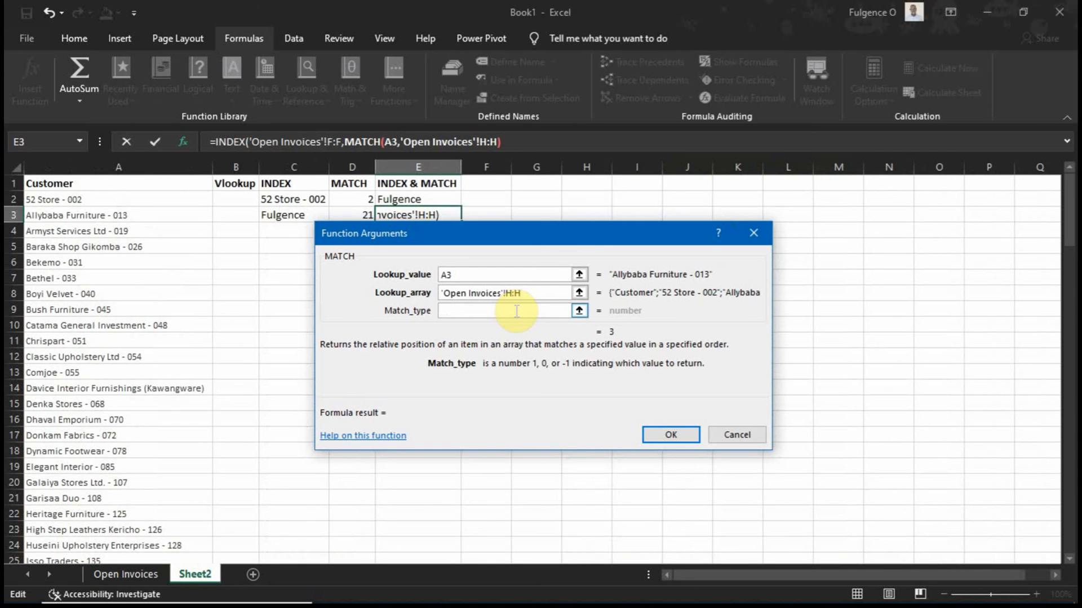
text(0)
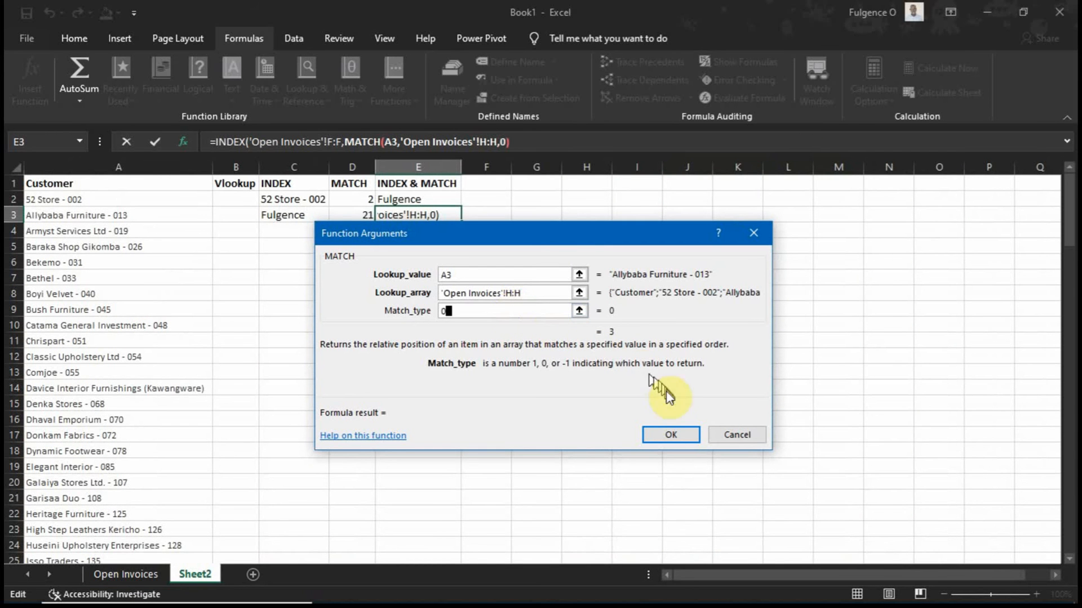
click(667, 435)
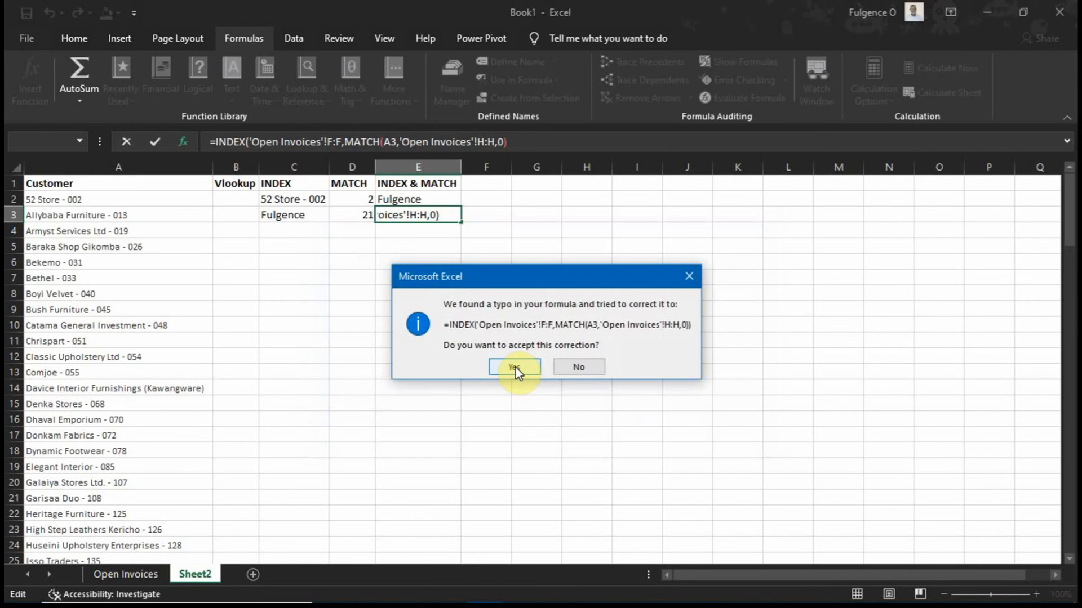
click(514, 368)
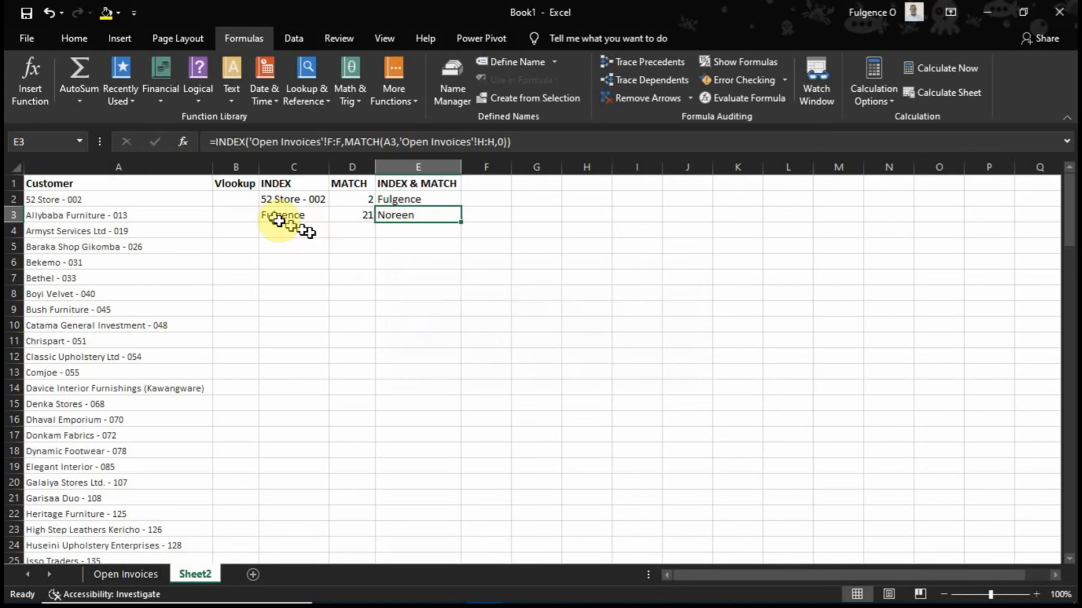
Insert a VLOOKUP function in B2 with customer cell A2 as its lookup value
click(233, 197)
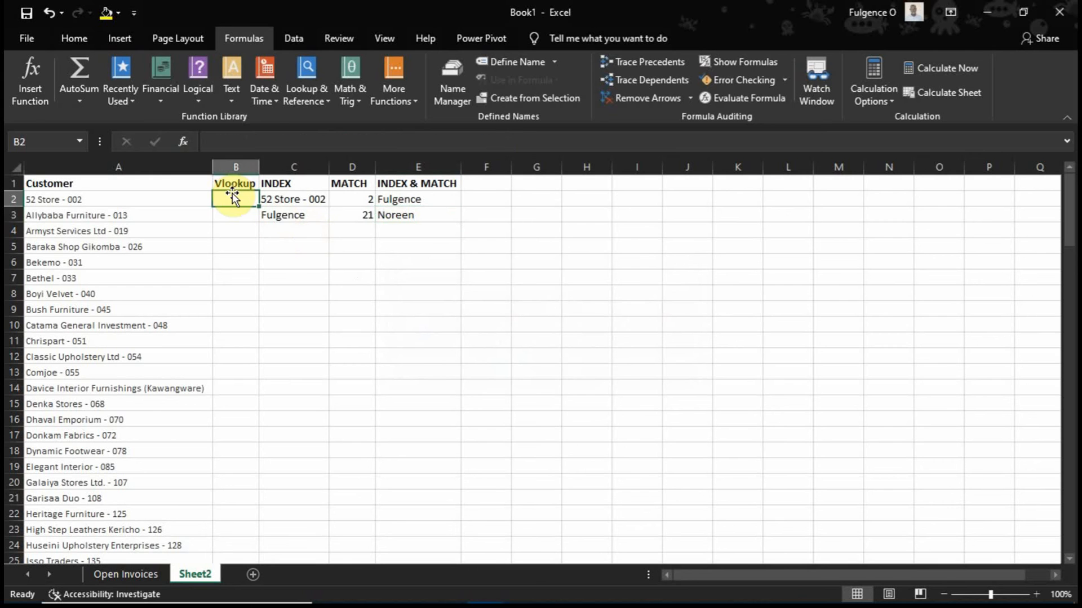
click(322, 64)
click(318, 458)
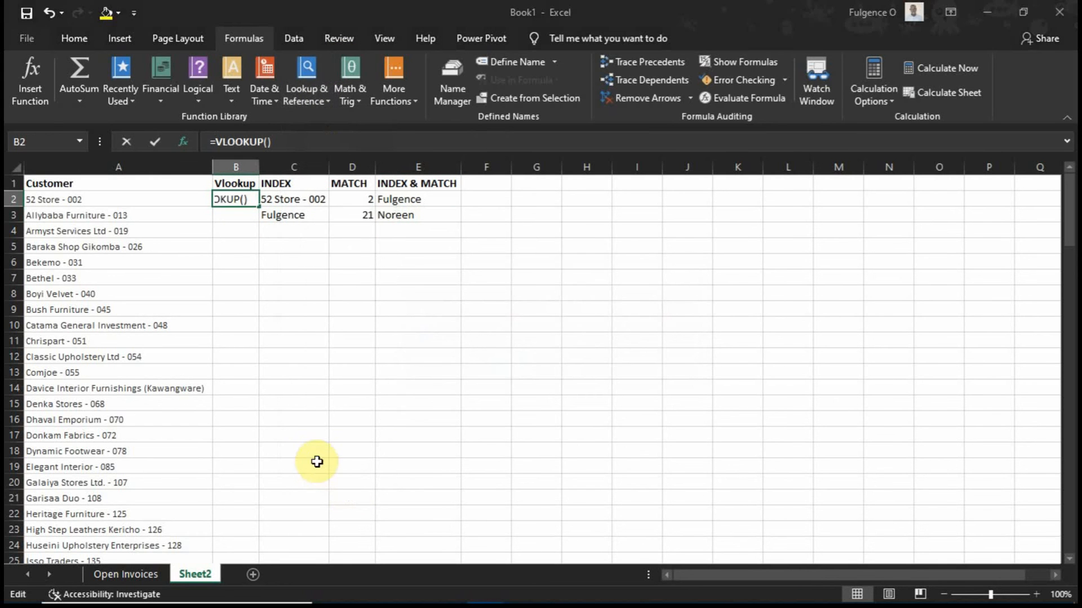
click(137, 201)
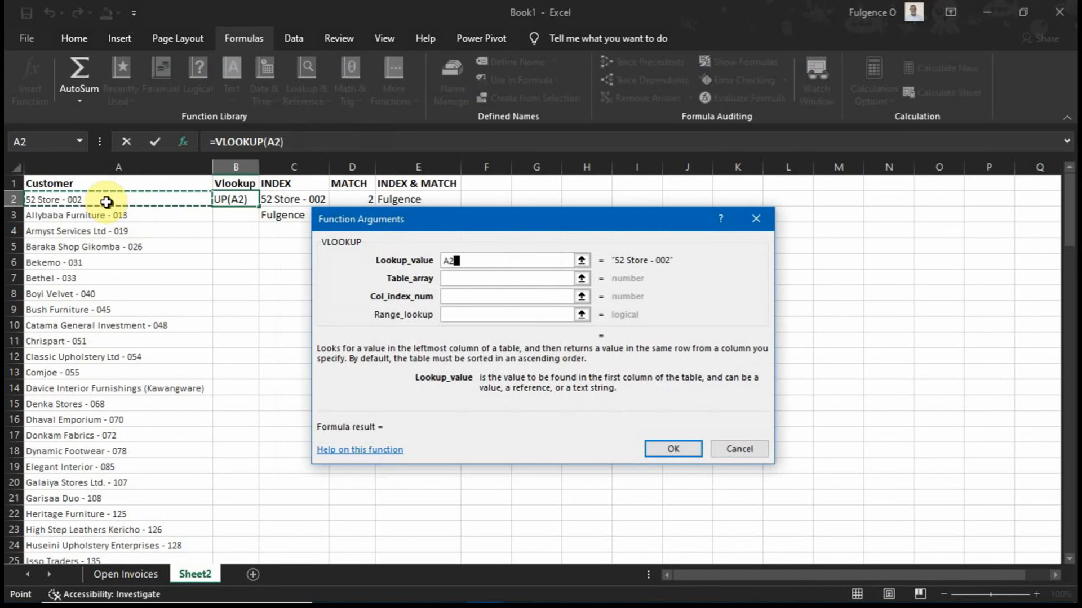
Set the VLOOKUP's table array to columns F to H of the Open Invoices sheet
click(477, 278)
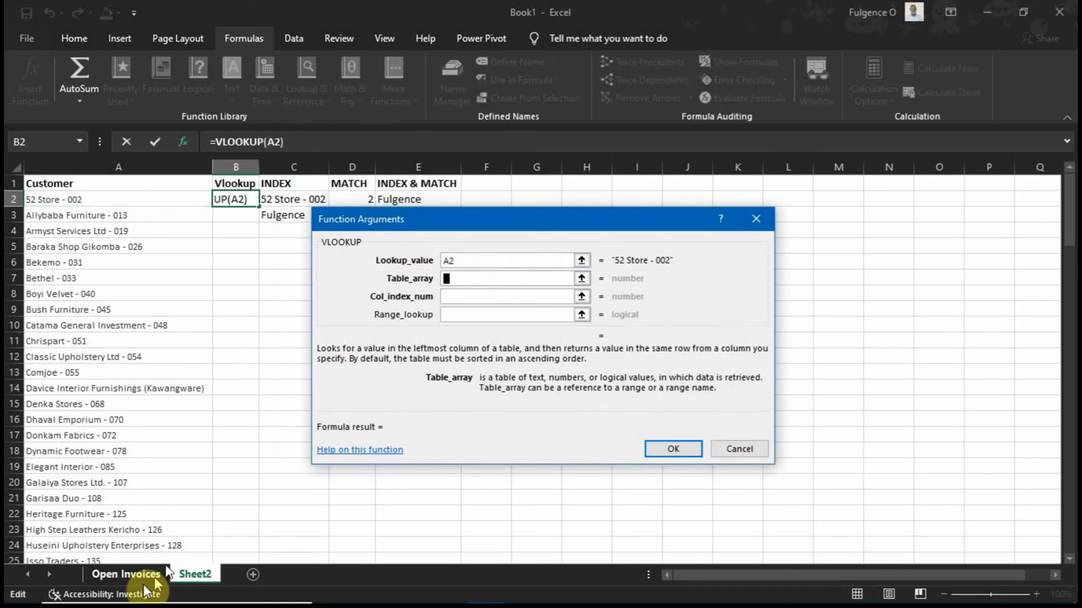
click(121, 574)
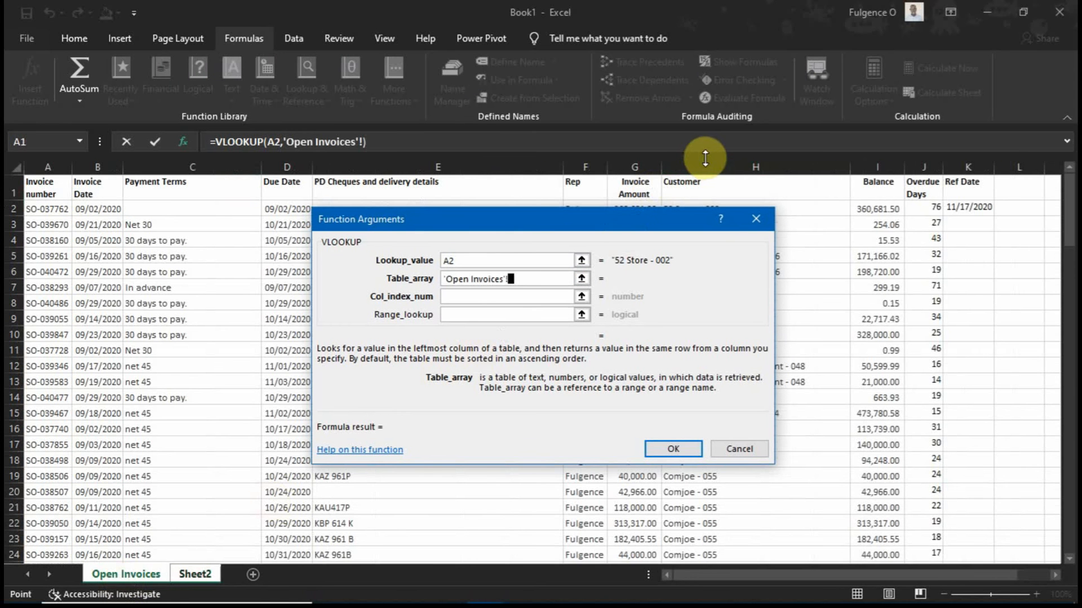
drag(705, 164, 597, 180)
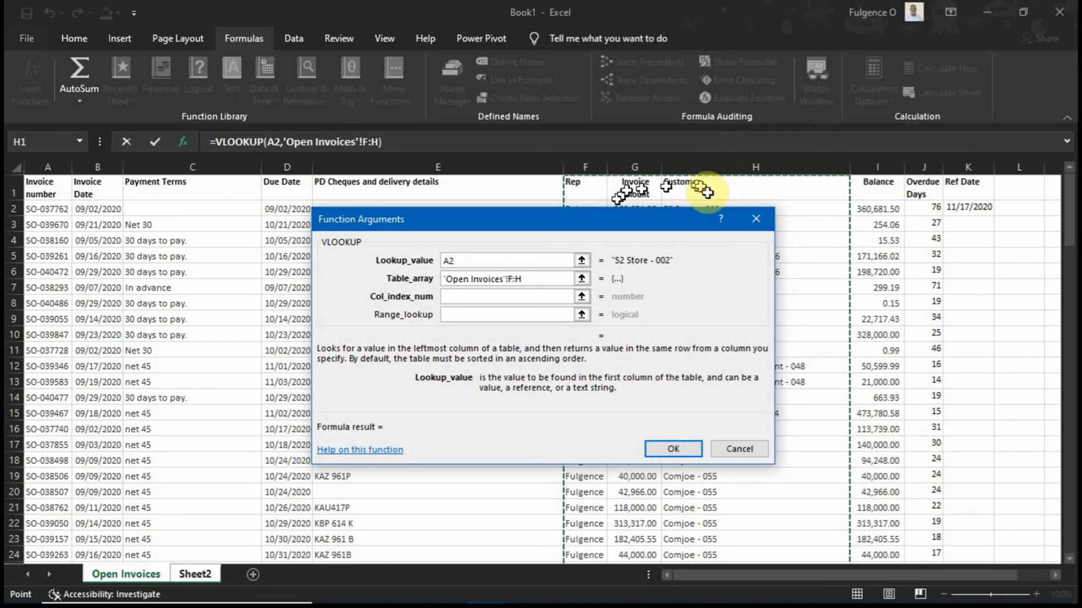
click(493, 297)
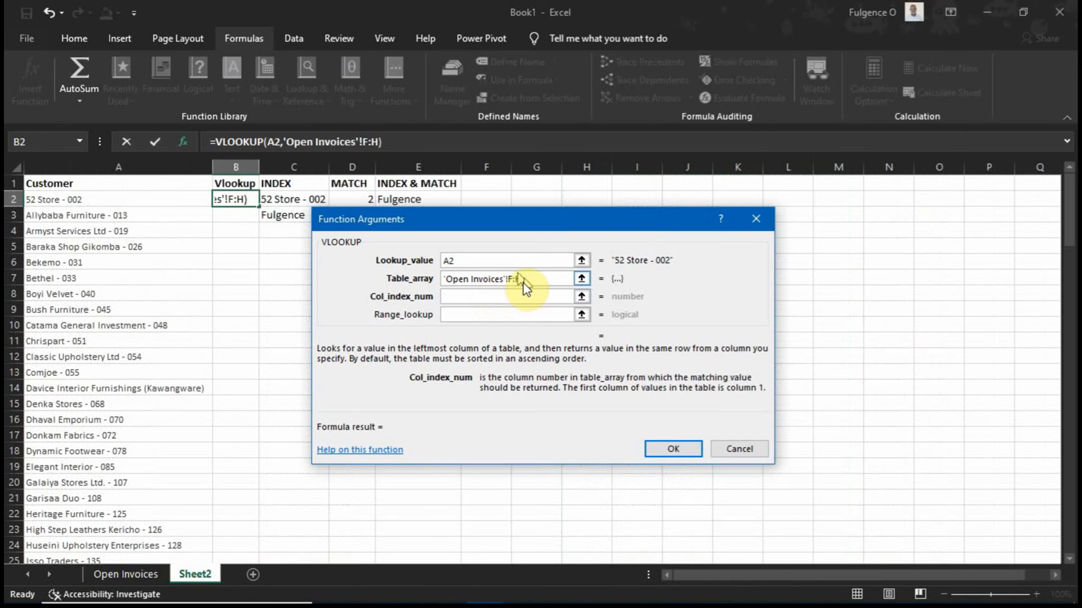
drag(526, 286, 429, 287)
key(BackSpace)
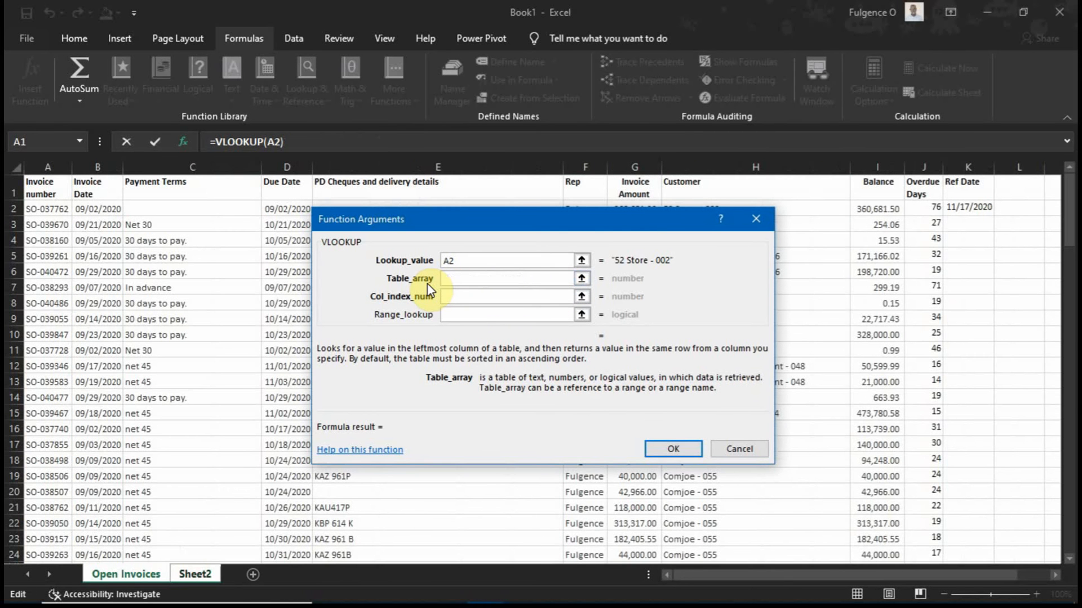
drag(681, 167, 597, 160)
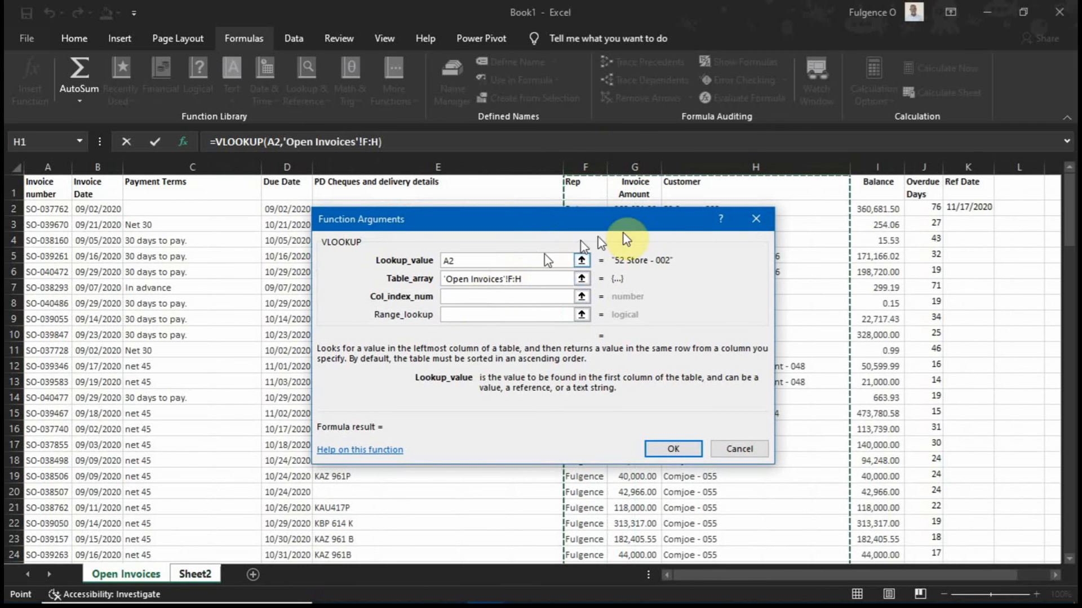
click(758, 165)
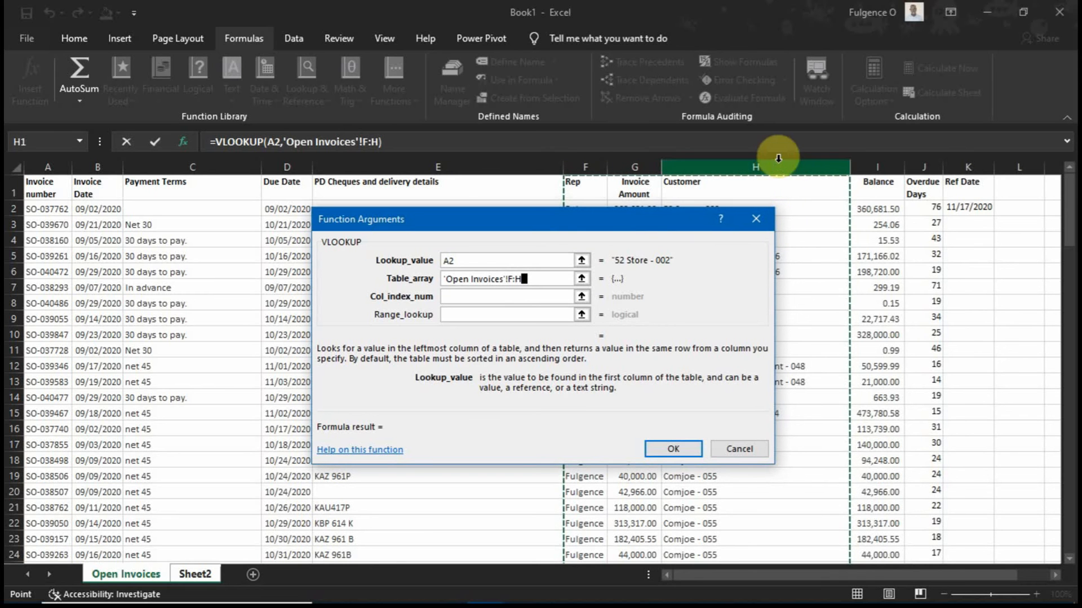
drag(688, 220, 526, 281)
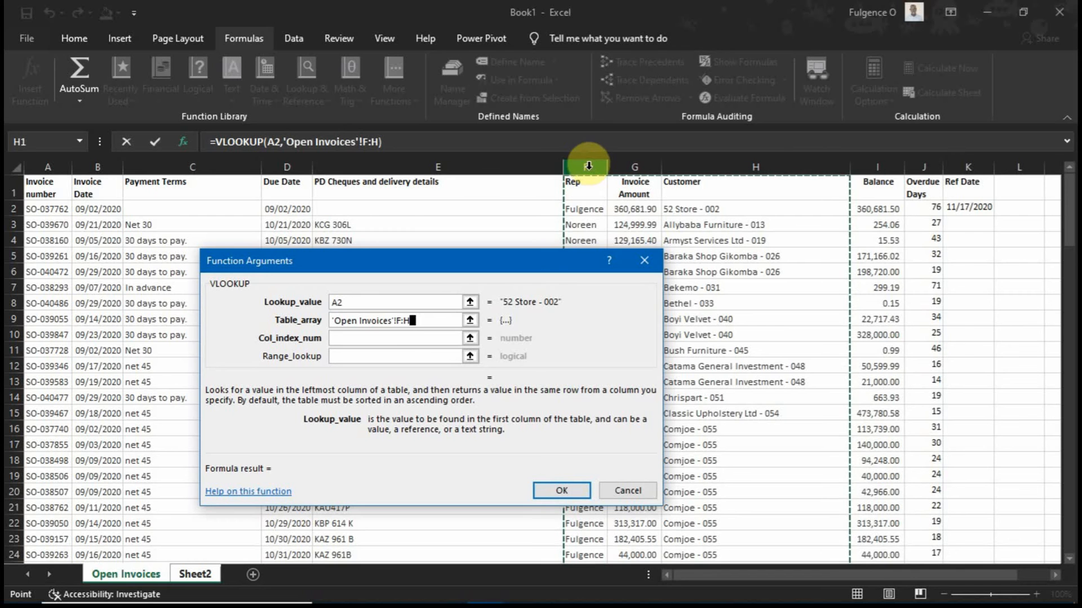
Set the column index number to -1 and the range lookup to false, and enter the VLOOKUP formula in B2
click(377, 339)
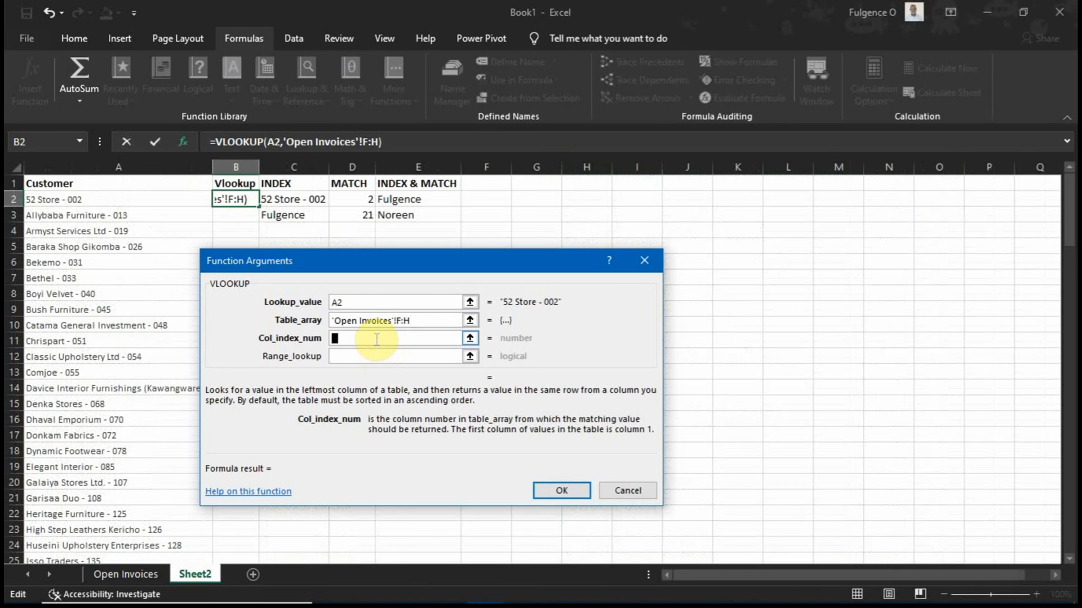
click(377, 358)
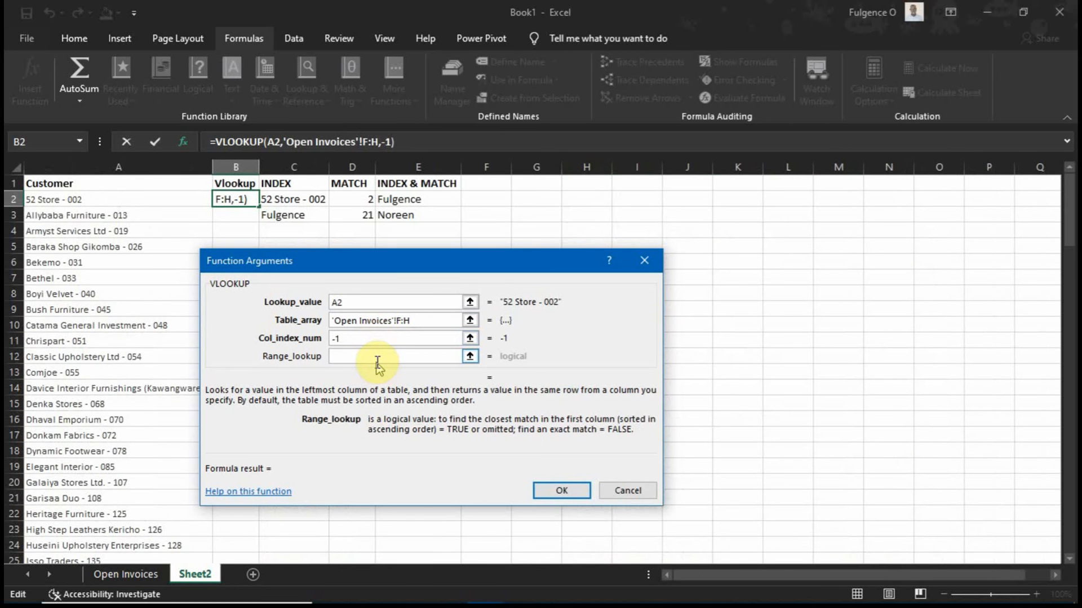
text(false)
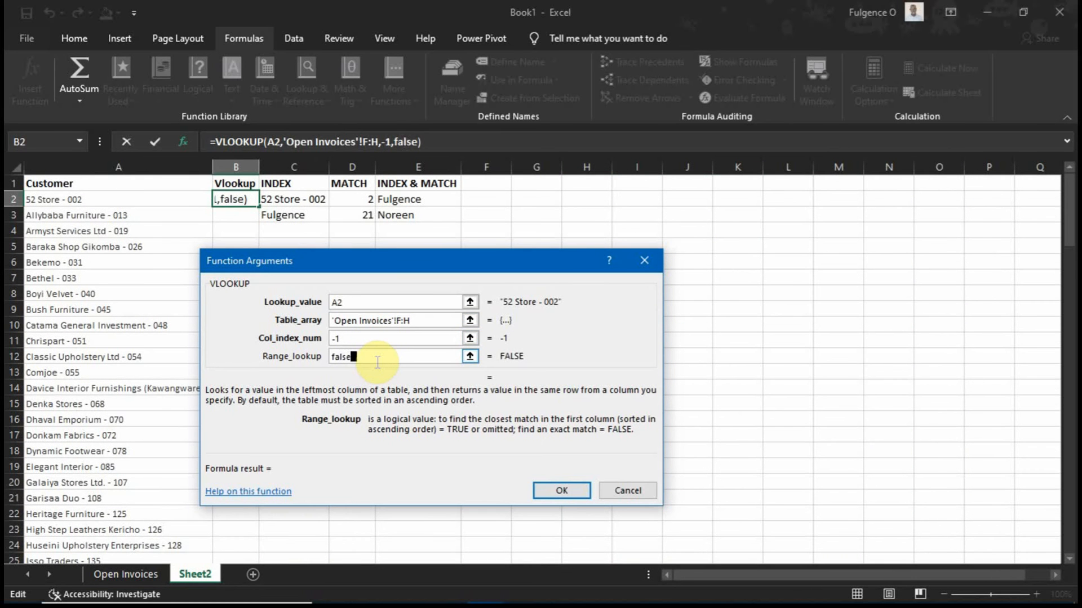
key(Return)
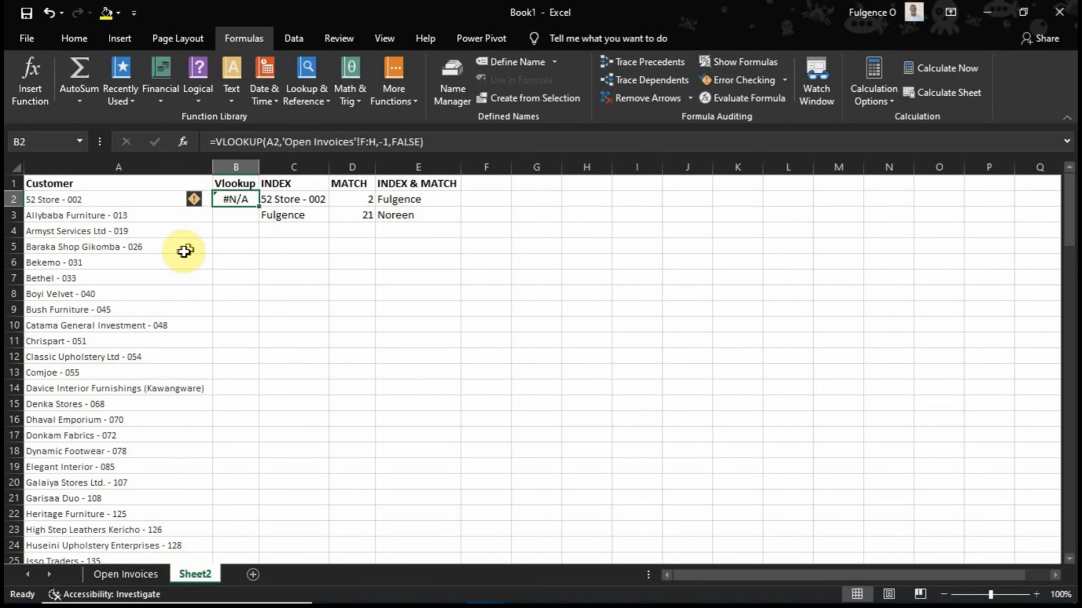
Compare the VLOOKUP formula in B2 with the INDEX and MATCH formula in E2, and examine the column layout of Open Invoices
mouse_move(410, 203)
mouse_down()
mouse_move(415, 230)
mouse_move(417, 201)
mouse_move(418, 212)
mouse_up()
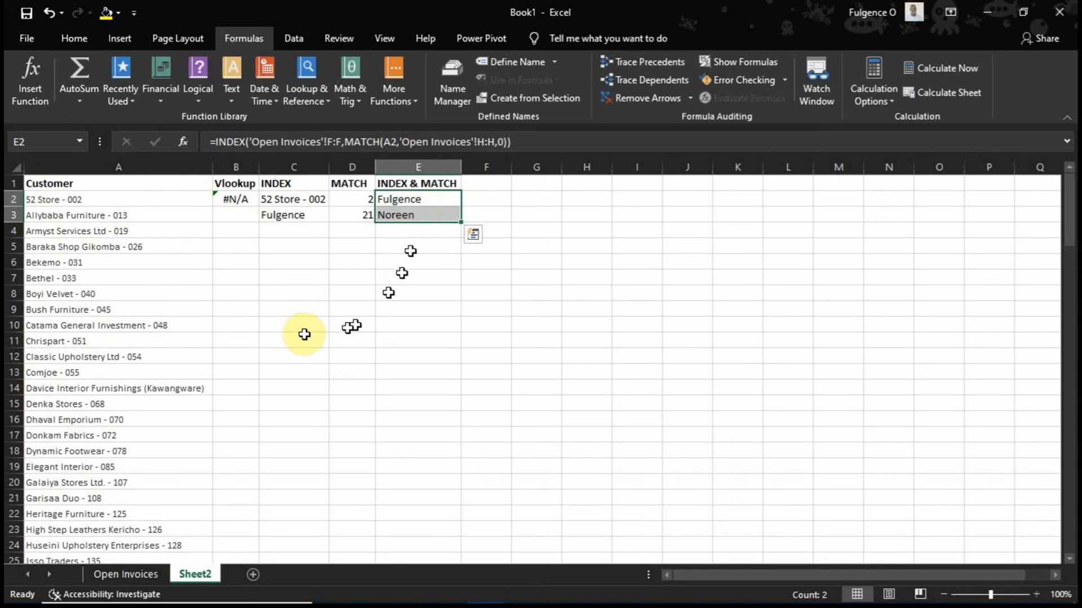
click(235, 186)
click(232, 200)
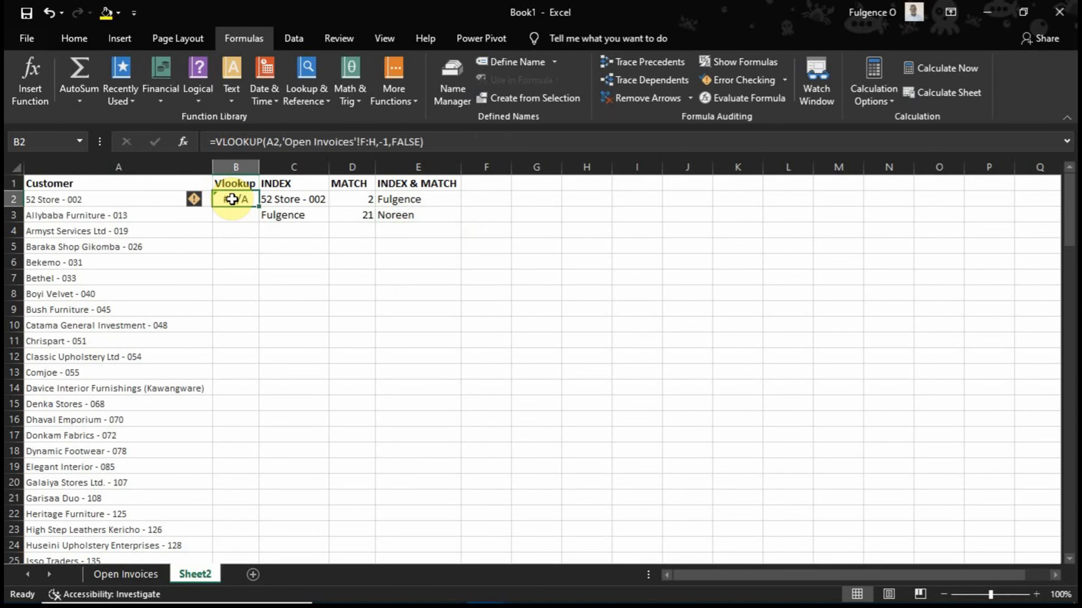
click(288, 141)
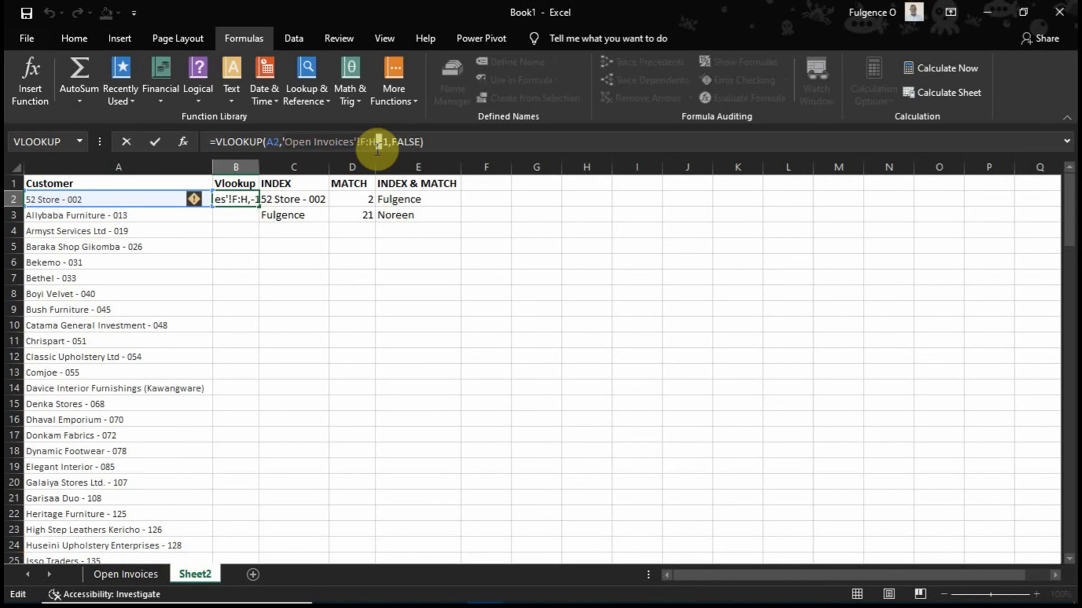
key(Return)
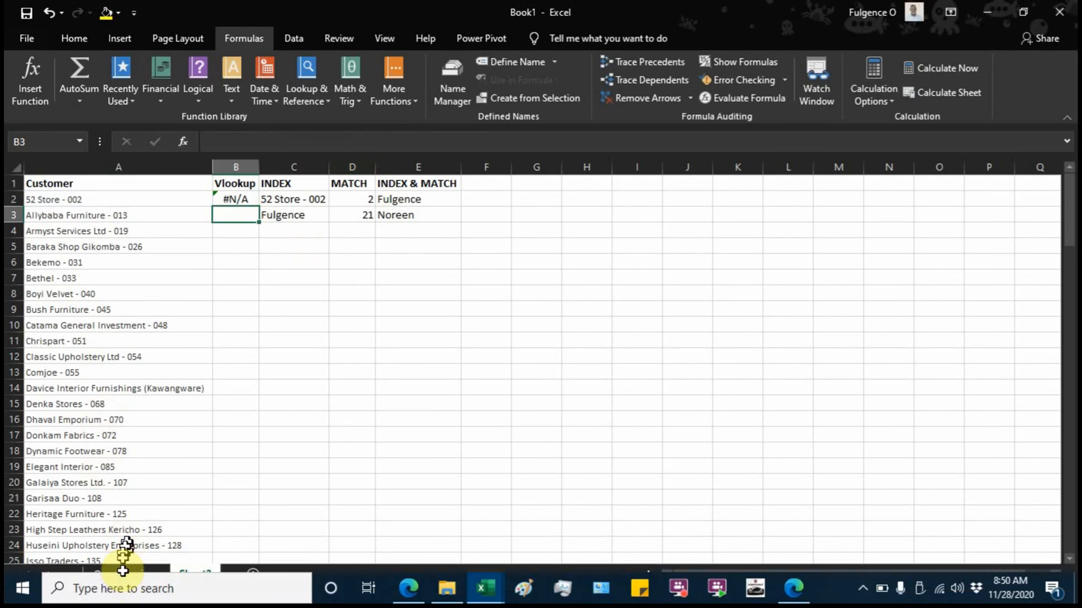
click(123, 574)
click(90, 165)
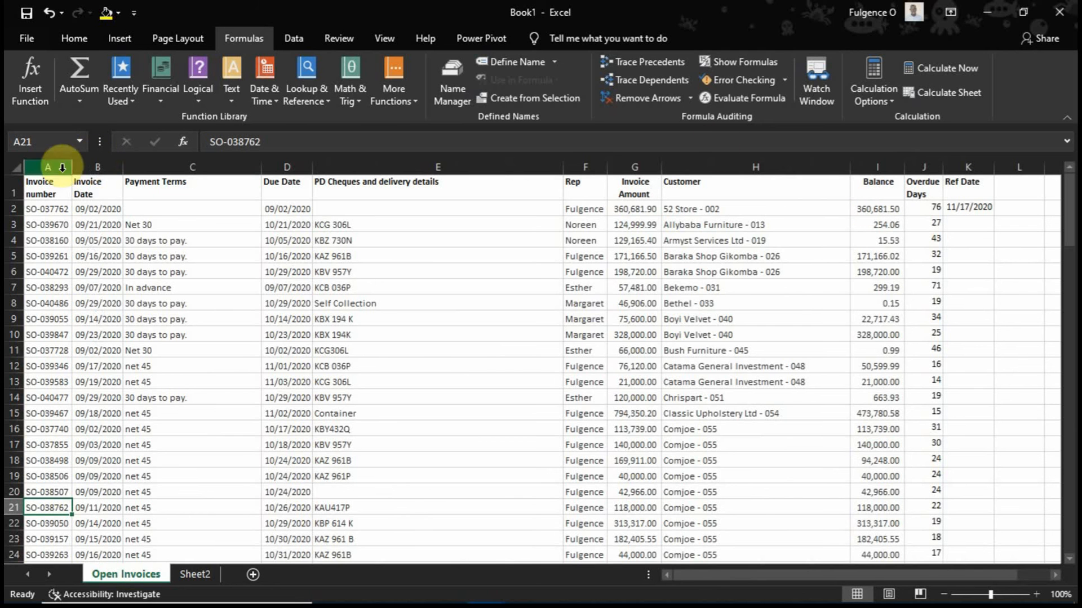
click(196, 574)
click(386, 200)
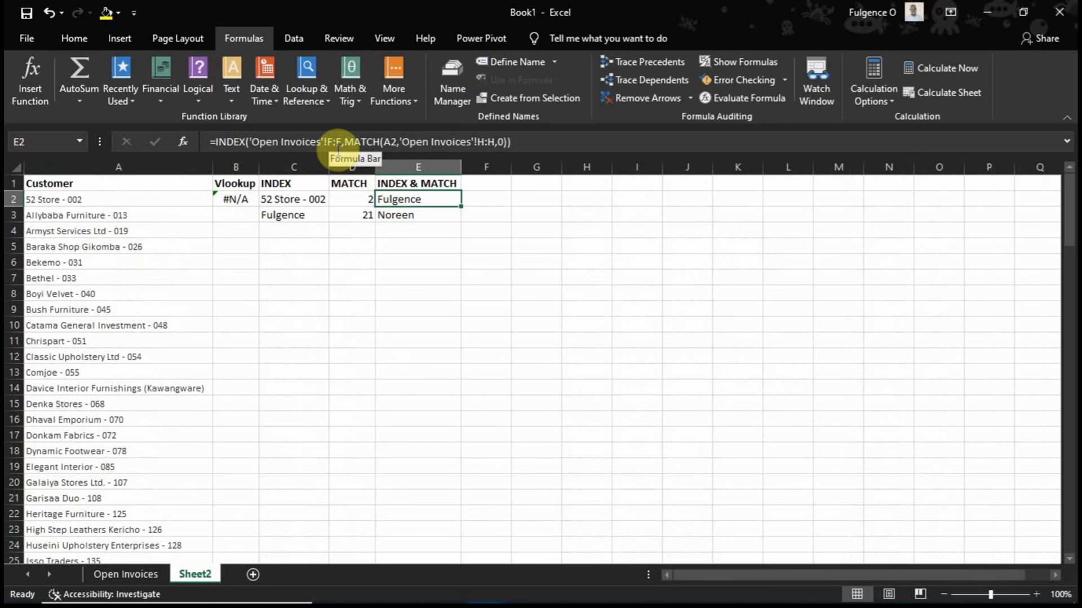
click(115, 575)
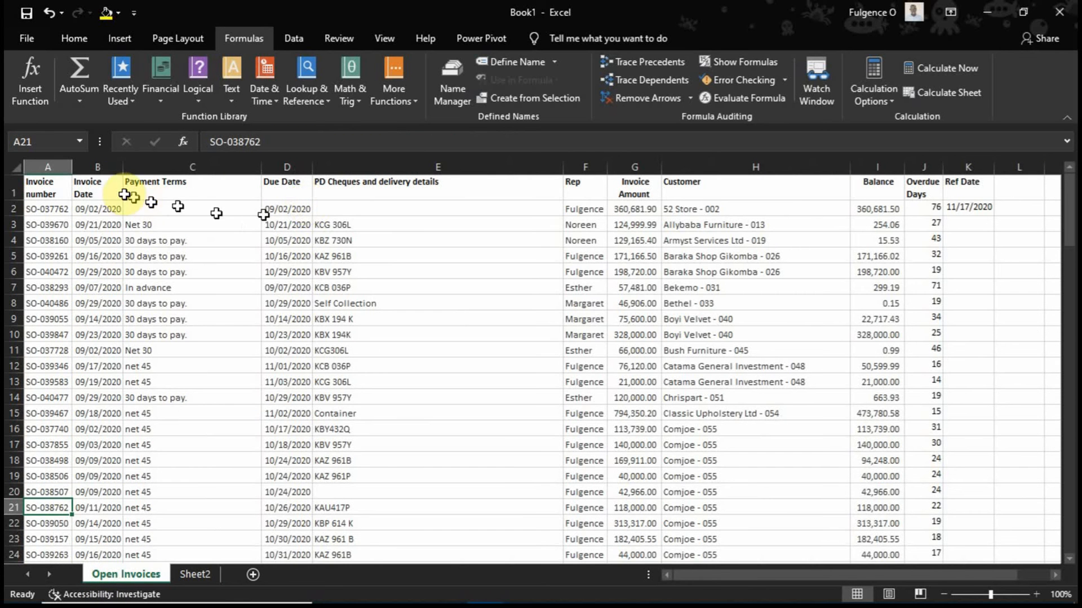
drag(45, 167, 551, 179)
drag(877, 167, 974, 164)
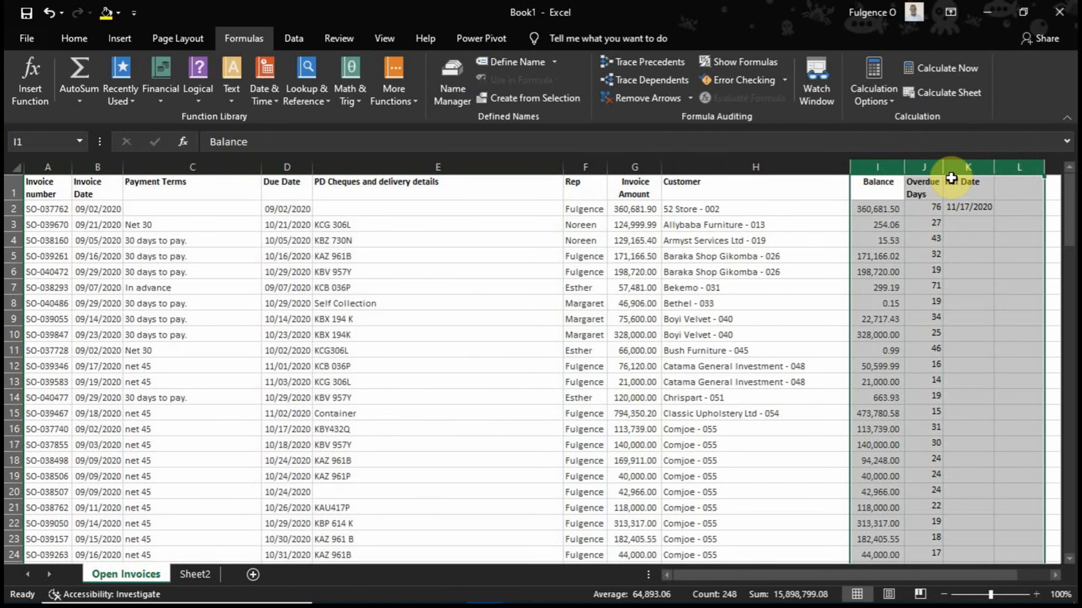
Fill the INDEX and MATCH formula in E3 on Sheet2 down through E20
click(191, 575)
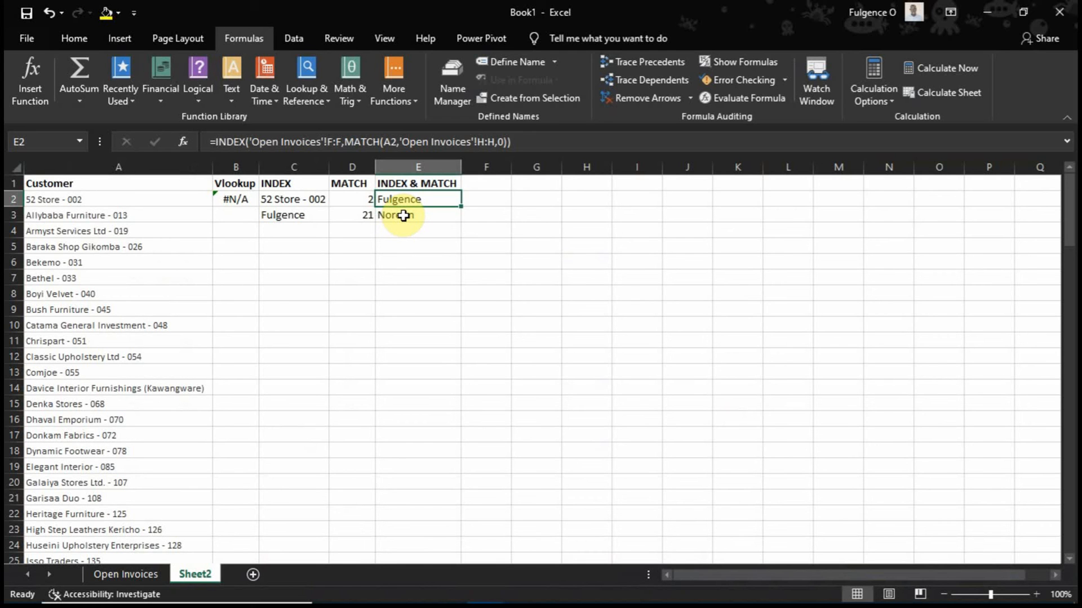
click(404, 216)
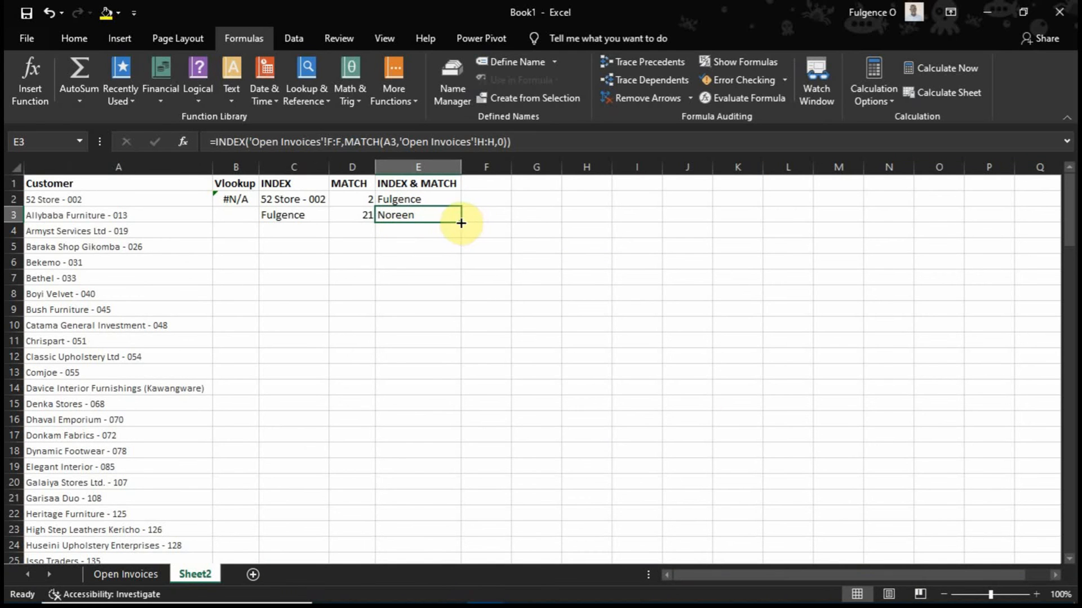
drag(460, 224, 419, 490)
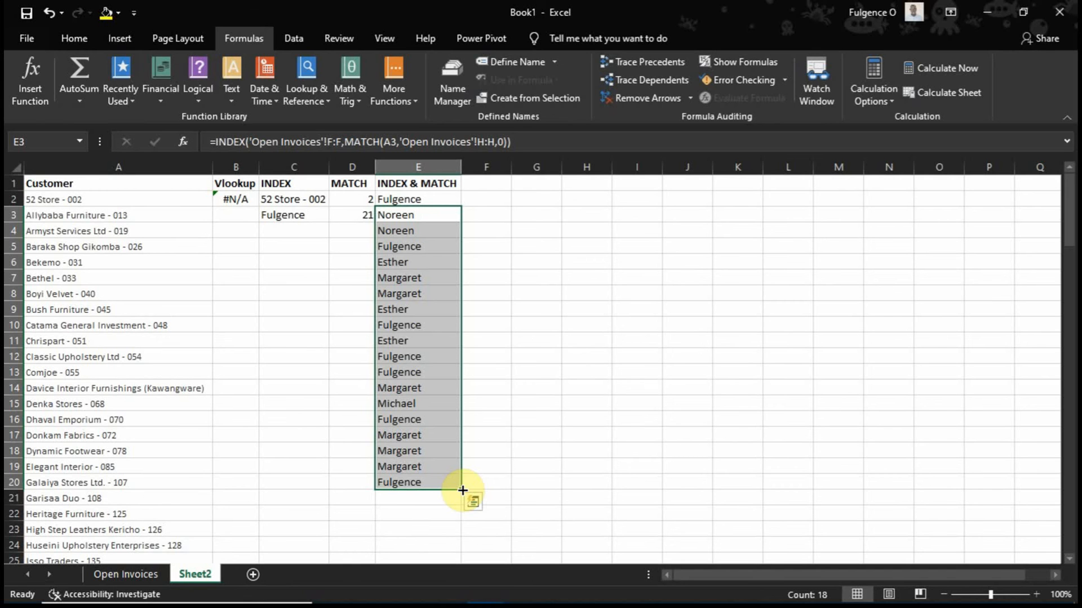
key(Up)
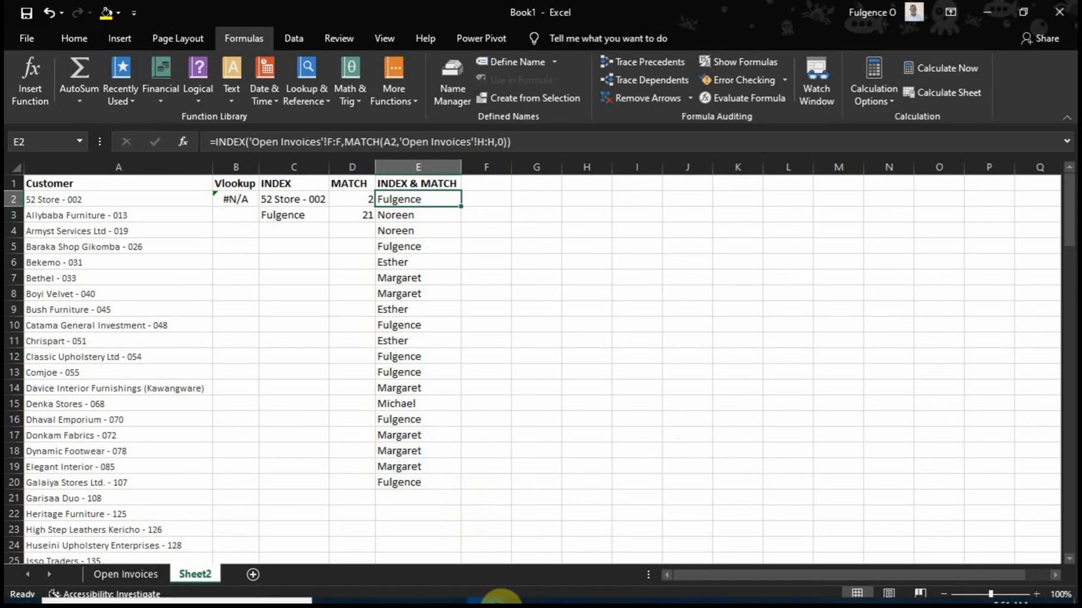
click(413, 594)
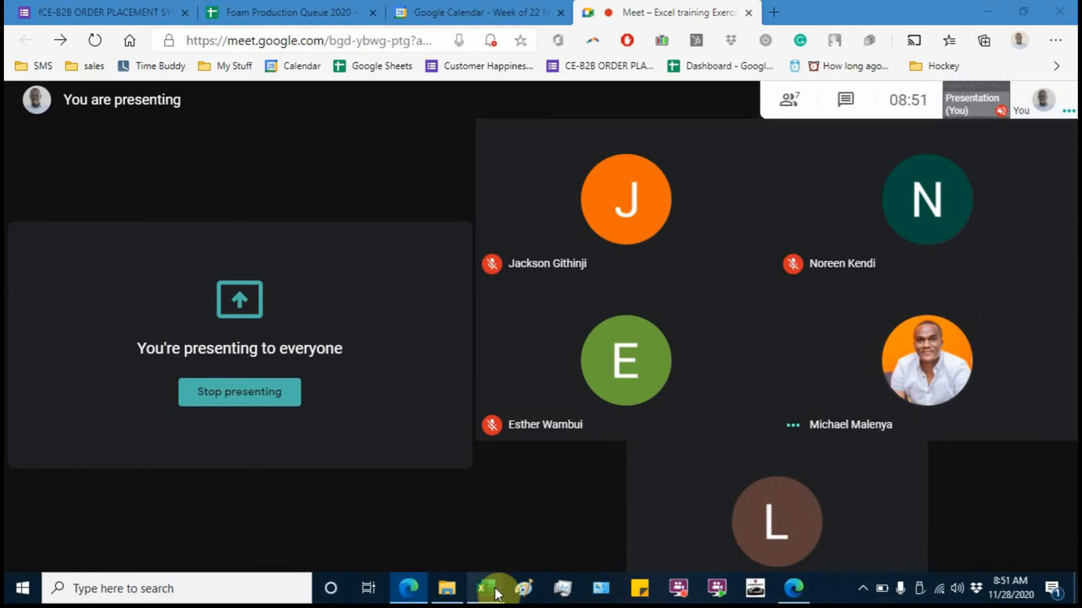
mouse_move(492, 596)
click(538, 521)
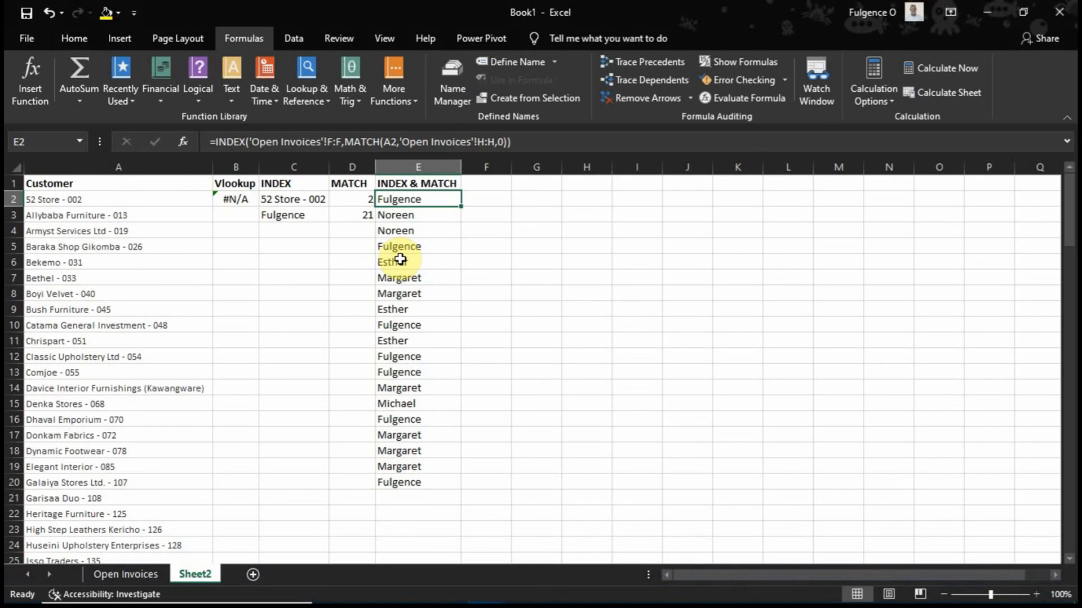
Clear all the formulas under the INDEX & MATCH heading, cells E2 to E20, and go back to E2
key(ctrl+shift+Down)
key(Delete)
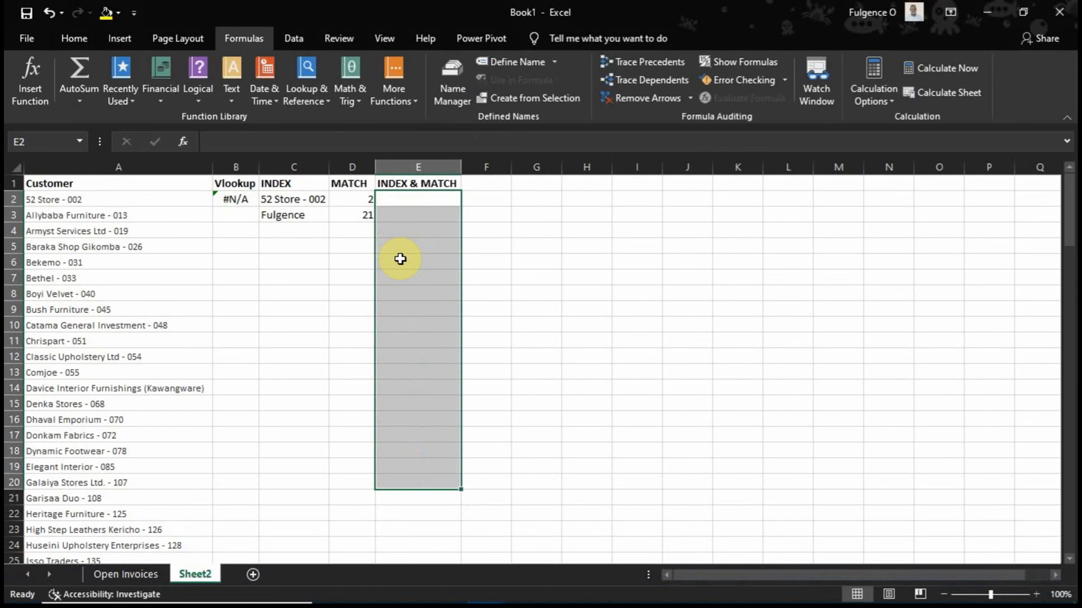
key(Up)
key(Down)
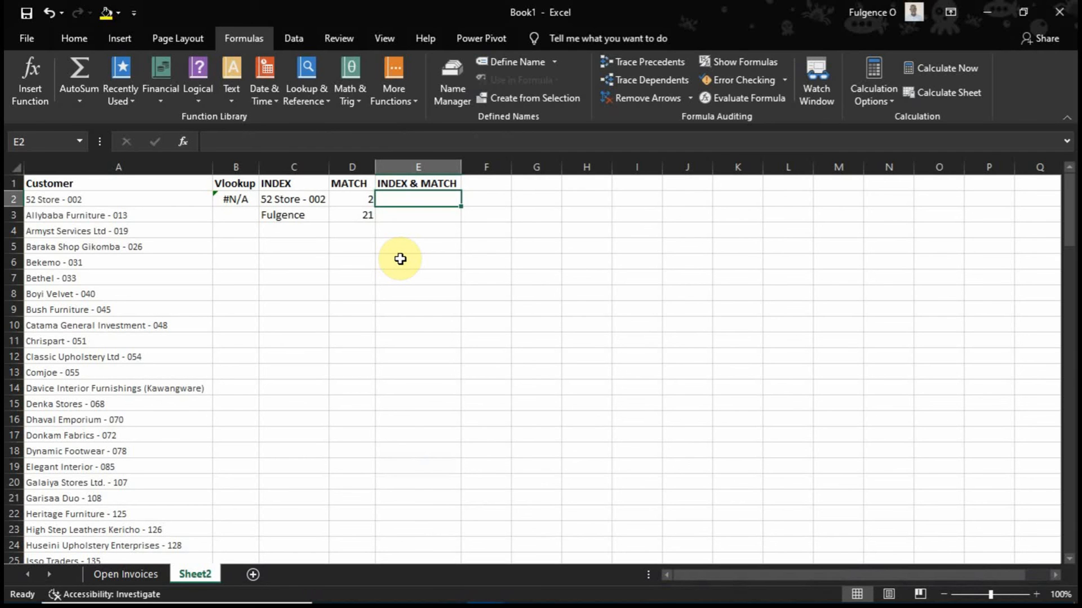
Review customer cell A2 and the Customer and Rep columns of Open Invoices, and return to Sheet2
click(128, 201)
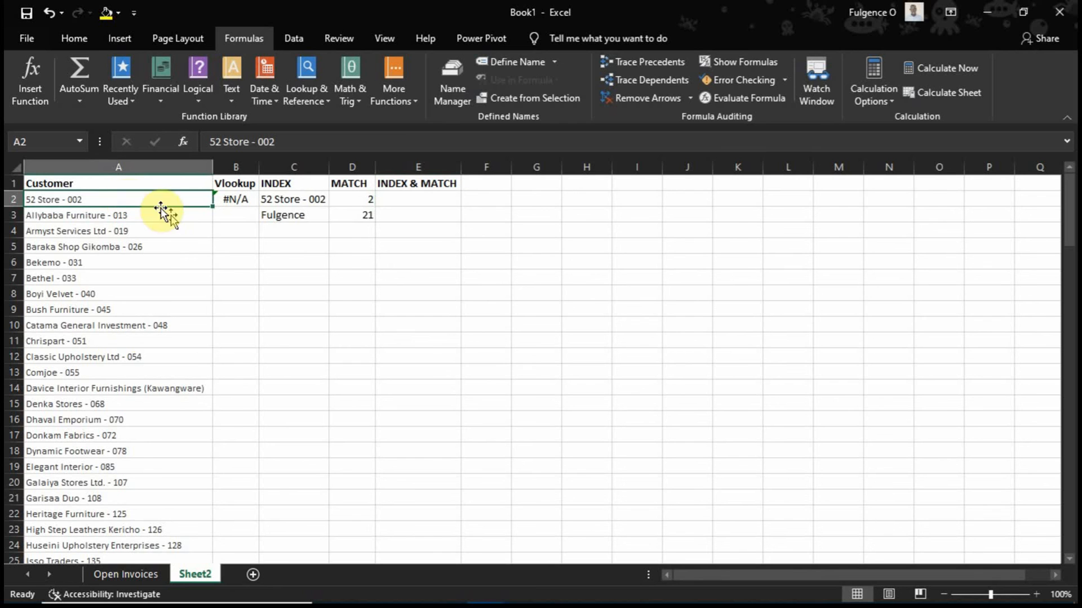
click(115, 575)
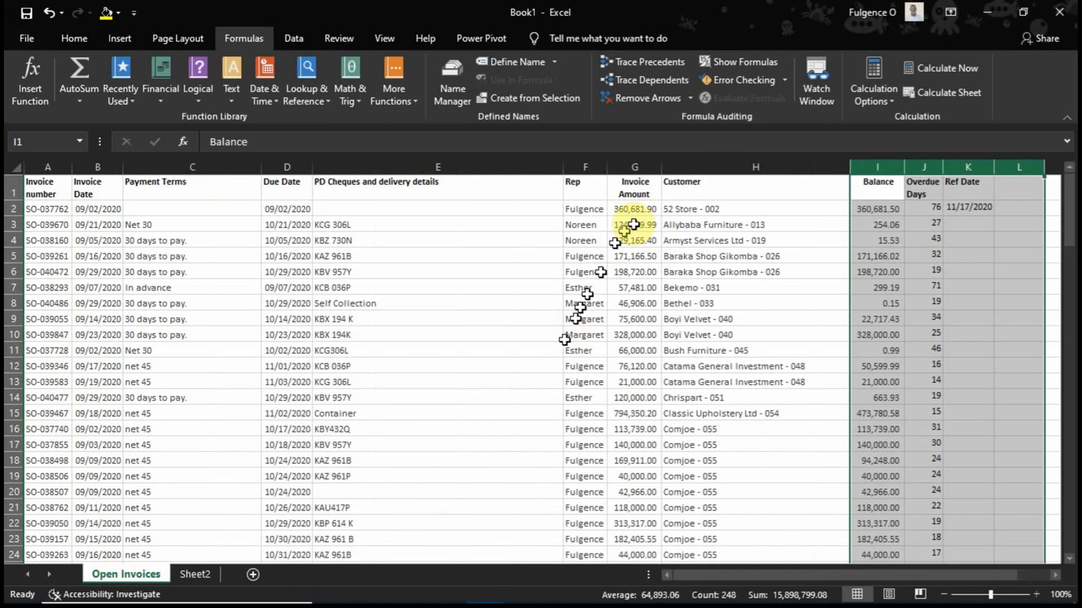
click(713, 167)
click(597, 165)
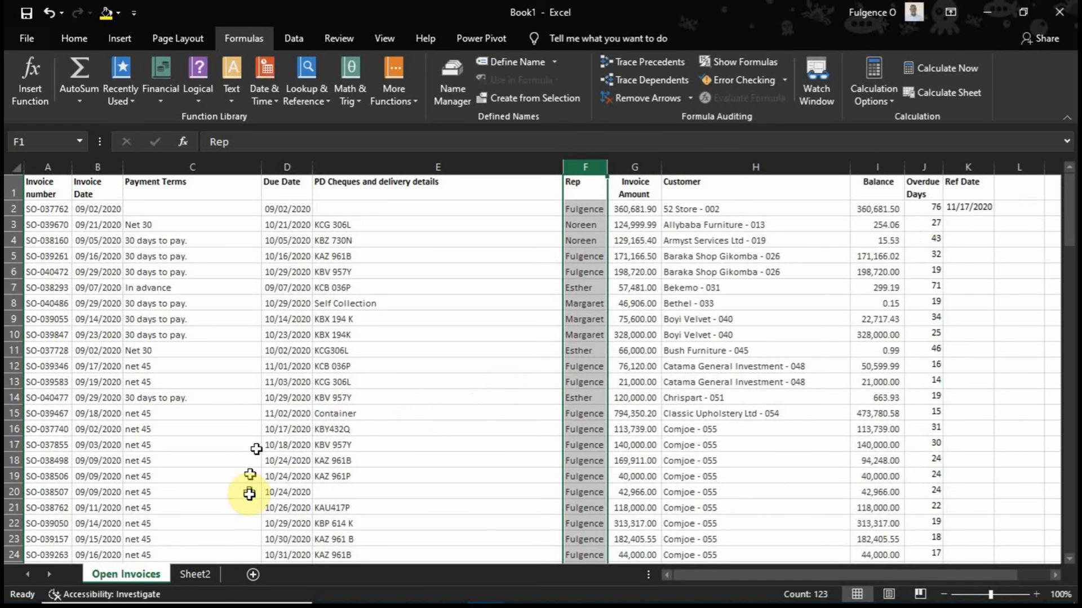
click(212, 575)
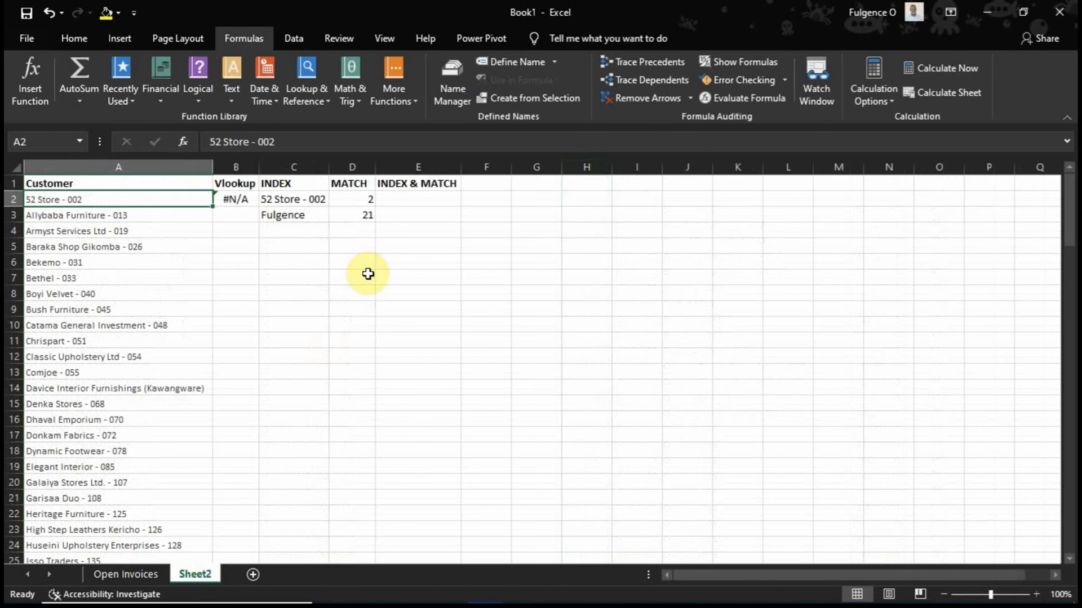
Start an INDEX formula in E2 with the array,row_num,column_num arguments and set its array to column F (Rep) of Open Invoices
click(394, 200)
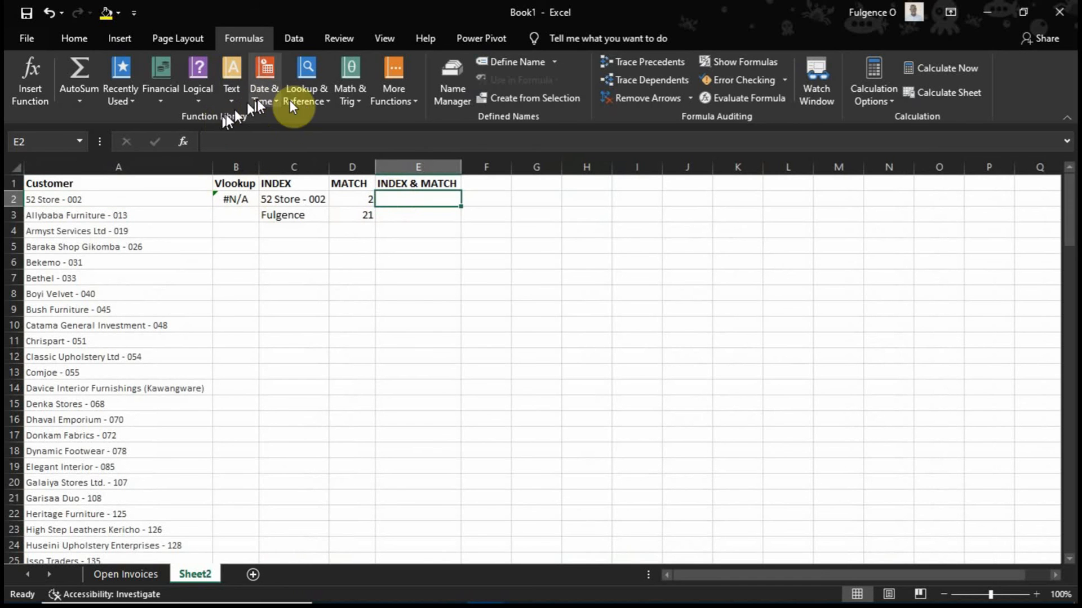
click(306, 97)
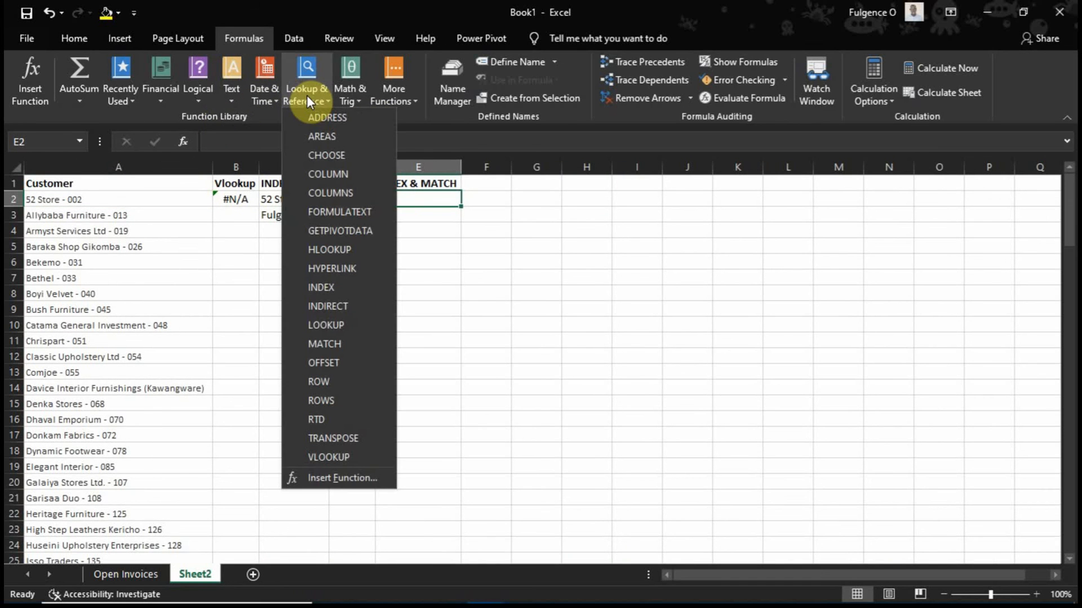
click(328, 287)
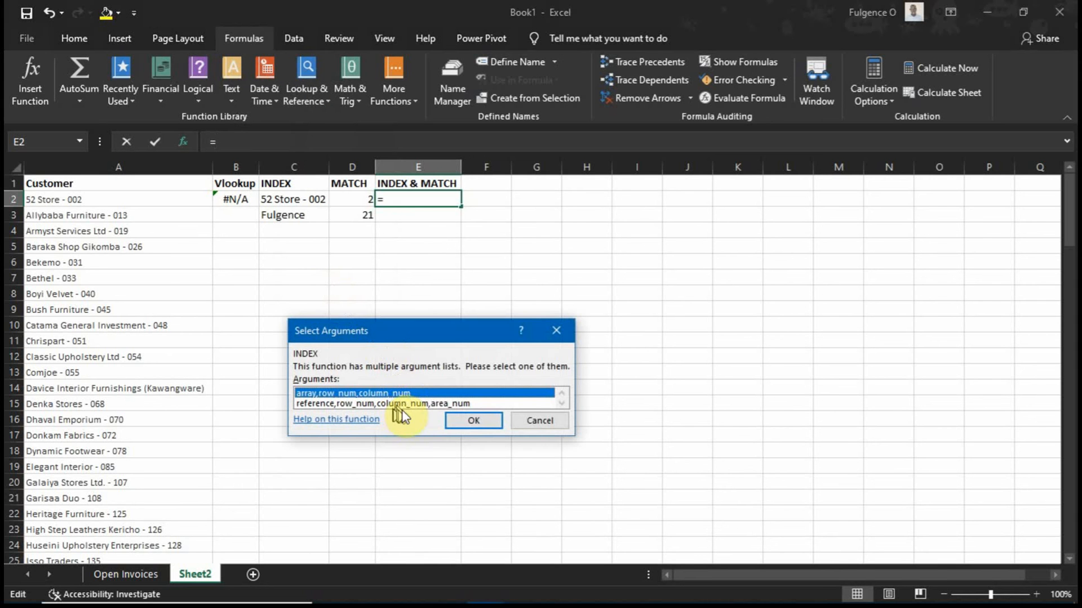
click(454, 425)
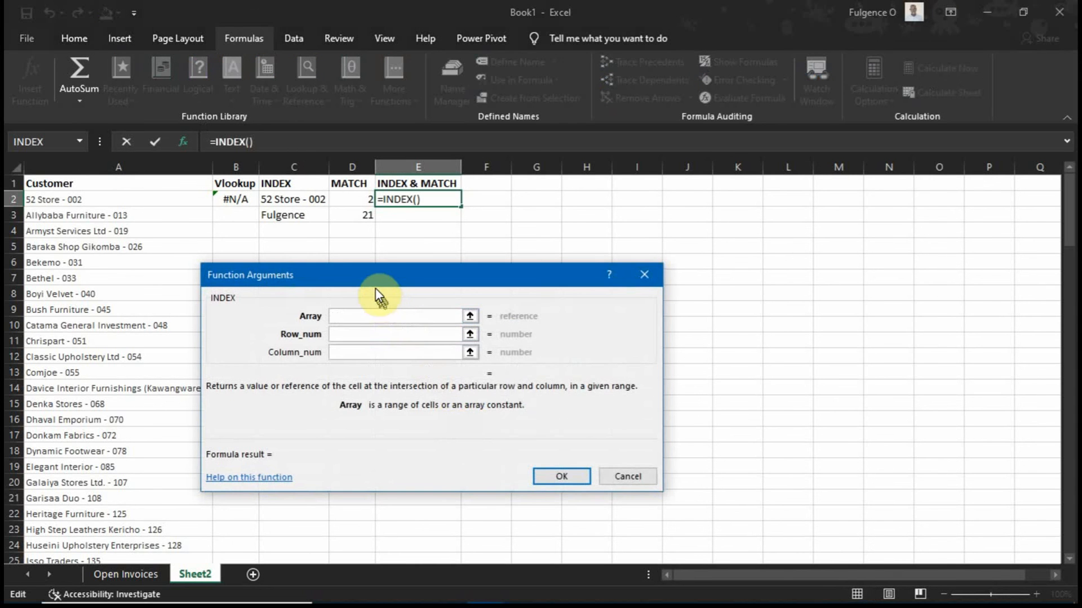
drag(371, 279, 455, 256)
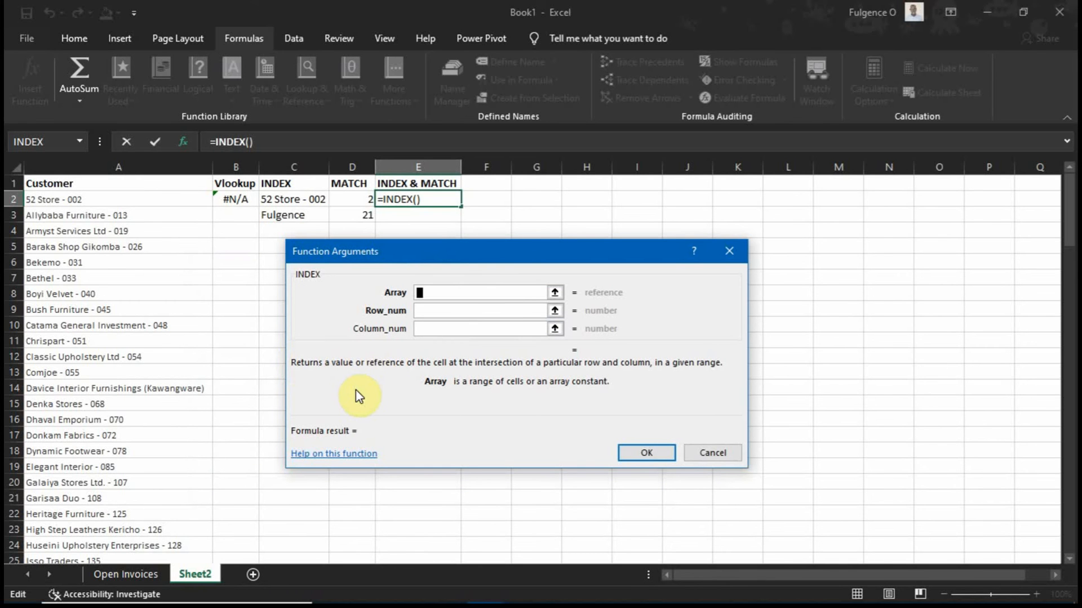
click(121, 573)
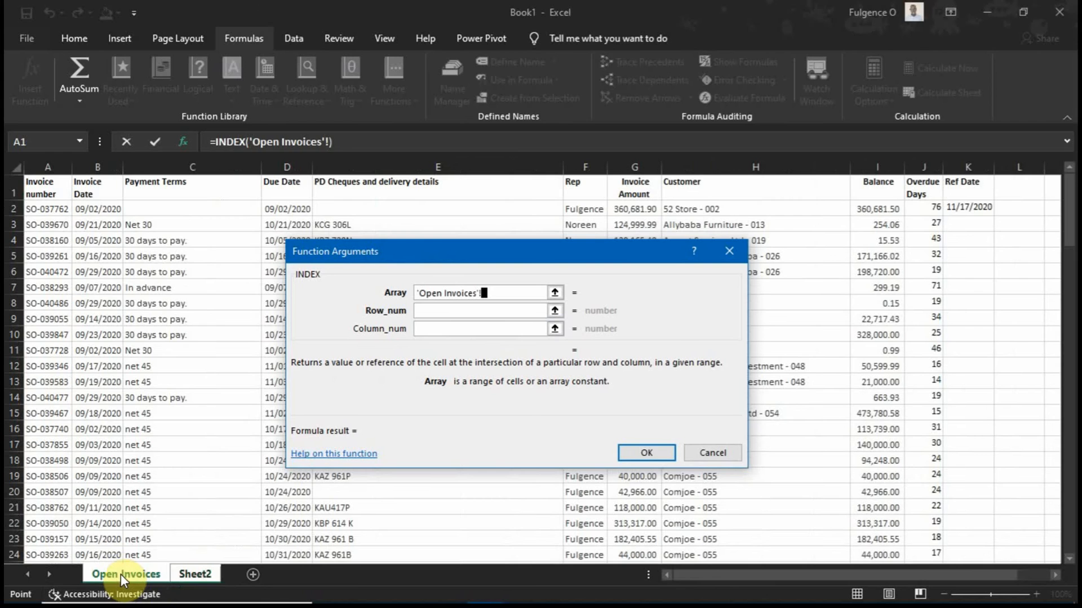
click(580, 164)
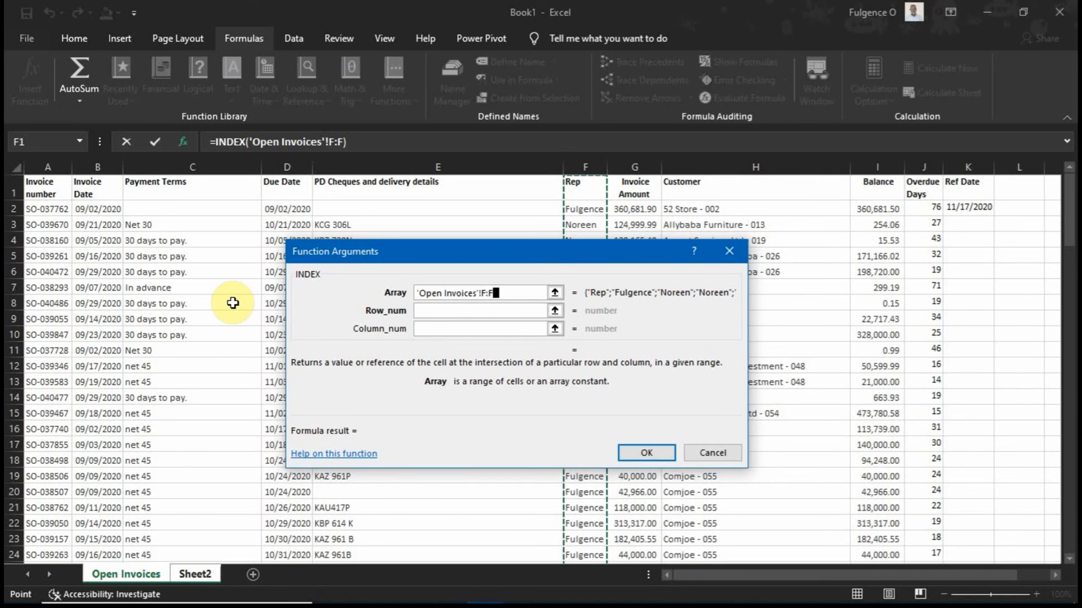
Nest a MATCH function as the row number of the INDEX formula and bring up the MATCH arguments
click(441, 311)
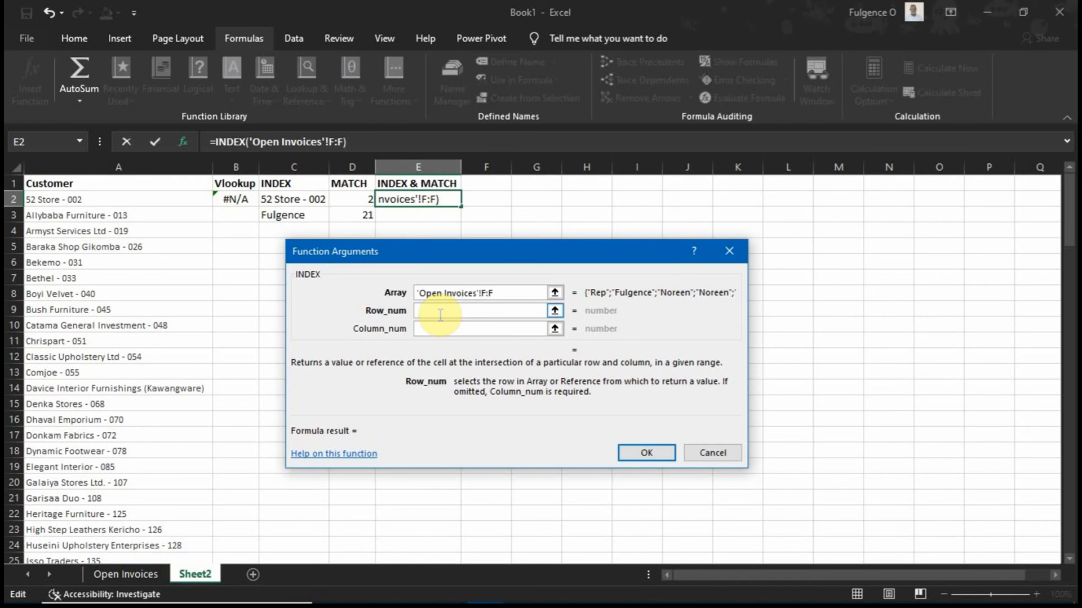
text(match)
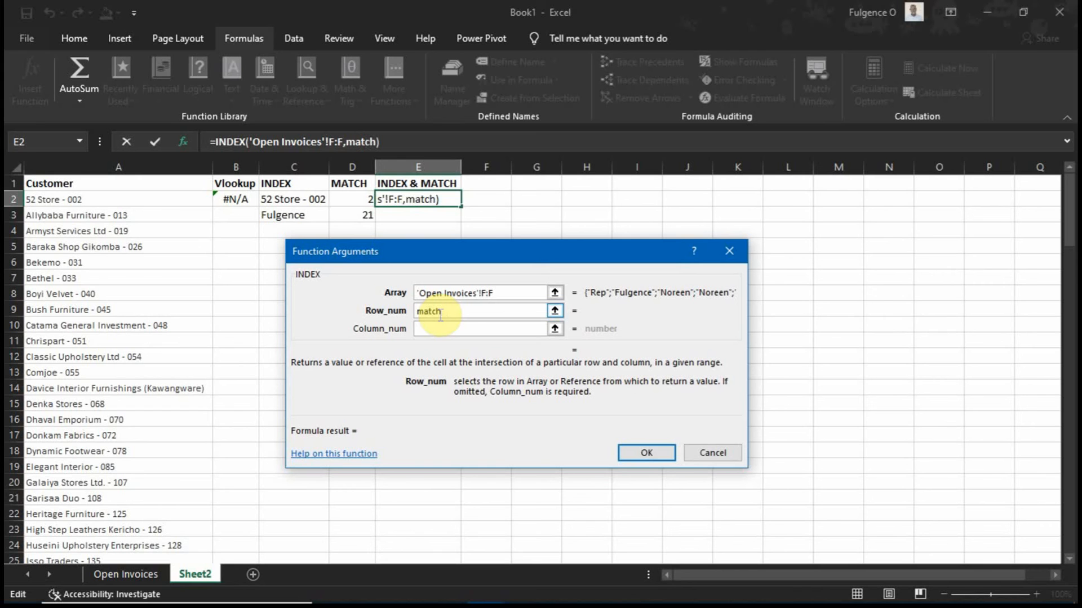
text(()
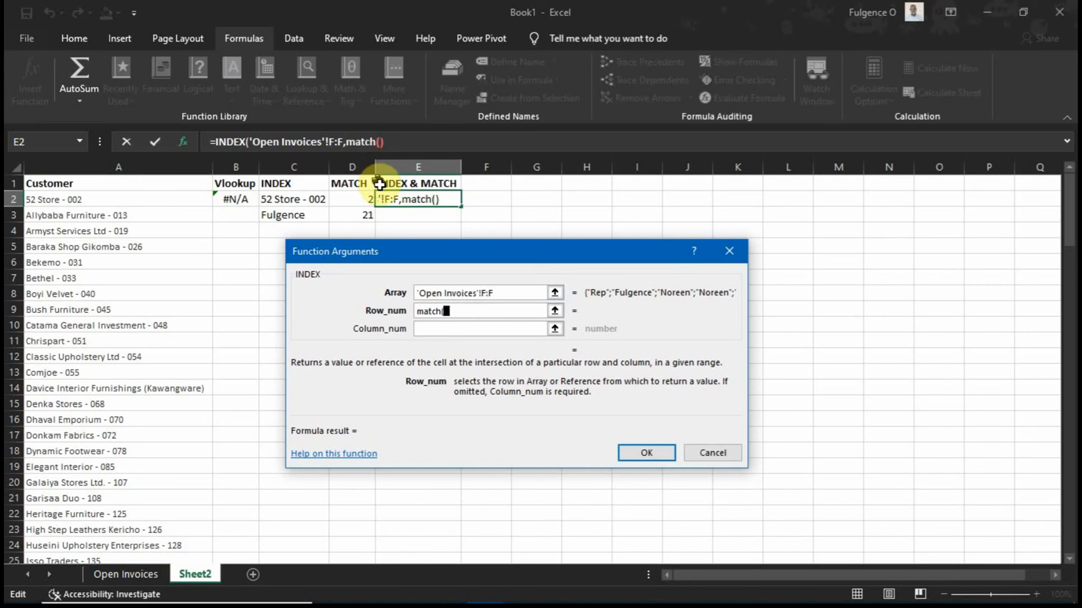
click(372, 144)
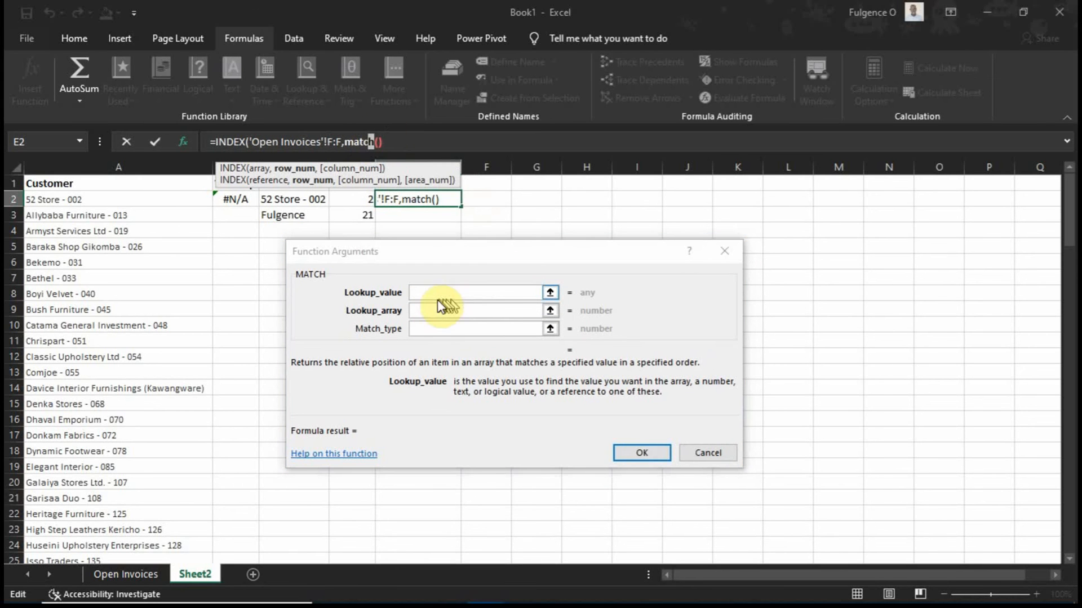
Set the MATCH lookup value to customer cell A2 on Sheet2
click(424, 293)
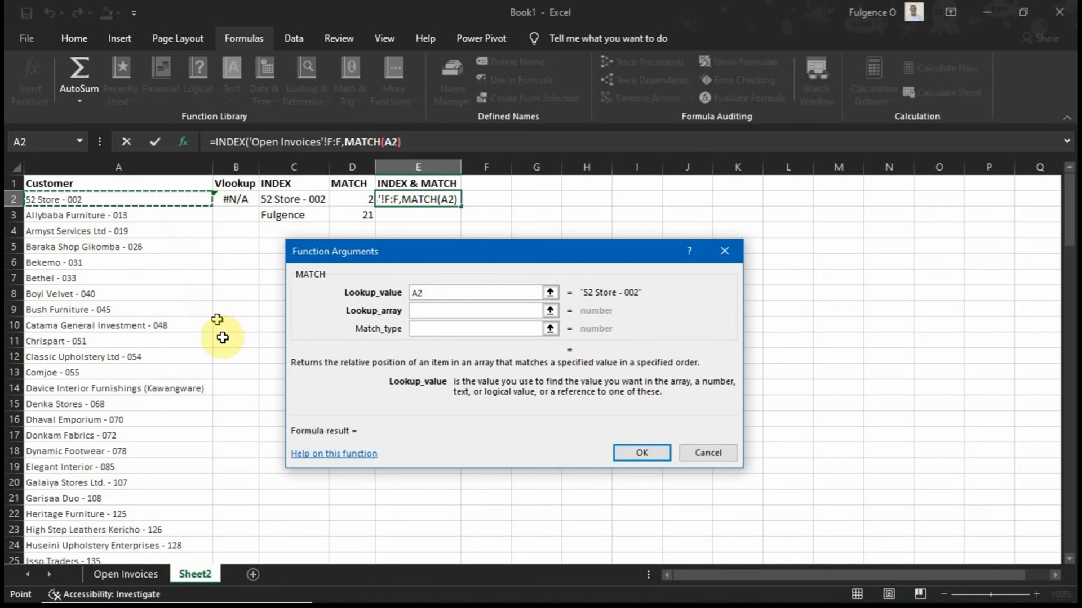
click(129, 575)
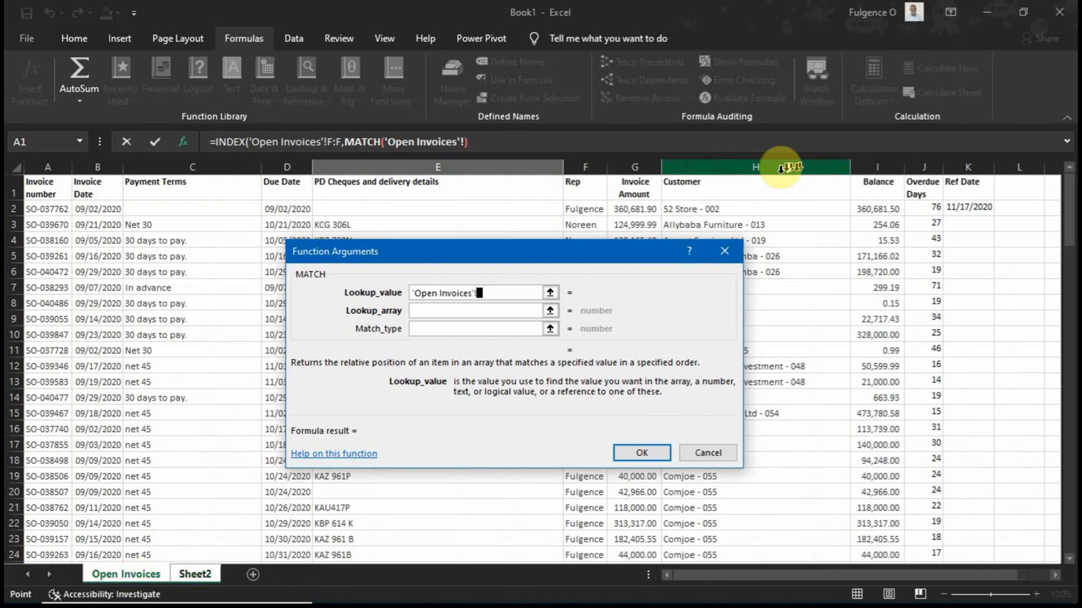
click(758, 167)
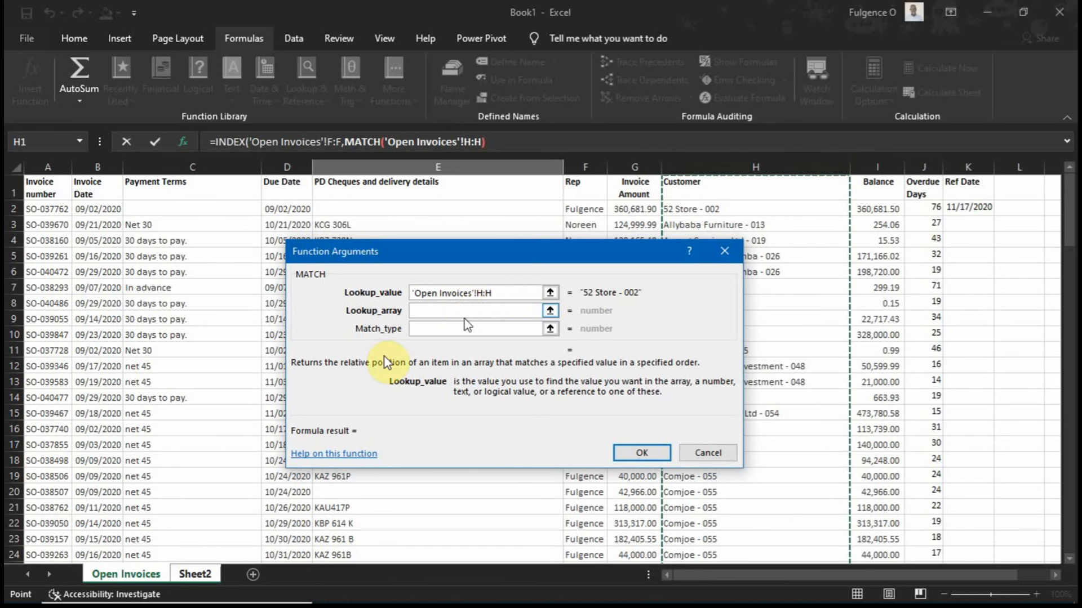
click(194, 573)
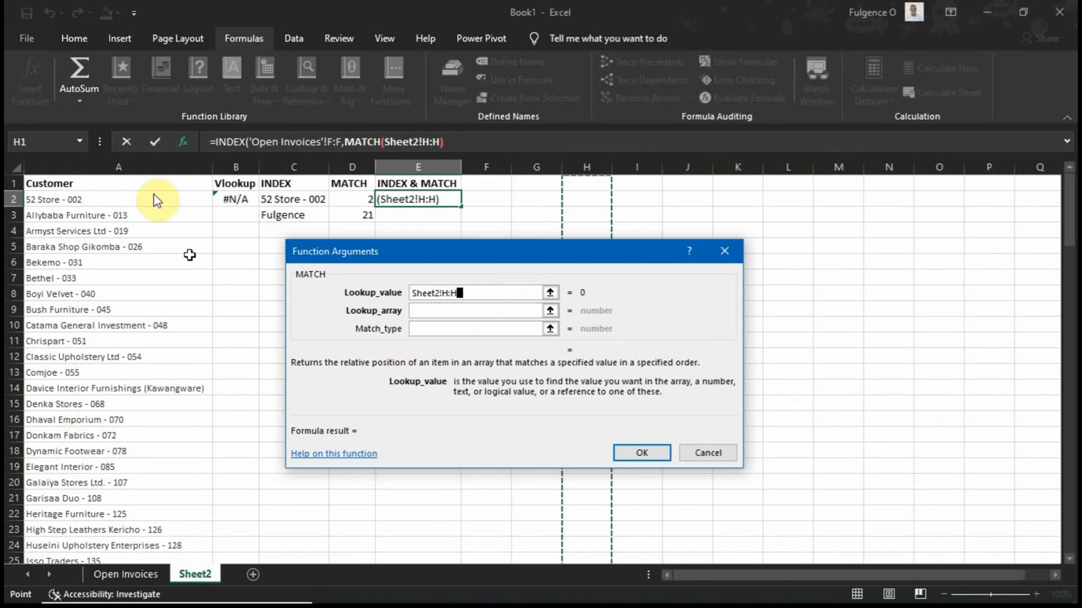
click(118, 197)
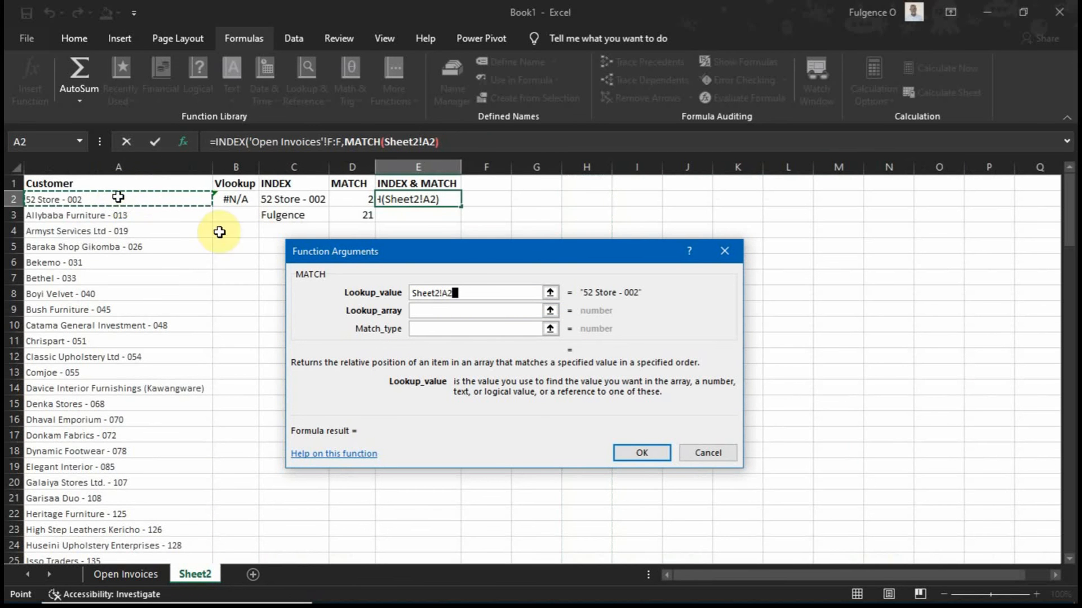
Set the MATCH lookup array to column H (Customer) of Open Invoices and the match type to false
click(431, 312)
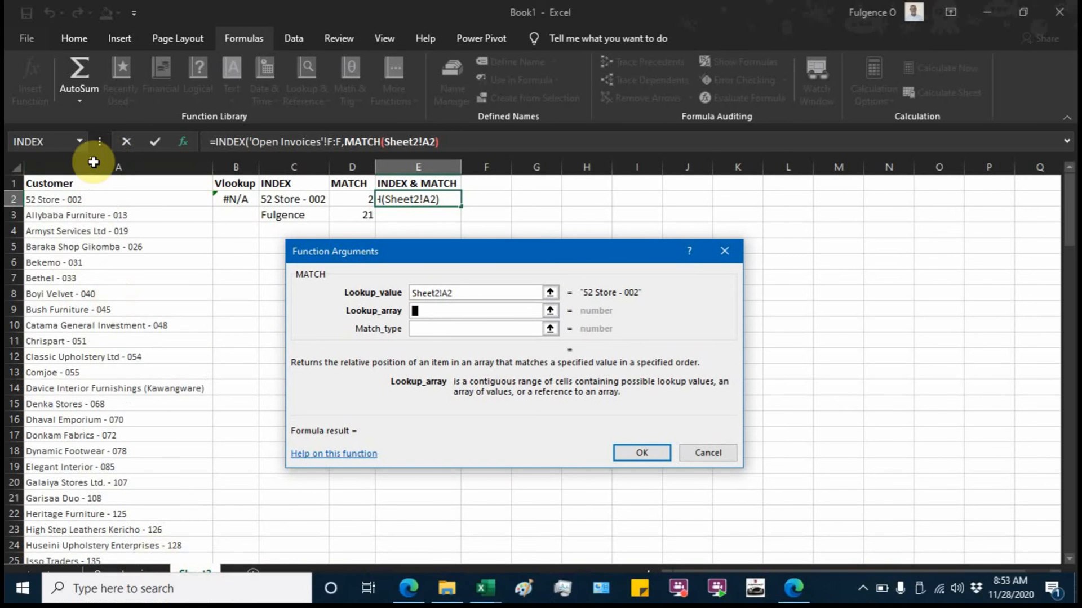
click(141, 574)
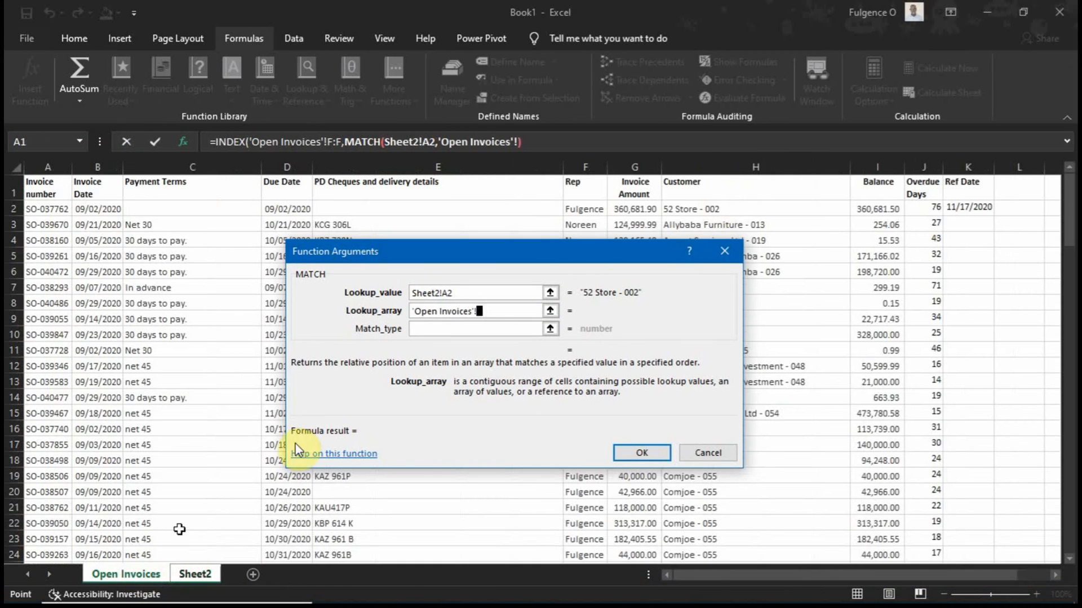
click(732, 167)
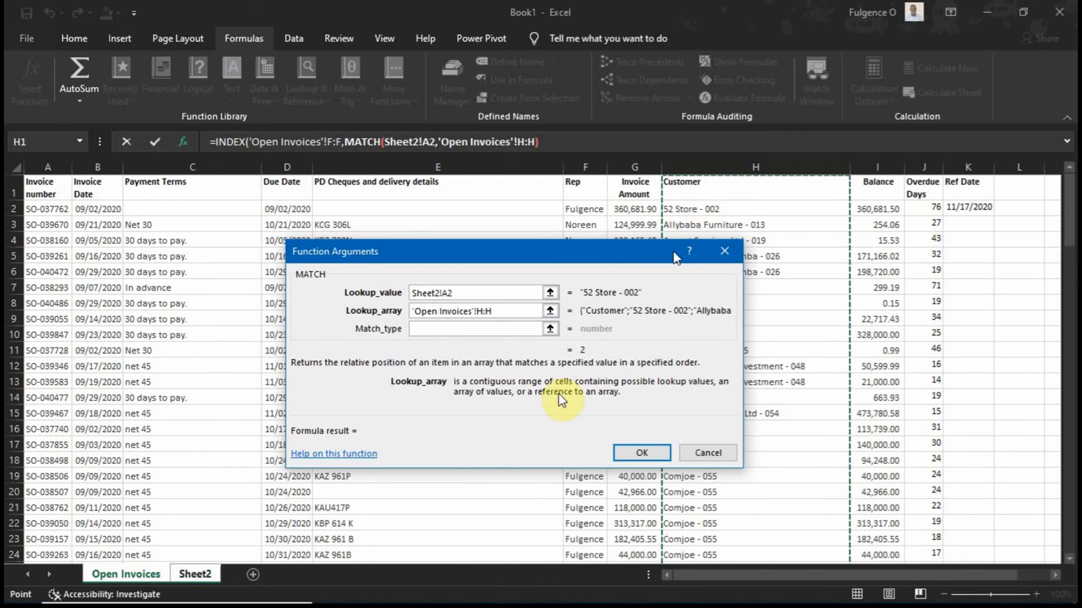
click(489, 330)
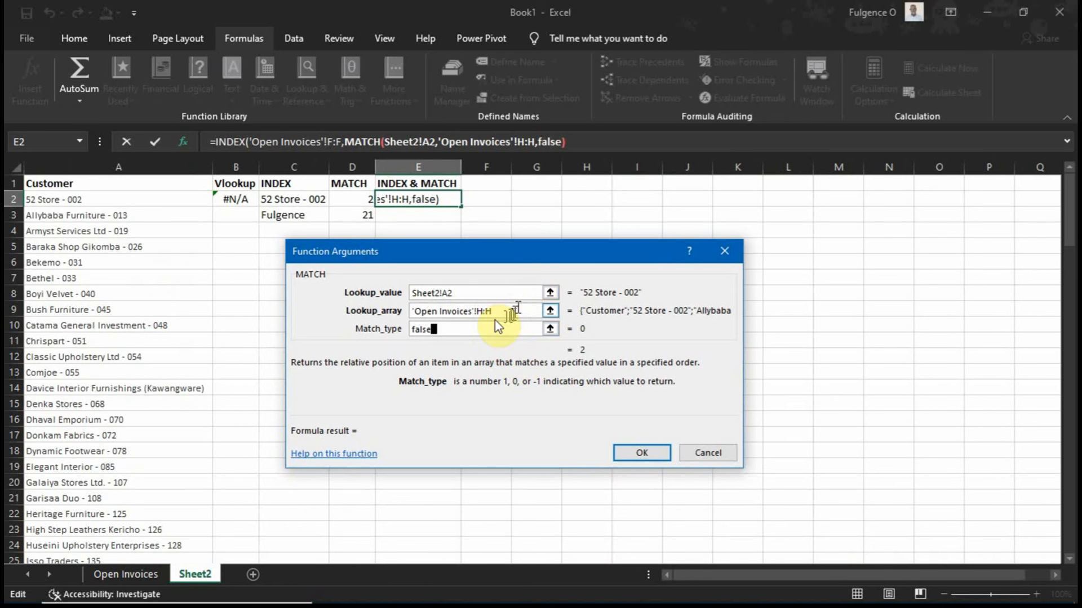
Return to the INDEX arguments to check the nested MATCH, and complete the formula in E2 with no column number
click(262, 142)
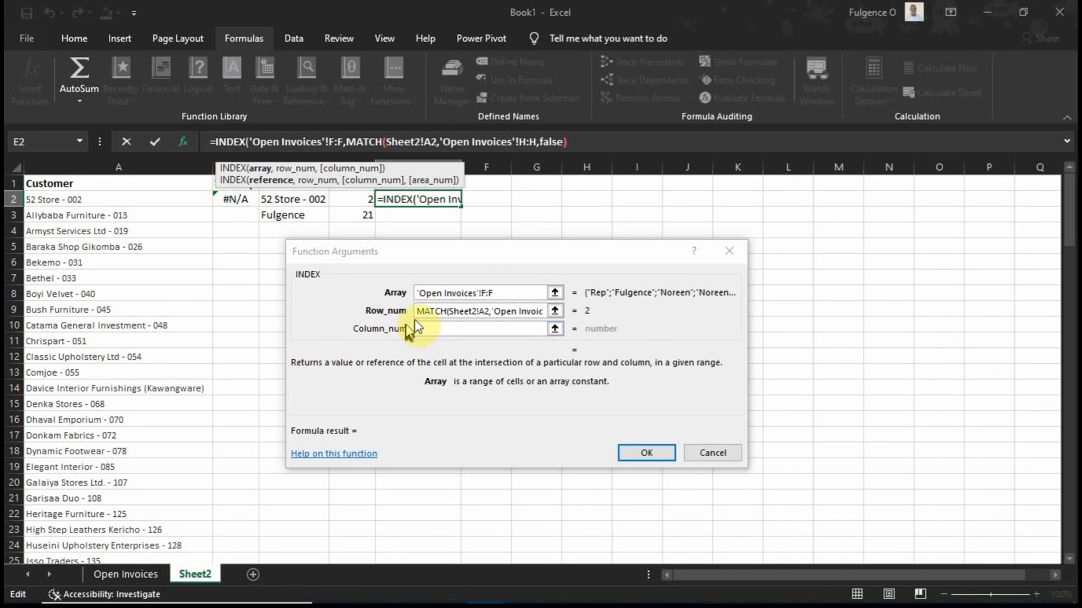
drag(586, 317, 607, 317)
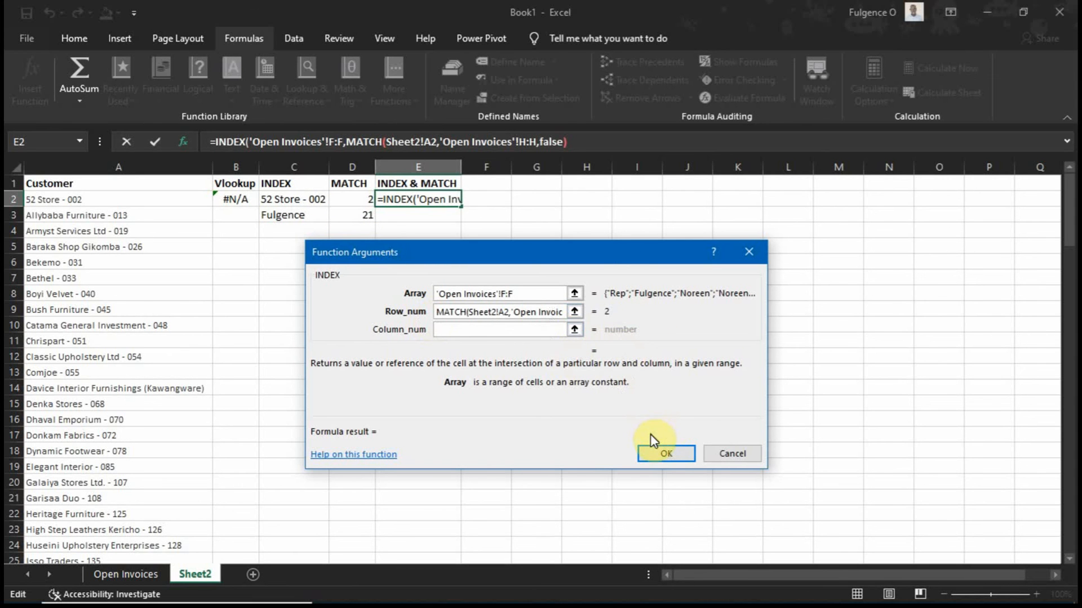
click(666, 457)
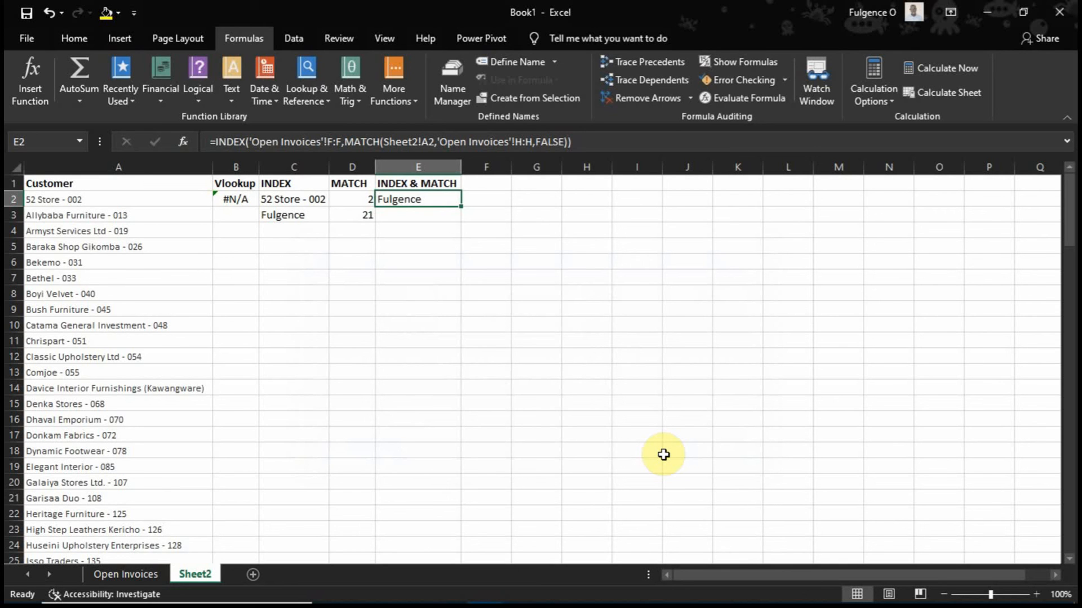
Start an INDEX formula in E3 with the array,row_num,column_num arguments and set its array to column F (Rep) of Open Invoices
click(402, 223)
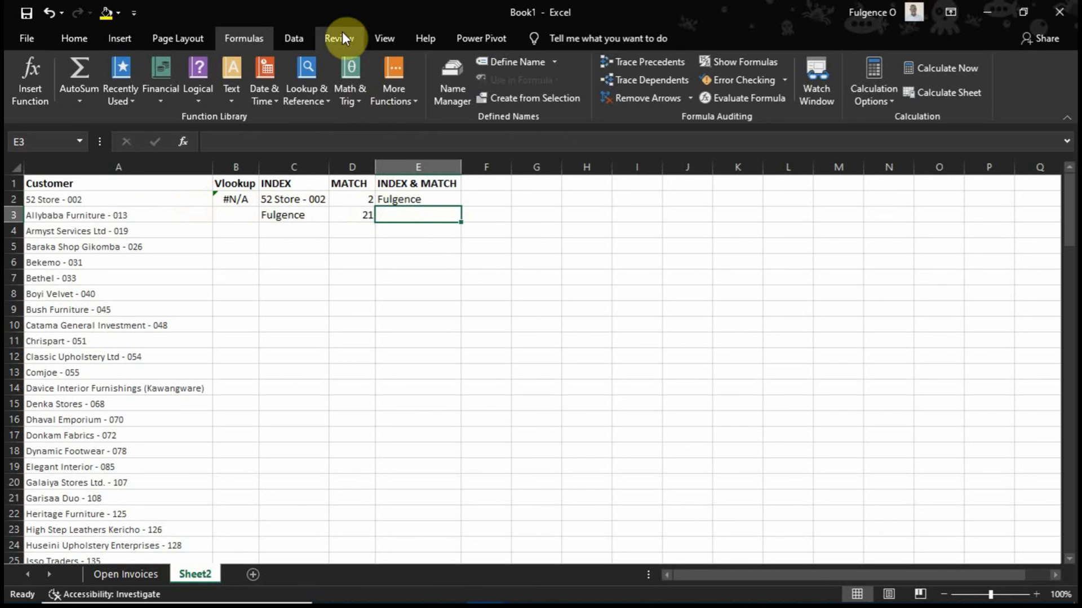
click(316, 87)
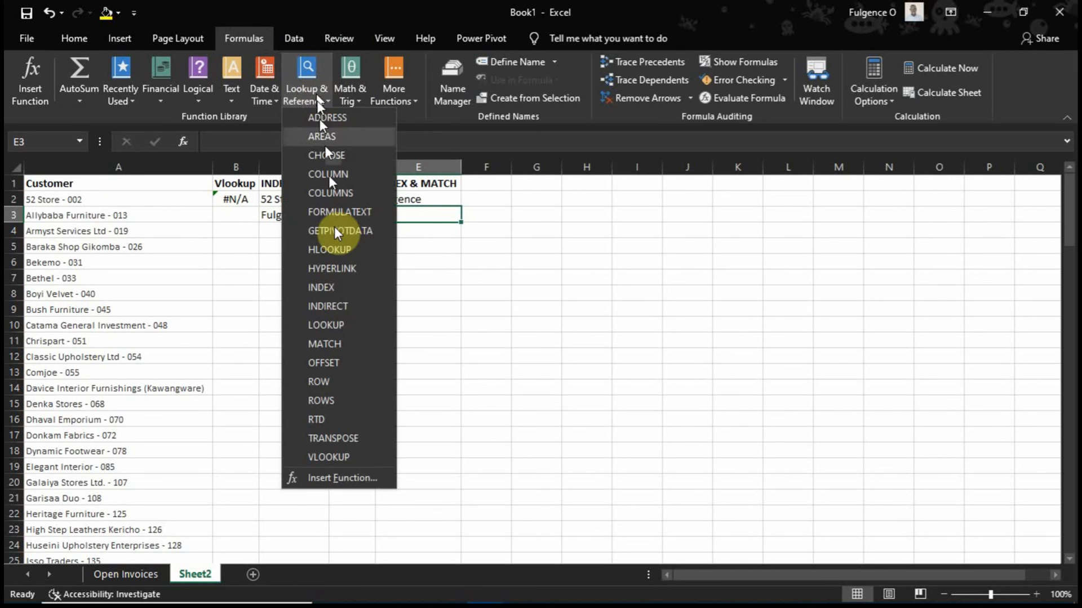
click(341, 289)
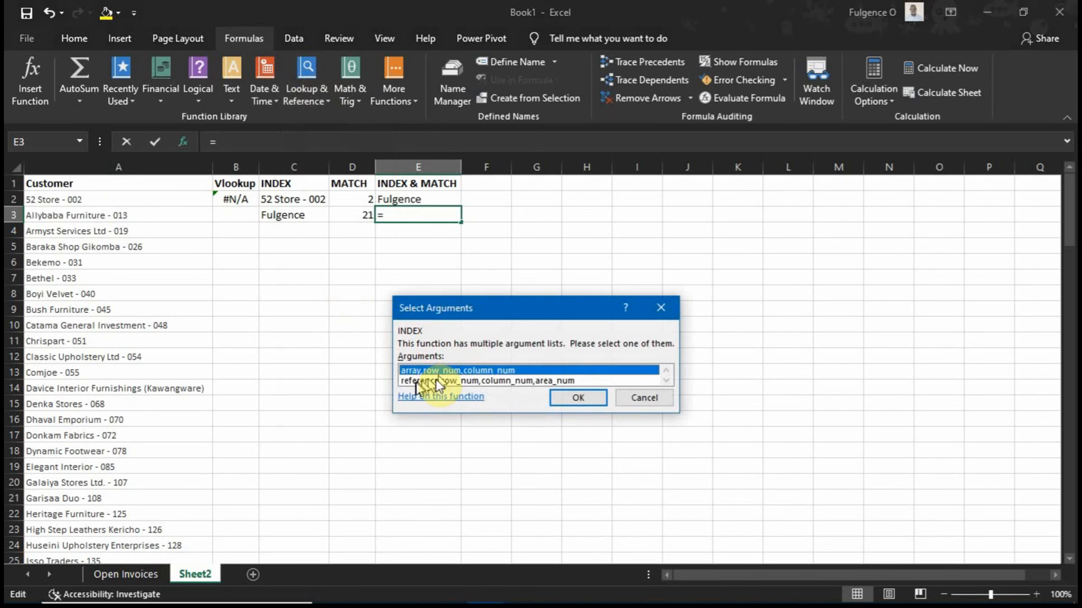
click(578, 404)
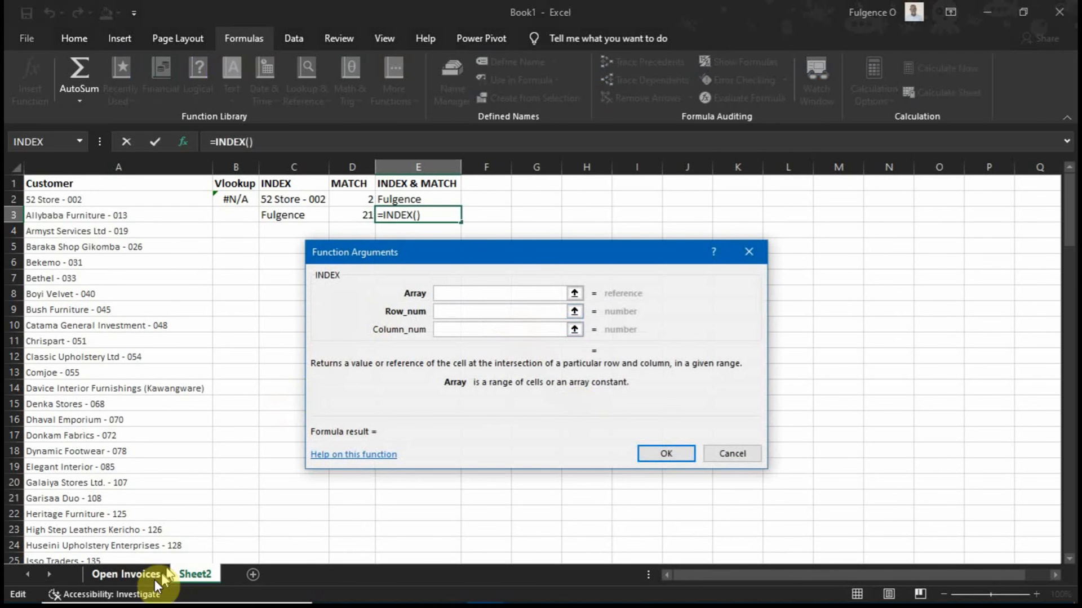
click(127, 574)
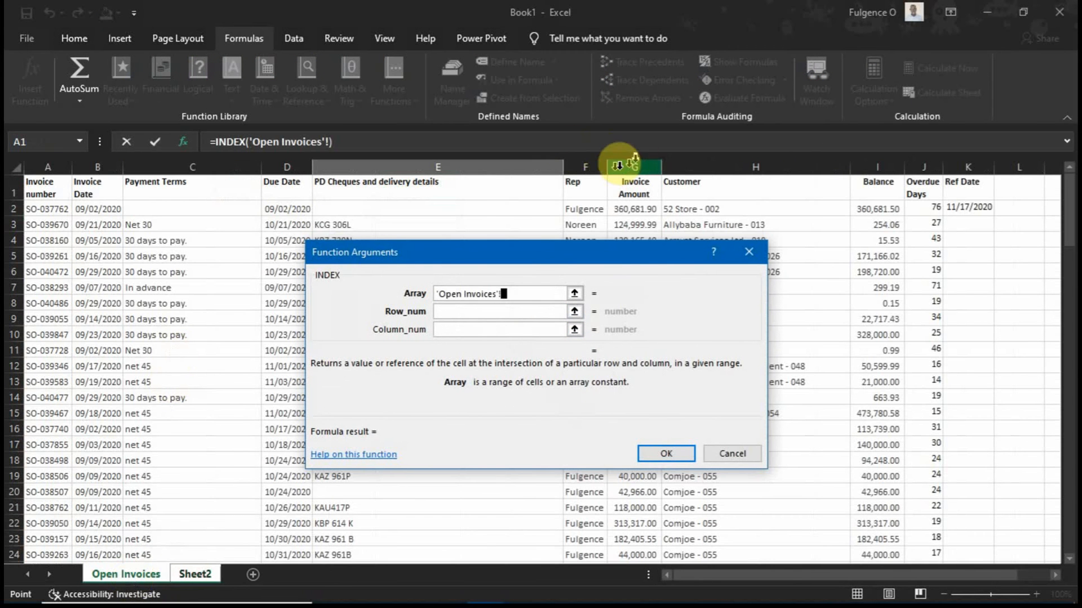
click(591, 166)
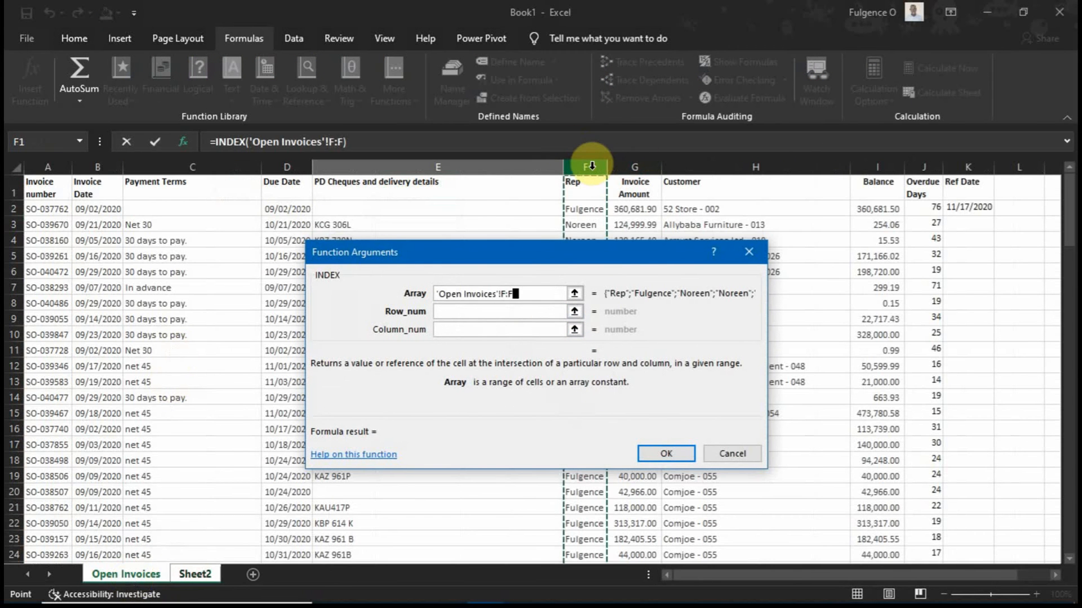
Nest a MATCH function as the row number of the INDEX in E3, with customer cell A3 as its lookup value
click(478, 314)
text(m)
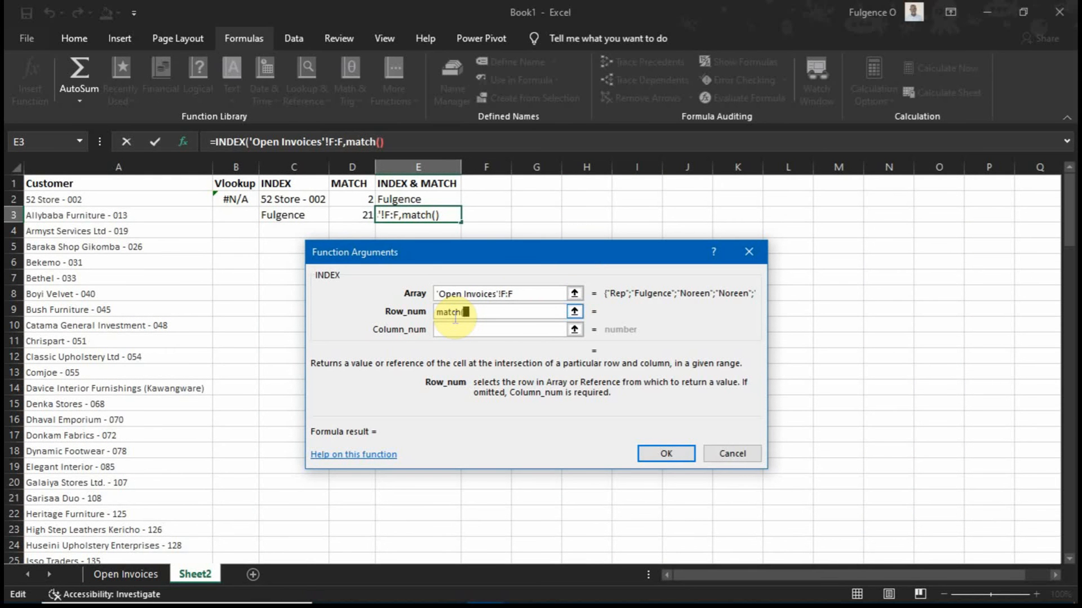
text(atch()
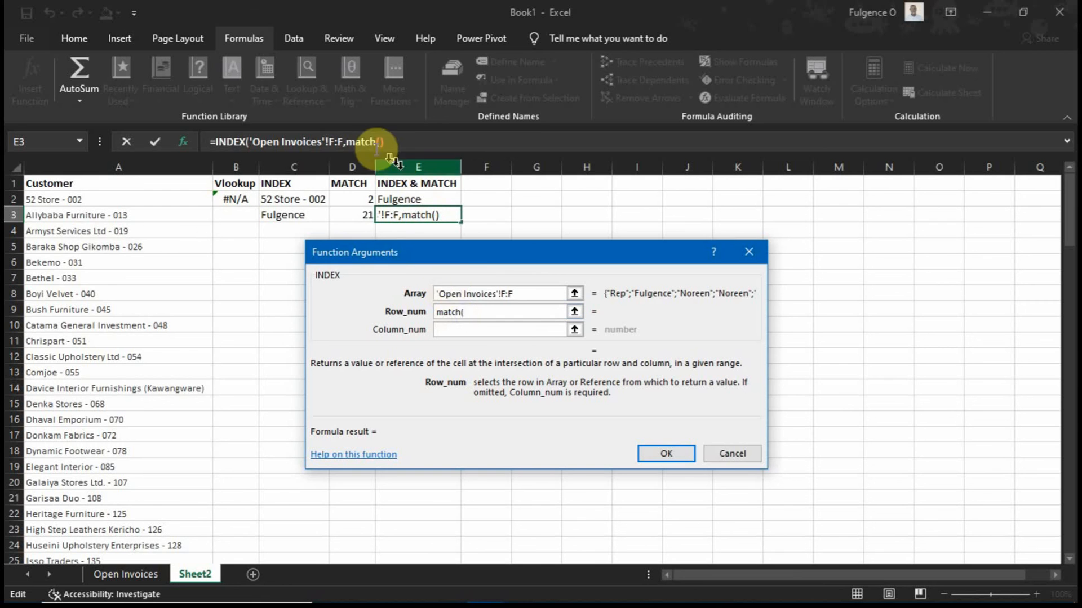
click(360, 141)
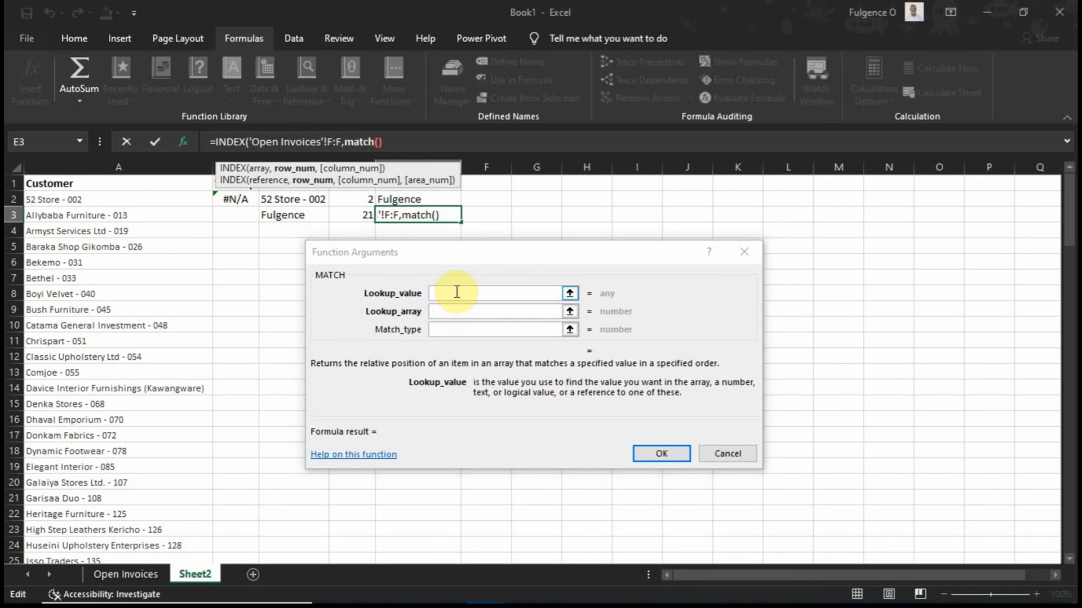
click(454, 293)
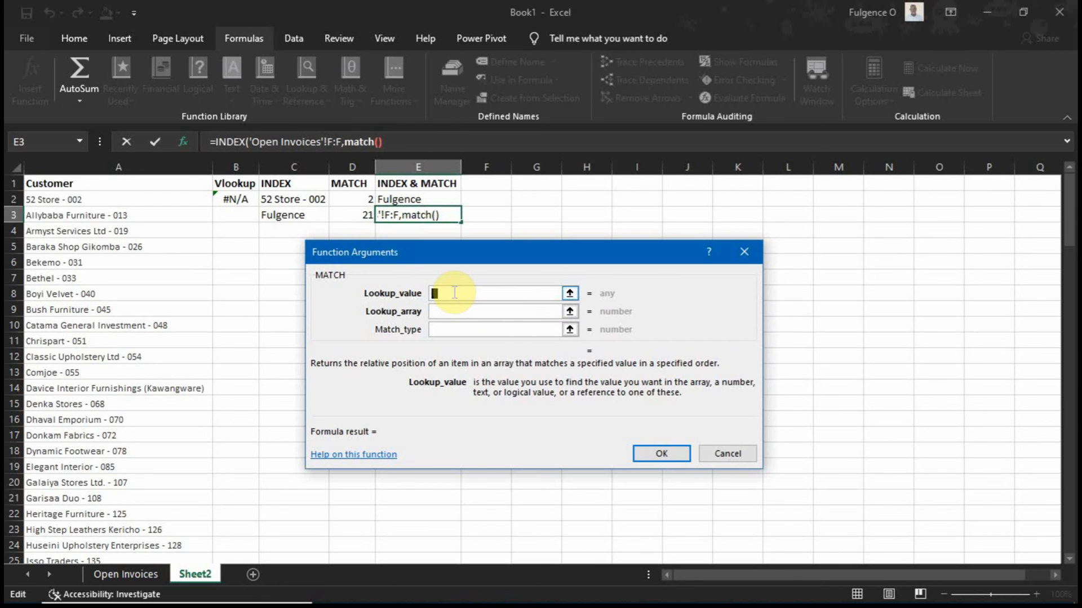
click(107, 211)
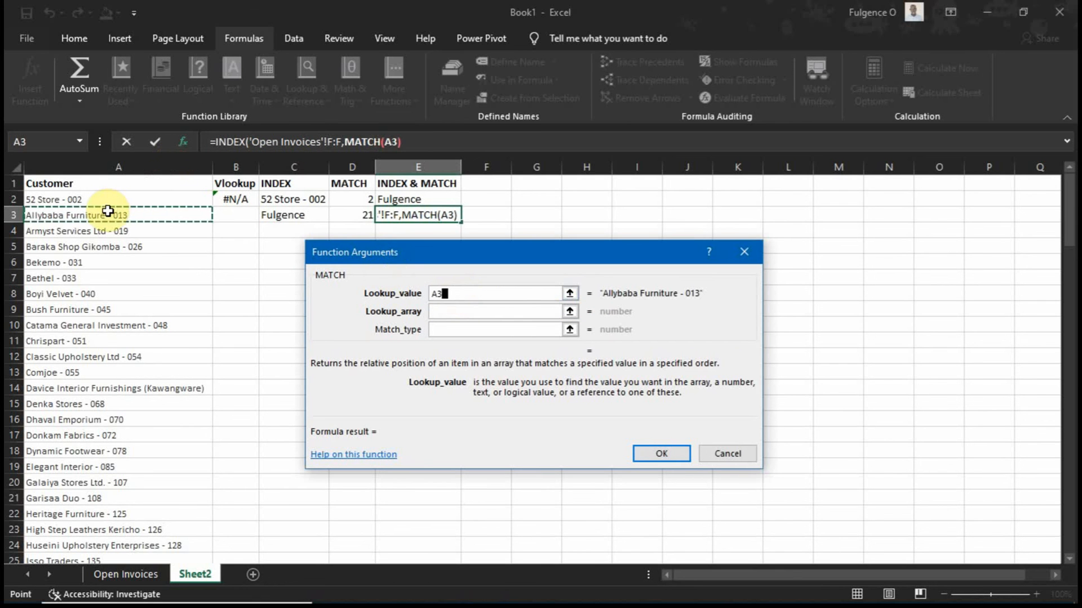
Set the MATCH lookup array to column A of Sheet2 and the match type to 0
click(451, 313)
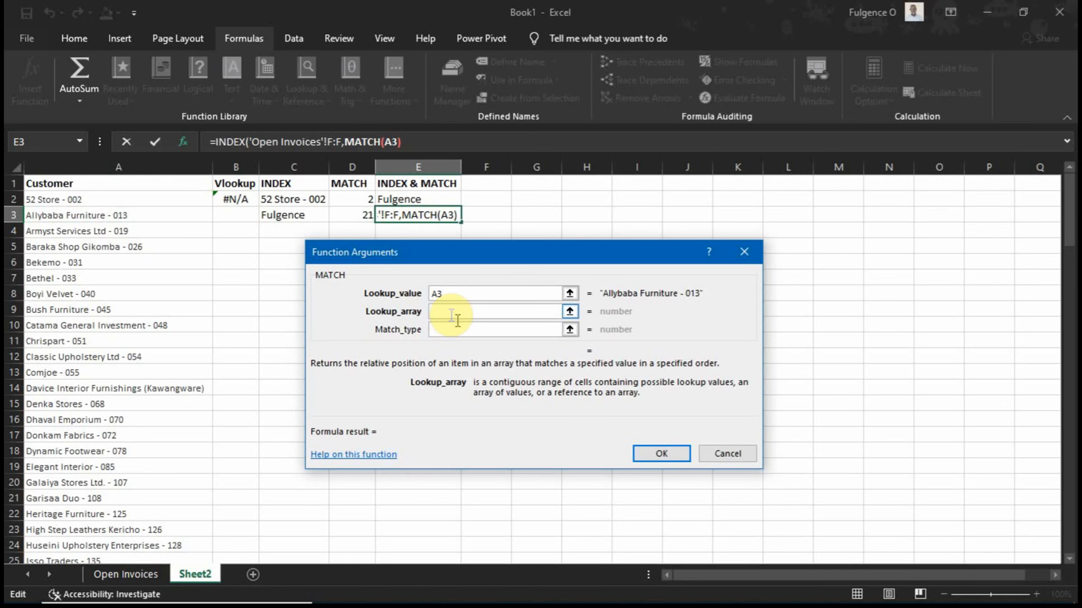
click(123, 166)
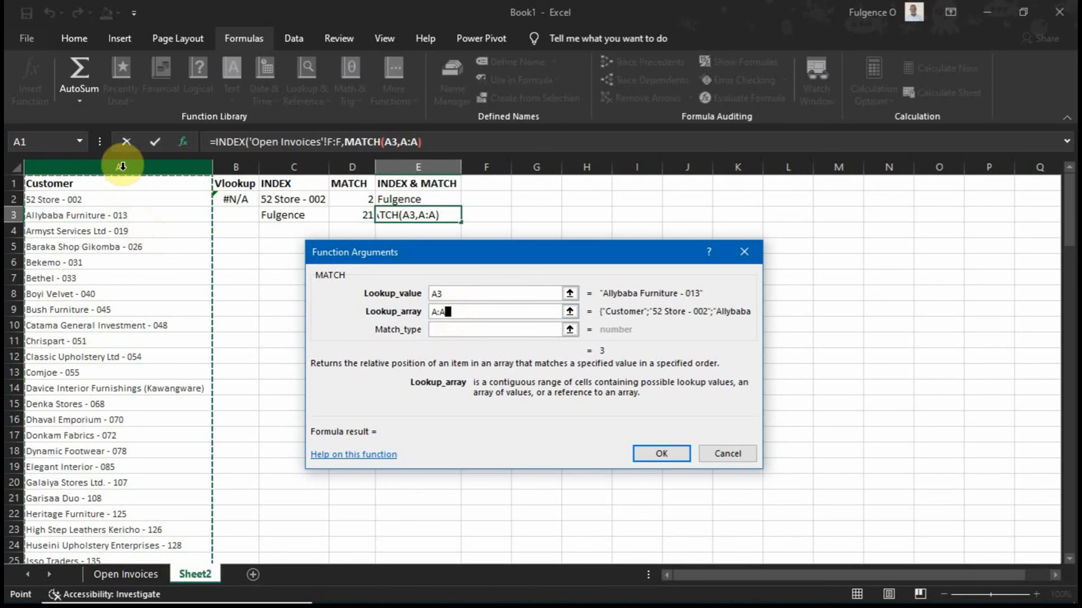
click(475, 332)
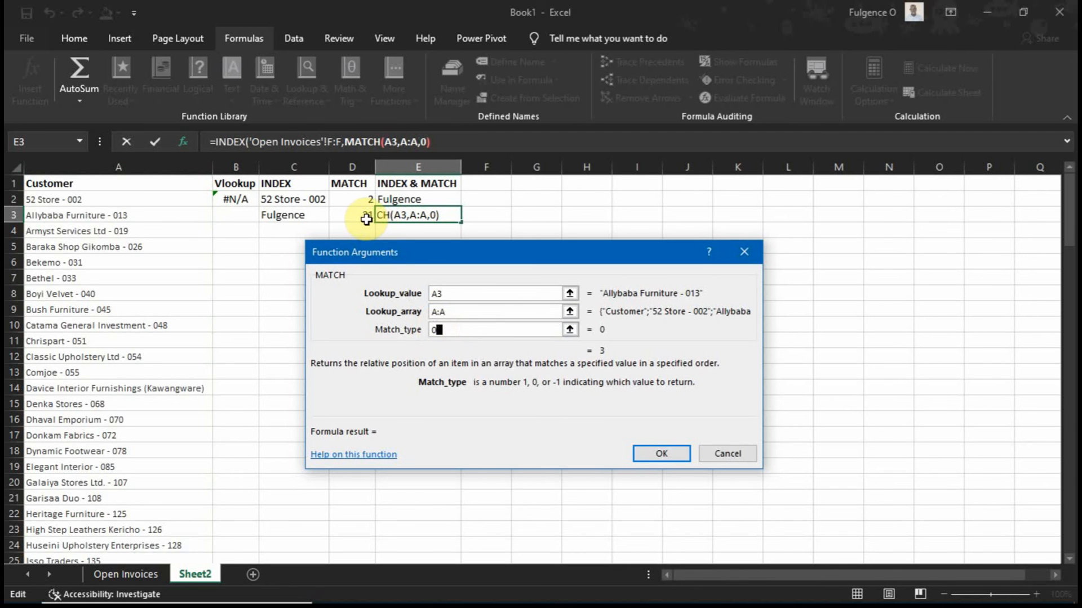
Return to the INDEX arguments, complete the formula in E3 without a column number, and fill it down to E21
click(238, 141)
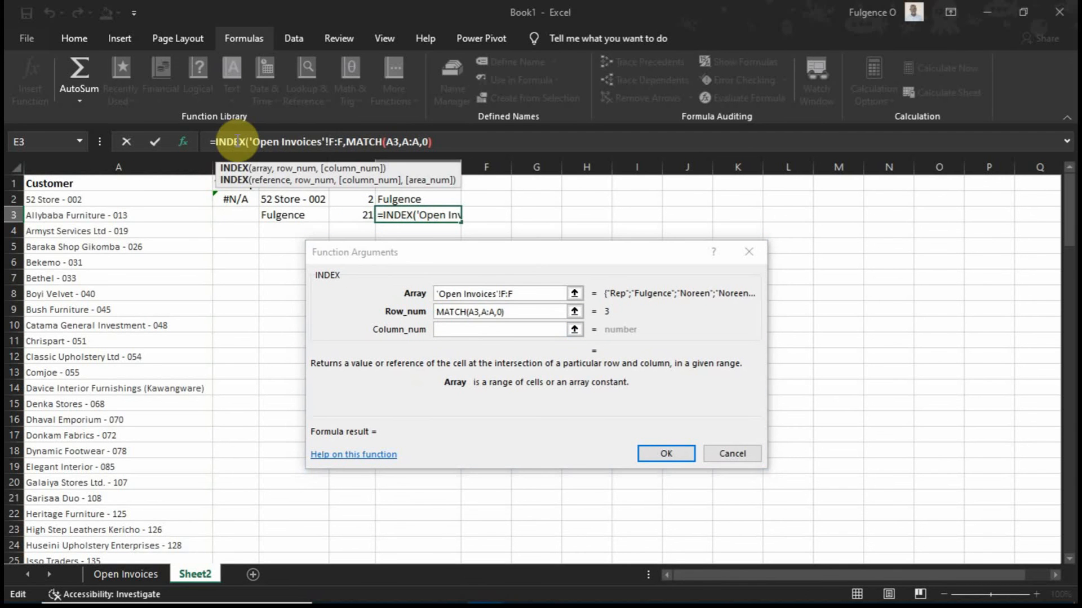
drag(464, 247, 607, 182)
click(755, 388)
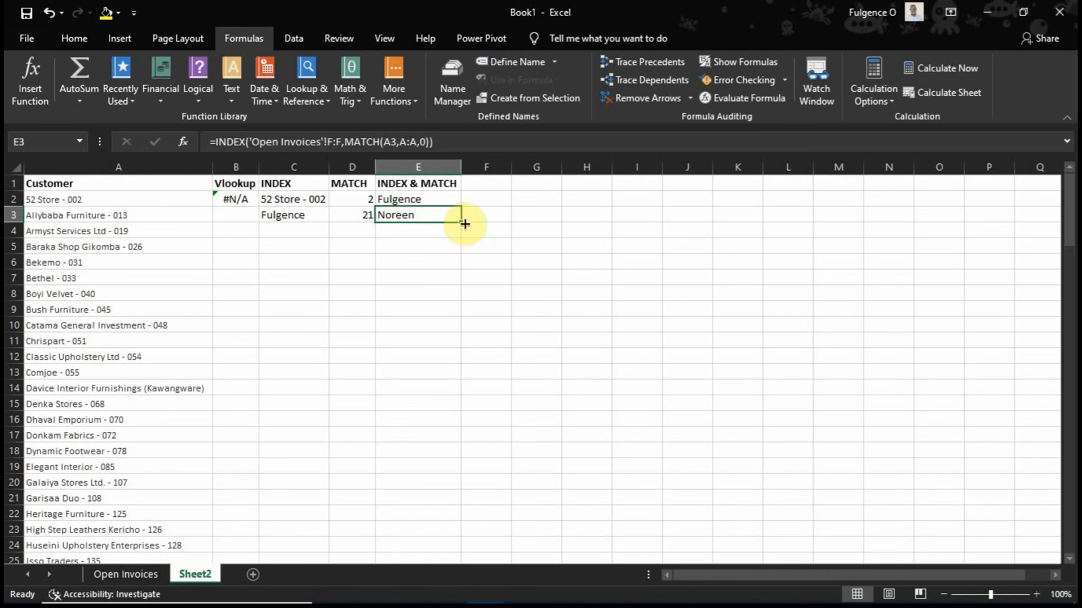
drag(464, 223, 483, 507)
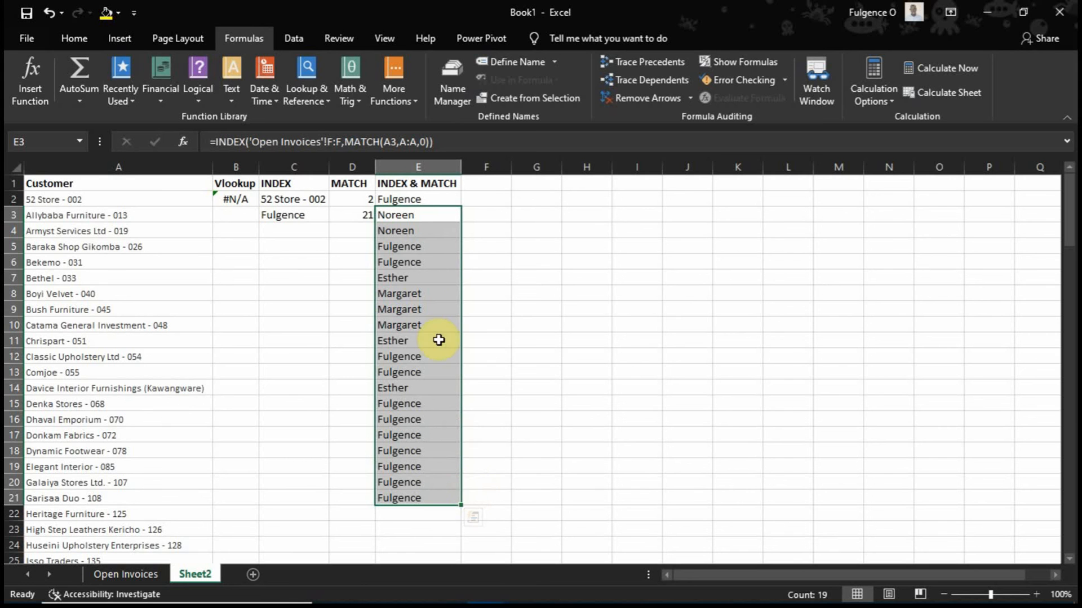
Compare the lookup arrays in the E2 and E4 formulas with the Customer column of Open Invoices
click(406, 202)
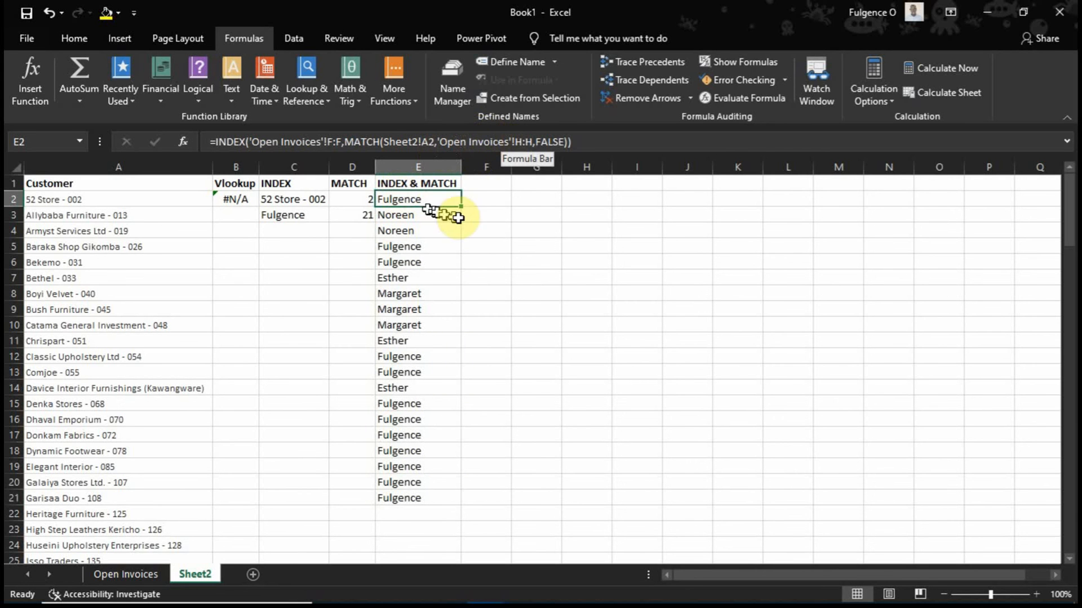
click(131, 574)
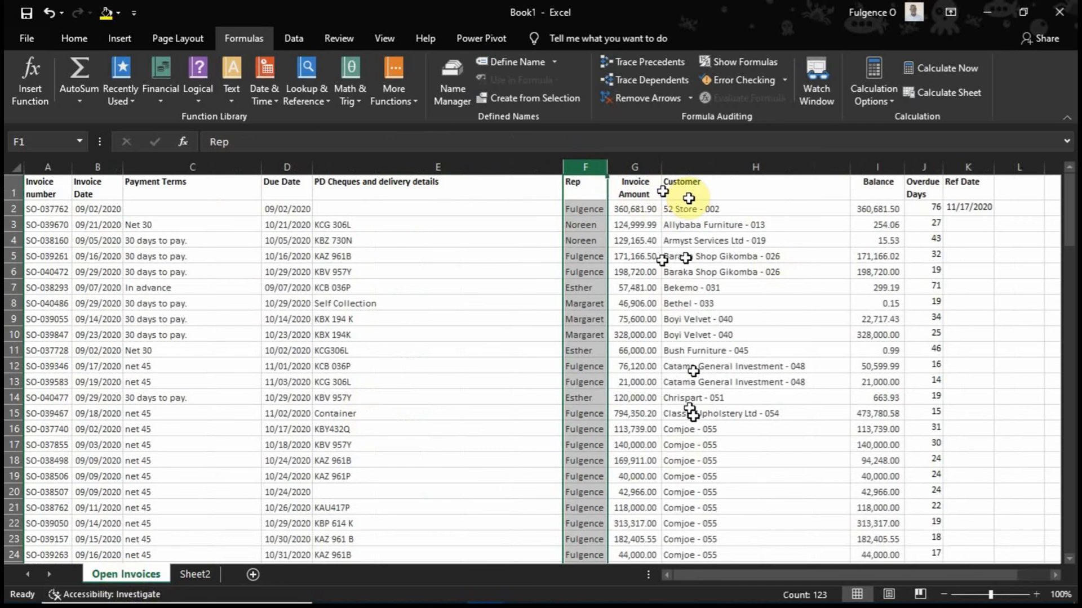
click(186, 575)
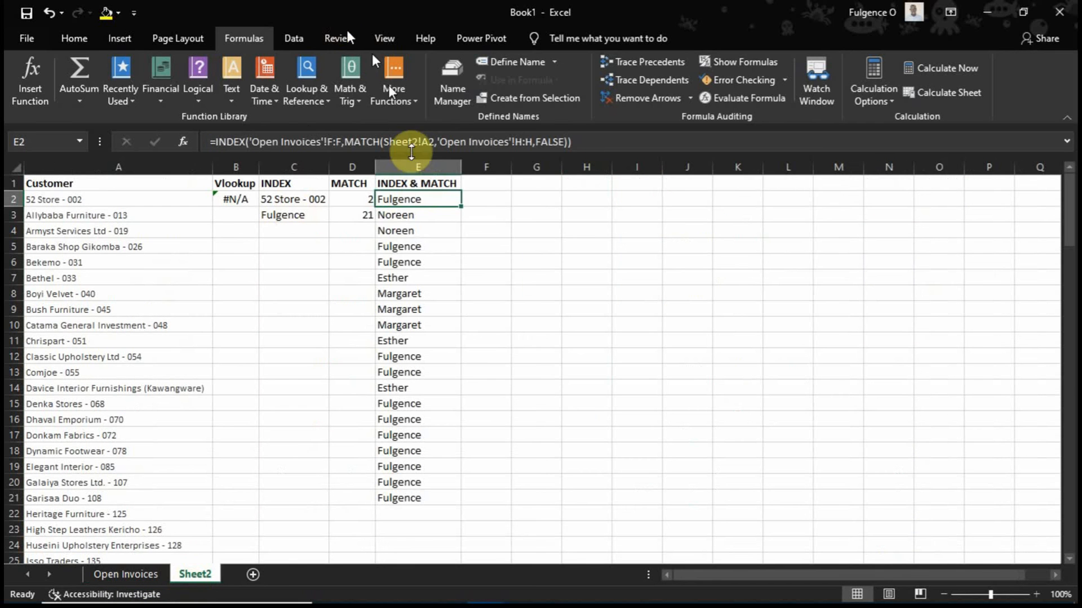
click(399, 231)
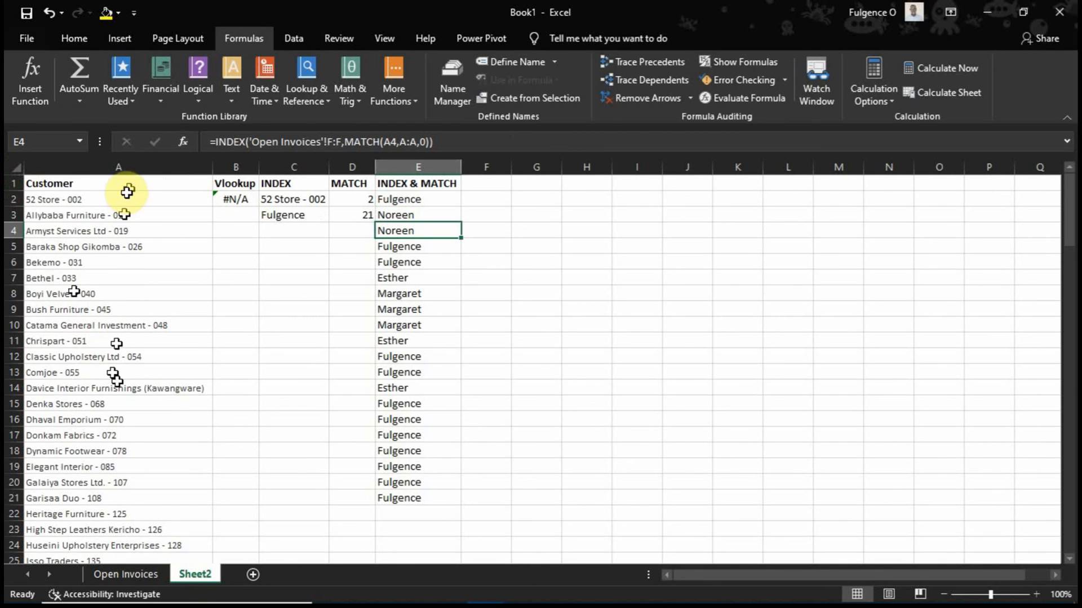
Check the nested MATCH arguments of the formula in E2 and fill that formula down to E28
click(409, 202)
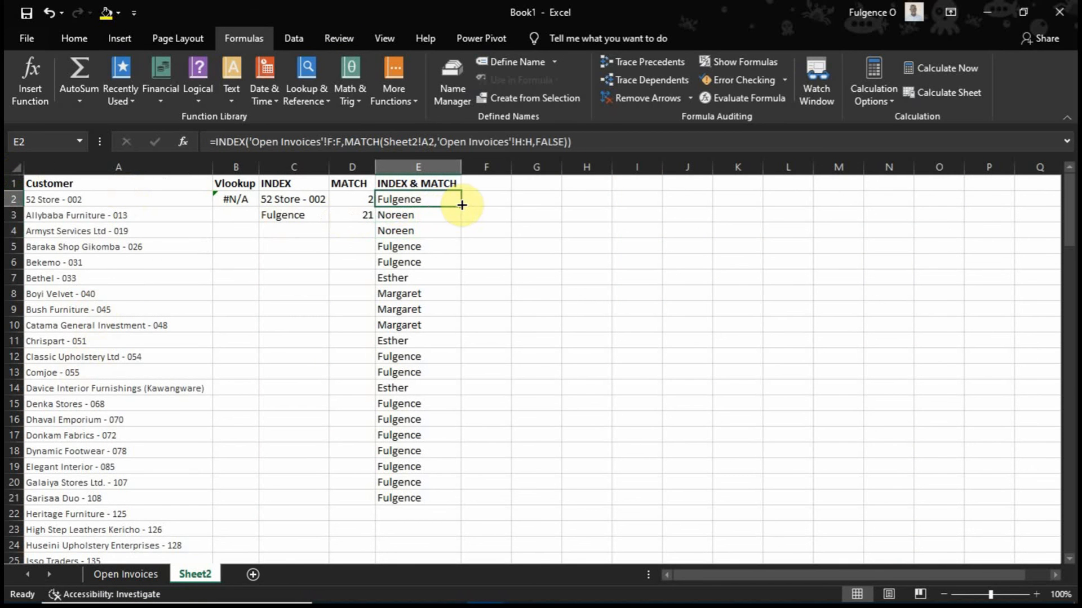
click(458, 142)
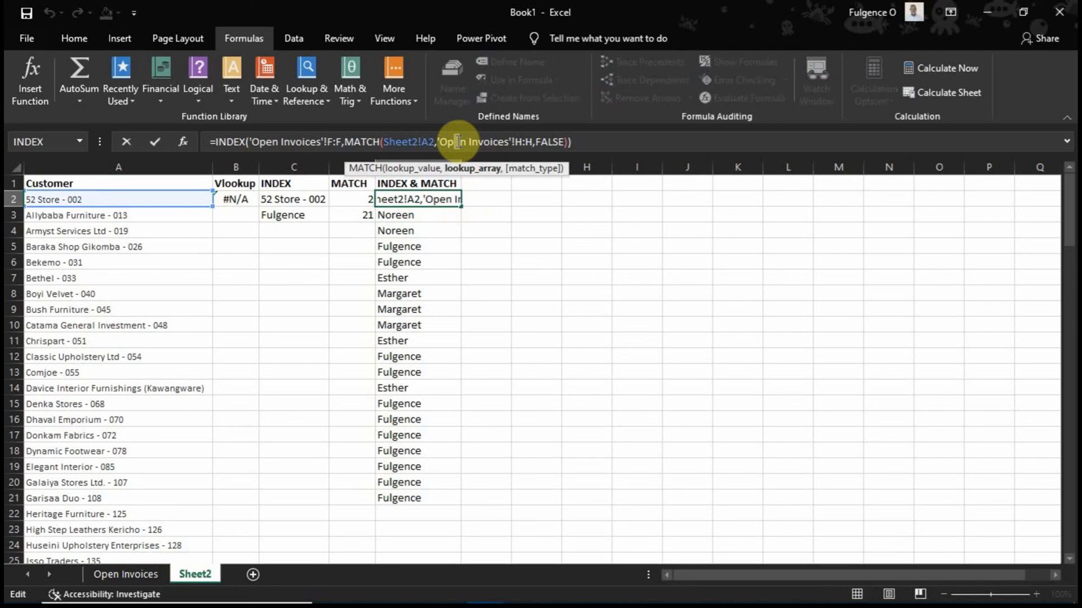
click(184, 144)
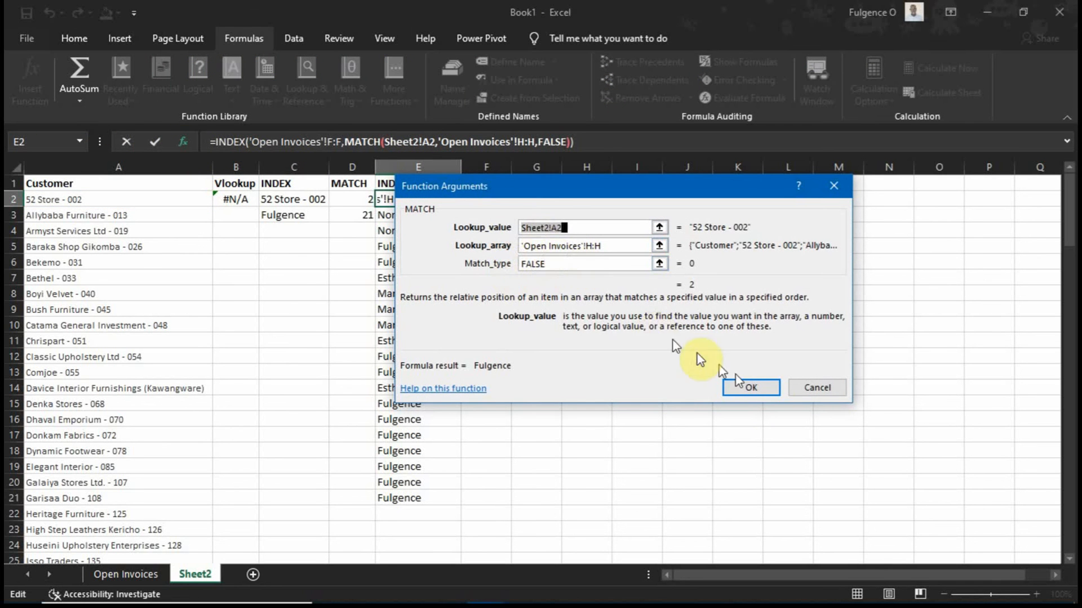
click(755, 387)
drag(462, 209, 458, 547)
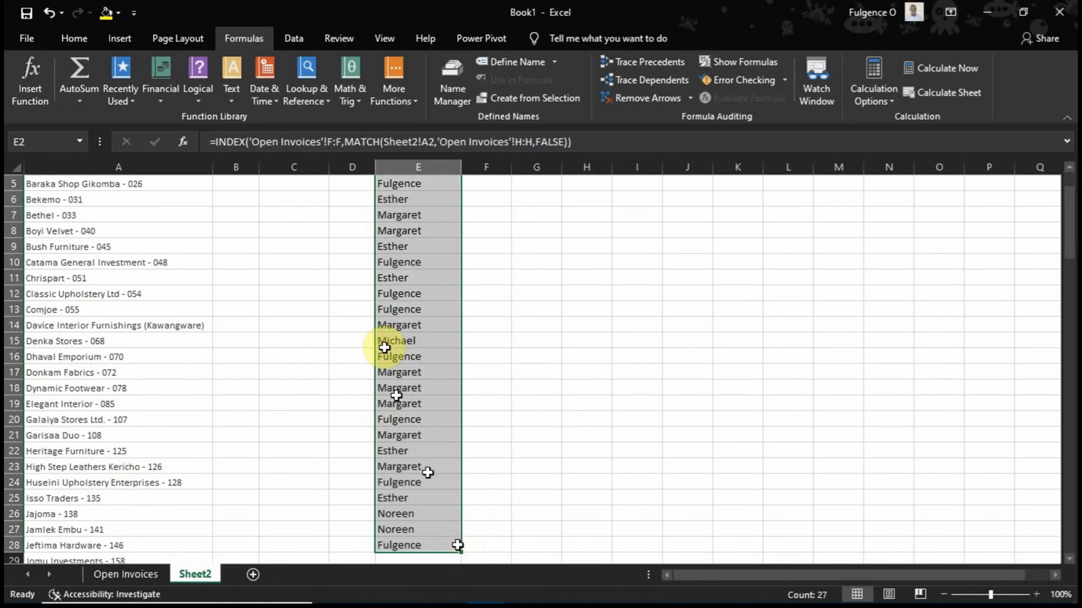
scroll(386, 342, up, 2)
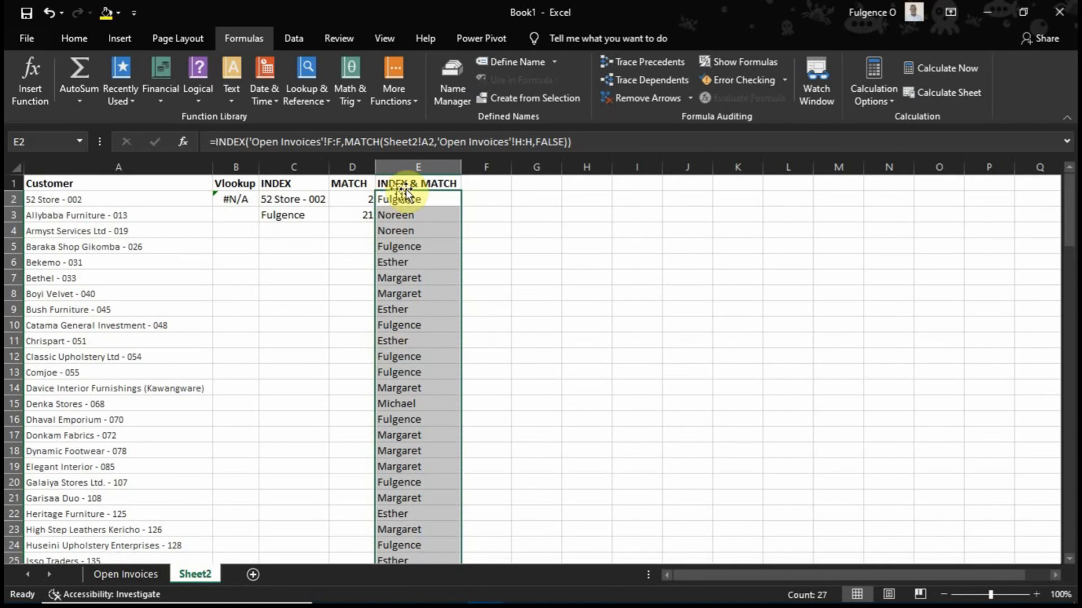
Review the INDEX arguments of the formula in E2, followed by the arguments of its nested MATCH
click(410, 199)
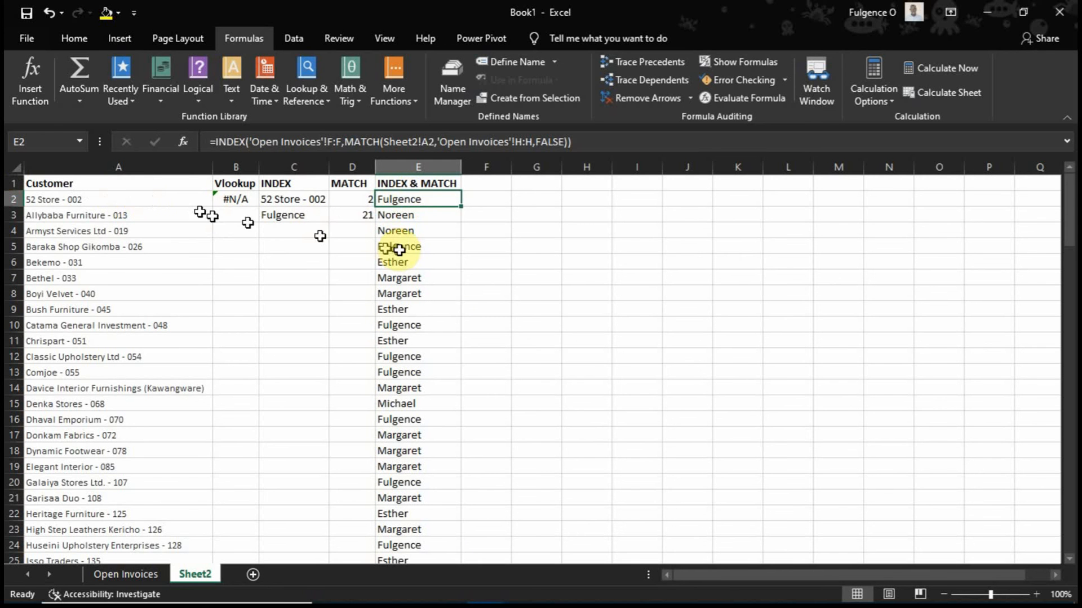
click(183, 142)
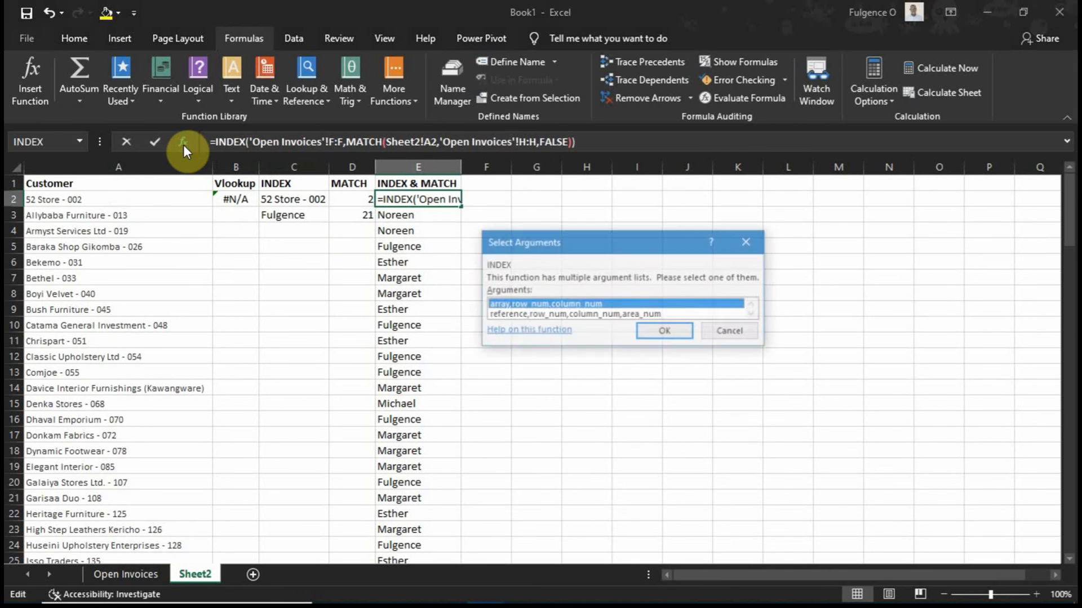
click(673, 332)
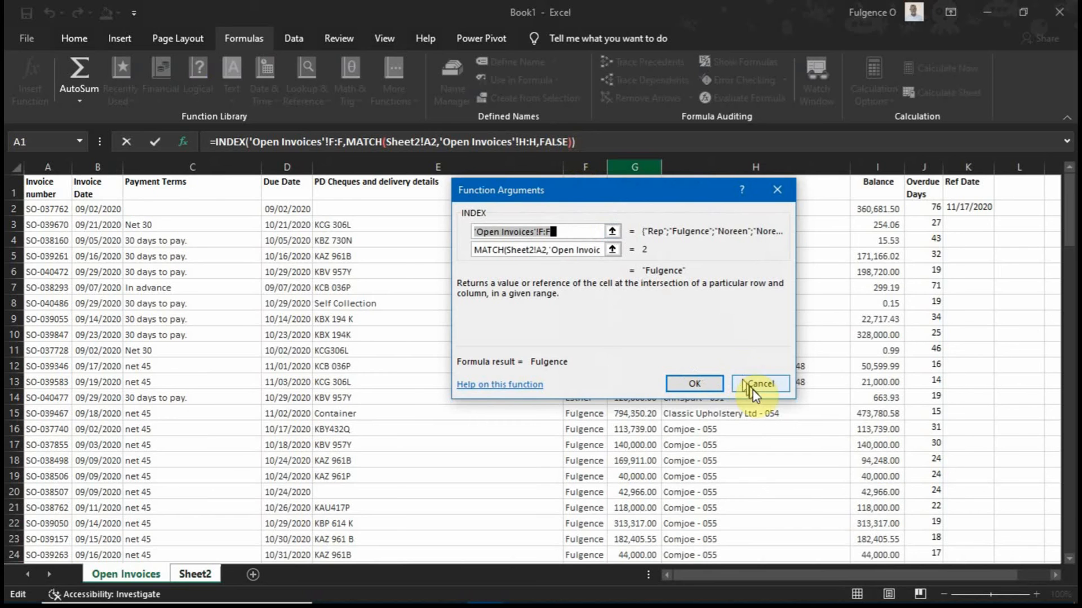
click(754, 387)
click(450, 142)
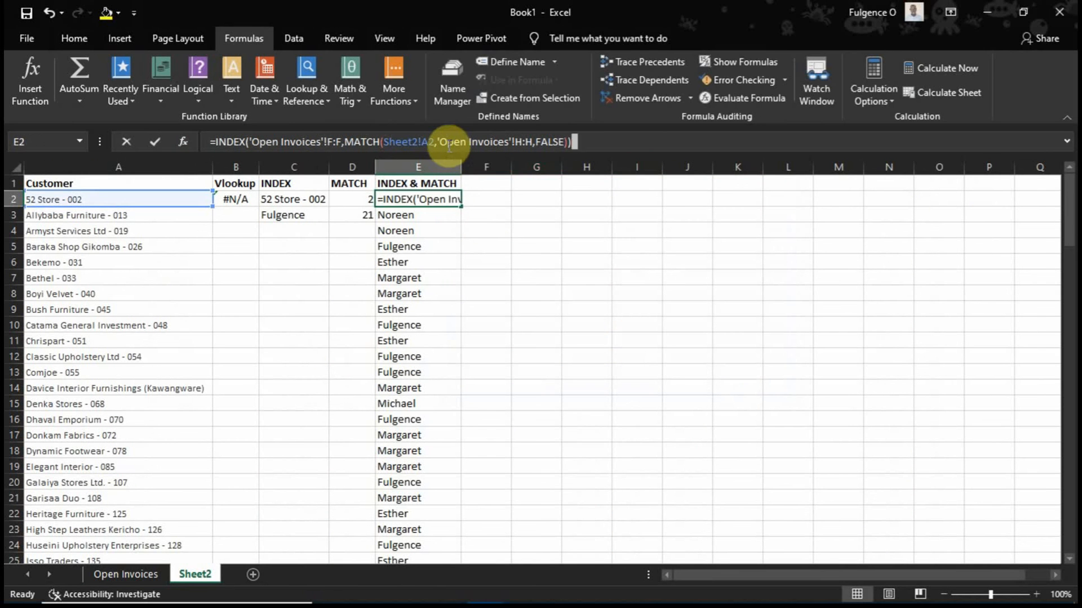
click(185, 142)
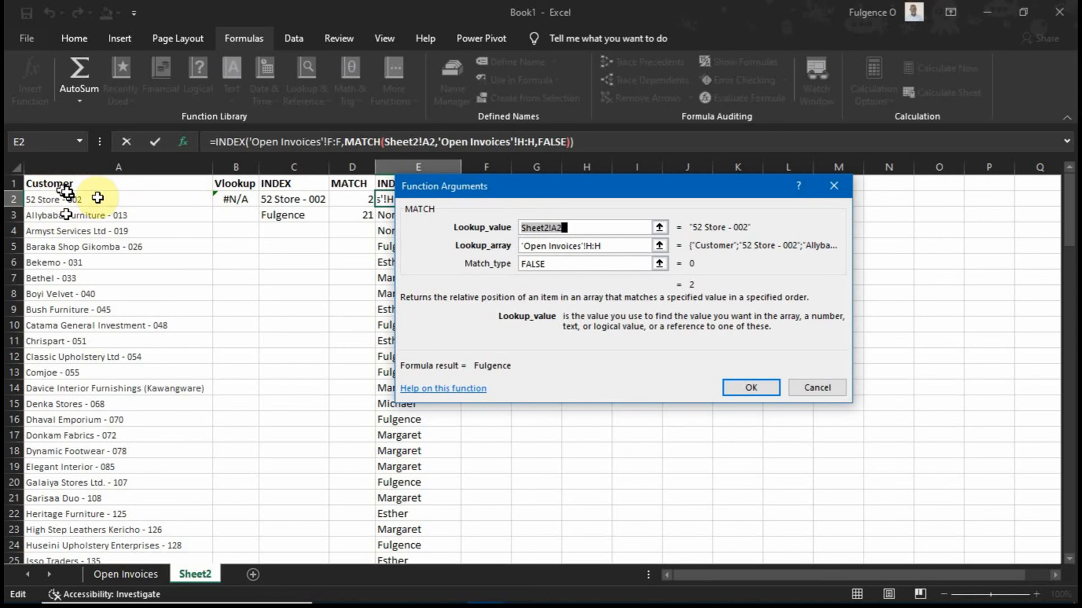
Reselect column H (Customer) of Open Invoices as the MATCH lookup array in E2 and confirm the formula
click(620, 246)
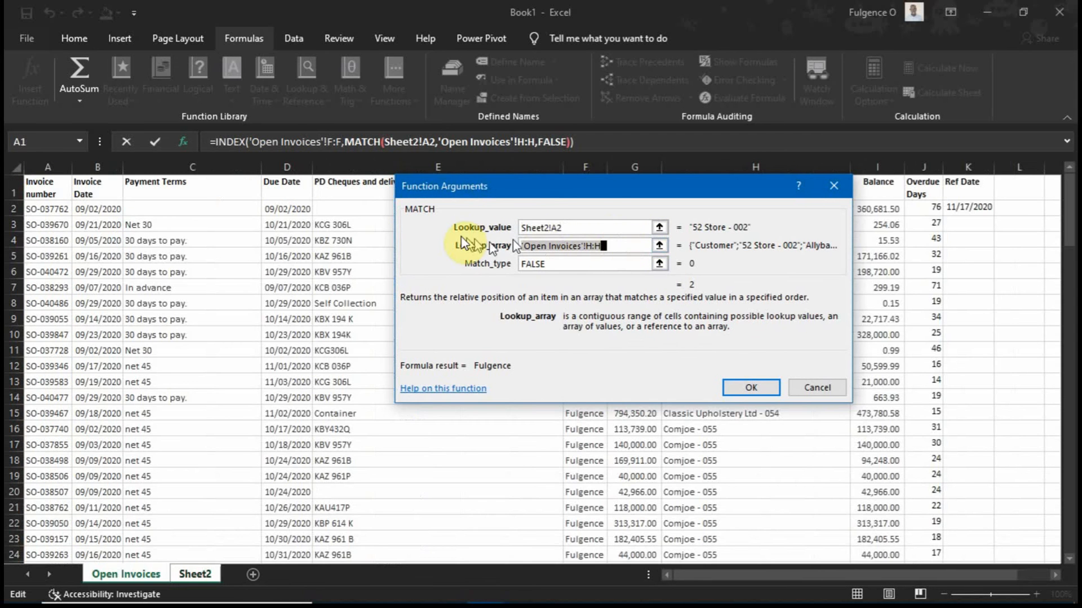
click(752, 168)
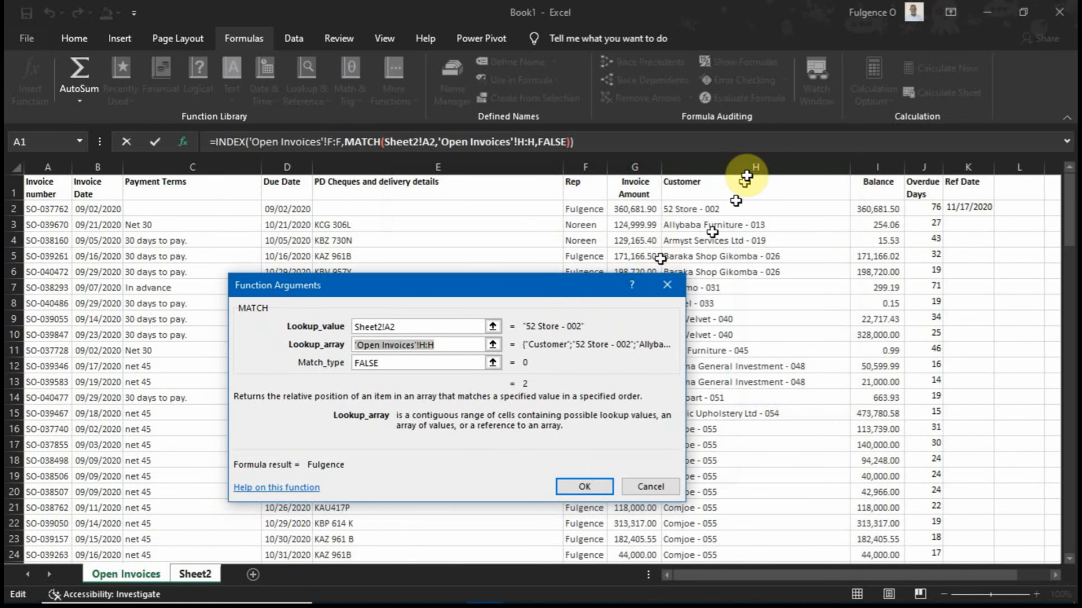
click(195, 576)
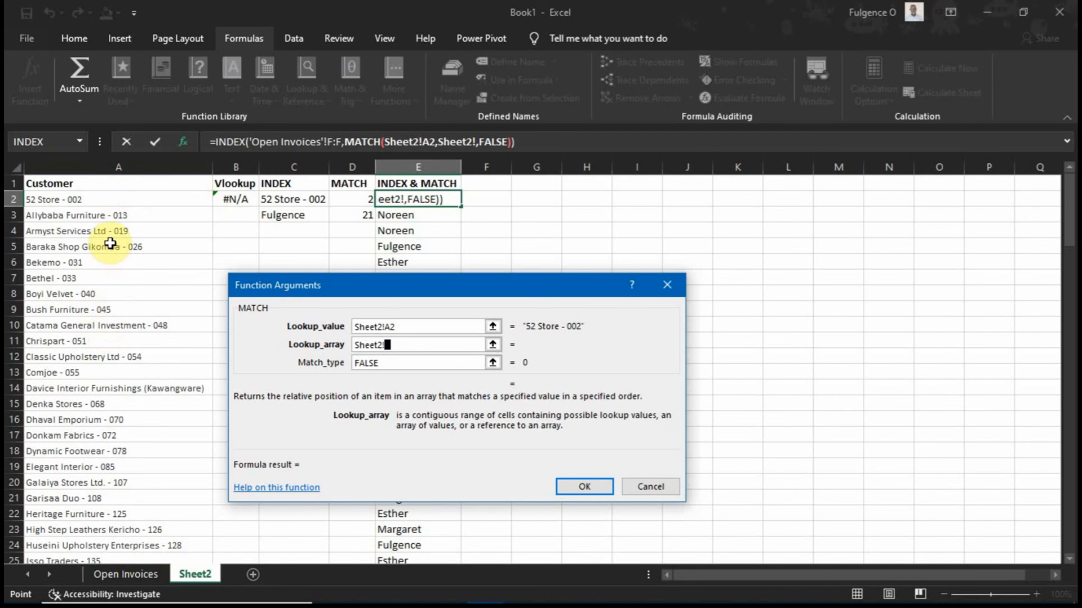
click(122, 574)
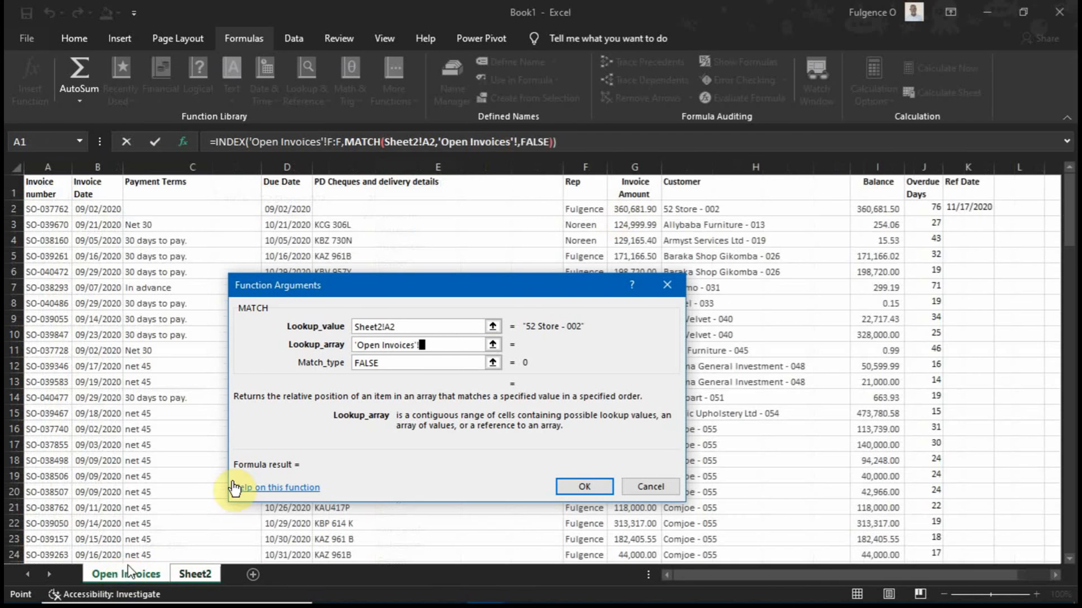
click(748, 160)
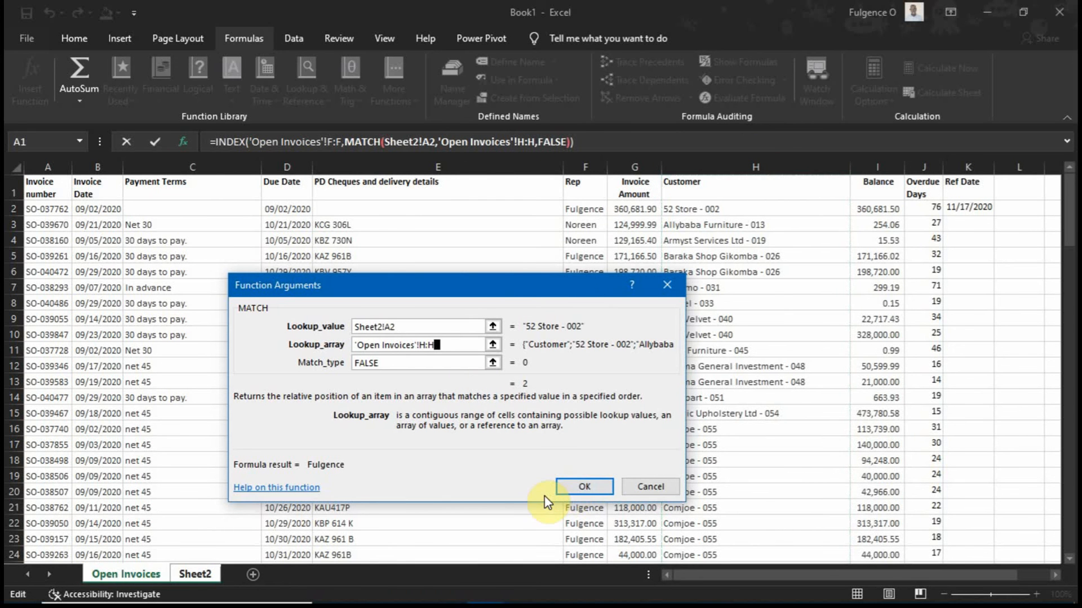
click(577, 489)
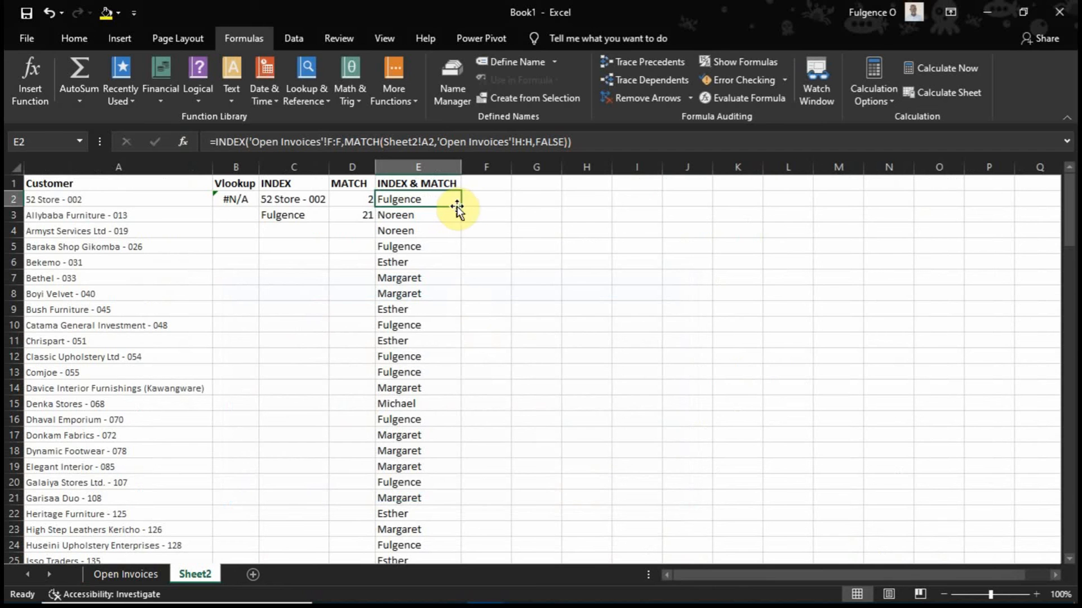
Fill the INDEX and MATCH formula from E2 down to the last customer in E65 and return to the column header
drag(458, 207, 443, 532)
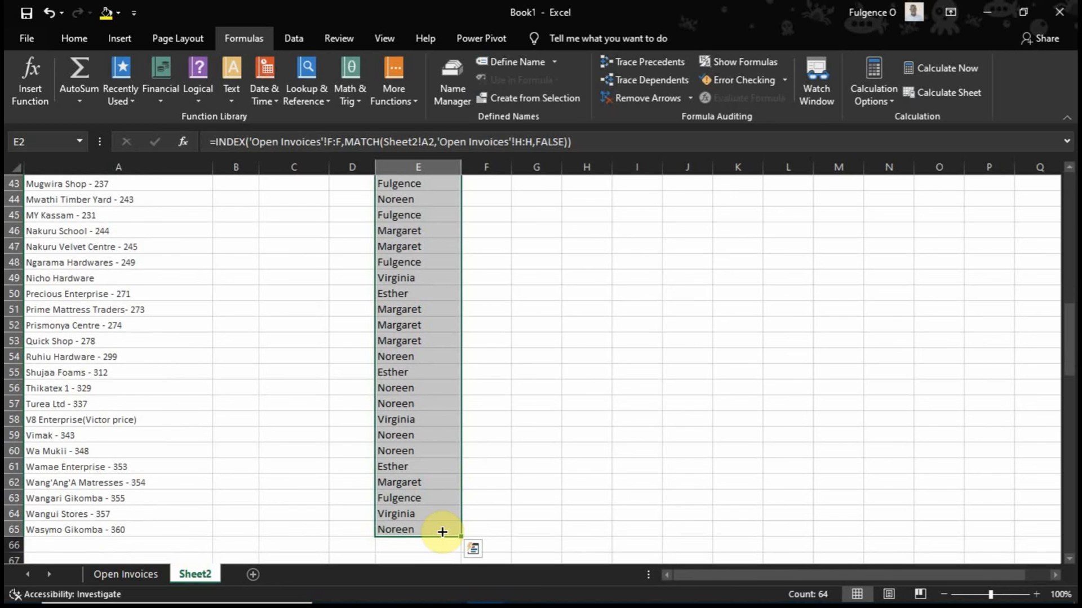
key(ctrl+Up)
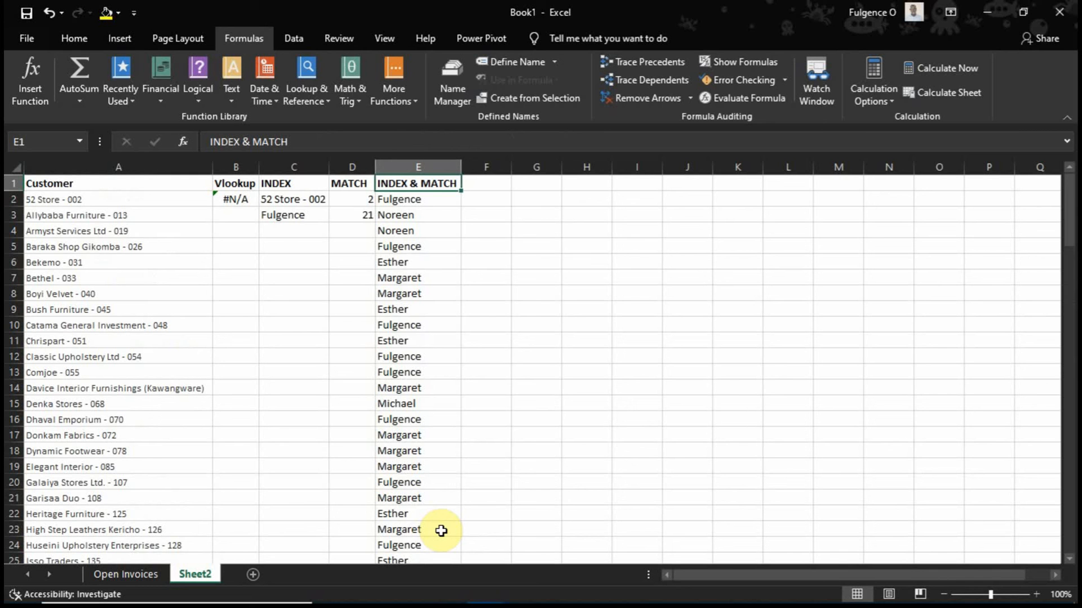
Review the VLOOKUP formula in B2 and the standalone MATCH formula in D2 for comparison
key(Down)
key(Left)
key(Left)
key(Left)
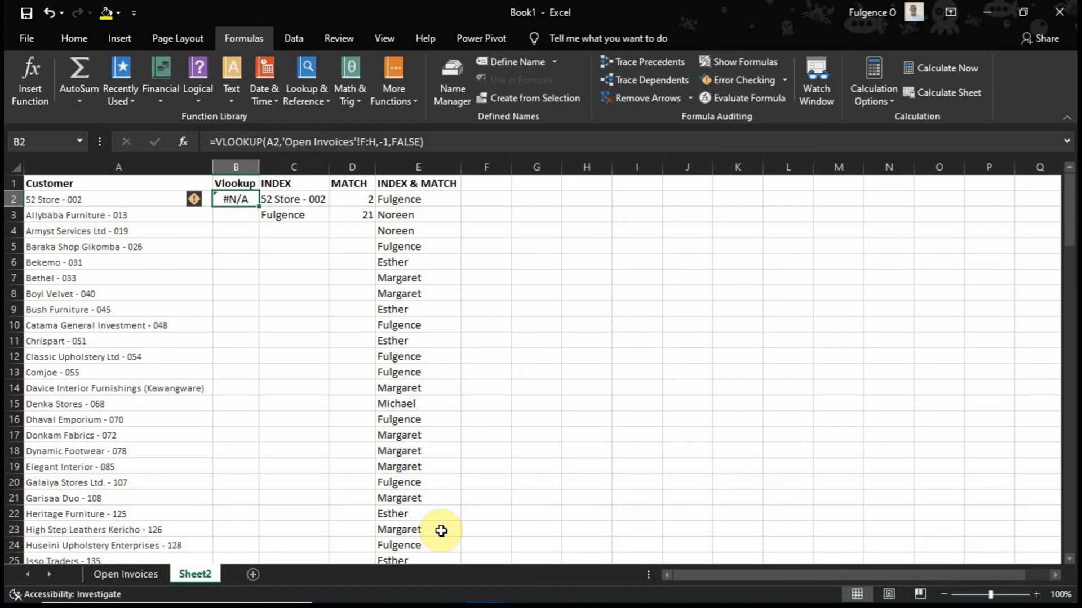
key(Right)
key(Right)
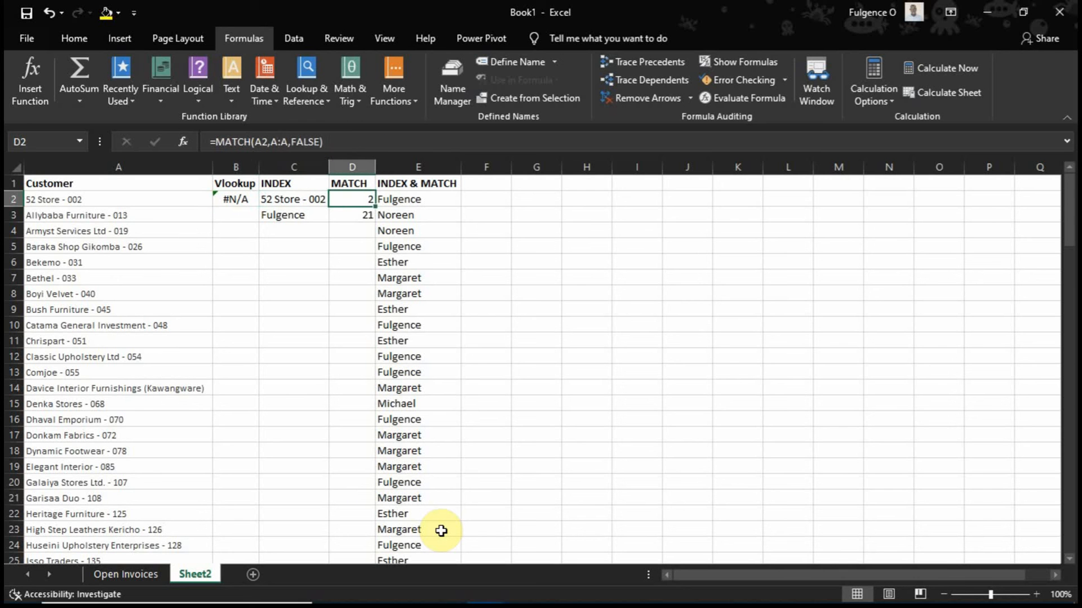
Review the MATCH formula in D3, followed by the combined INDEX and MATCH formula in E2
key(Down)
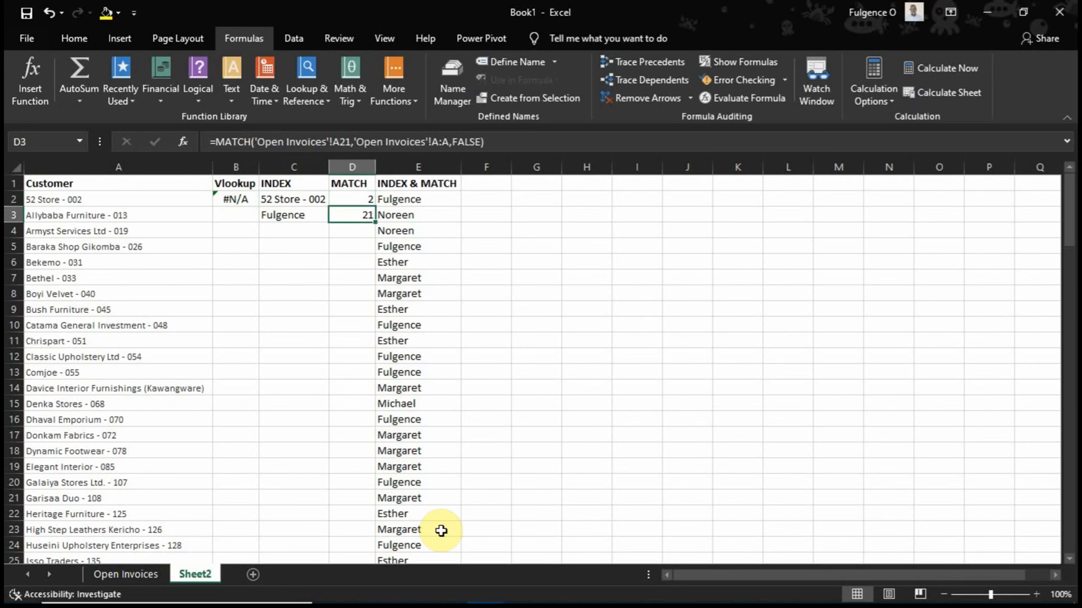
key(Up)
key(Right)
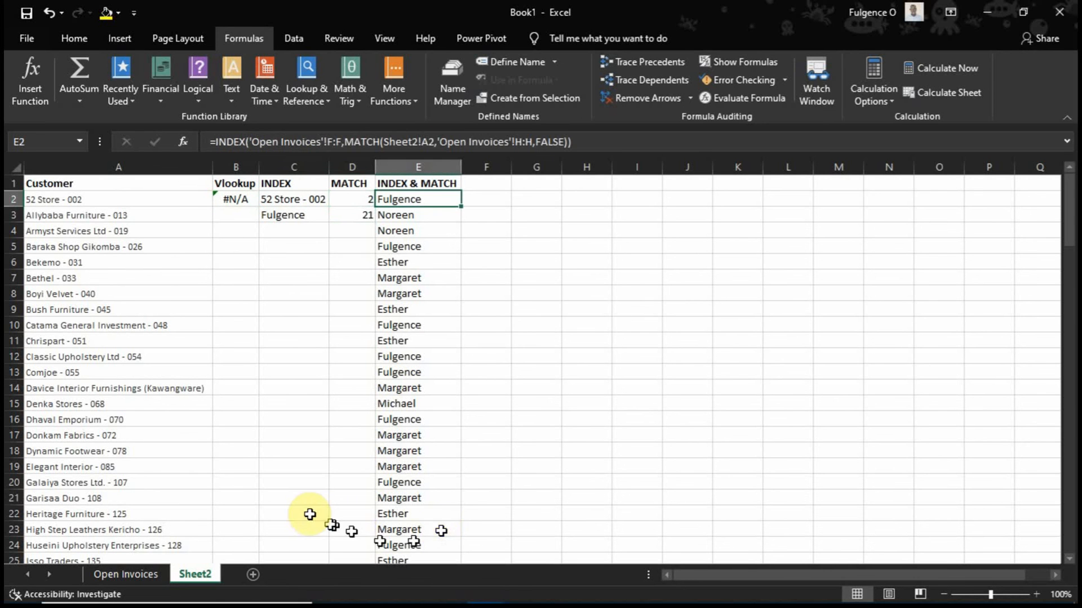
Compare the positions of the Rep and Customer columns on Open Invoices and return to Sheet2
click(133, 582)
click(327, 397)
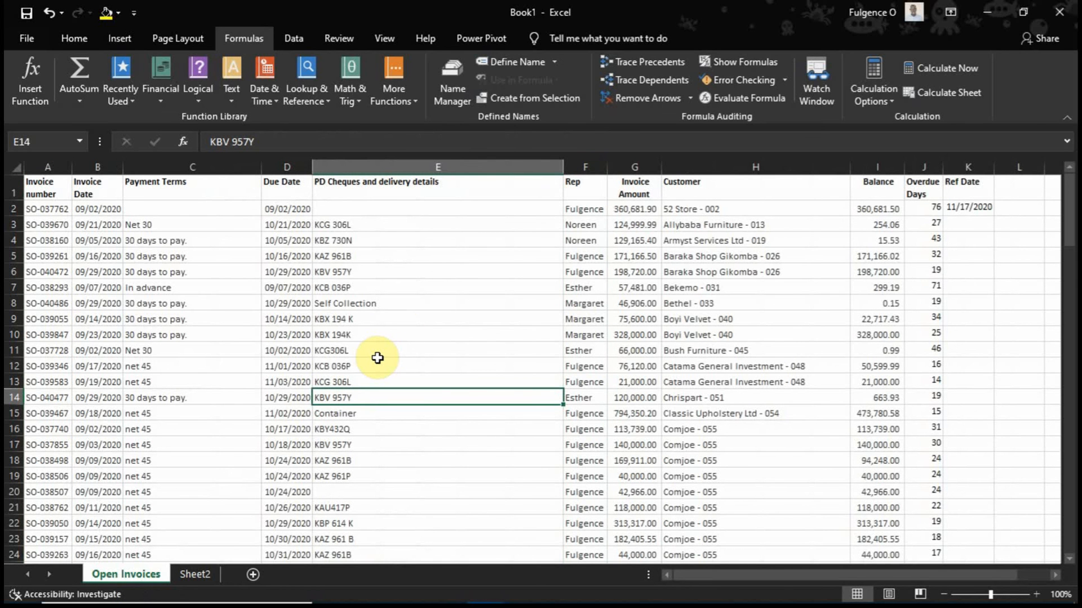
click(586, 173)
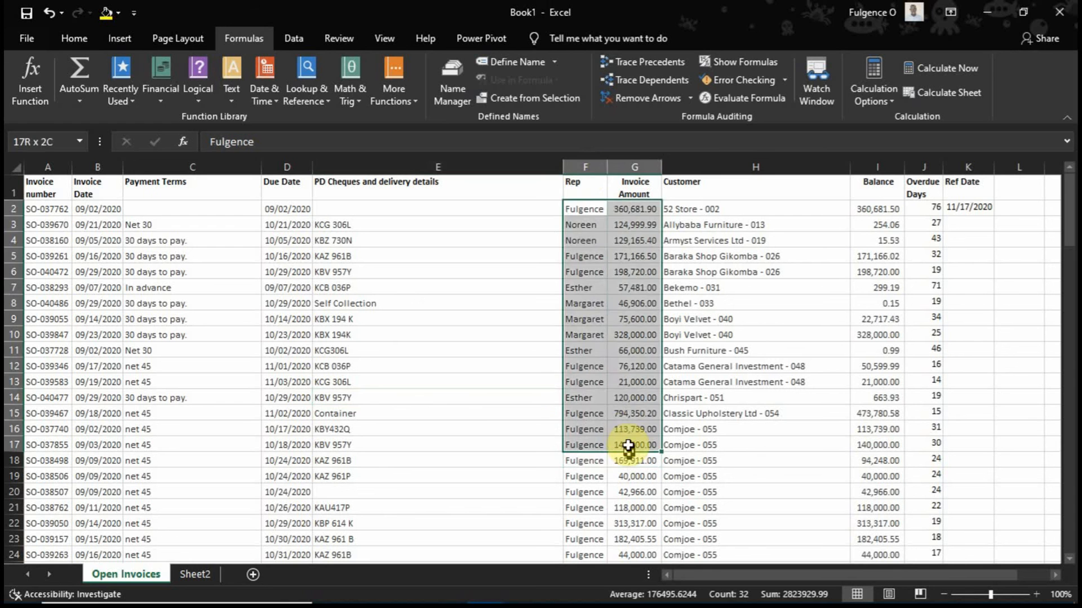
click(705, 349)
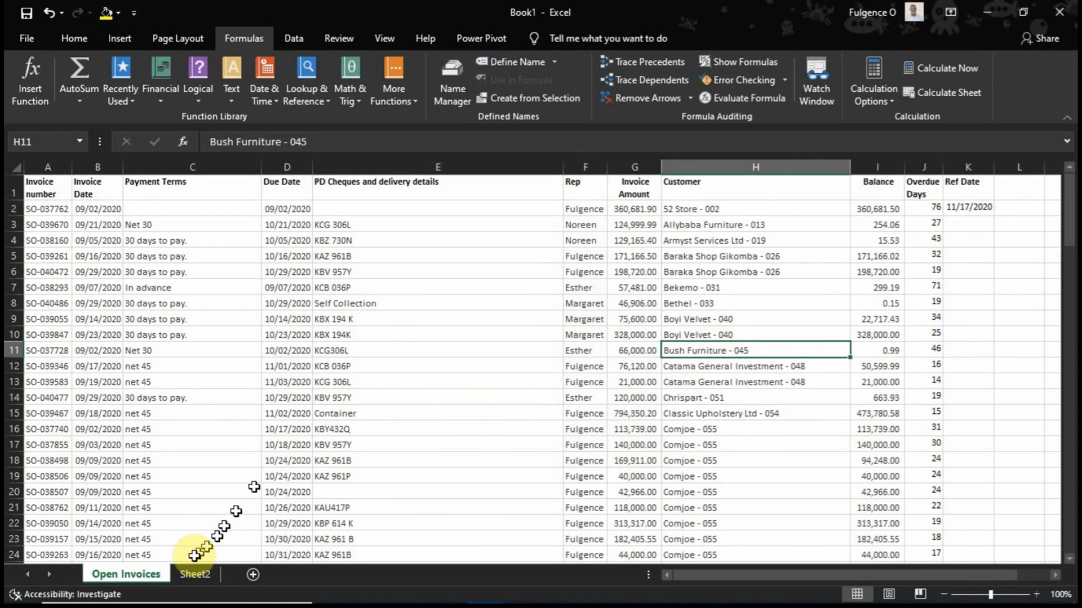
click(189, 574)
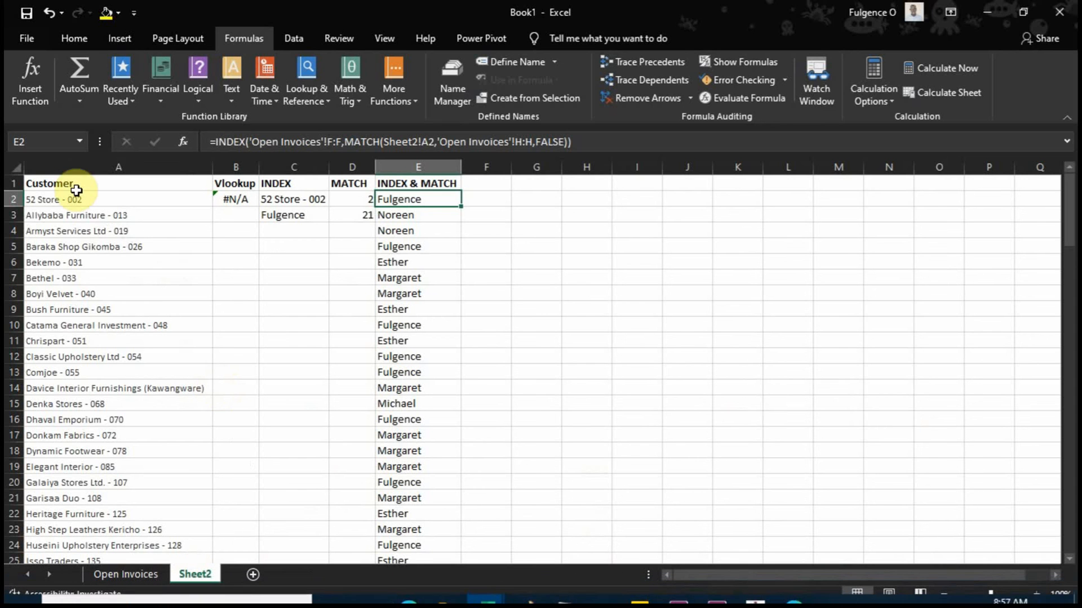
Examine the customer list in column A of Sheet2 against Open Invoices, and review the formula in E8
drag(76, 198, 68, 386)
click(68, 386)
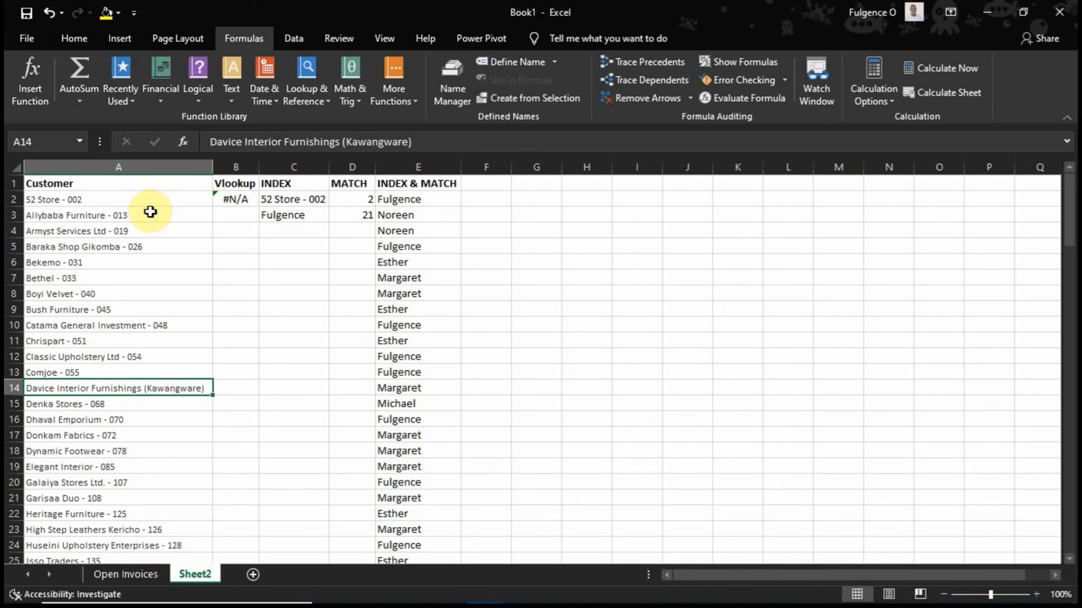
drag(158, 195, 232, 526)
drag(232, 526, 203, 466)
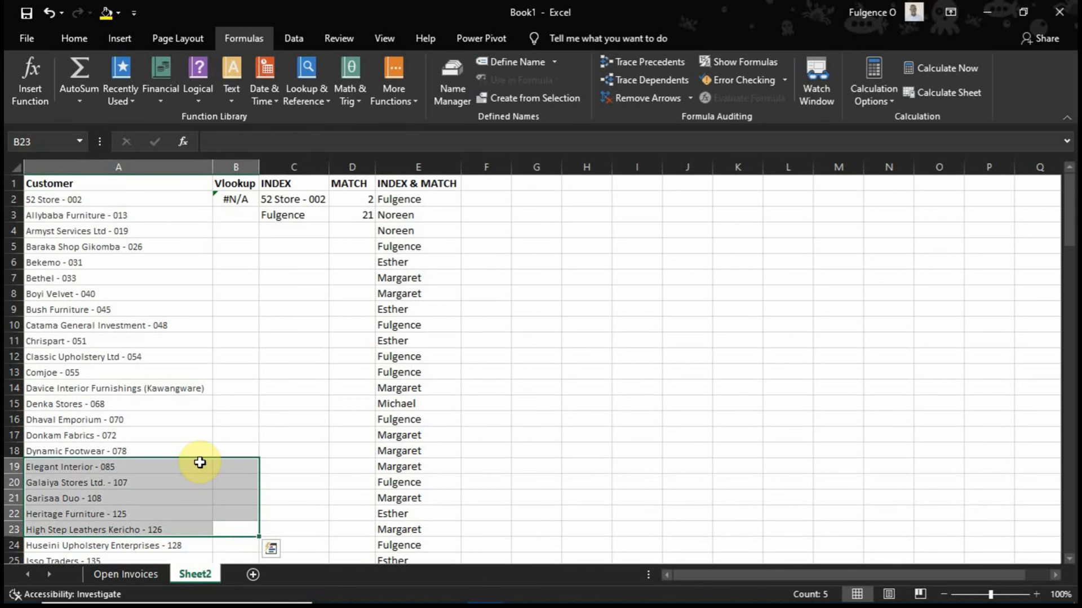
click(132, 576)
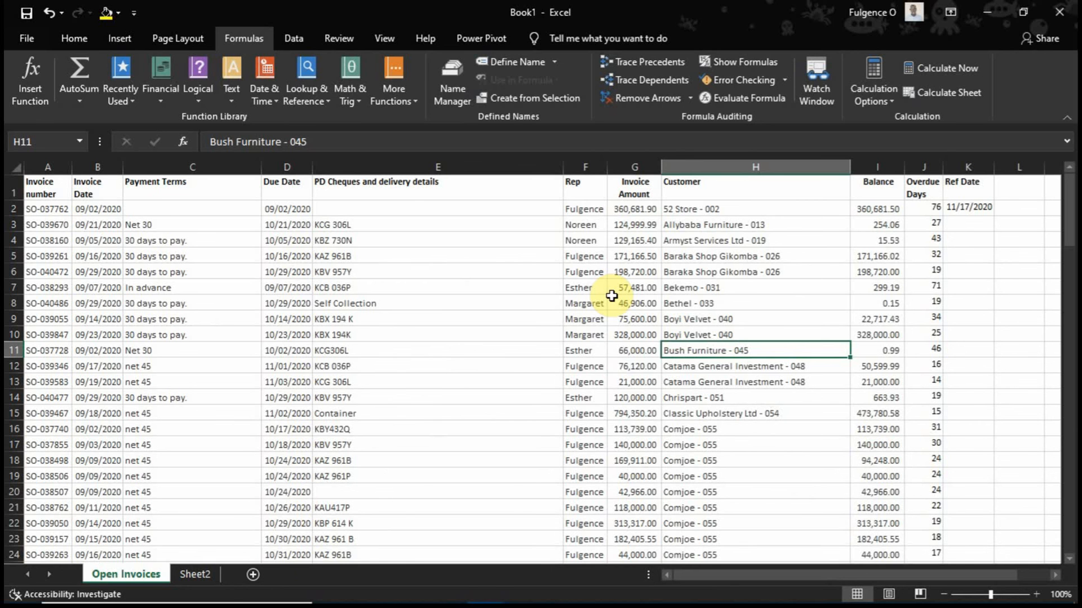
click(195, 574)
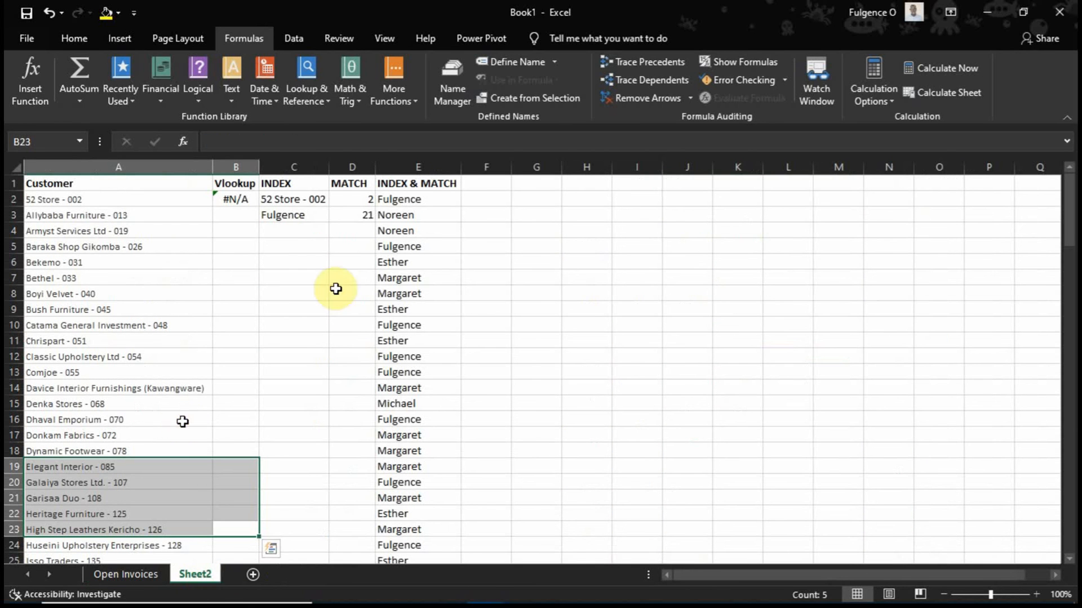
click(411, 299)
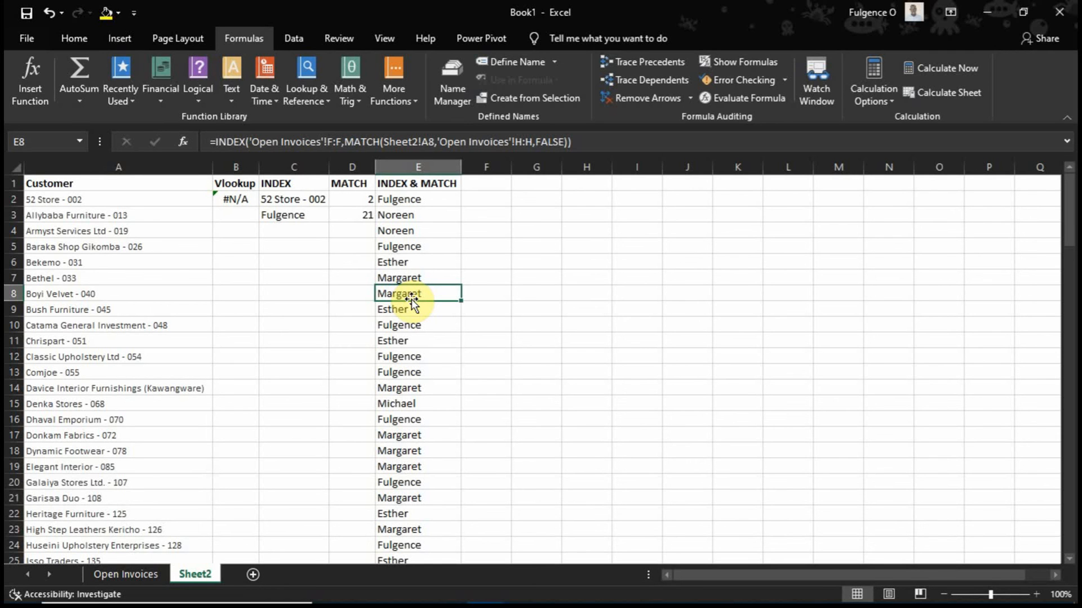
Highlight the Customer and INDEX & MATCH columns together and look through the customers with their matching reps
click(153, 167)
click(382, 169)
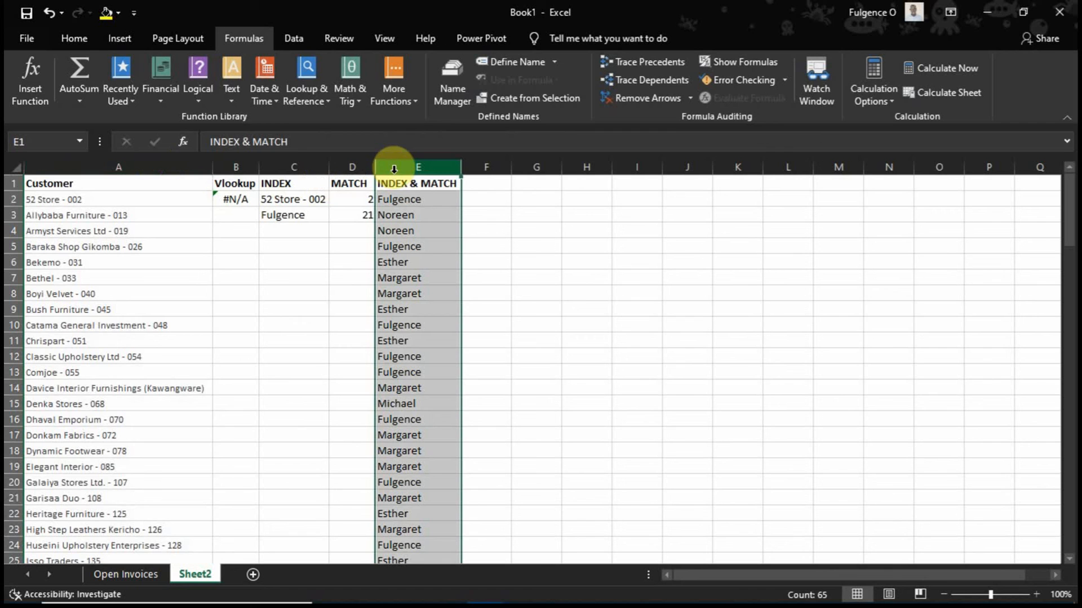
ctrl+click(170, 163)
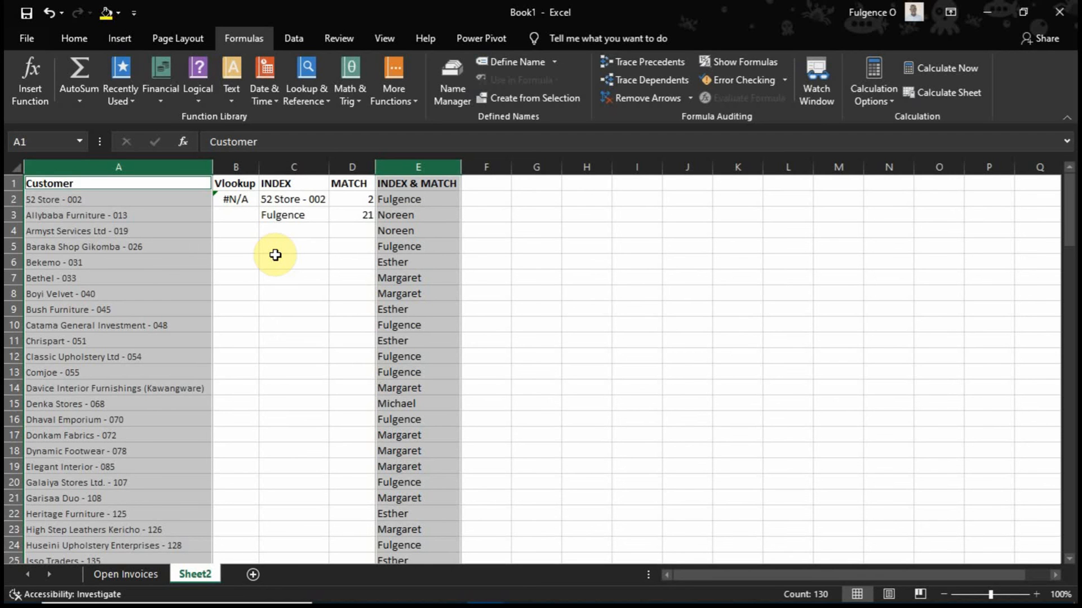
scroll(212, 321, down, 4)
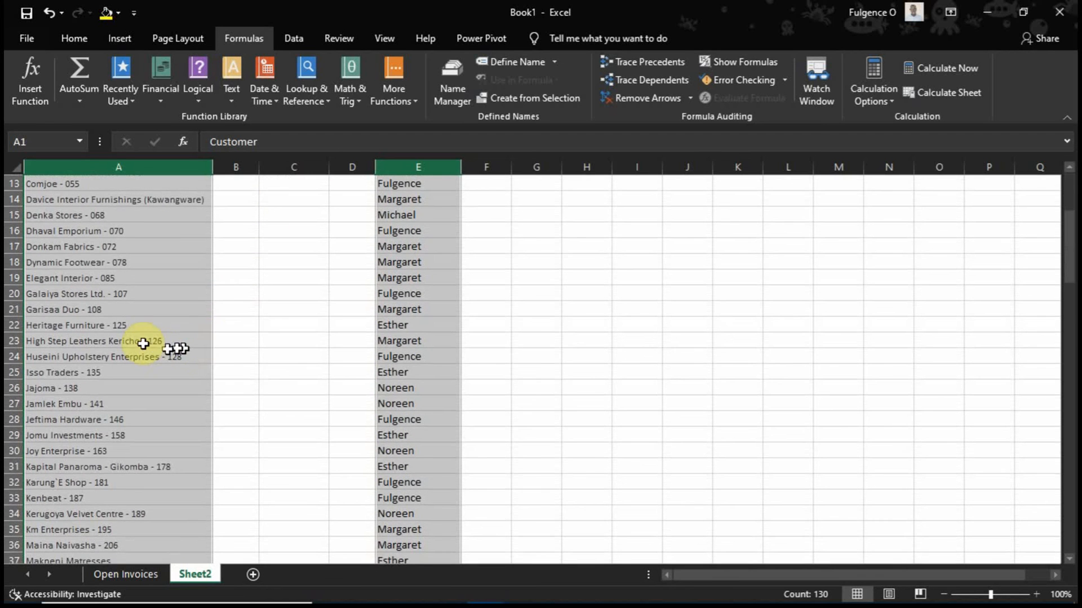
click(108, 356)
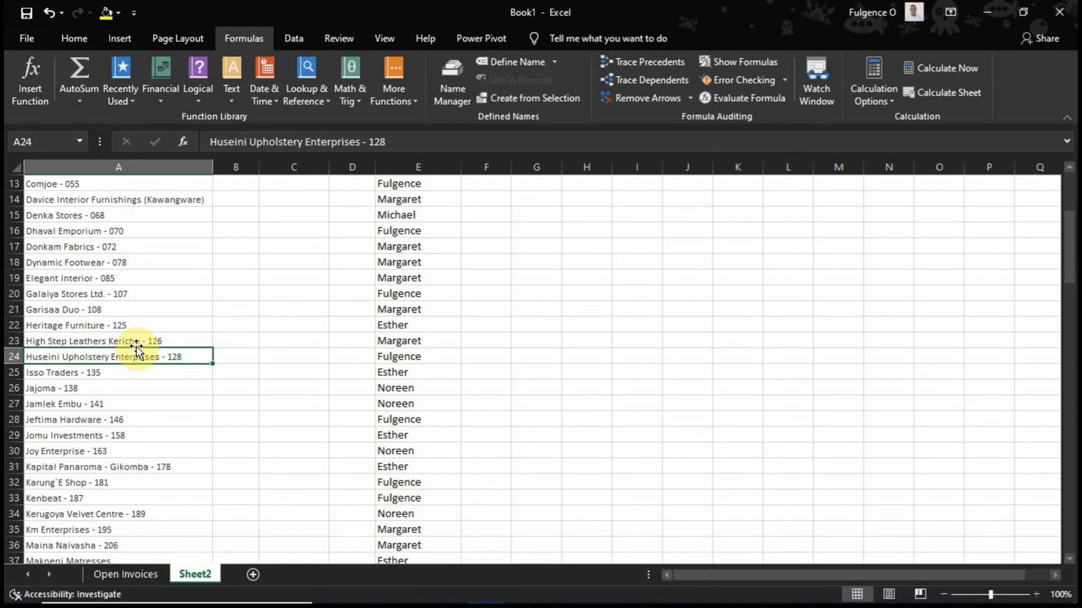
scroll(137, 348, up, 1)
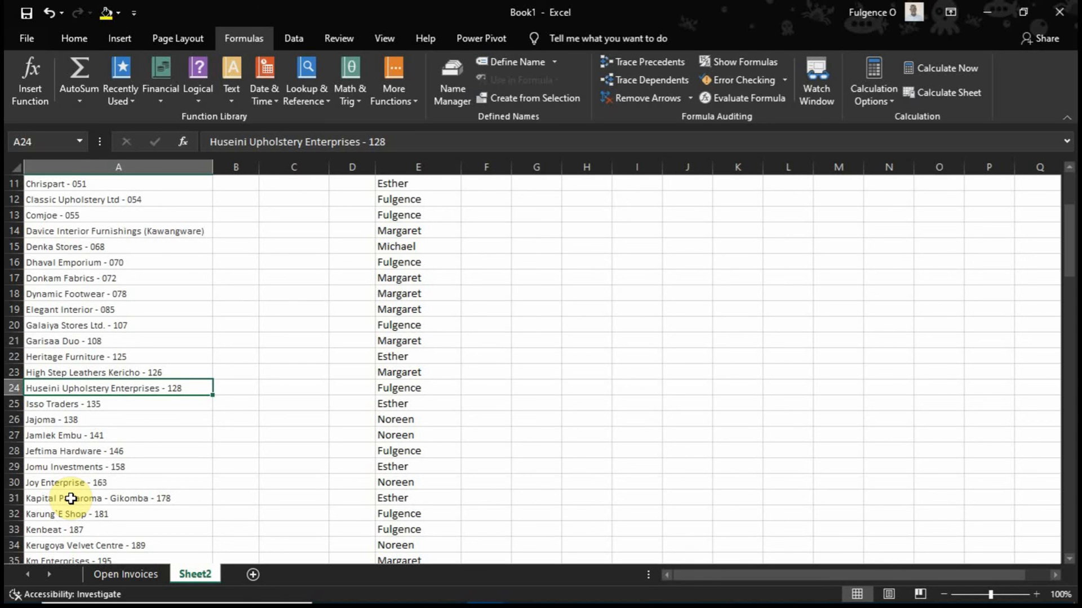
click(183, 431)
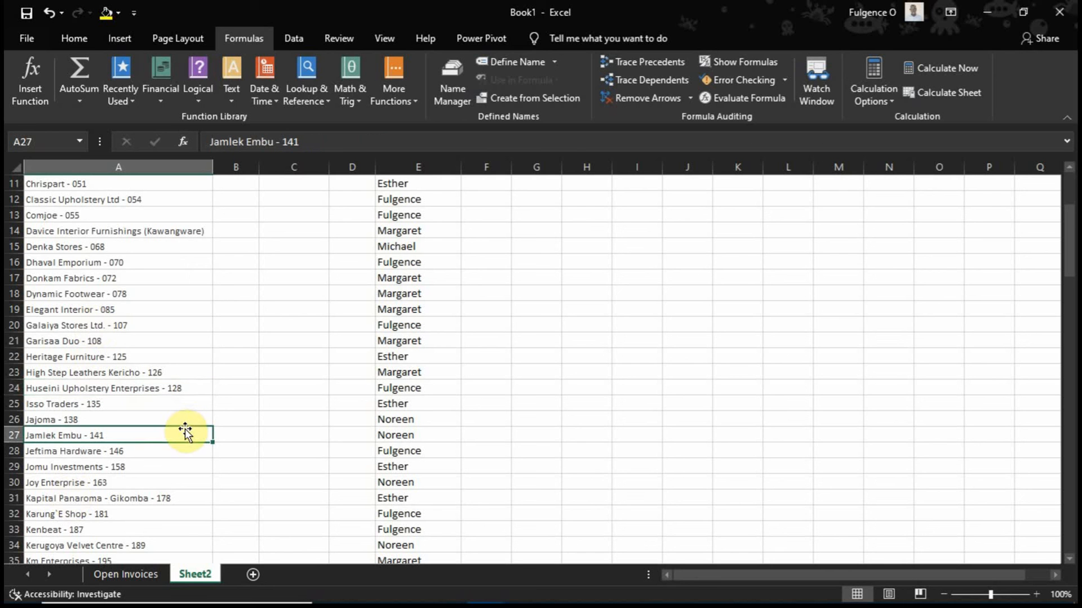
Compare the INDEX and MATCH formulas in E2 and E3 to see how the lookup reference changes by row
click(413, 353)
key(ctrl+Up)
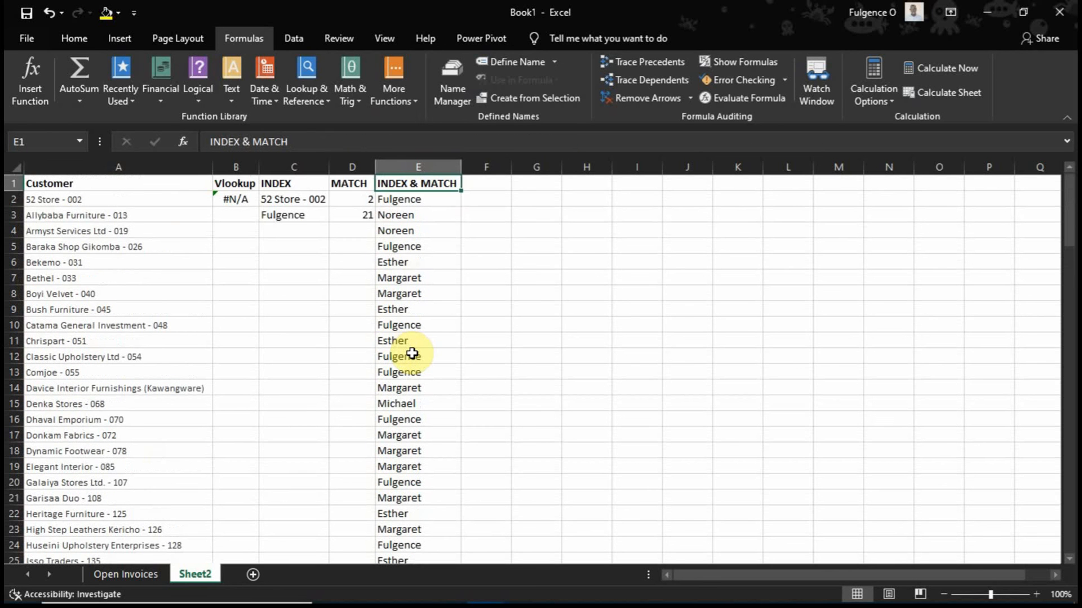
key(Down)
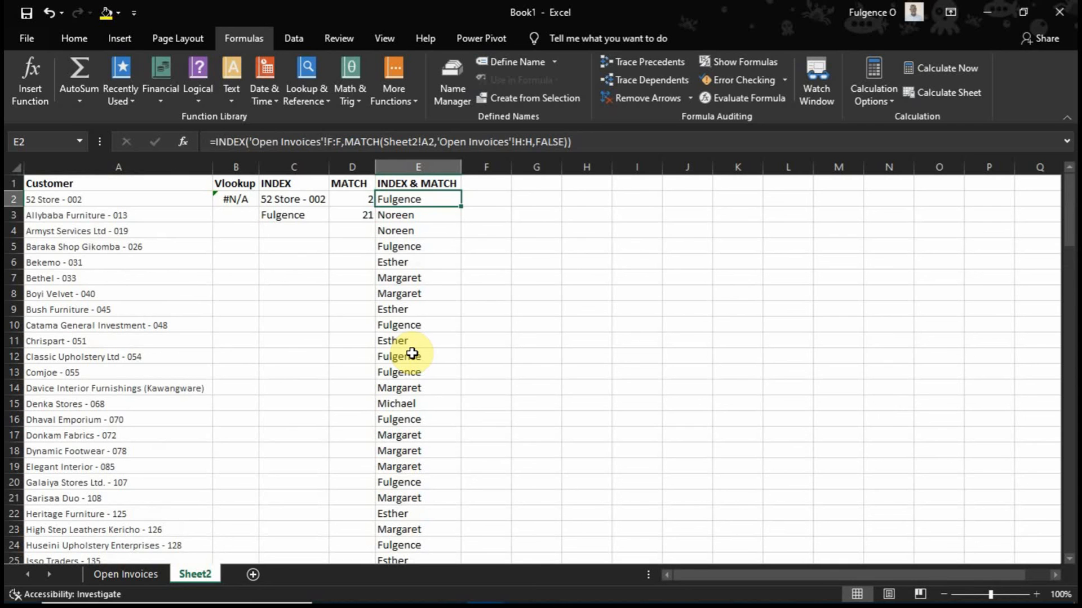
key(Up)
key(Down)
key(Down)
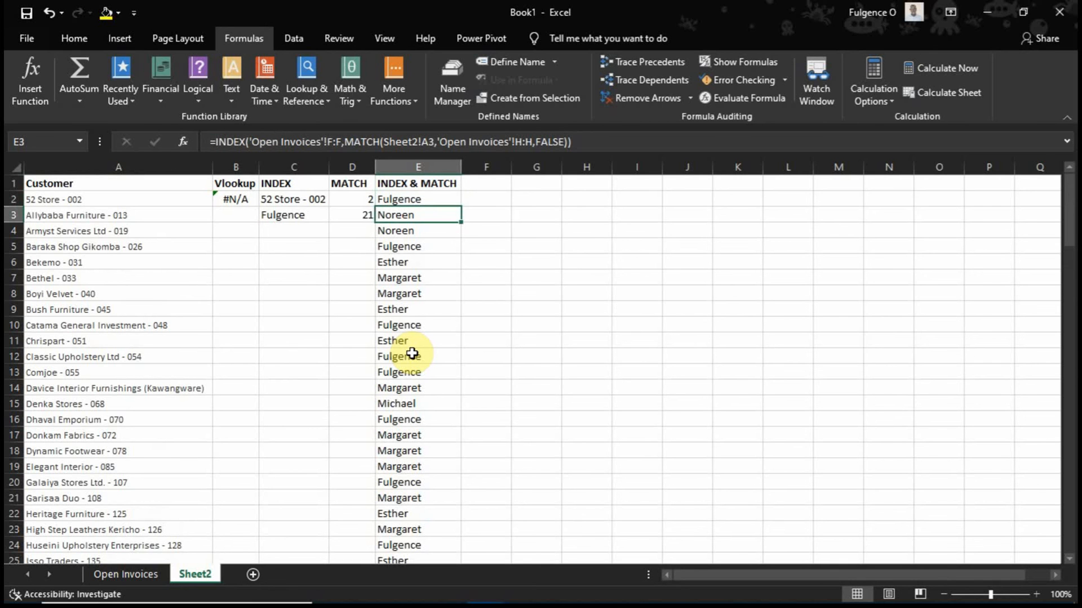
key(Up)
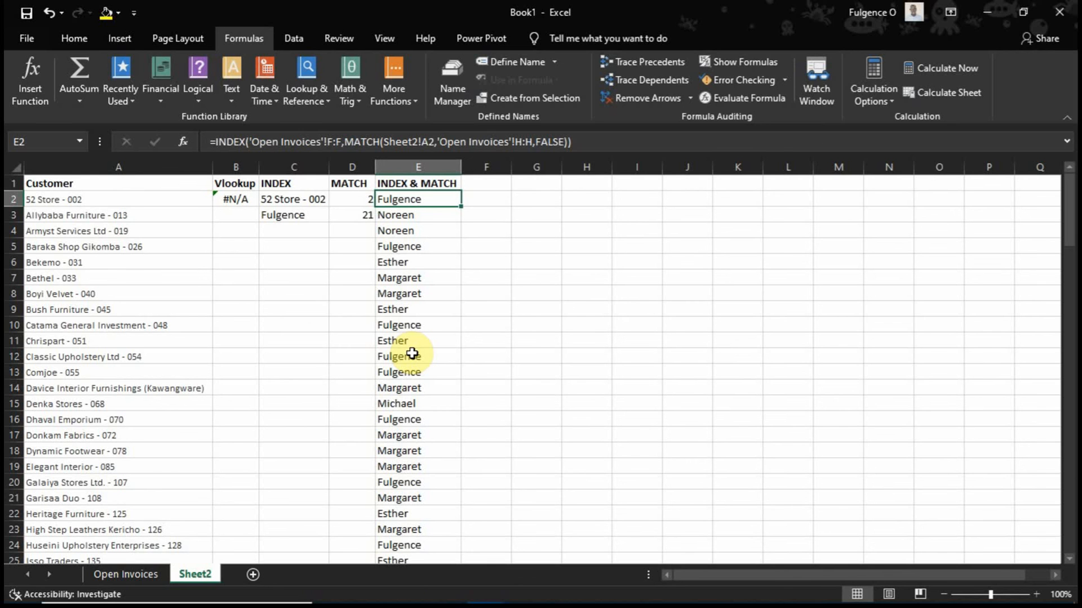
Switch to the Google Meet call in the browser to follow the participants' questions
click(408, 588)
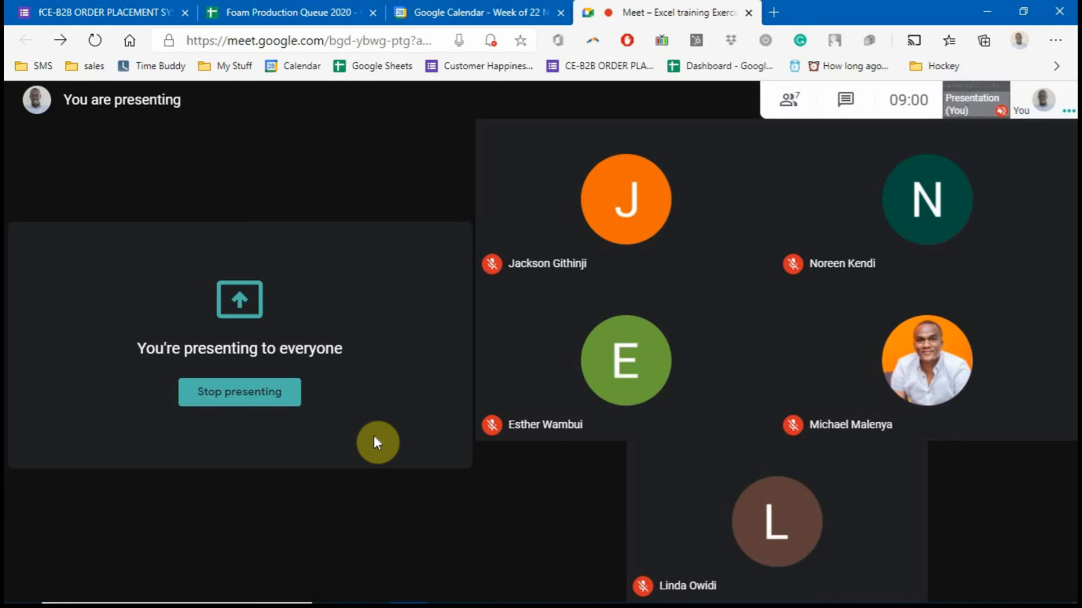
mouse_move(375, 473)
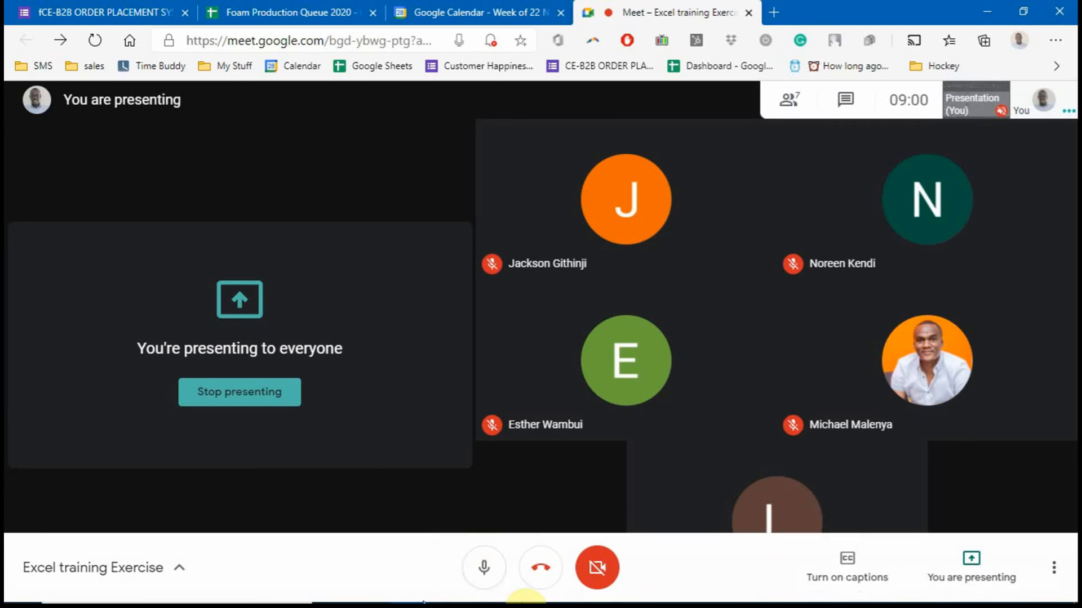
mouse_move(558, 604)
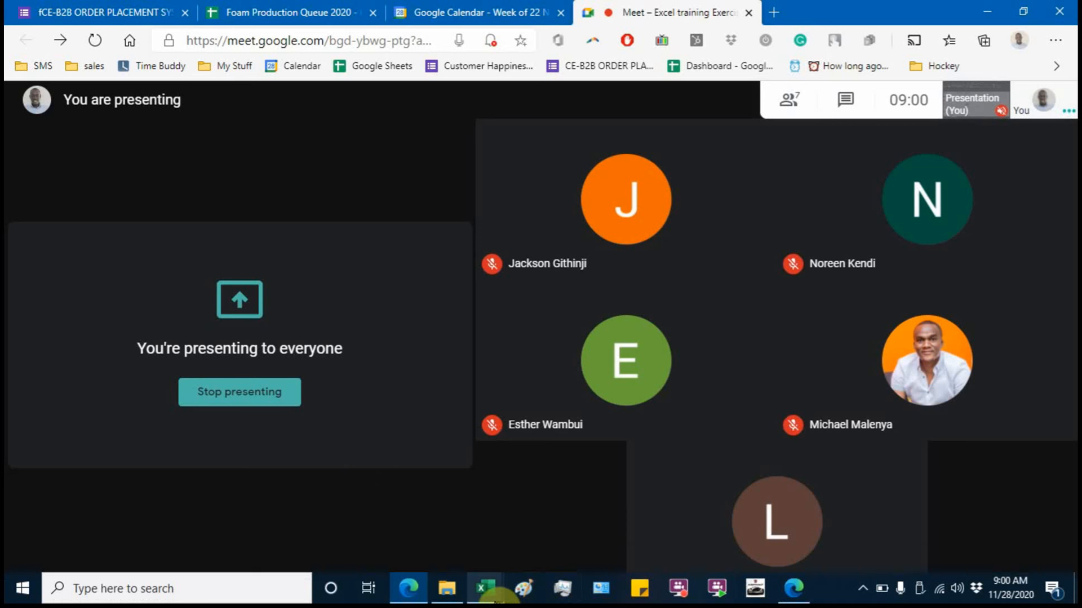
click(485, 589)
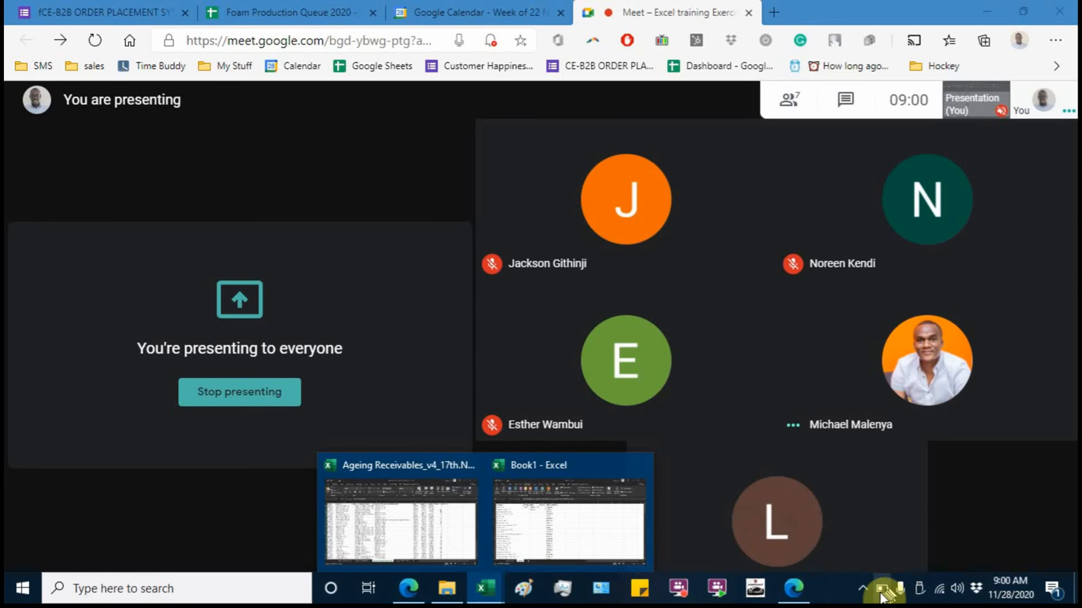
click(862, 588)
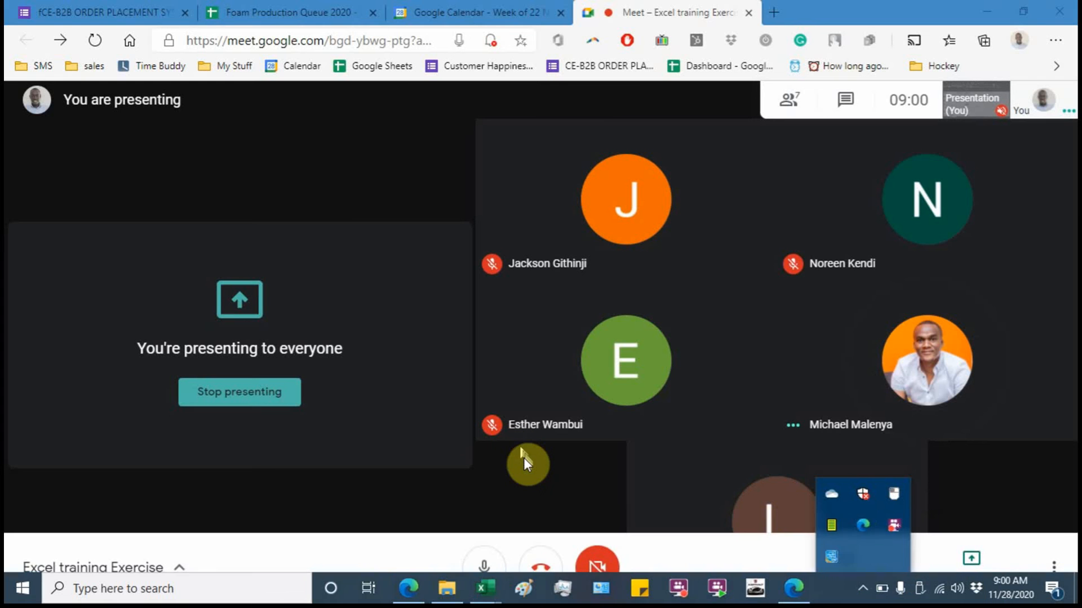
click(523, 458)
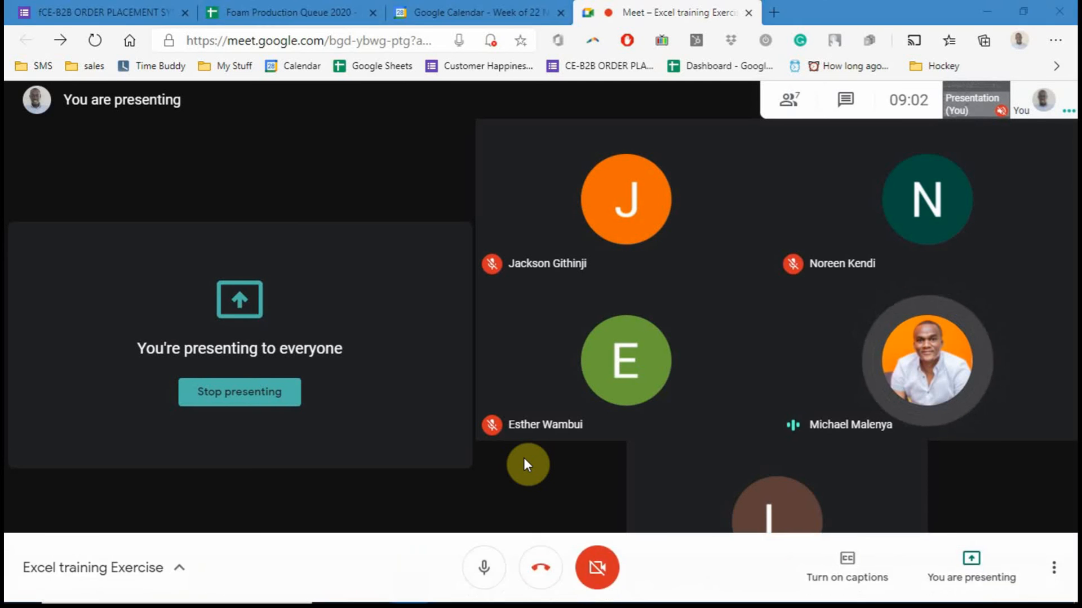
Switch back to the Book1 workbook in Excel and clear the INDEX and MATCH formulas from E2:E65 on Sheet2
key(alt+Tab)
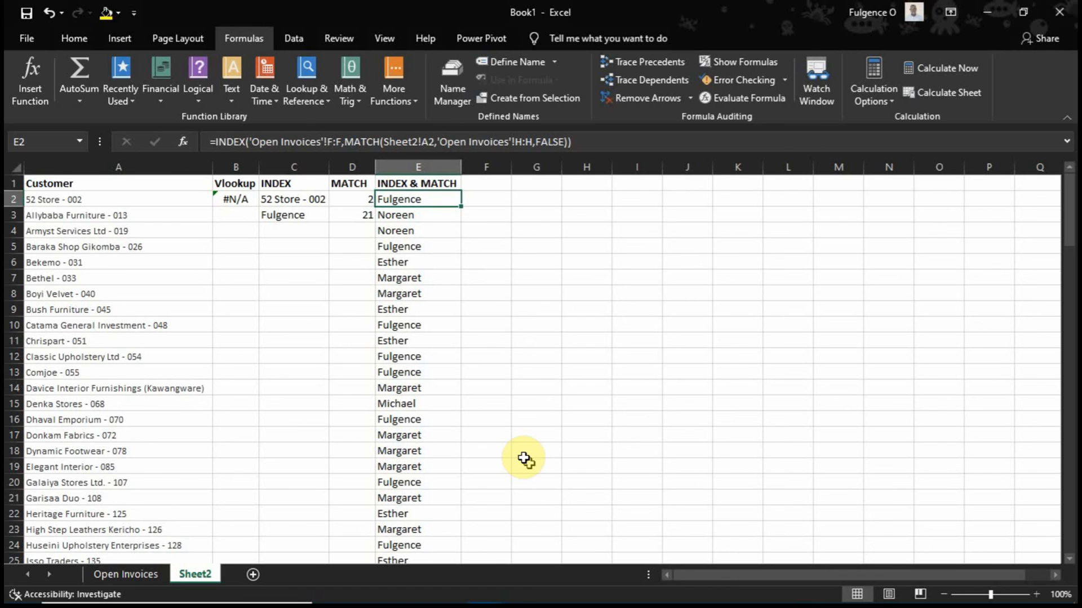
key(ctrl+shift+Down)
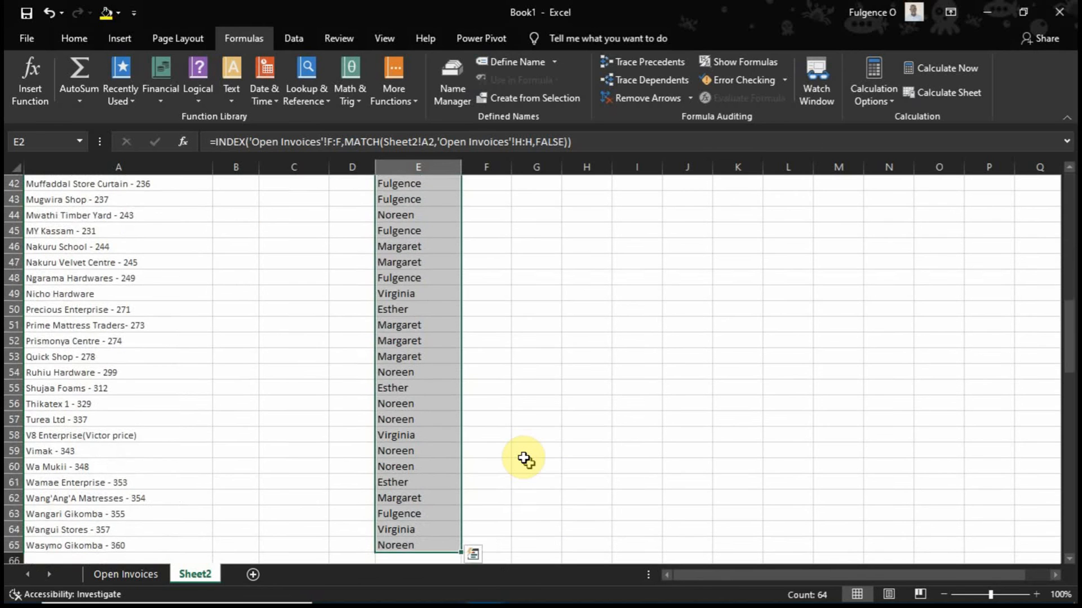
key(Delete)
key(ctrl+Up)
key(Down)
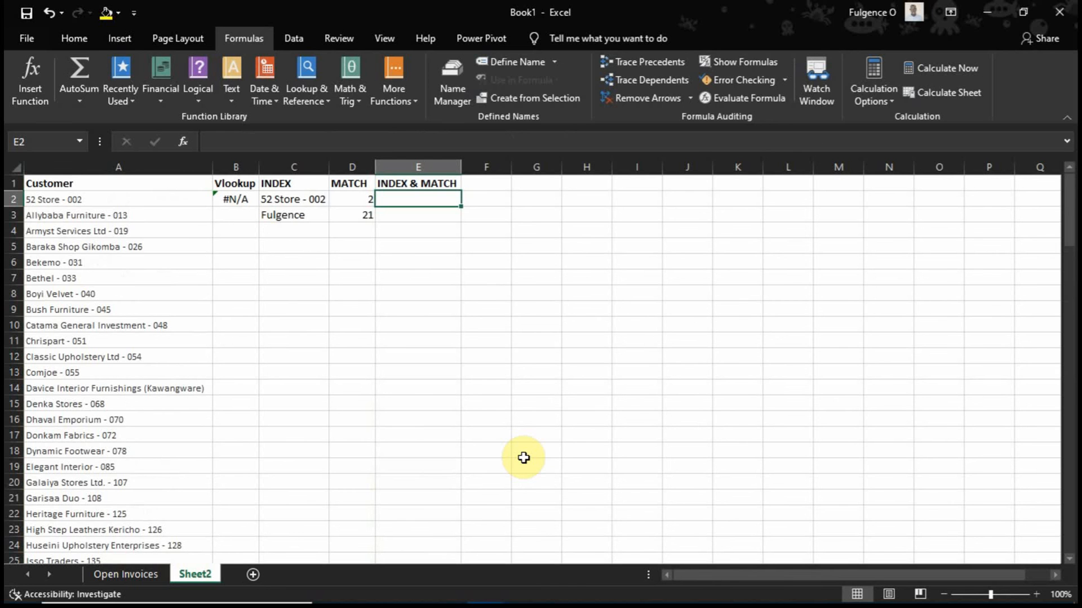
Check the Google Meet call again and return to Sheet2 in Excel
key(alt+Tab)
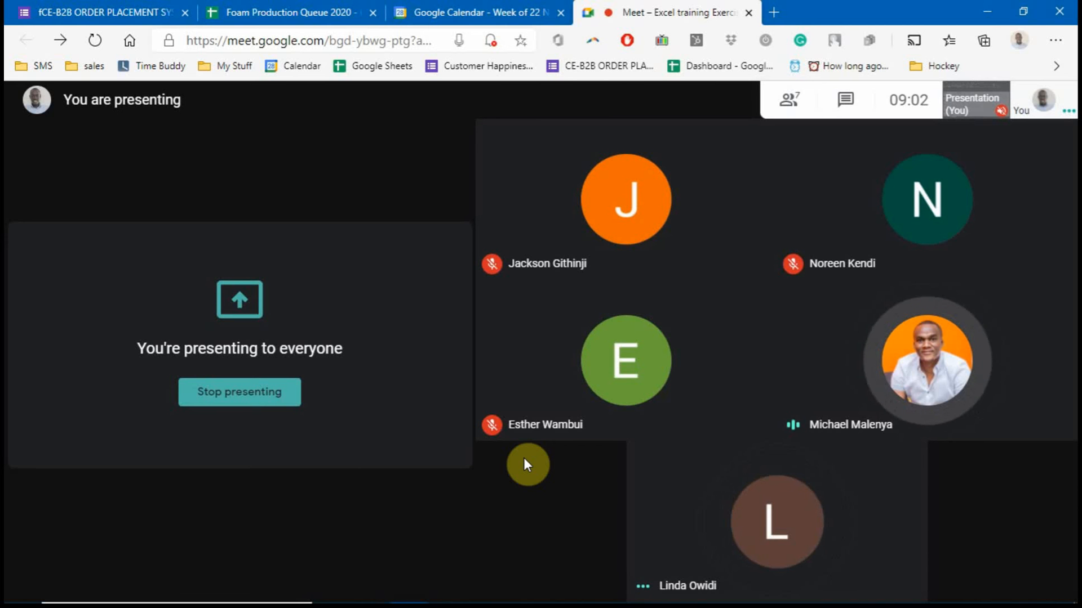
key(alt+Tab)
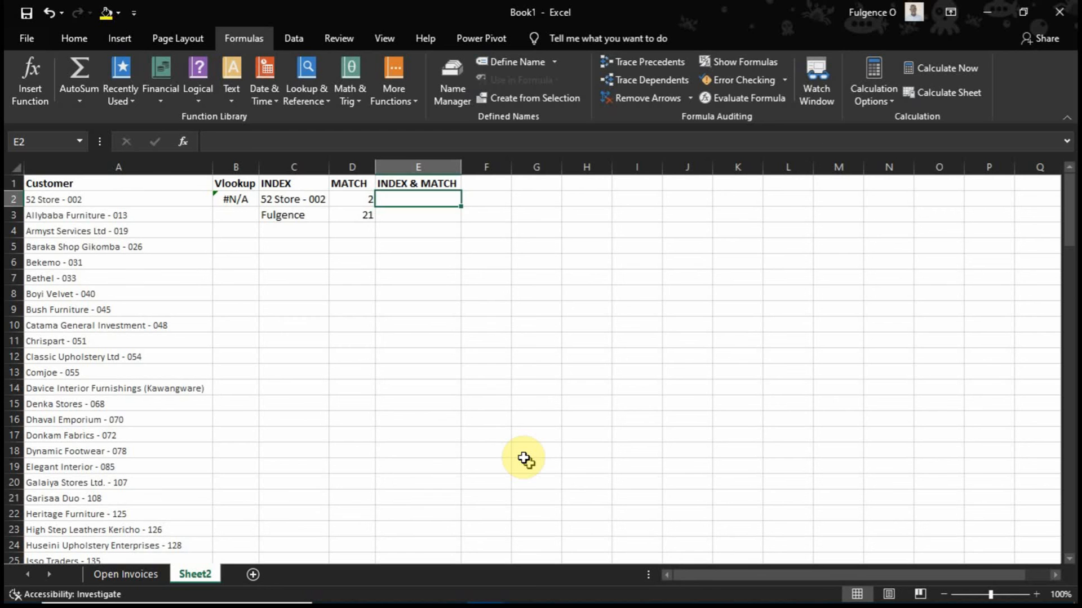
key(Left)
key(Right)
key(alt+Tab)
key(alt+Tab)
Review the standalone INDEX formula in C2 alongside the MATCH formula in D2
key(Left)
key(Left)
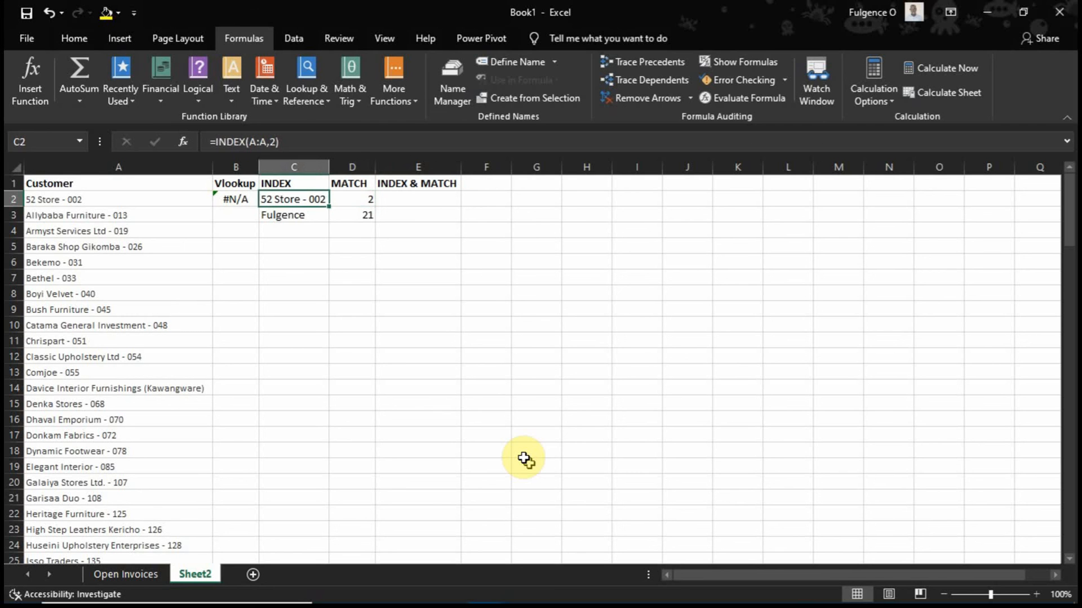
key(Right)
key(Left)
key(Right)
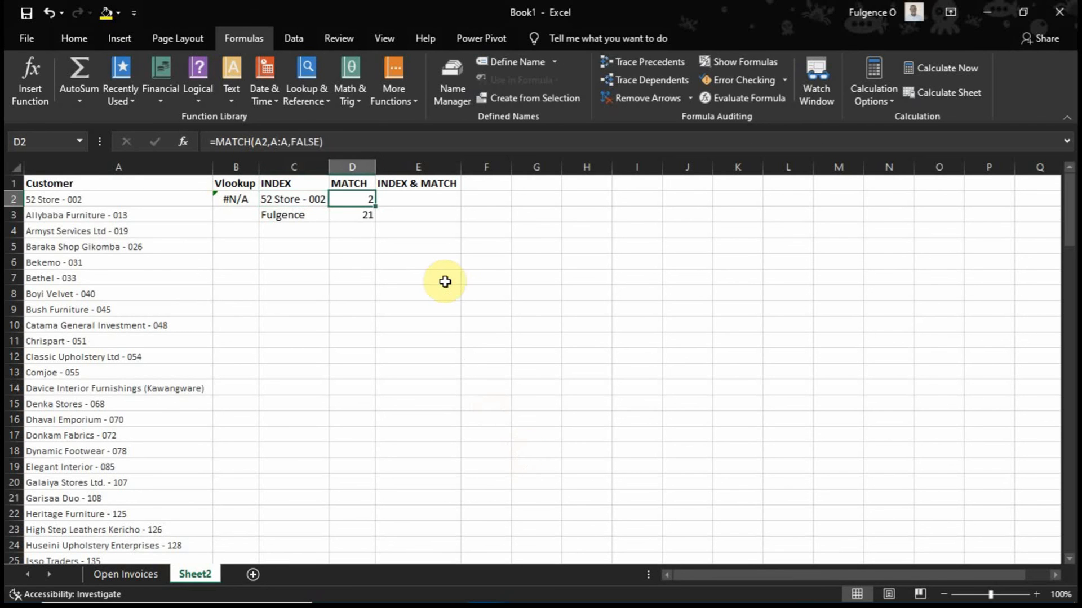
click(284, 202)
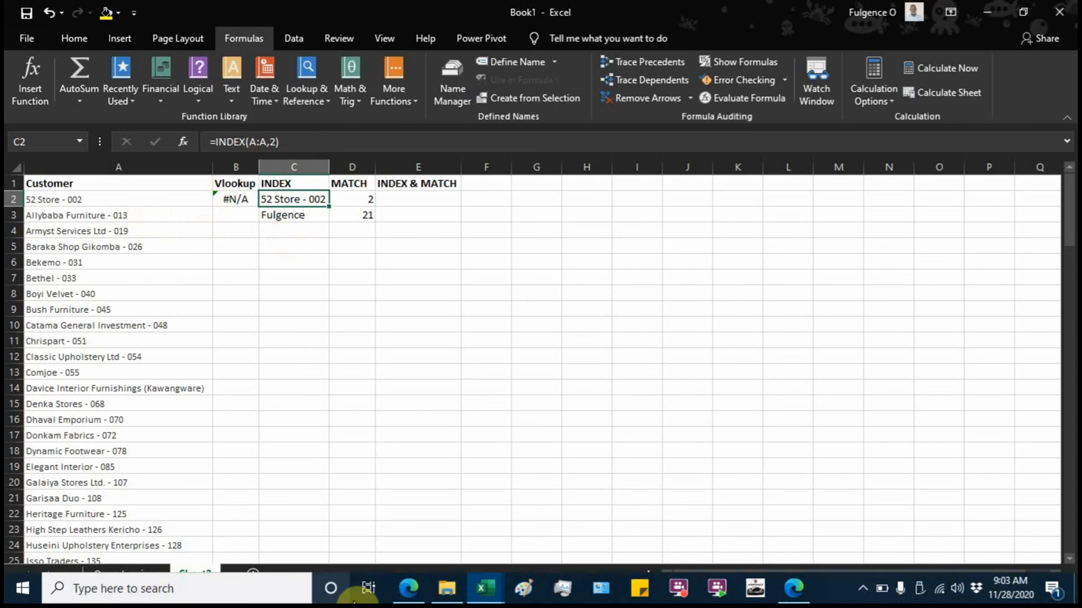
Check the Google Meet call and, back in Excel, compare the INDEX formula in C2 with the MATCH formula in D2 and customer cell A2
click(406, 596)
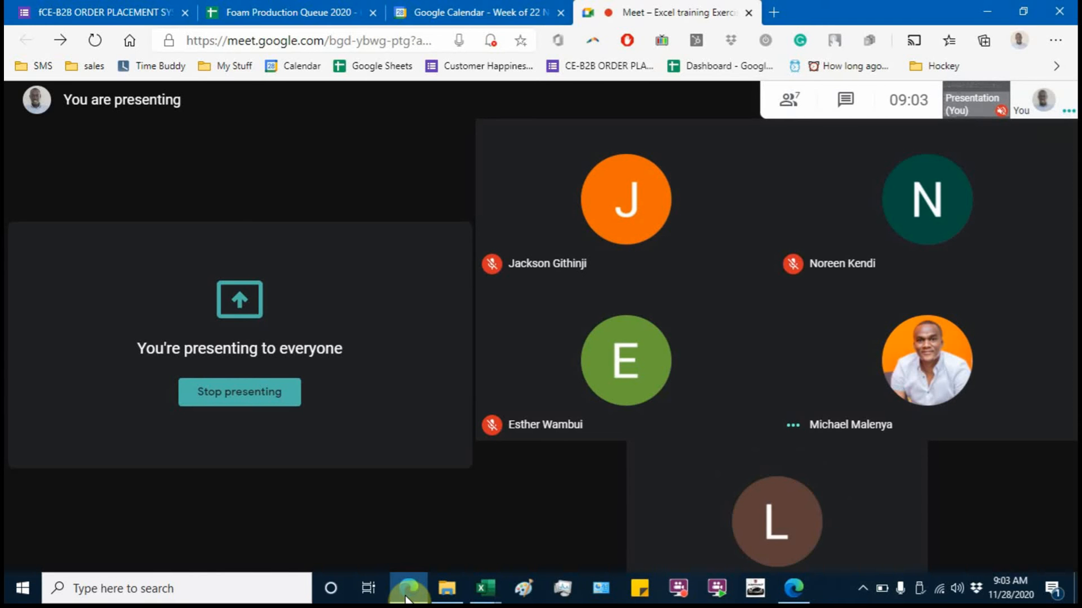
click(407, 596)
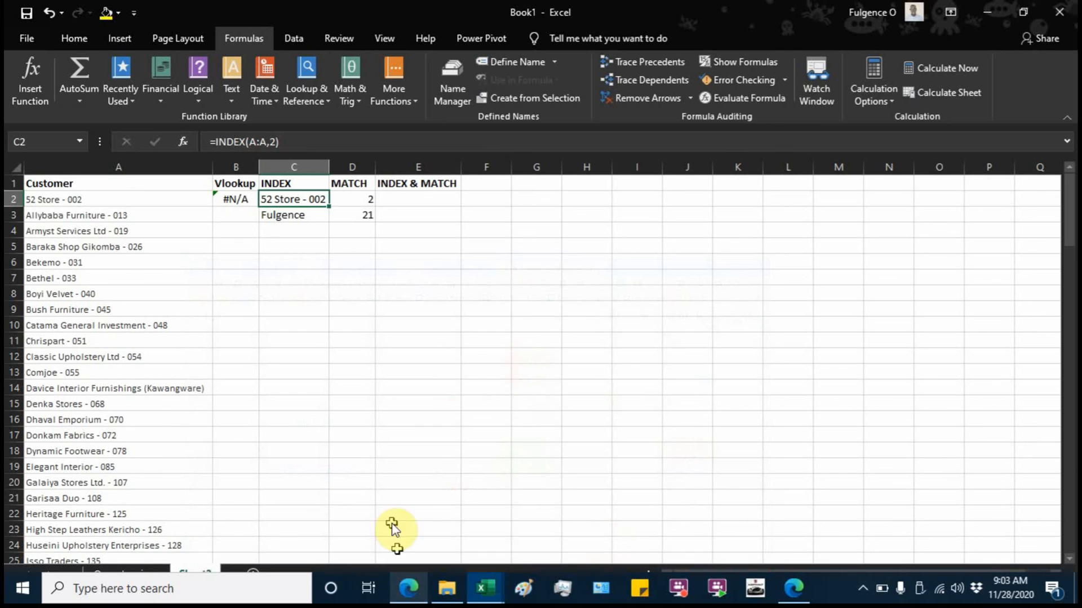
click(352, 202)
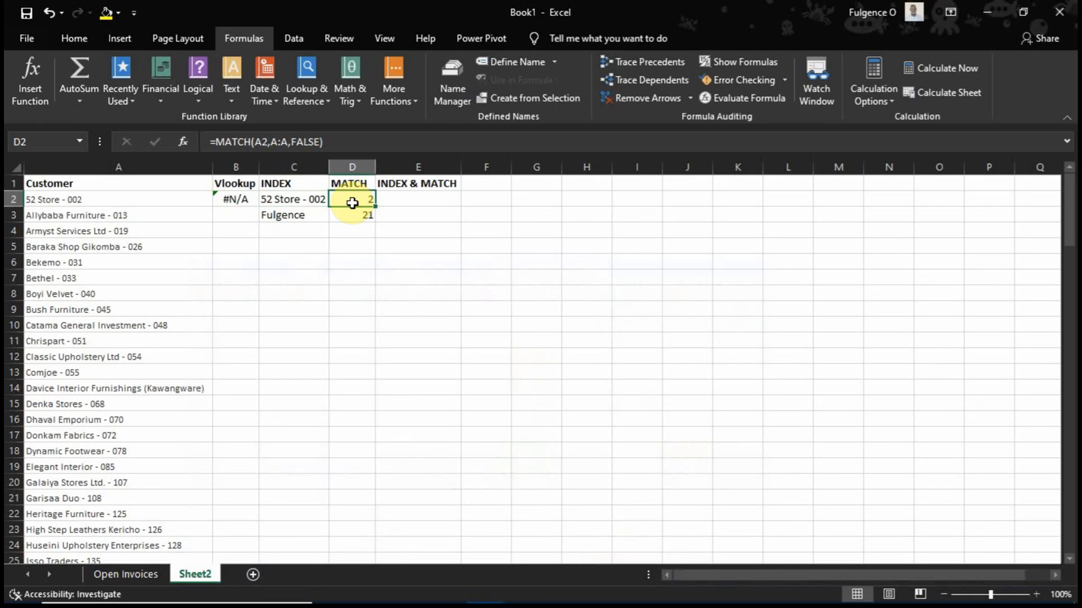
click(301, 201)
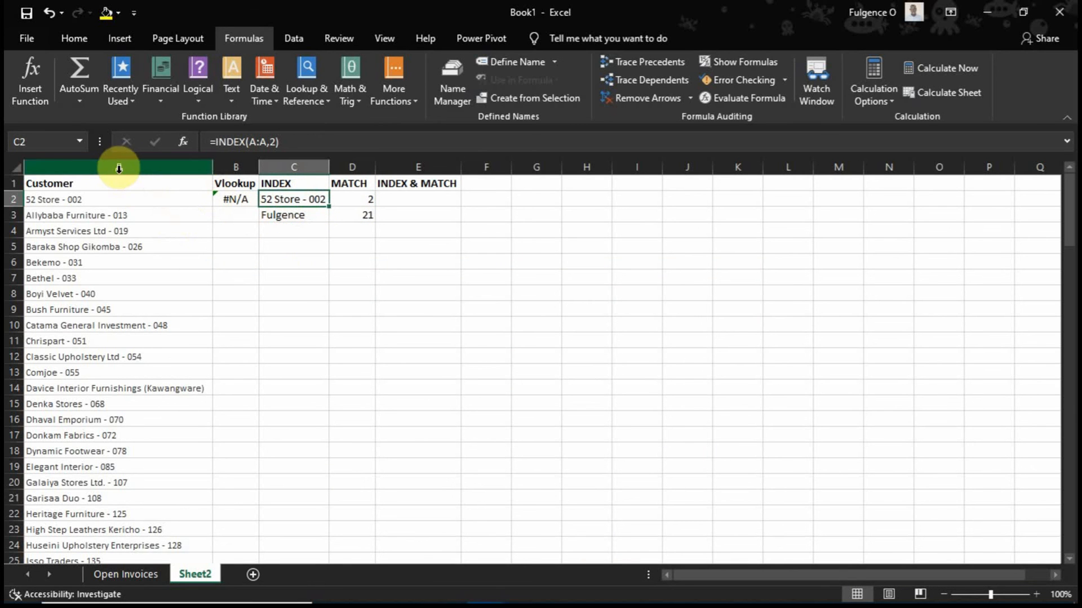
click(343, 197)
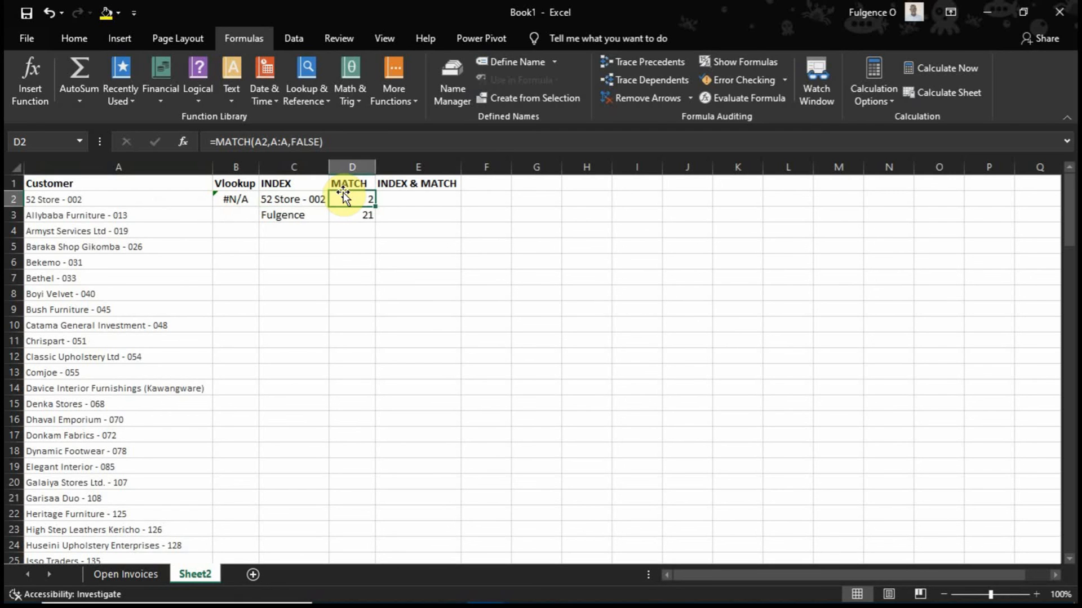
click(104, 203)
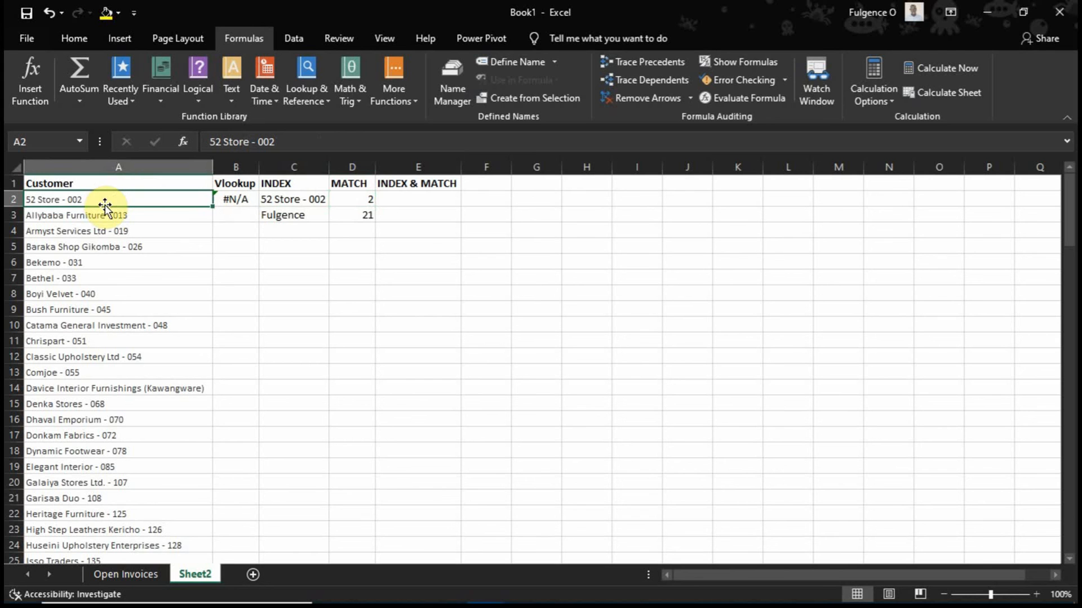
click(289, 199)
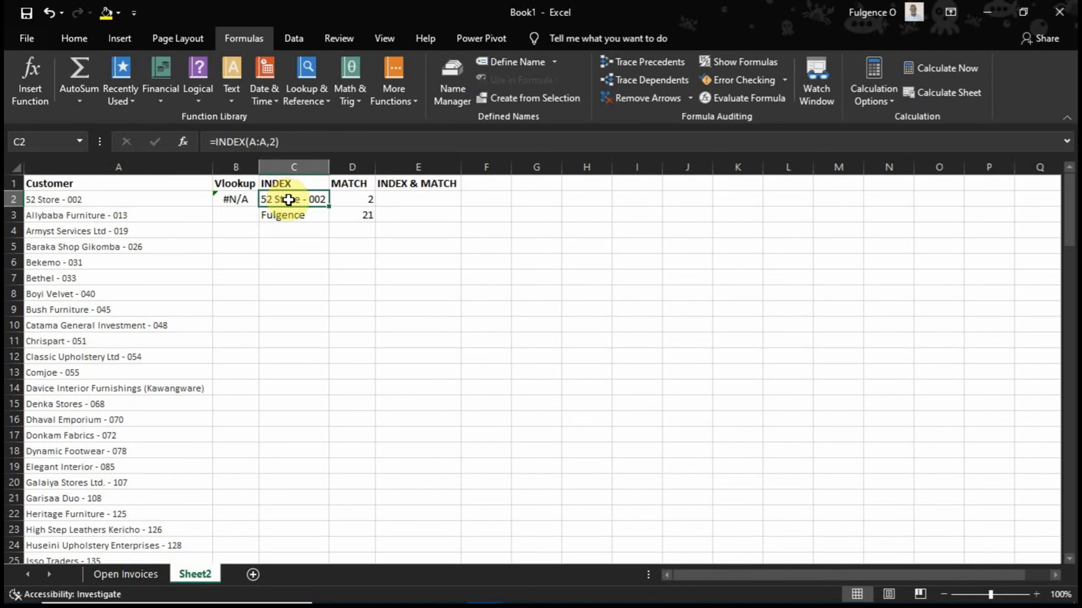
click(156, 198)
click(366, 202)
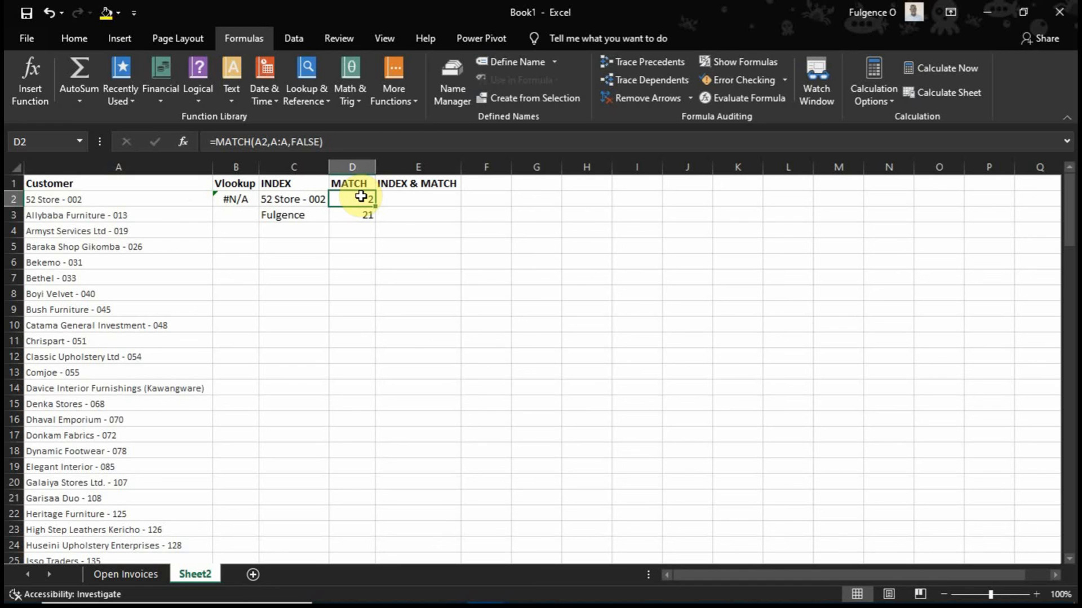
Insert an INDEX function in E2 of Sheet2 using the array,row_num,column_num form, with Array set to 'Open Invoices'!F:F
click(392, 201)
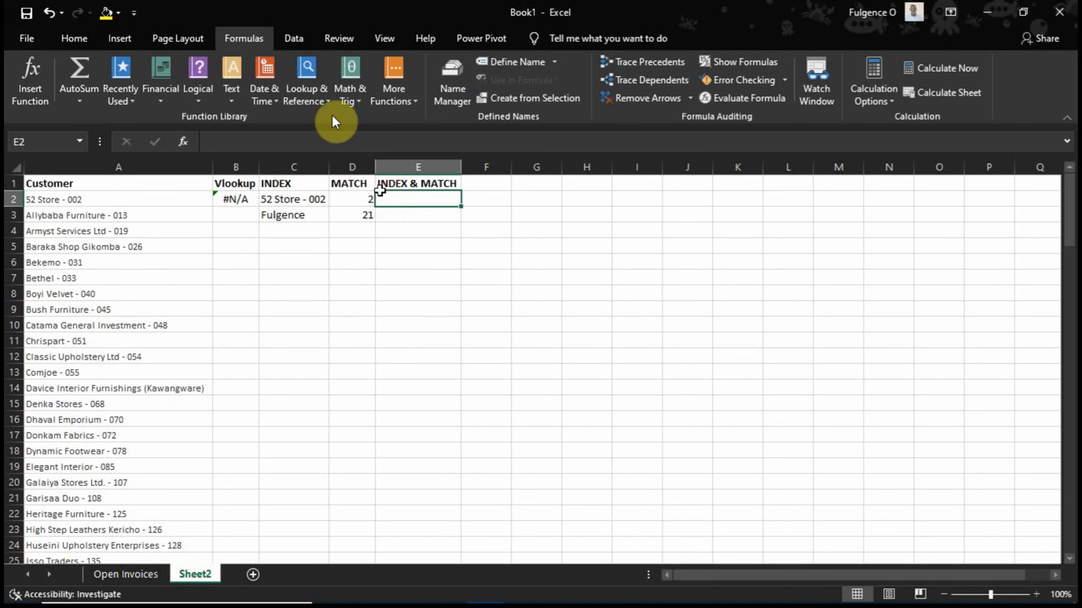
click(317, 89)
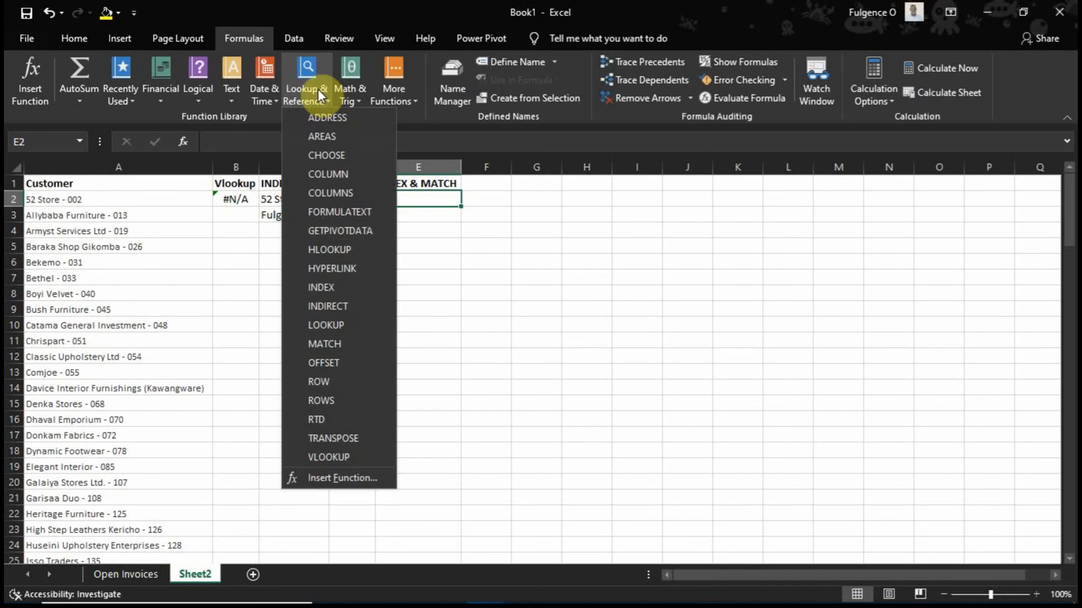
click(347, 287)
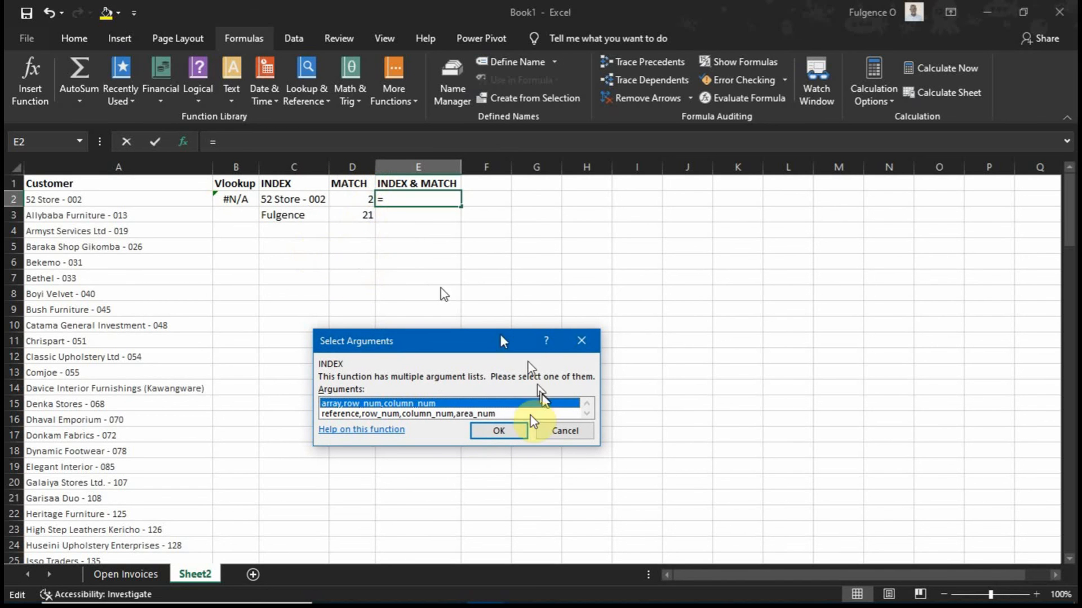
click(500, 432)
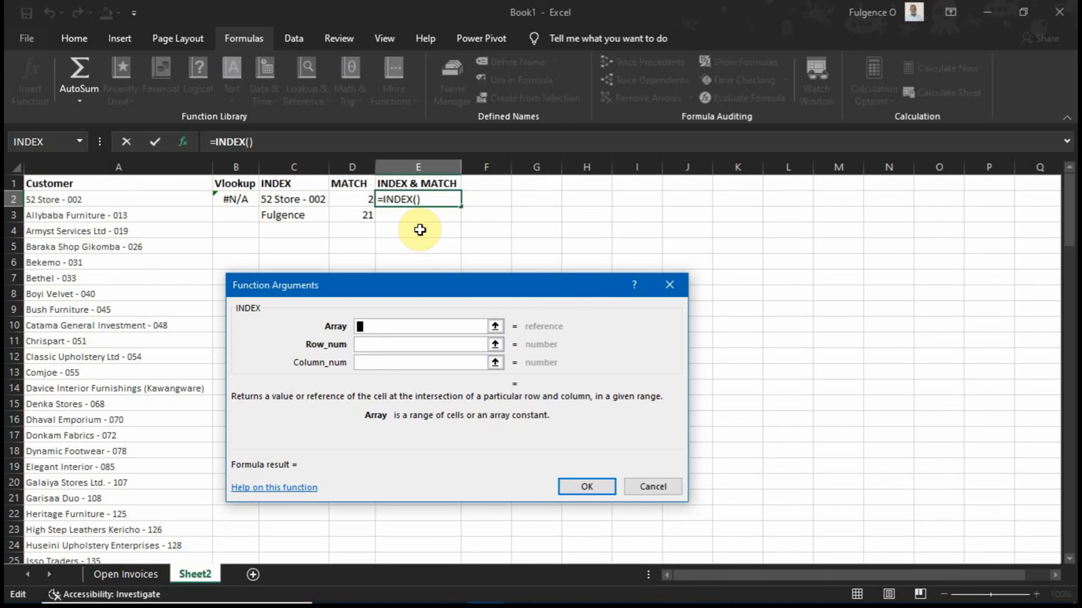
click(113, 575)
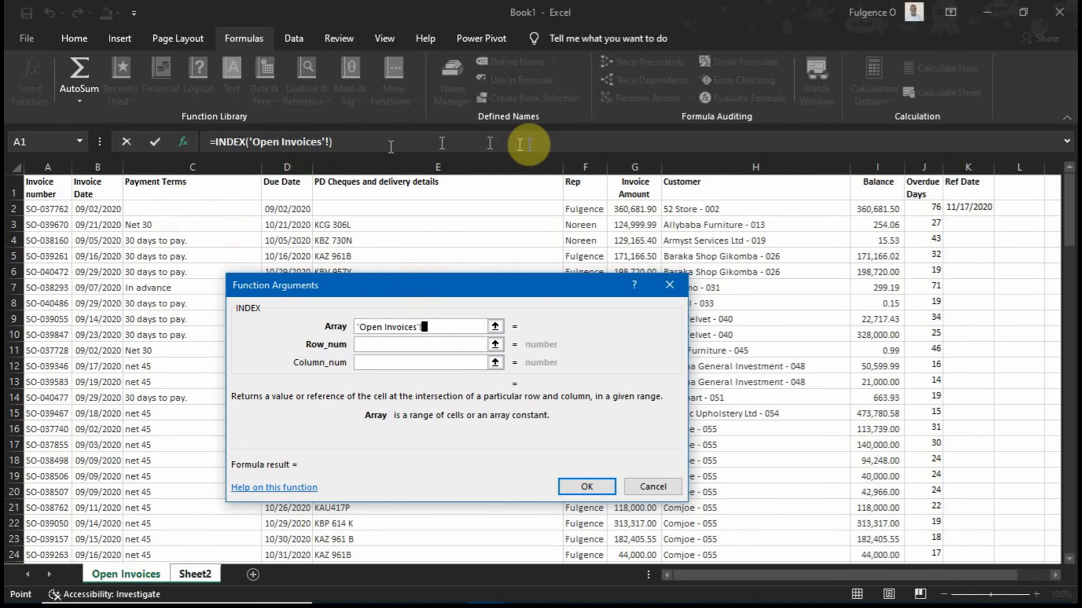
click(588, 164)
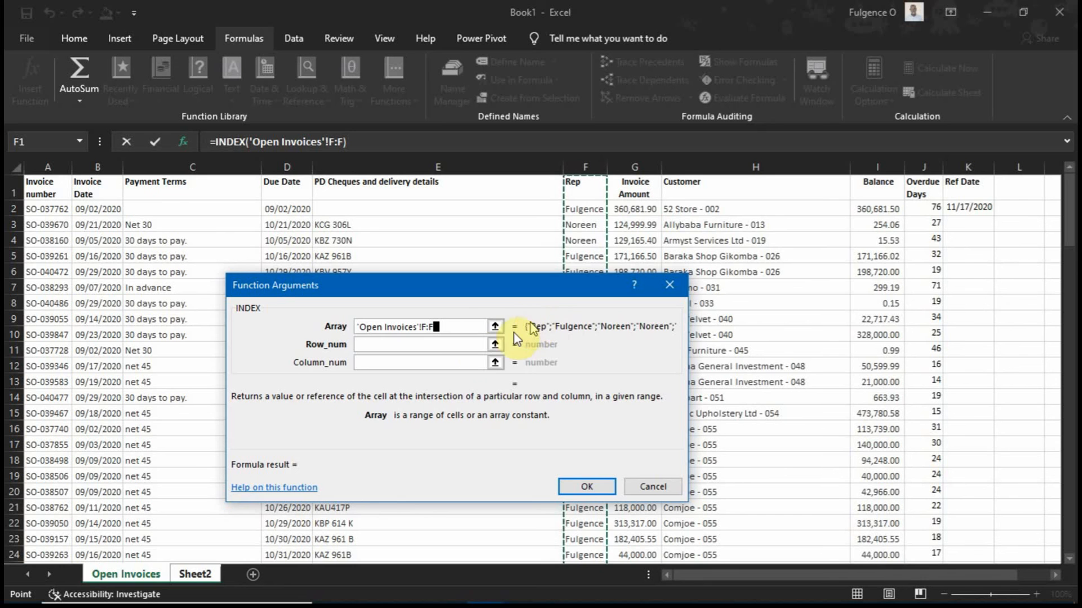
Nest a MATCH function in the Row_num argument of INDEX, open its arguments and shift the dialog clear of the data
click(444, 345)
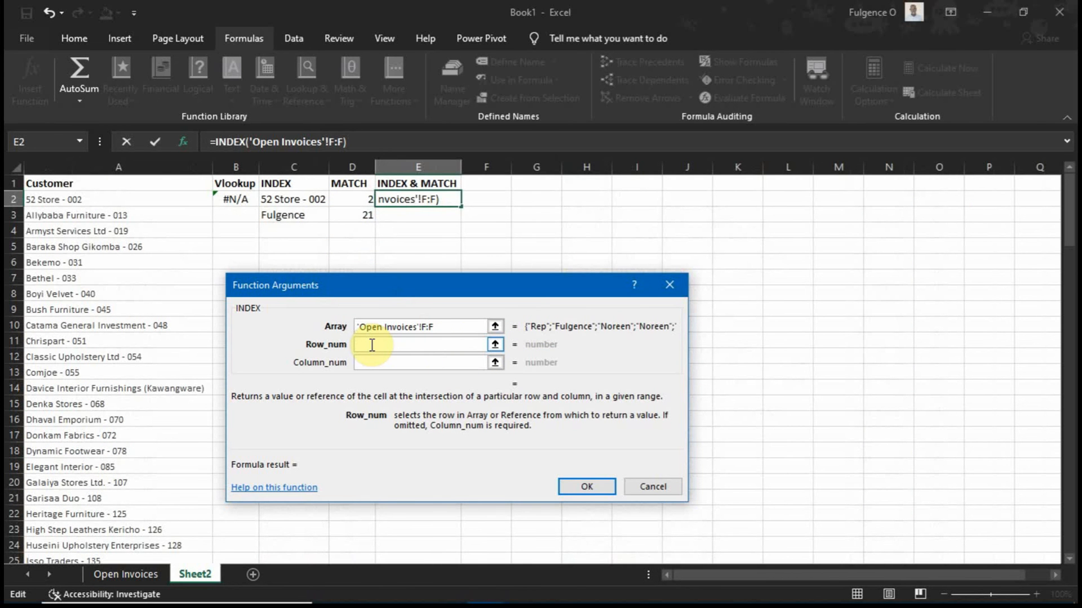
text(match)
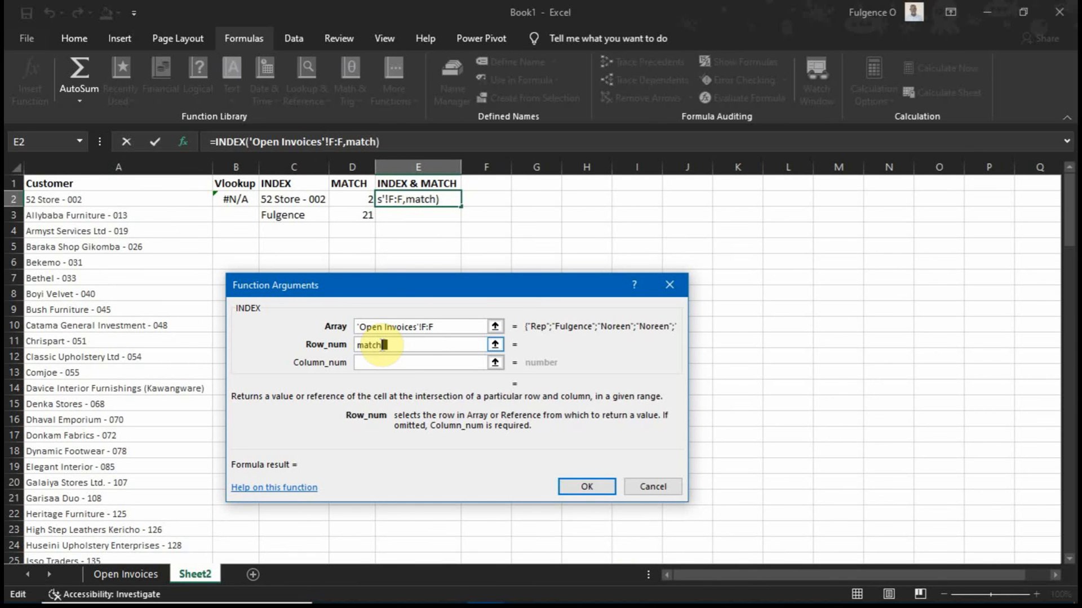
text(()
key(BackSpace)
text(()
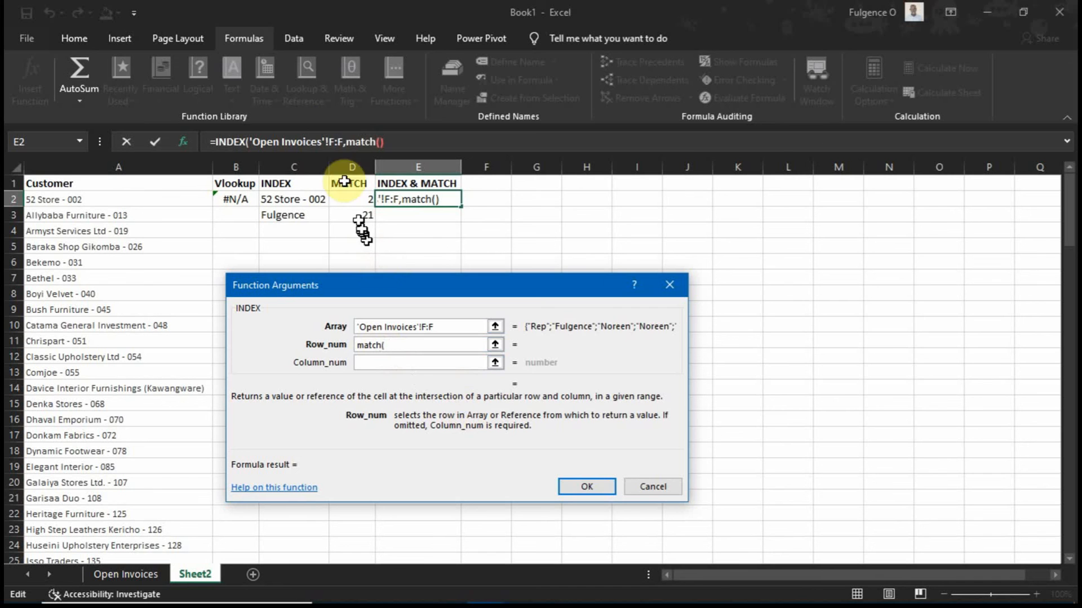
click(367, 142)
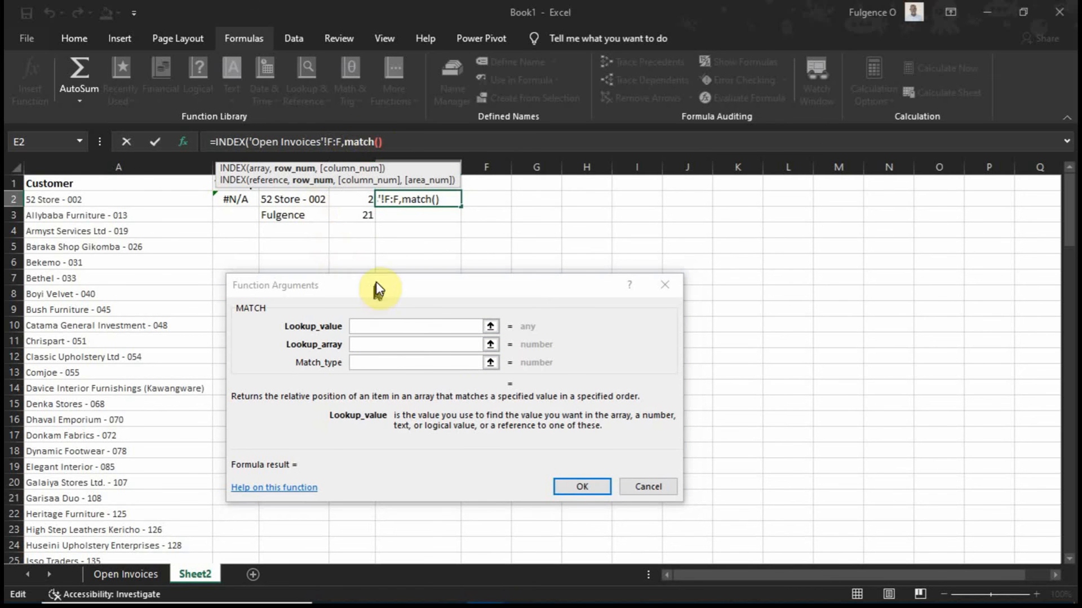
drag(376, 288, 442, 260)
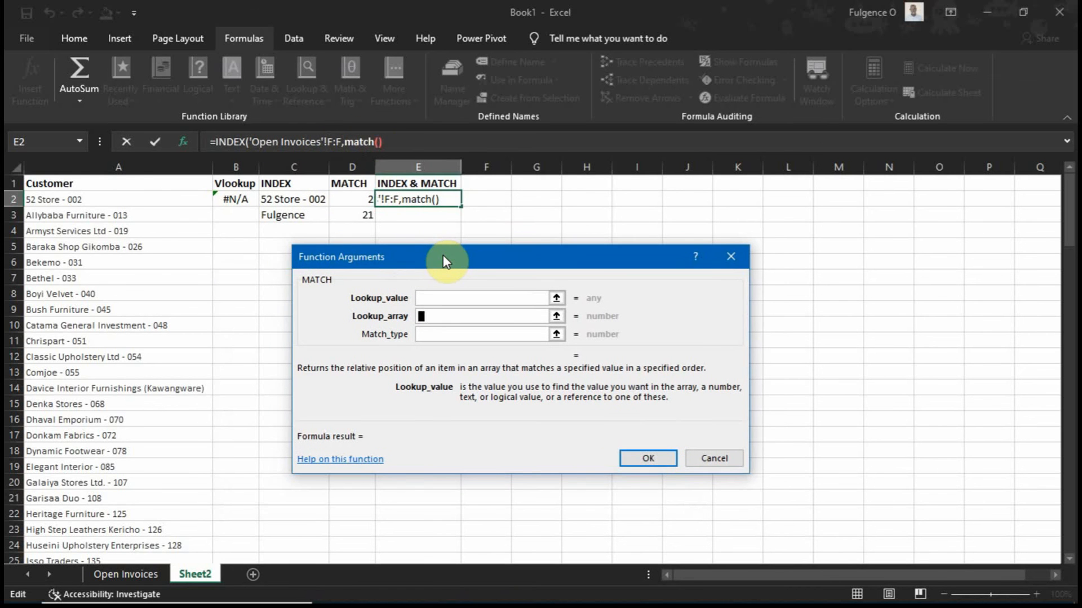
Alternate between the INDEX and nested MATCH arguments of the E2 formula to compare what each function requires
click(410, 126)
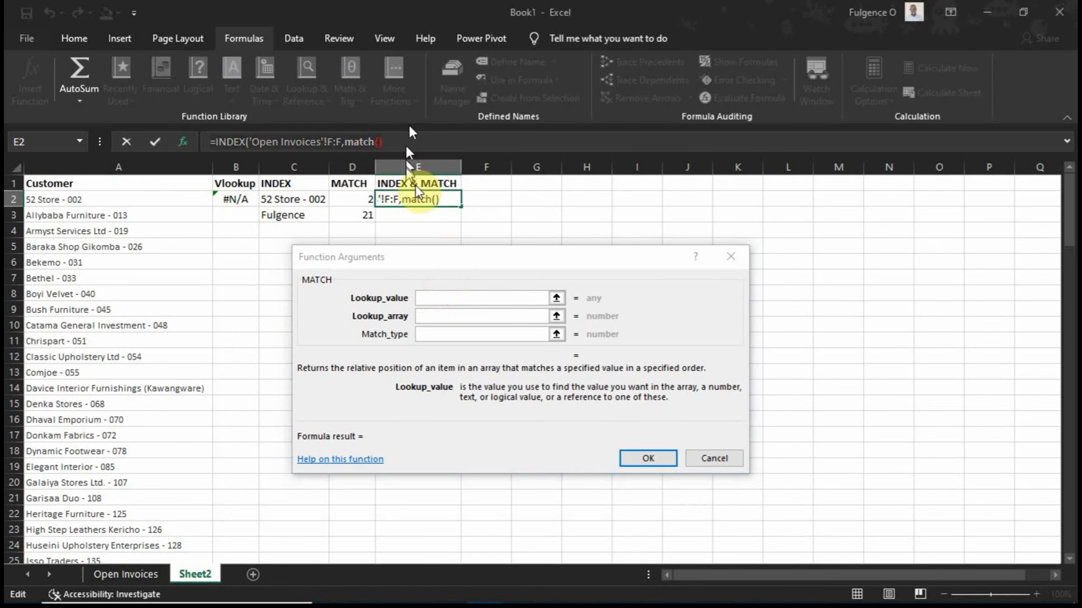
click(357, 143)
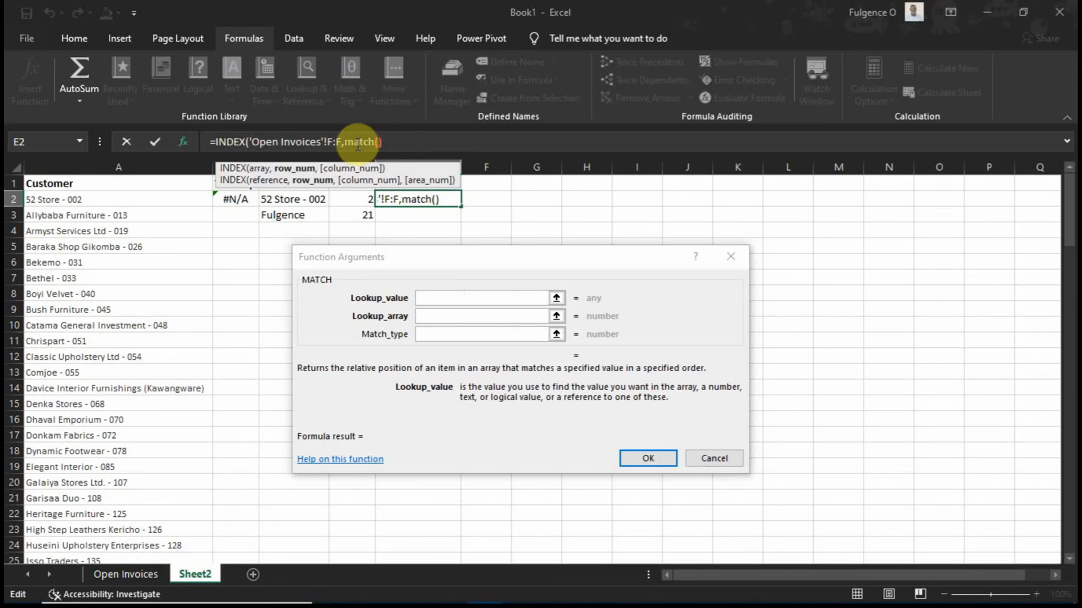
click(239, 142)
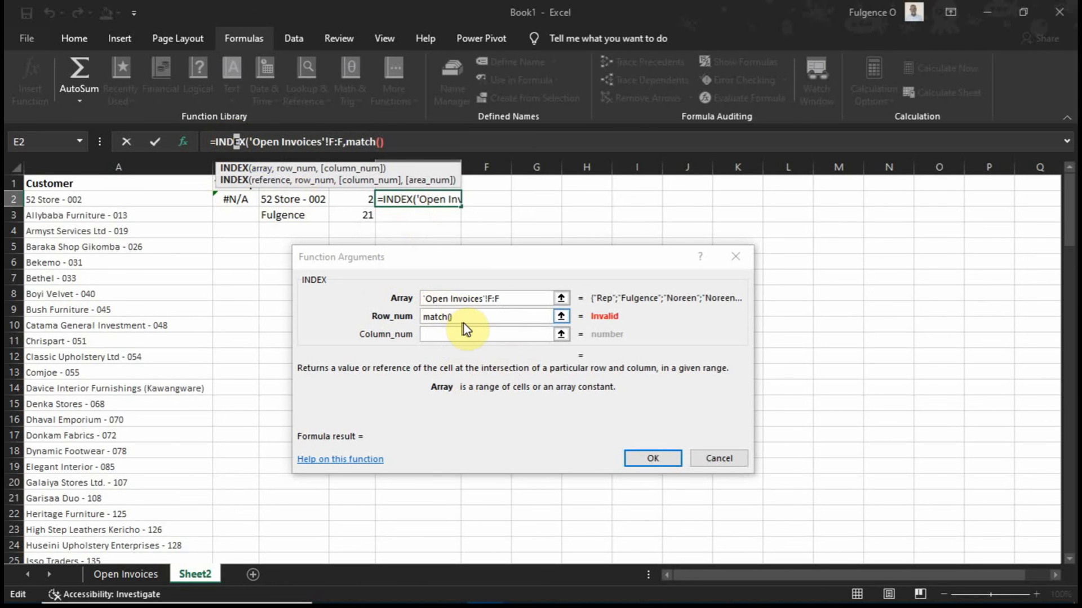
click(359, 142)
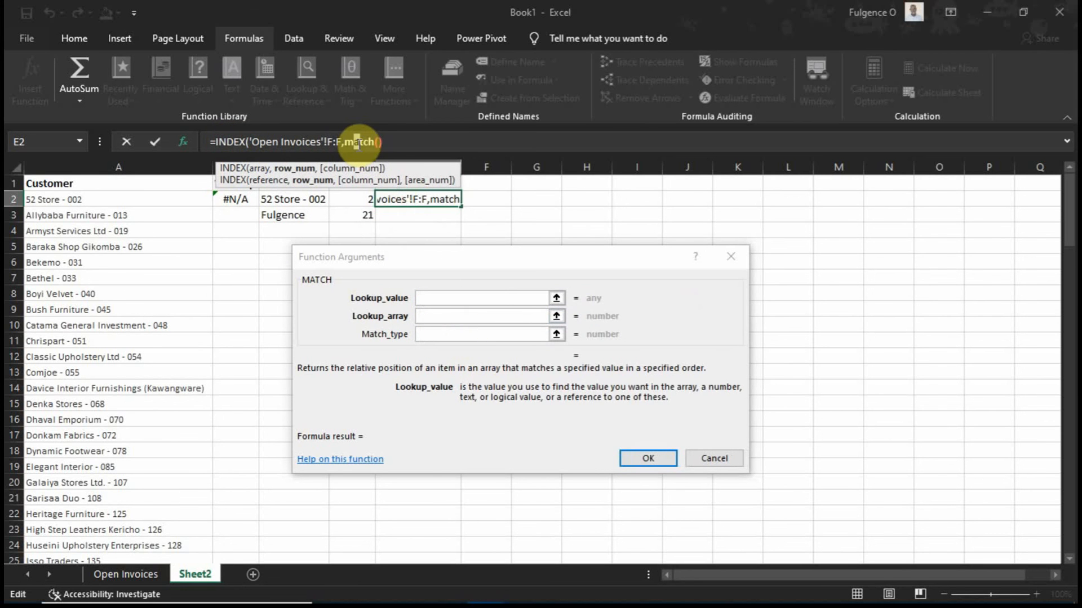
click(374, 273)
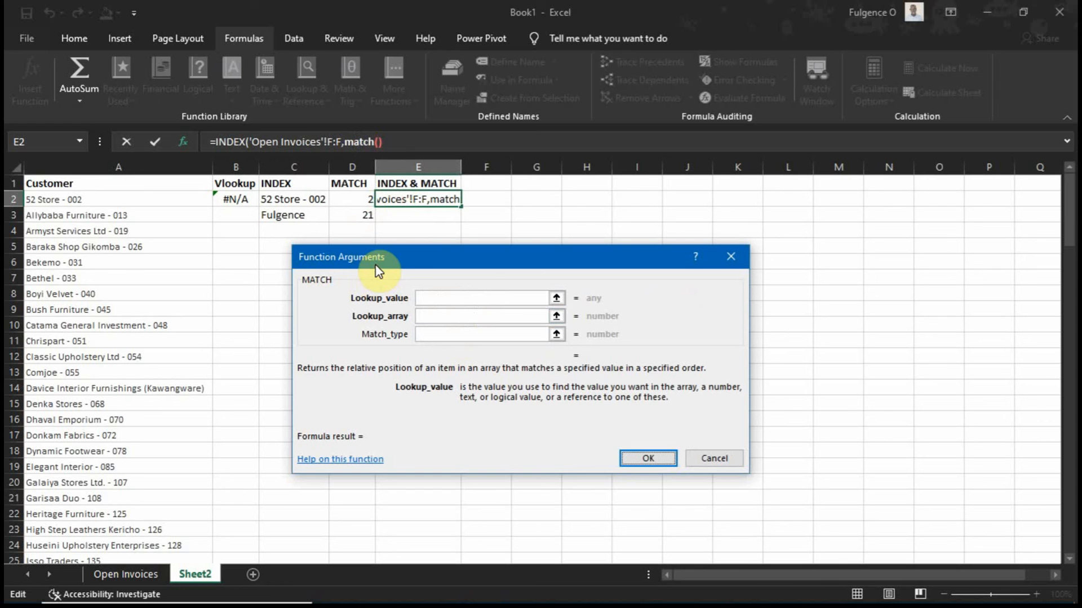
click(474, 298)
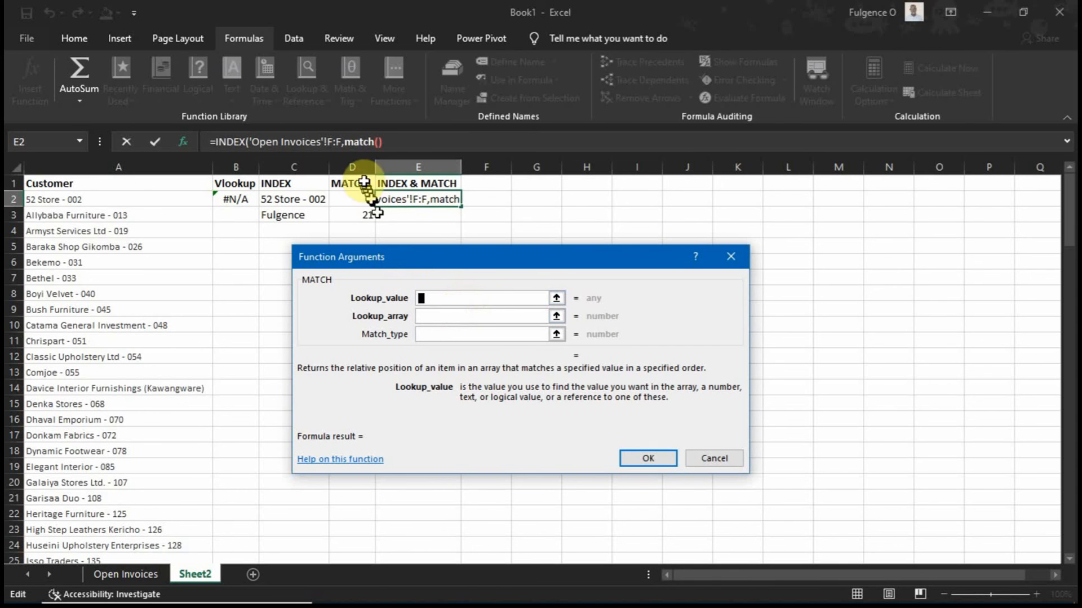
drag(356, 143, 359, 141)
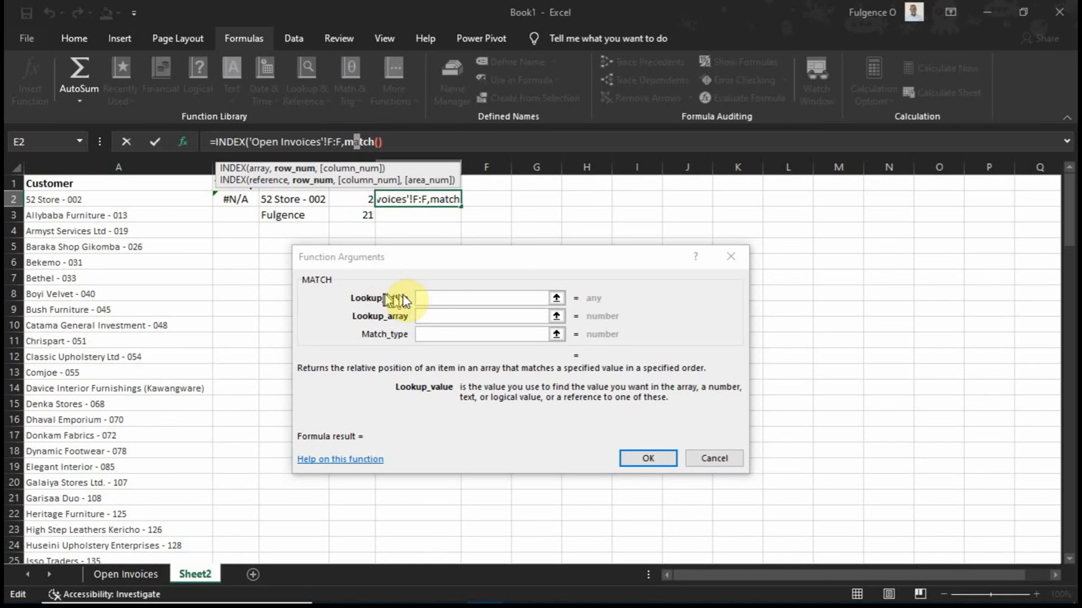
Complete the nested MATCH with Lookup_value A2, Lookup_array 'Open Invoices'!H:H and Match_type 0, and enter the combined formula in E2
click(430, 298)
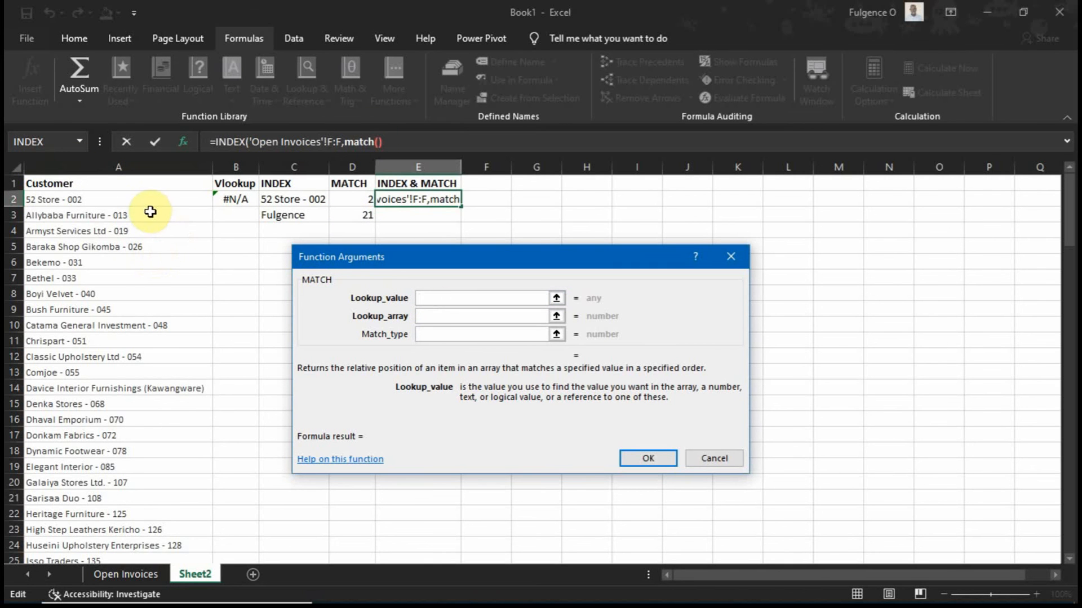
click(135, 202)
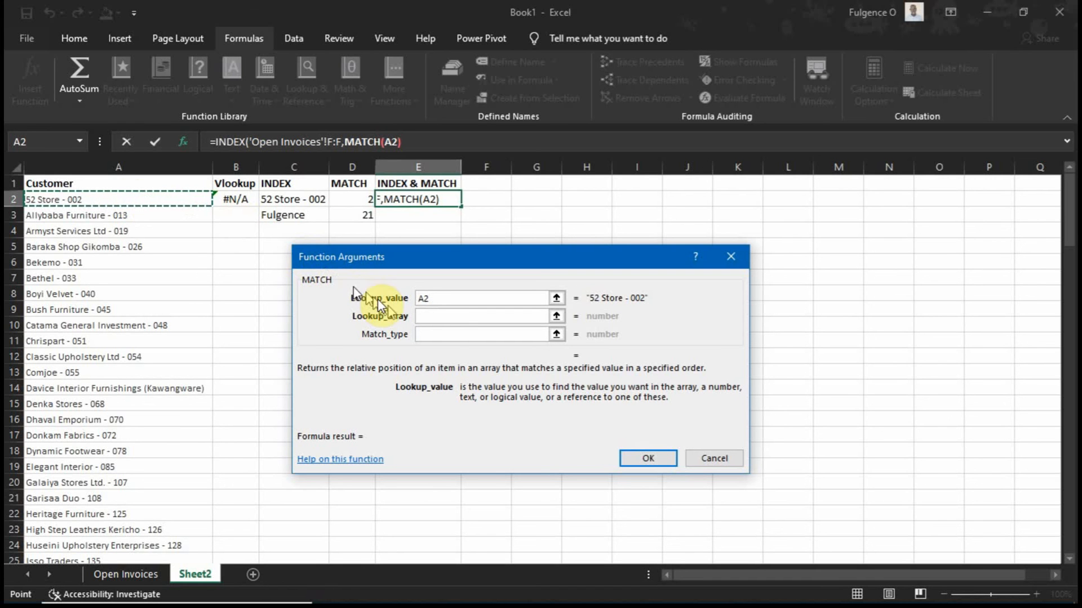
click(449, 316)
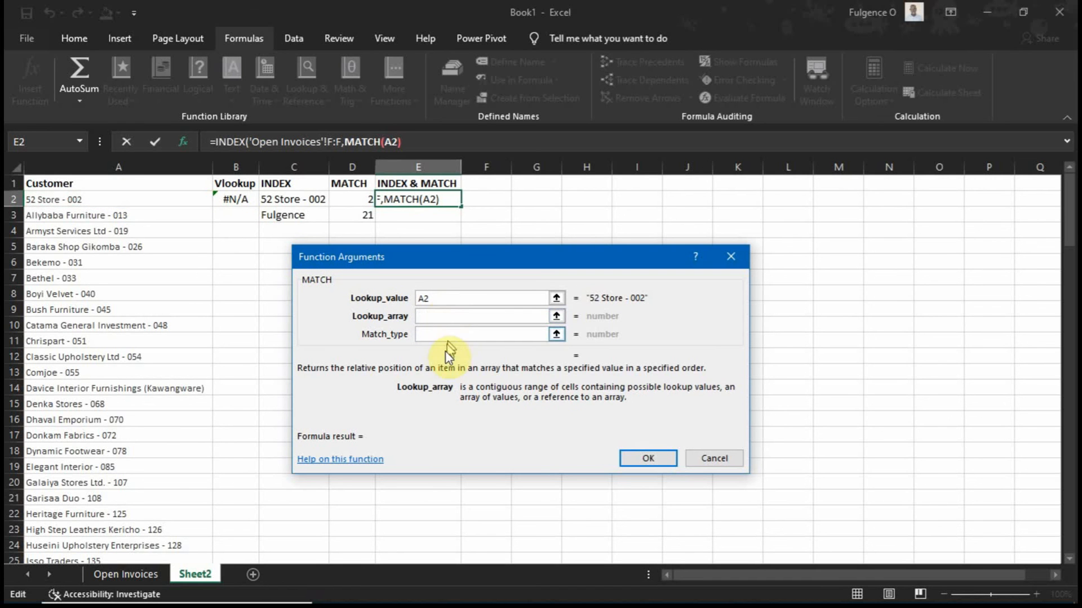
click(141, 569)
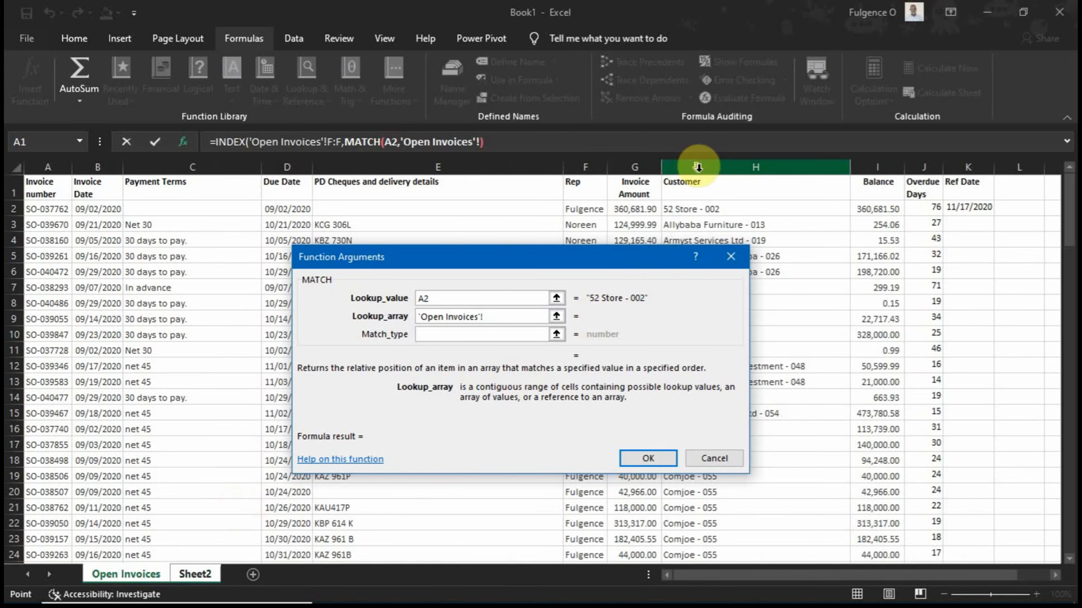
click(698, 168)
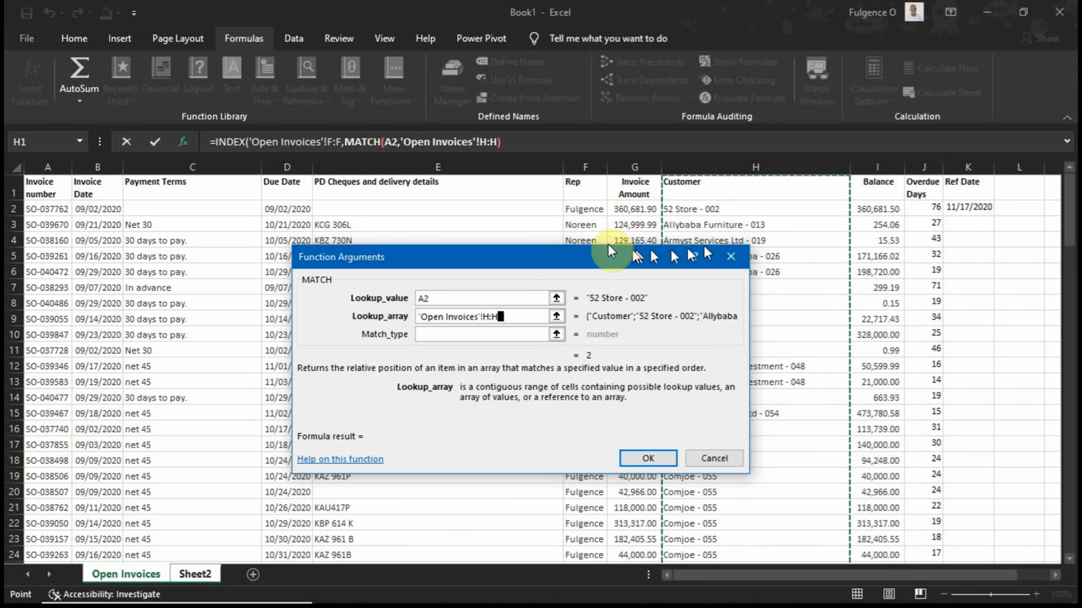
click(490, 334)
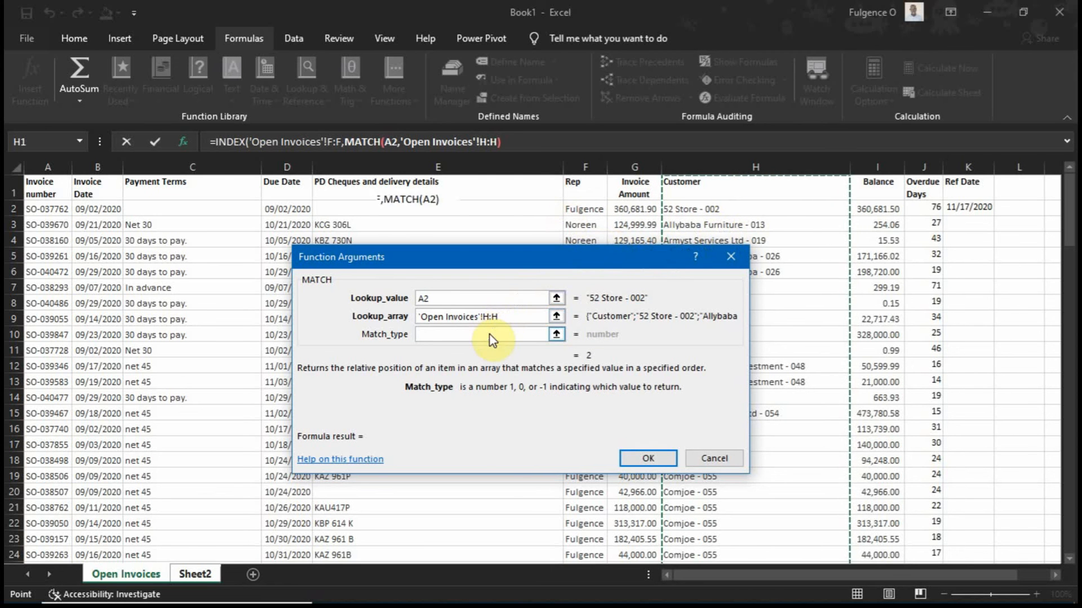
text(0)
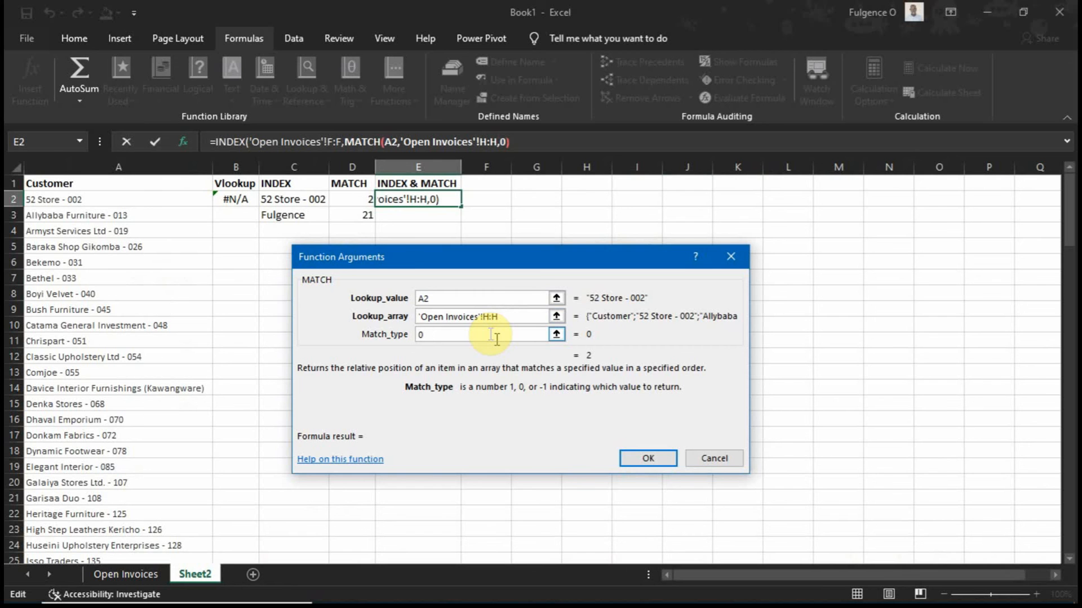
click(237, 144)
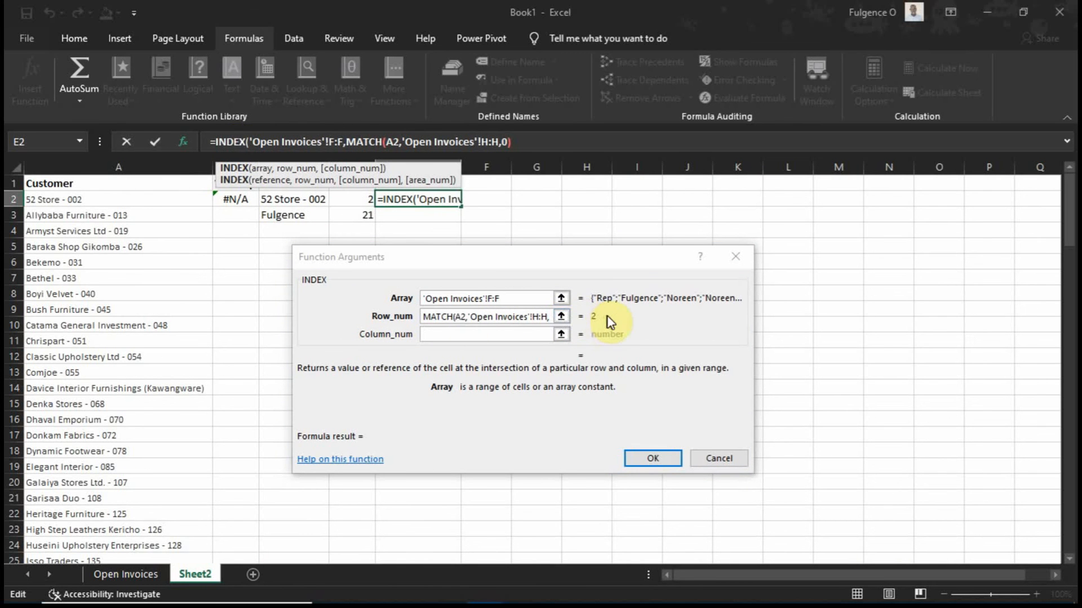
click(653, 460)
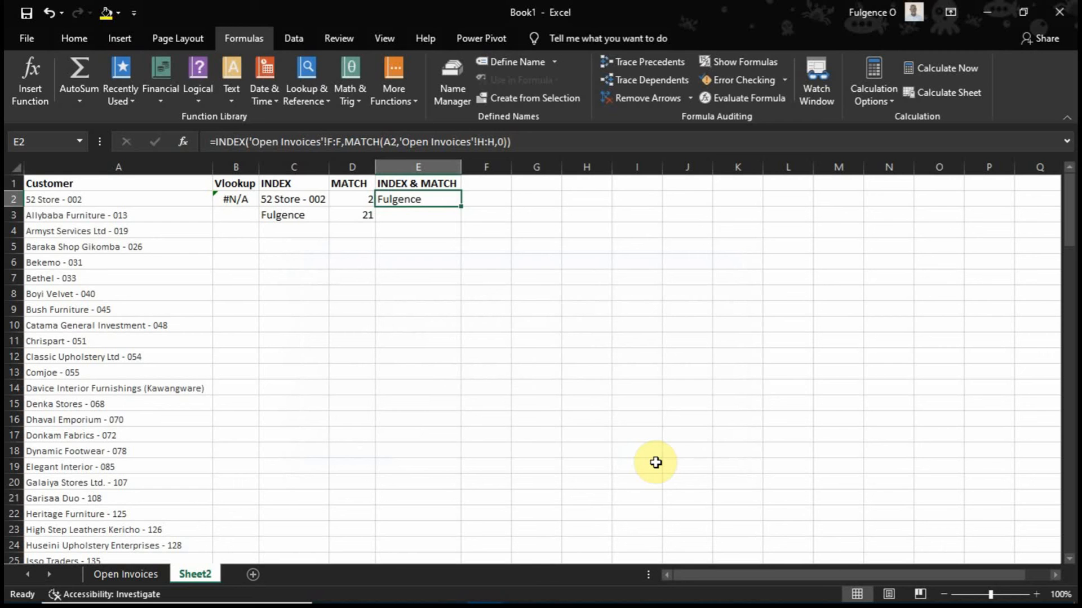
mouse_move(822, 590)
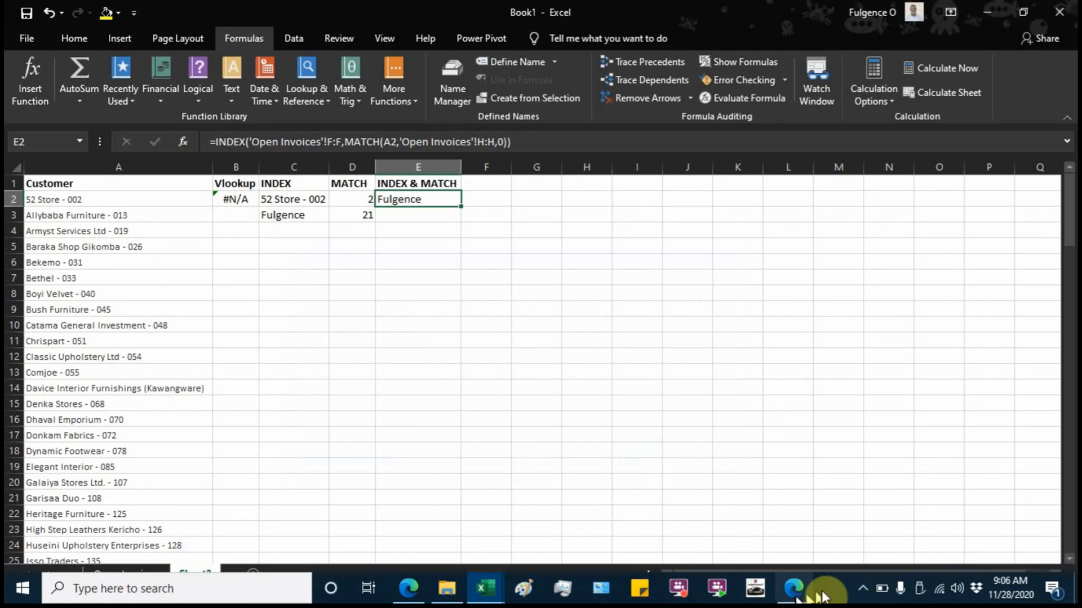
click(855, 588)
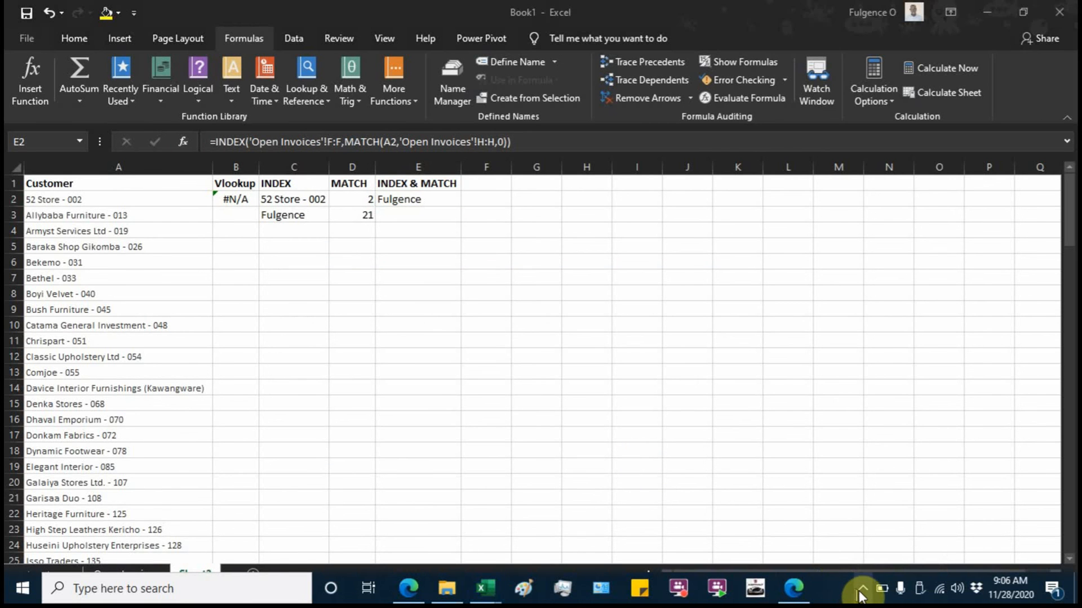
click(860, 591)
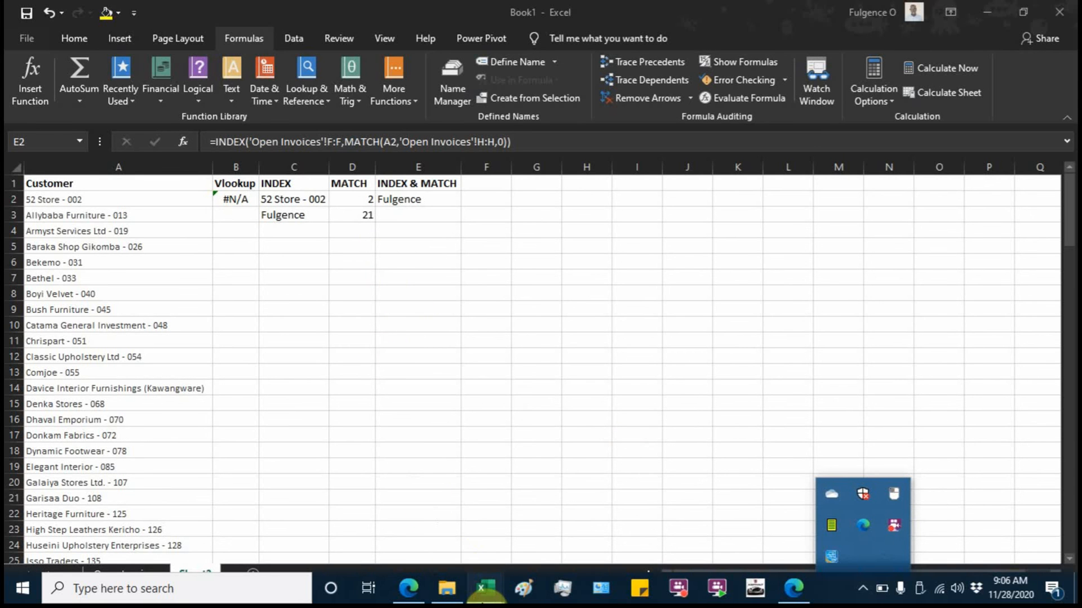
Switch to the Ageing Receivables_v4_17th.Nov.20 workbook, clear the Invoice Date filter on the Open invoices_17th.Nov.20 sheet, and return to Book1
click(480, 591)
click(435, 523)
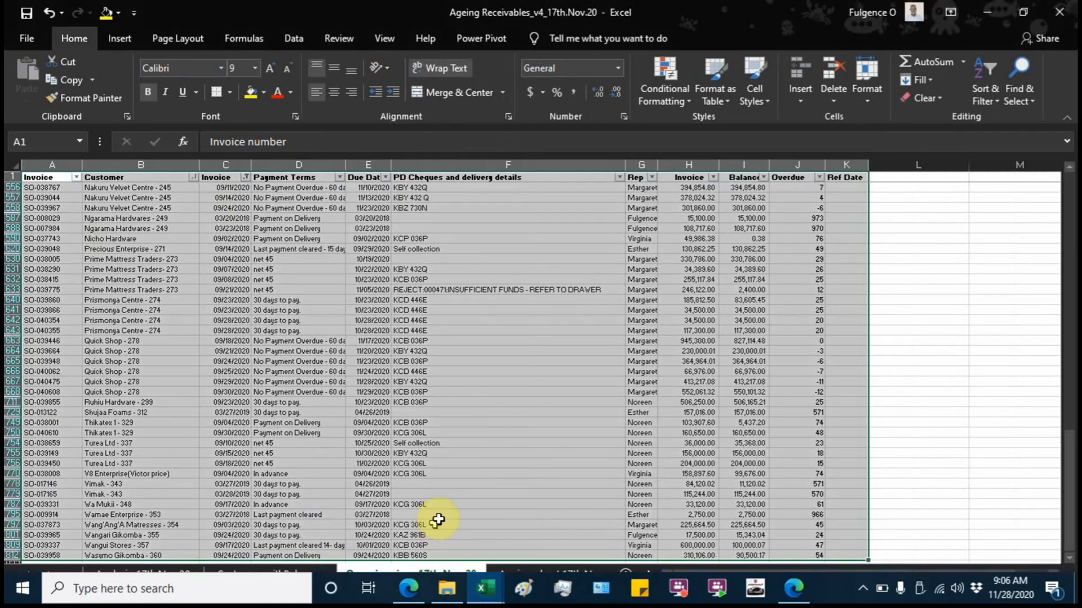
scroll(178, 284, up, 1)
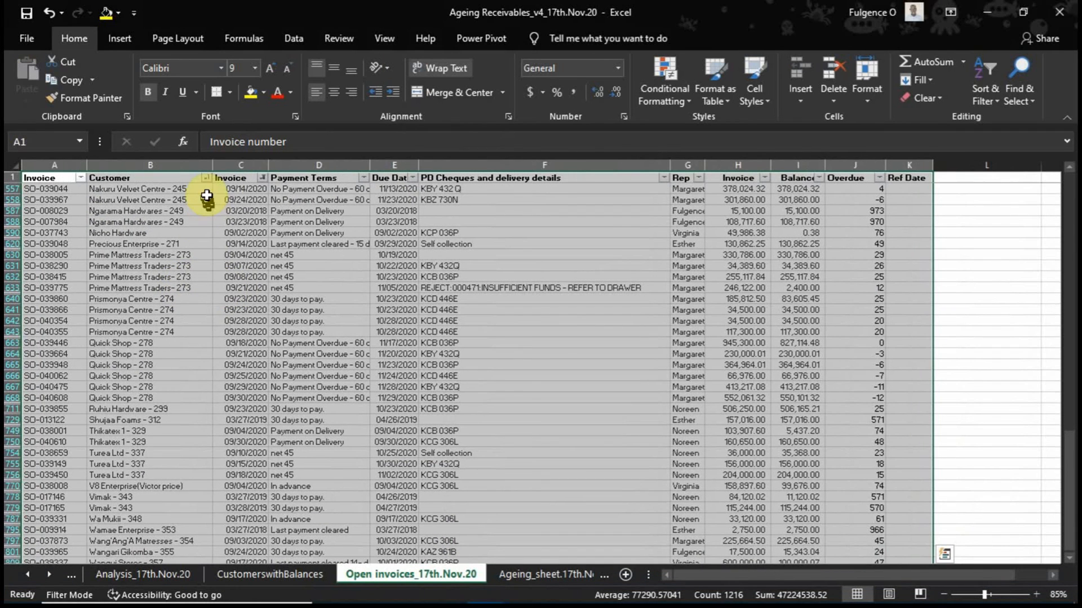
click(263, 178)
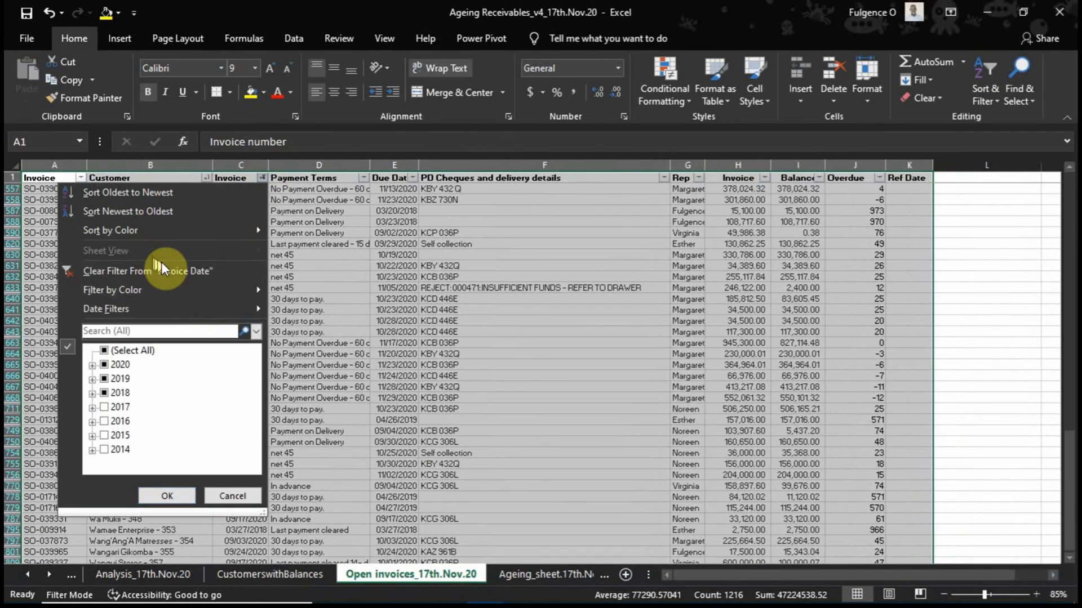
click(163, 265)
click(279, 266)
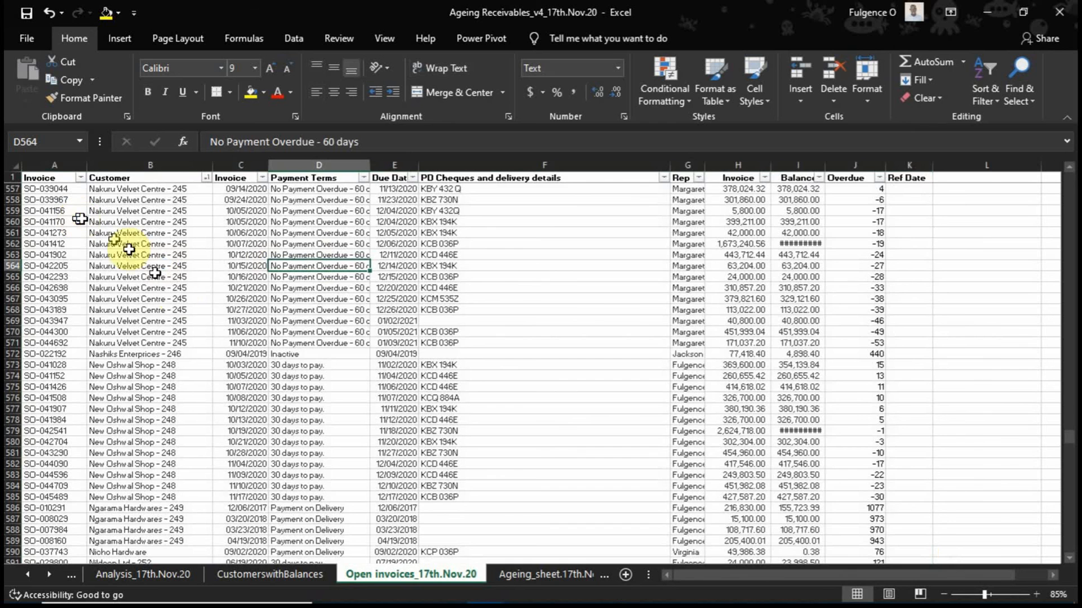
scroll(177, 293, up, 2)
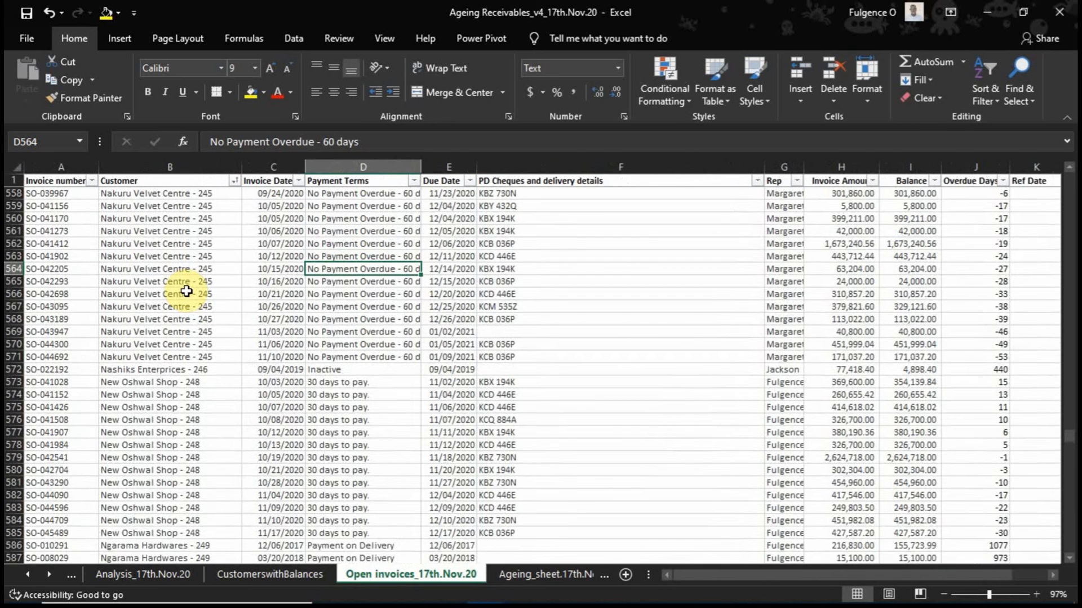
scroll(187, 291, up, 1)
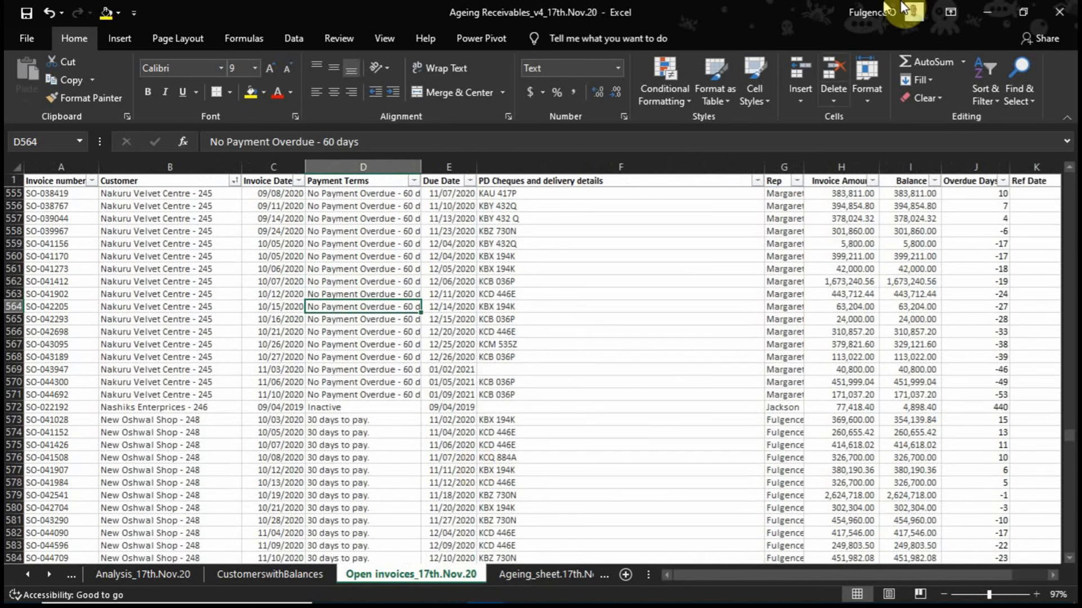
click(978, 14)
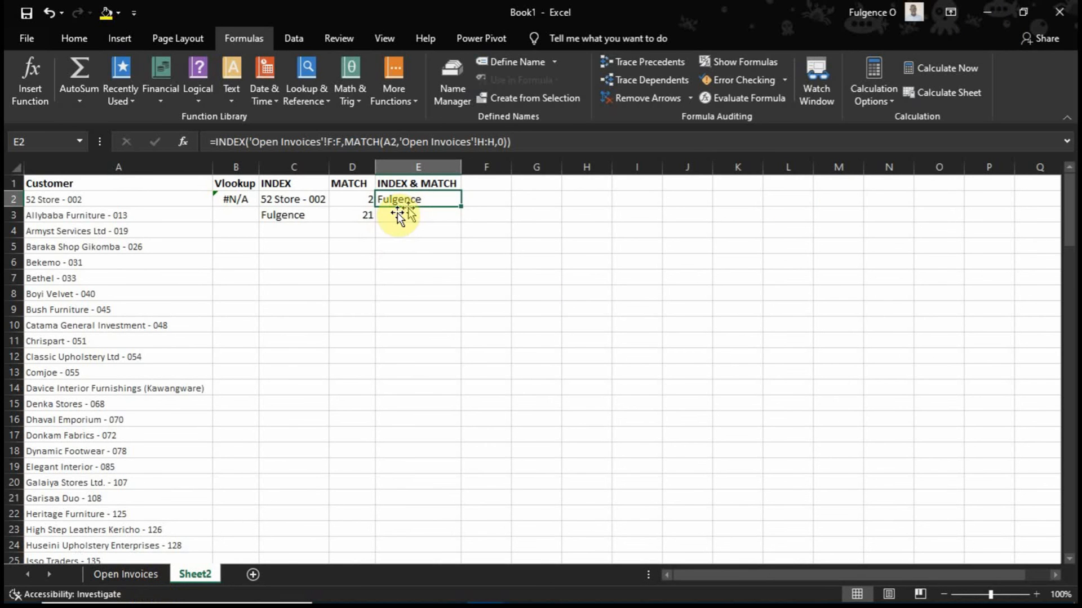
Copy the invoice number in A92 of Open Invoices into cell G2 of Sheet2
click(125, 574)
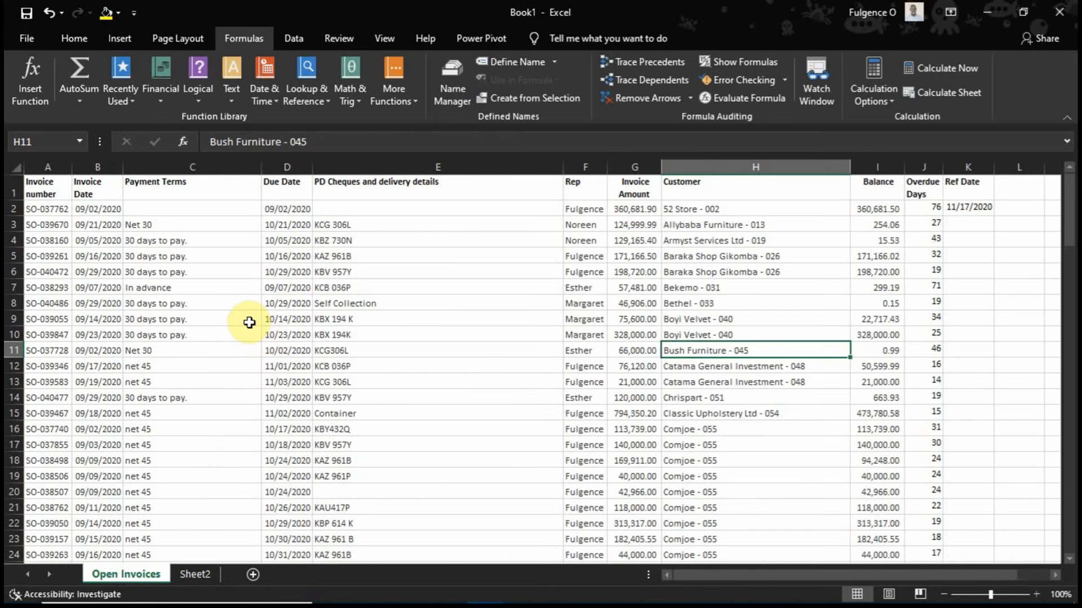
scroll(77, 264, down, 2)
scroll(76, 264, down, 20)
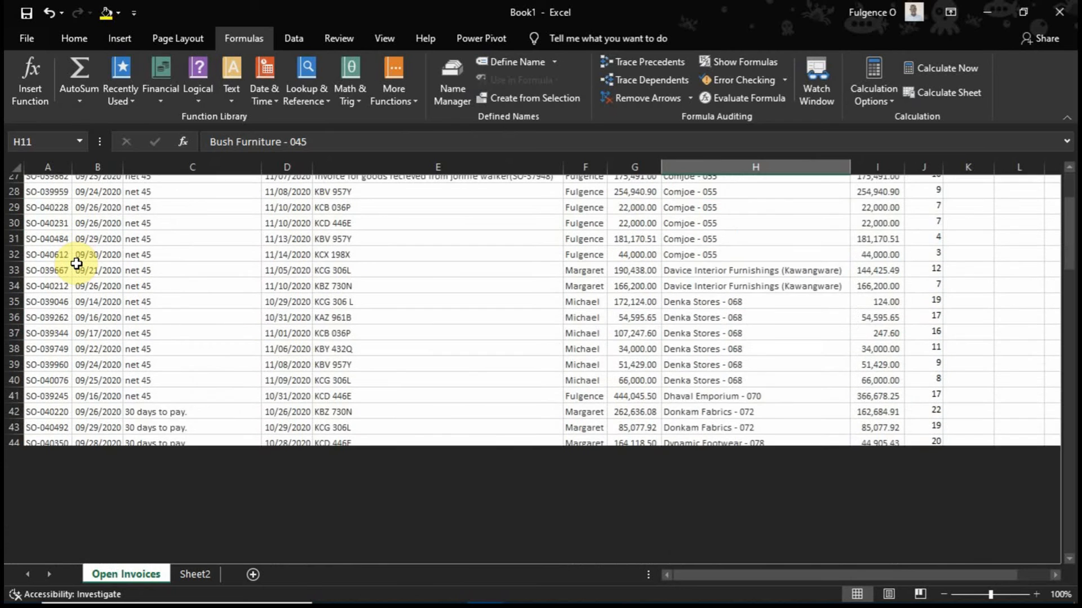
click(53, 373)
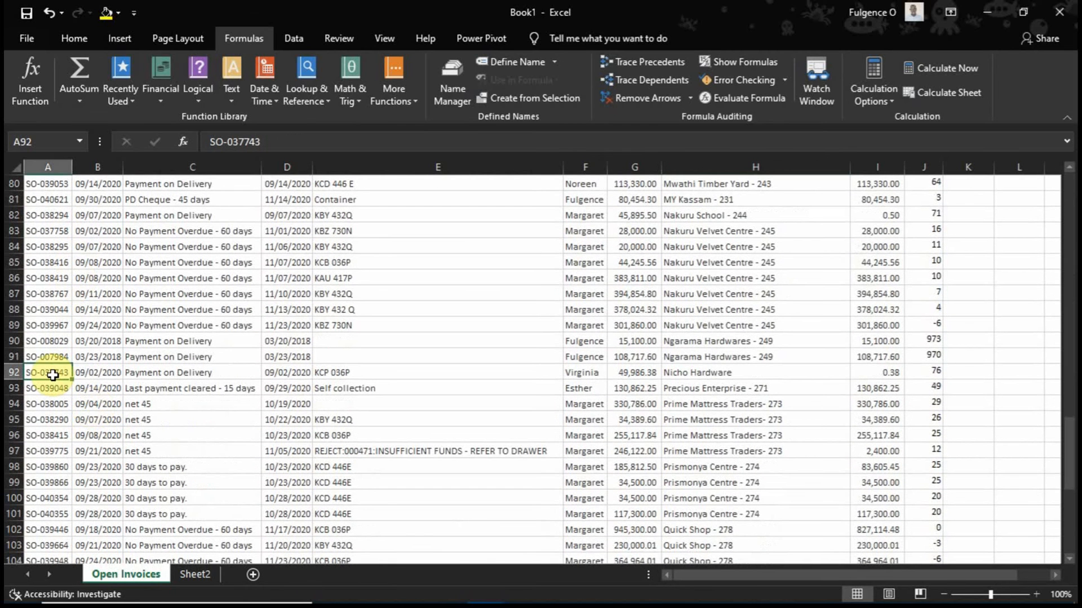
click(195, 574)
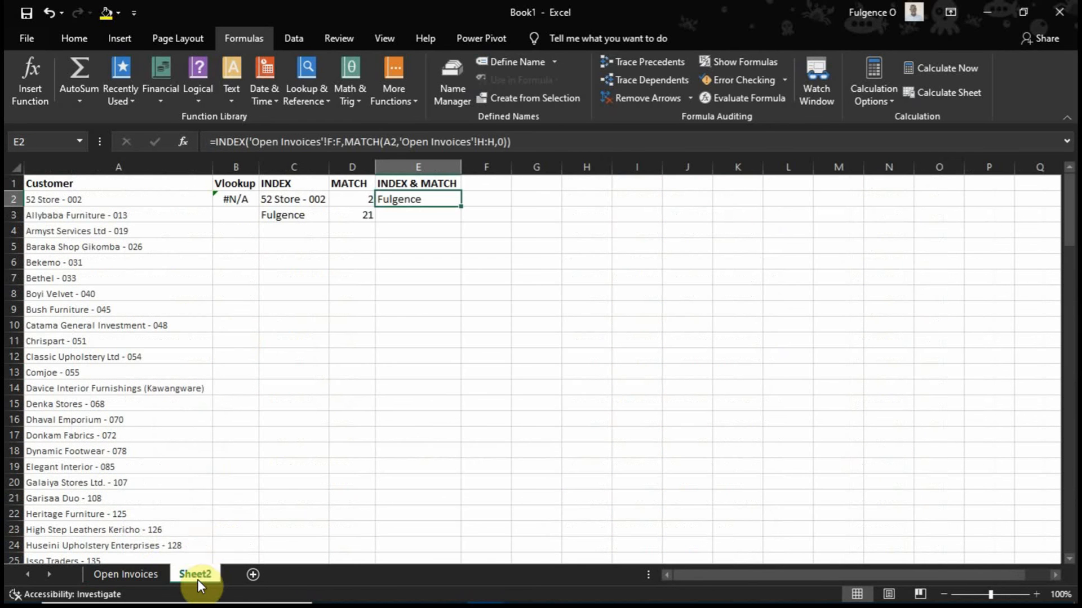
click(128, 574)
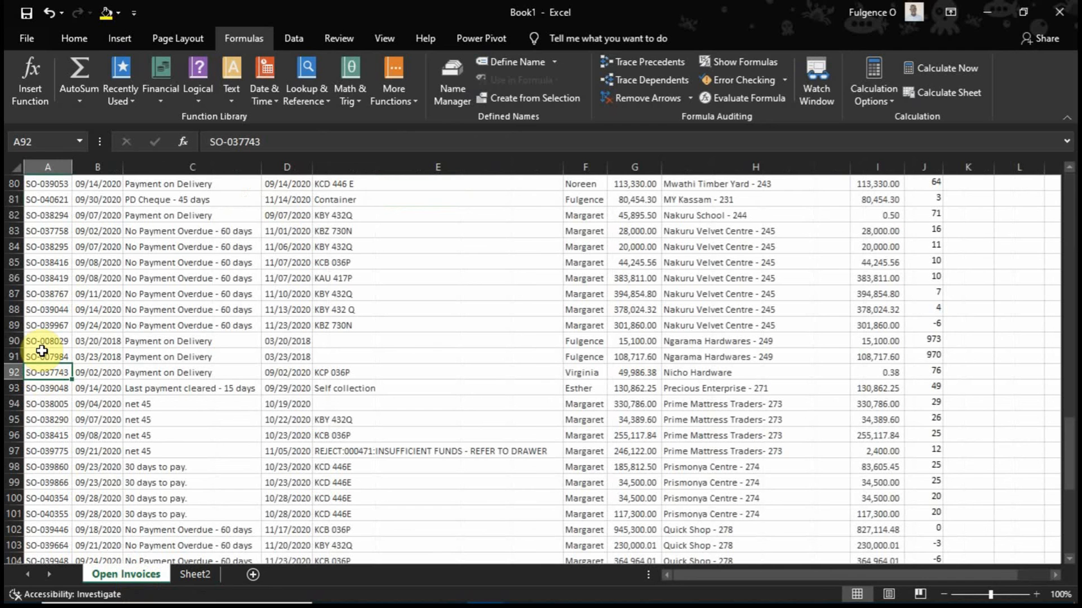
key(ctrl+c)
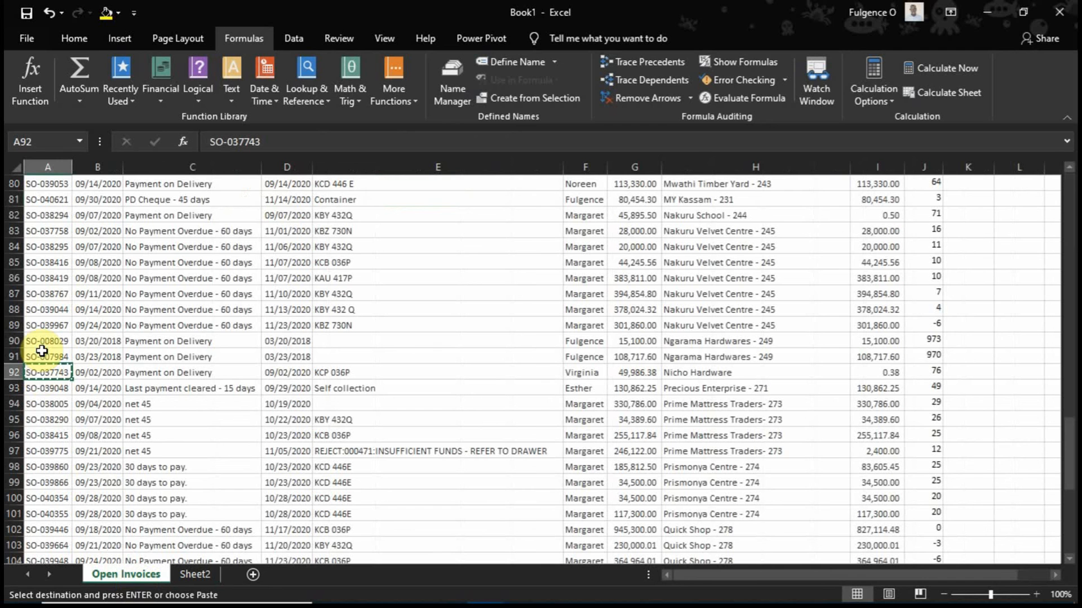
click(196, 551)
click(195, 575)
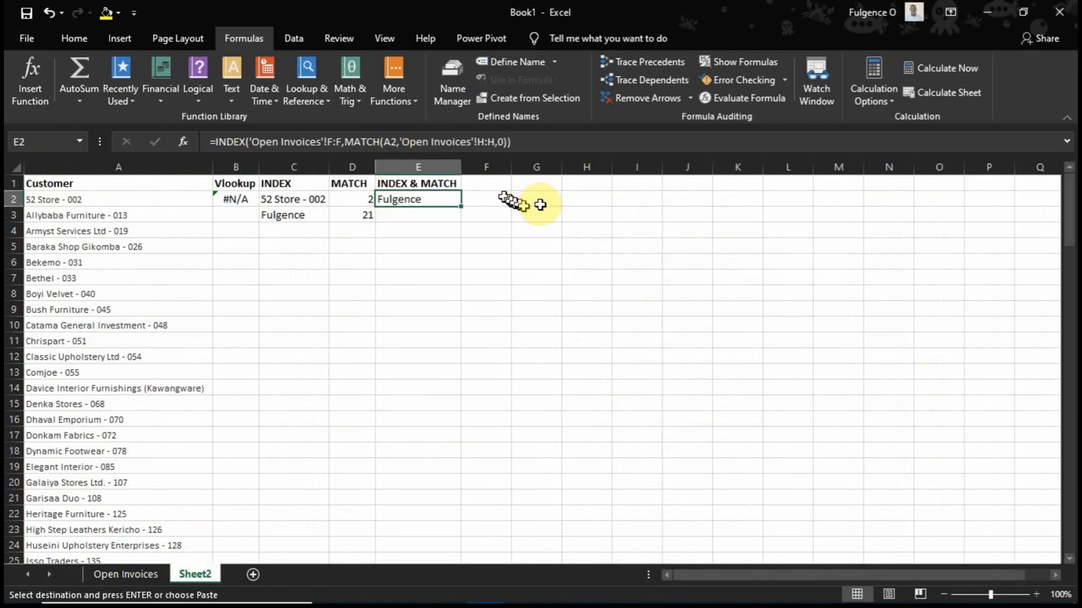
click(550, 201)
key(ctrl+v)
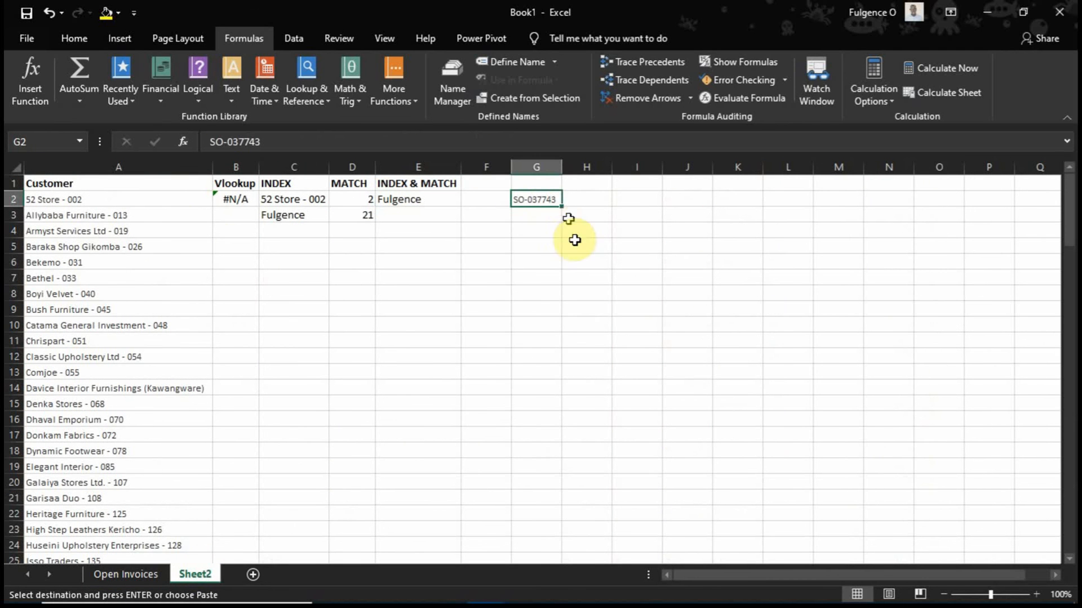
Insert an INDEX function in E3 of Sheet2 using the array,row_num,column_num form, with Array set to 'Open Invoices'!H:H
click(414, 206)
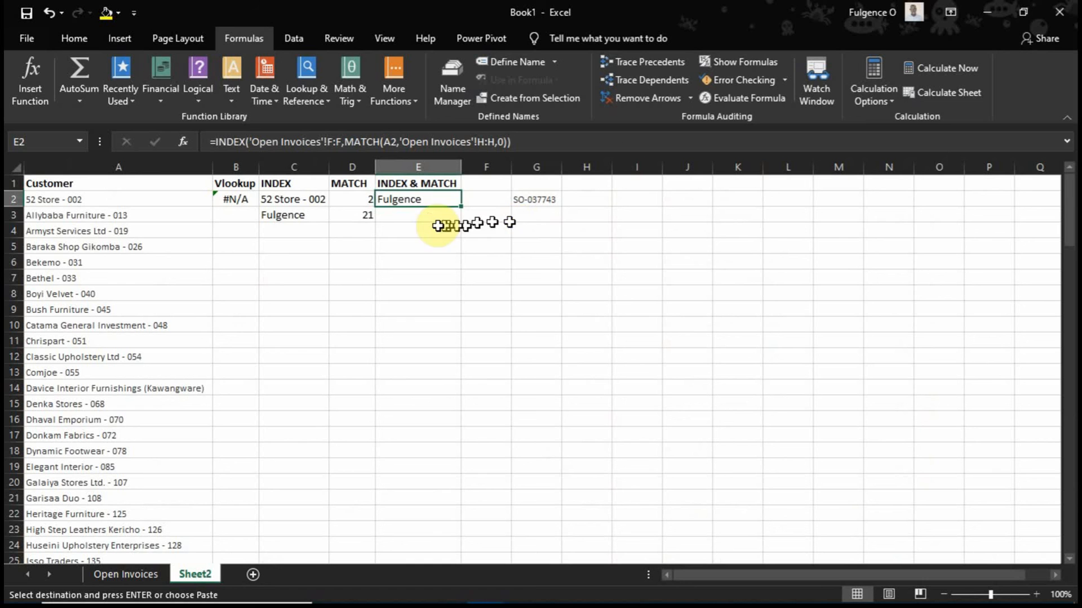
click(423, 229)
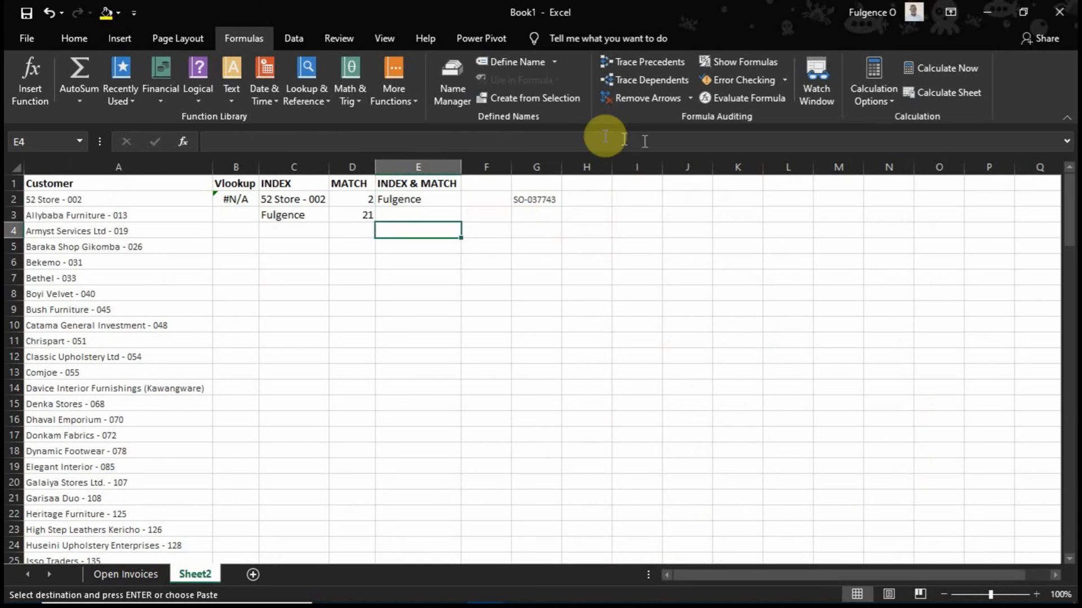
click(541, 199)
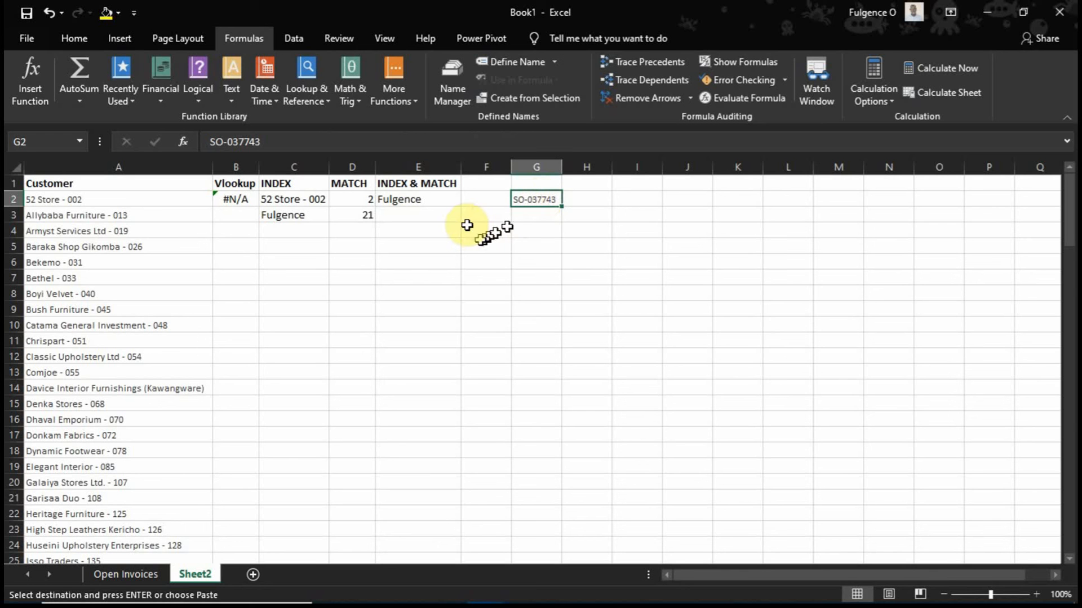
click(401, 222)
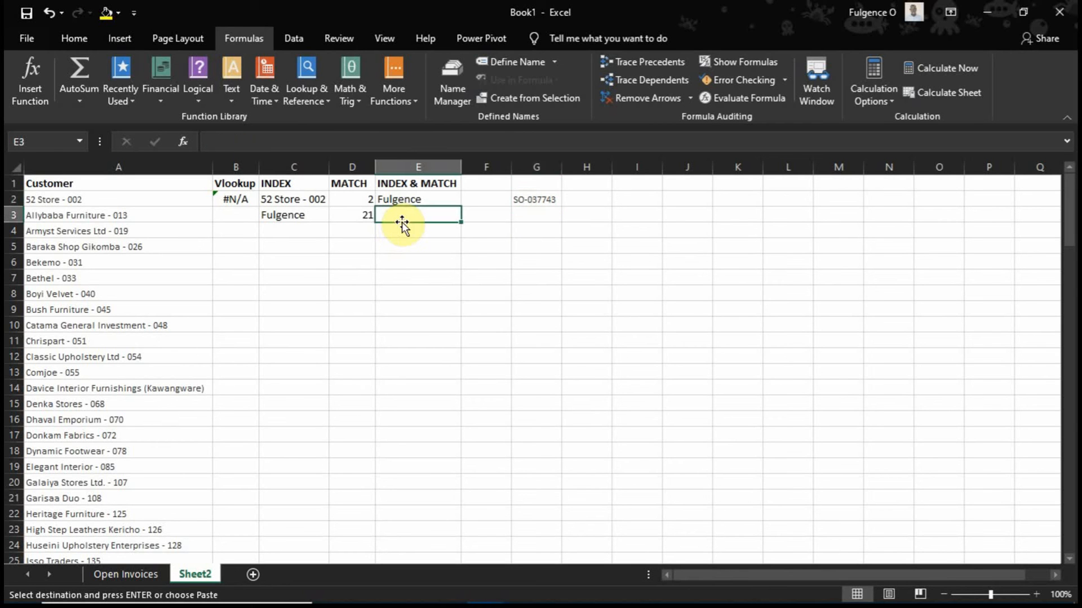
click(304, 92)
click(338, 289)
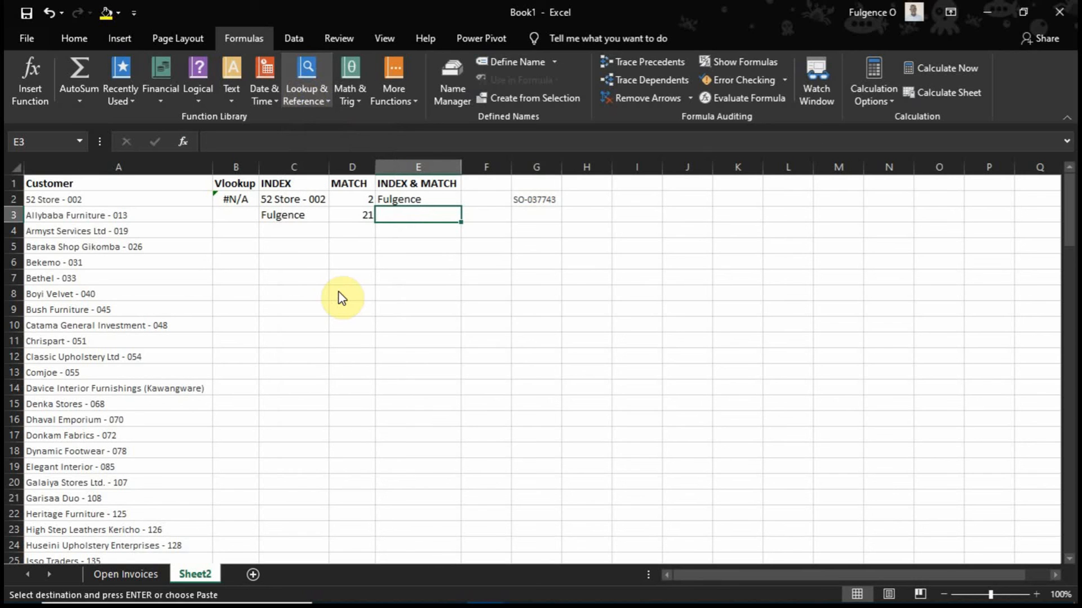
click(565, 402)
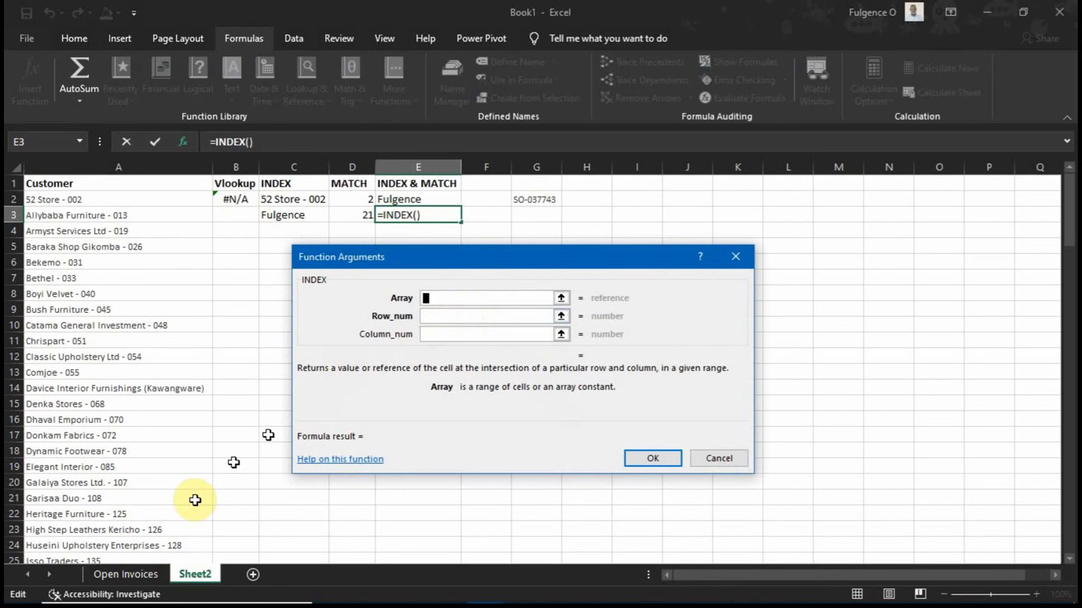
click(127, 576)
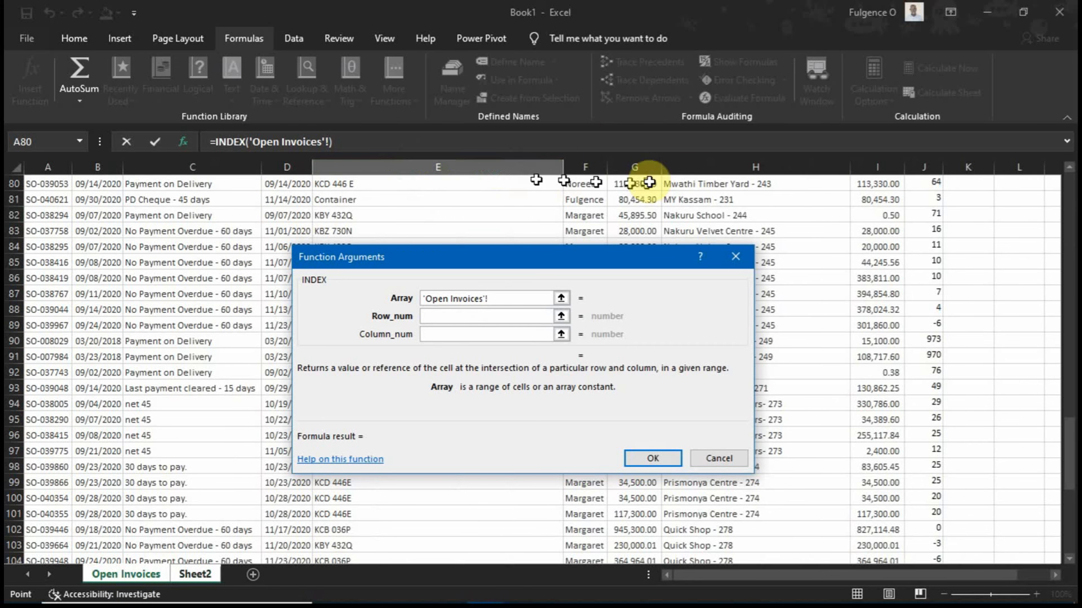
click(726, 166)
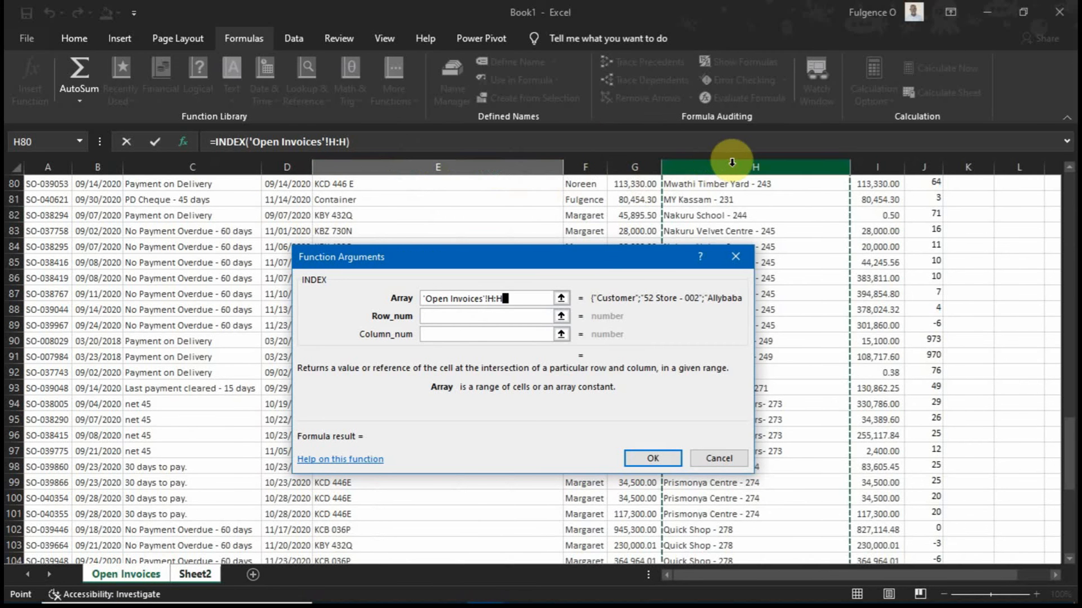
Nest a MATCH function in the Row_num argument of the E3 INDEX formula and open the arguments of MATCH
click(451, 316)
text(ma)
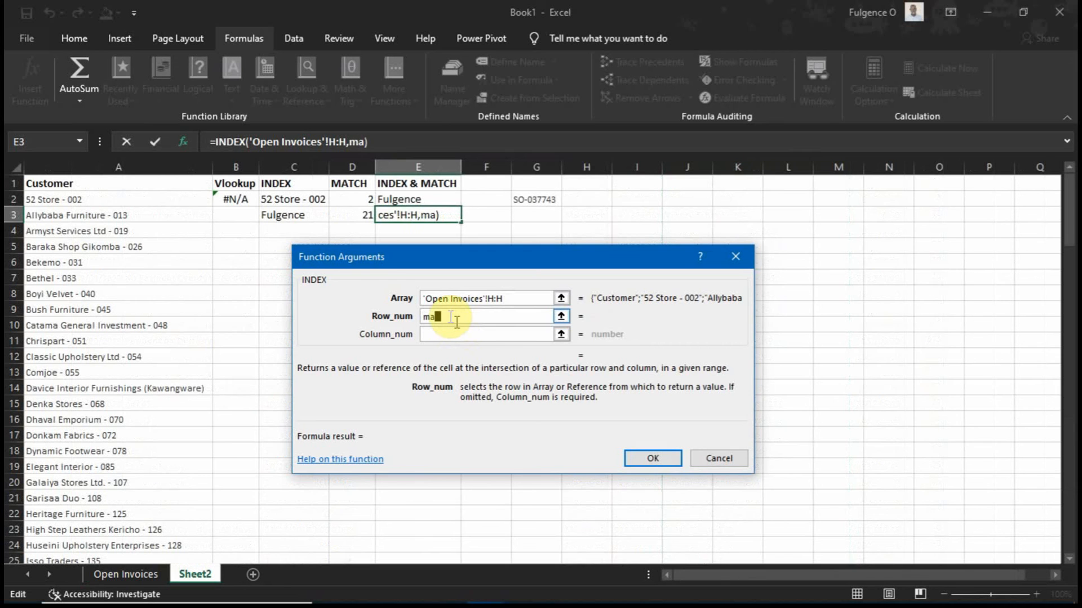
text(tch)
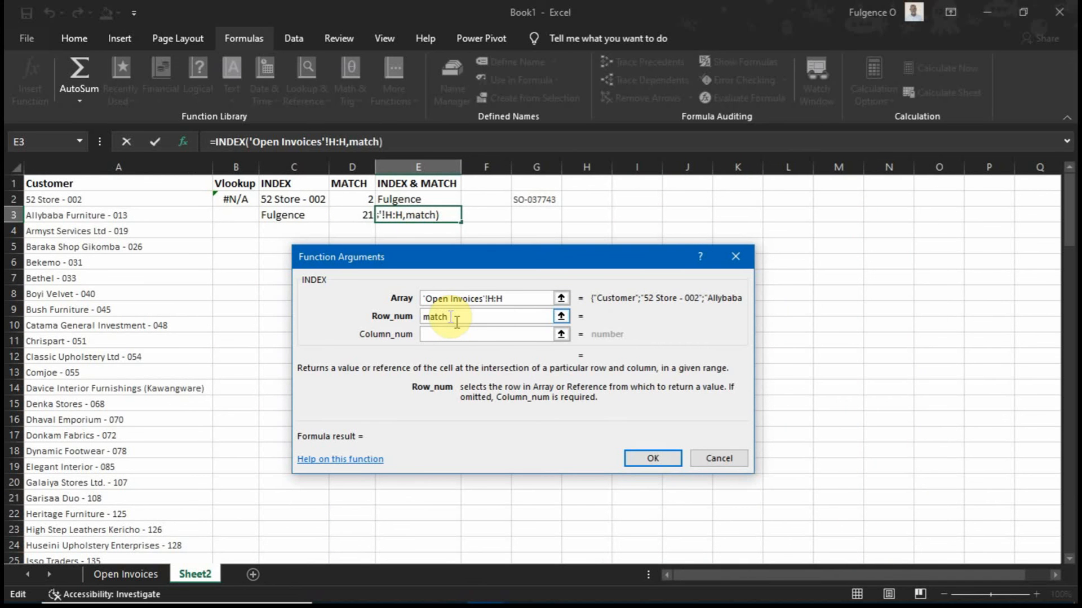
text(()
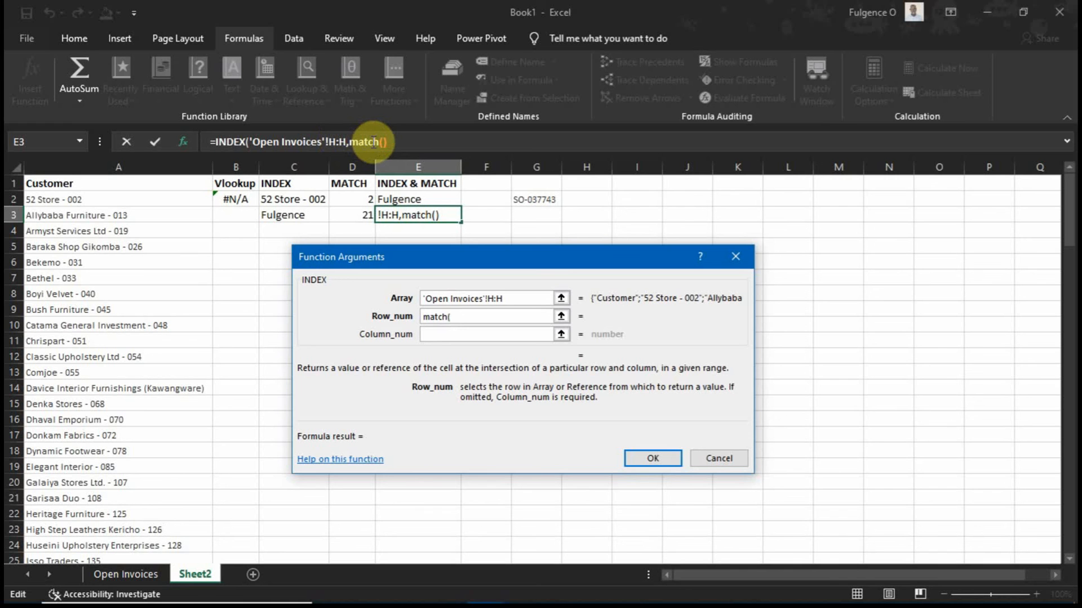
click(374, 142)
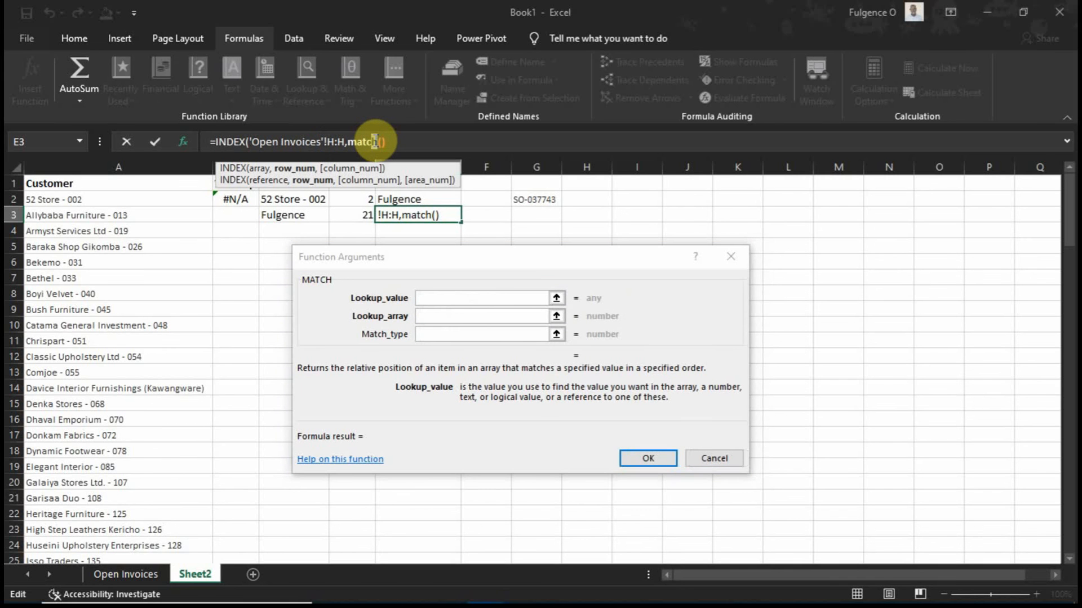
click(395, 287)
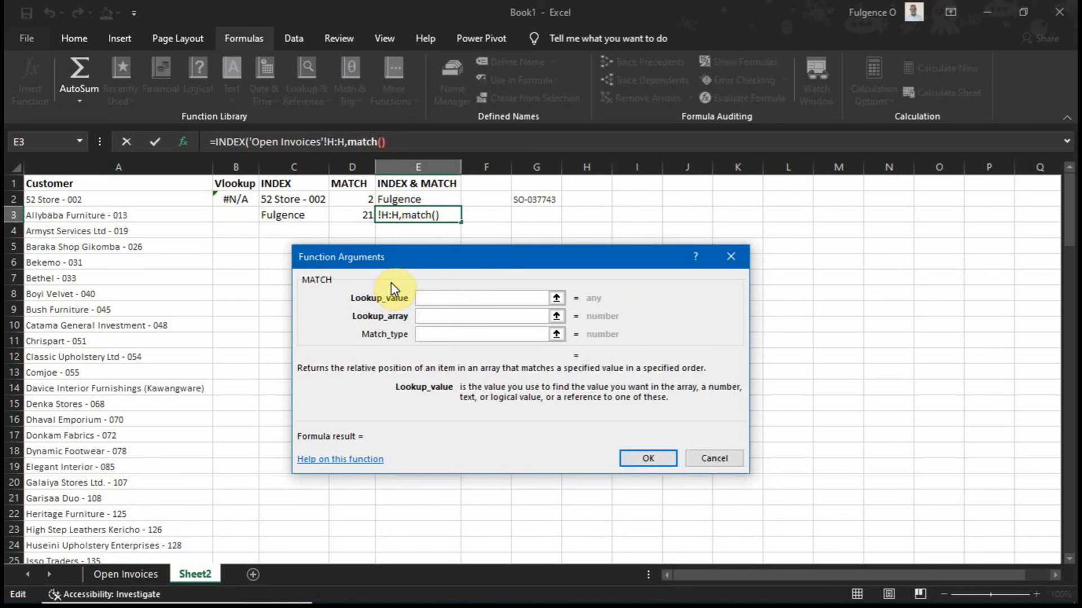
Set the MATCH arguments in E3 to Lookup_value G2, Lookup_array 'Open Invoices'!A:A and Match_type false, and complete the enclosing INDEX formula
click(460, 300)
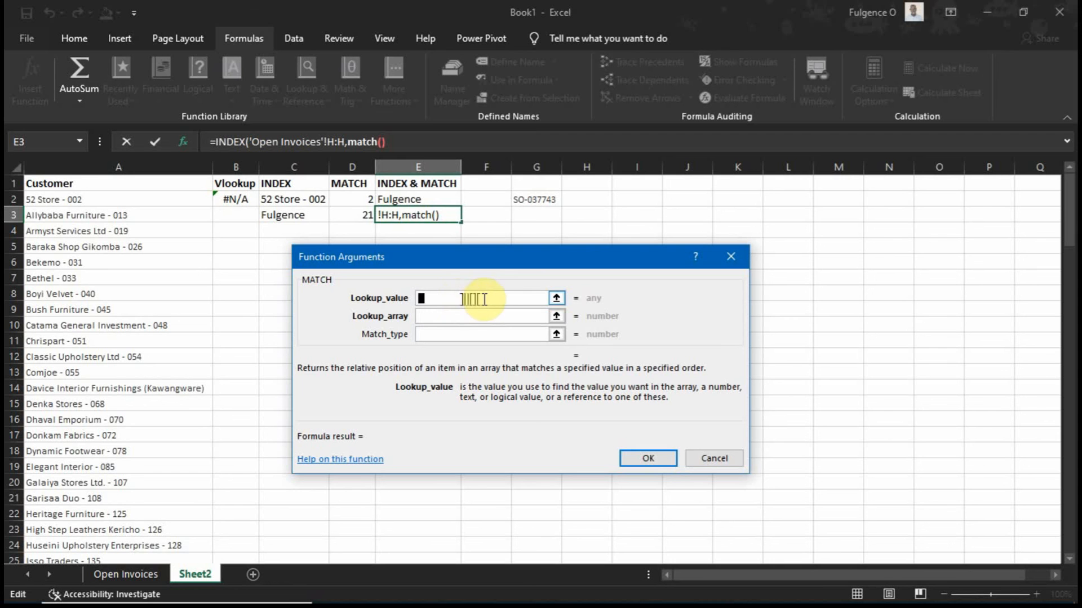
click(543, 200)
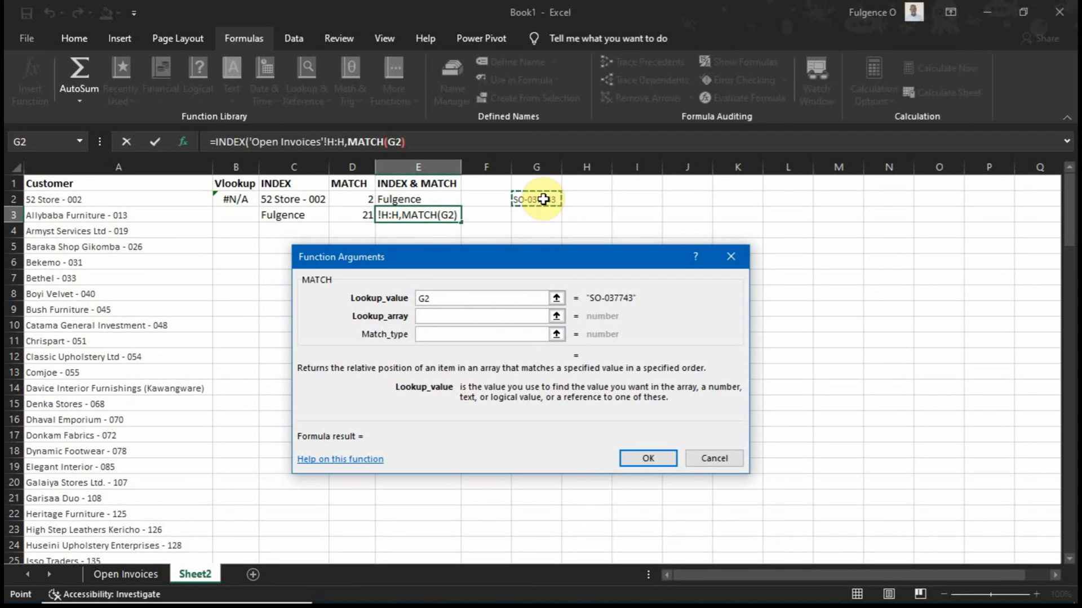
click(427, 319)
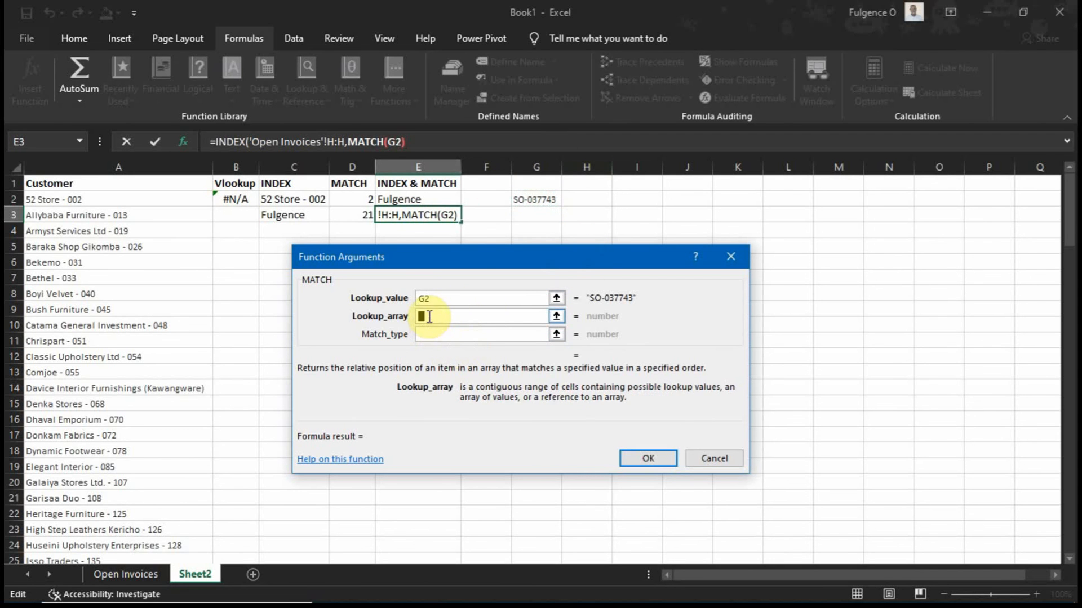
click(125, 572)
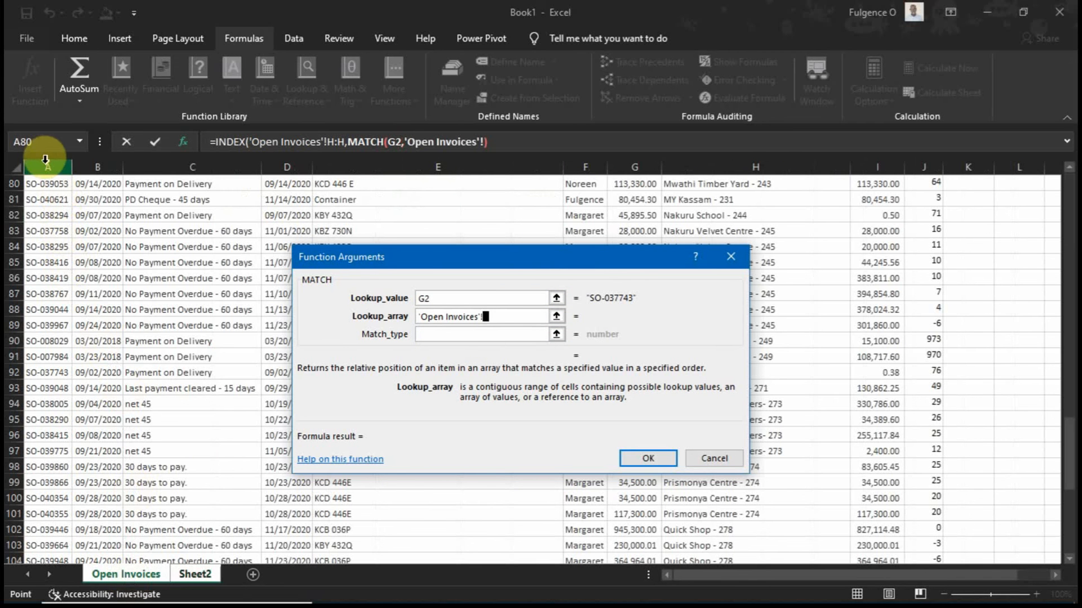
click(42, 163)
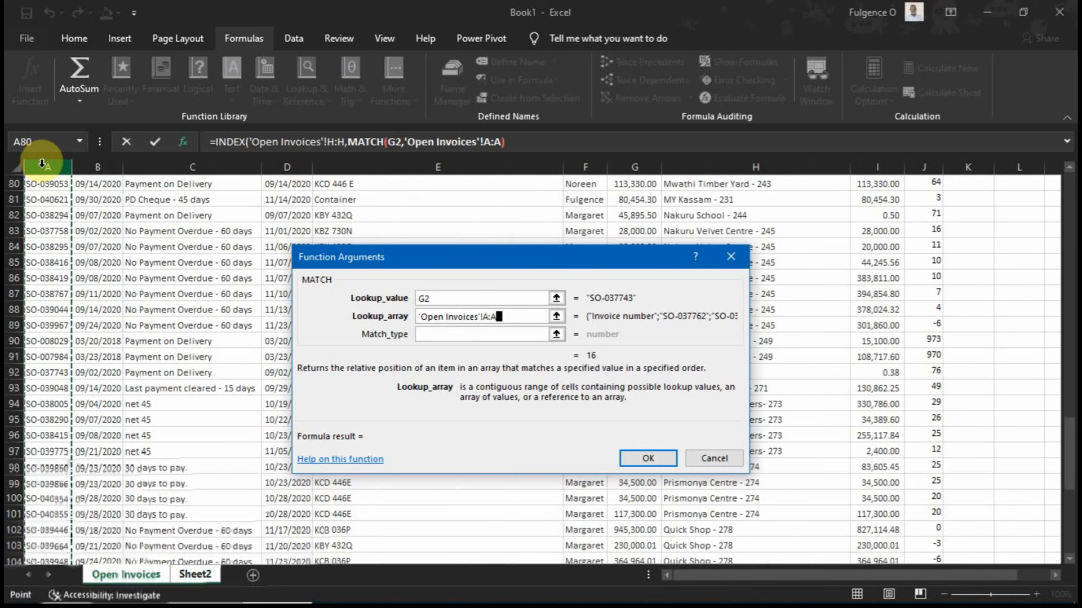
click(448, 334)
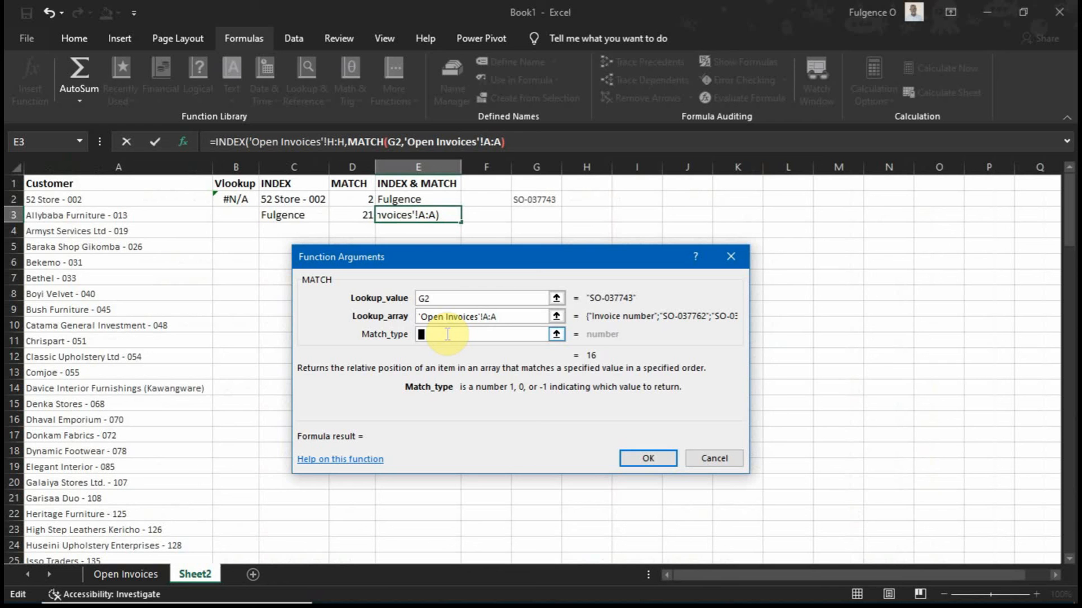
text(false)
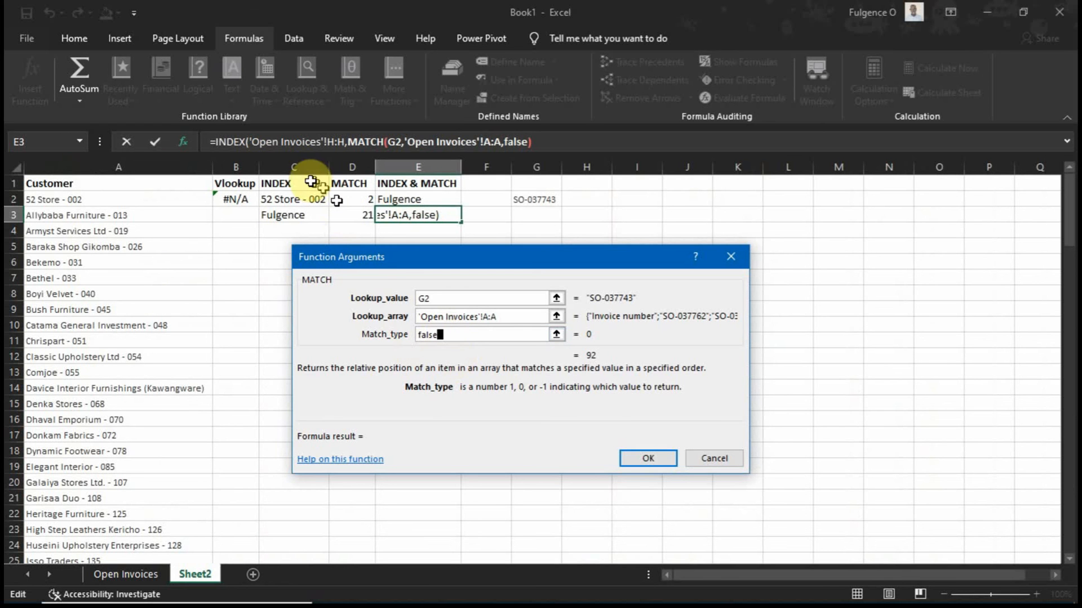
click(236, 138)
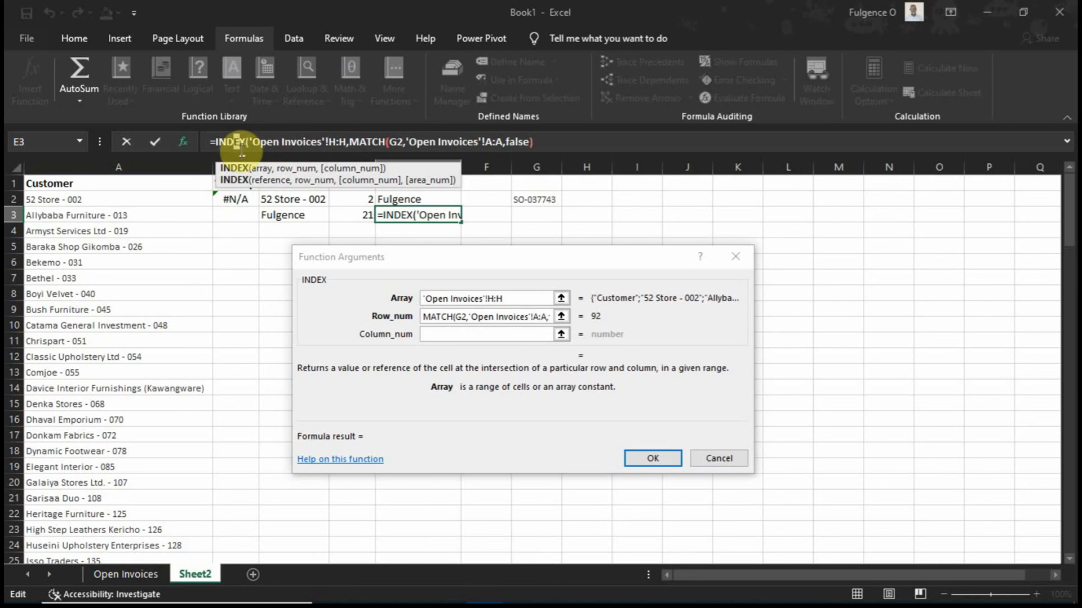
click(652, 458)
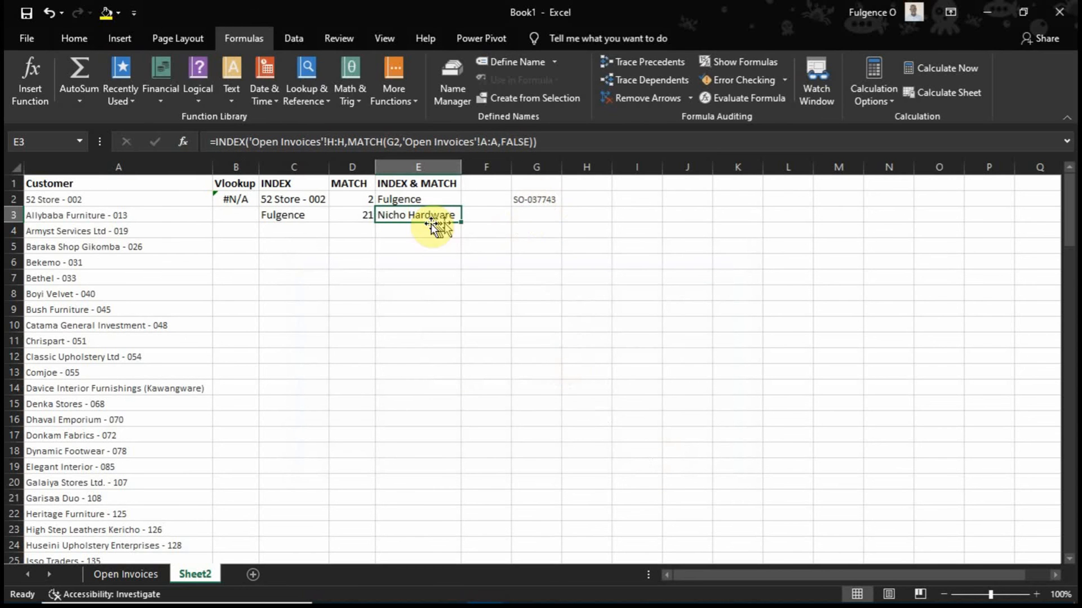
Compare the customer returned in E3 for the invoice number in G2 with row 92 of Open Invoices, and return to Sheet2
click(536, 200)
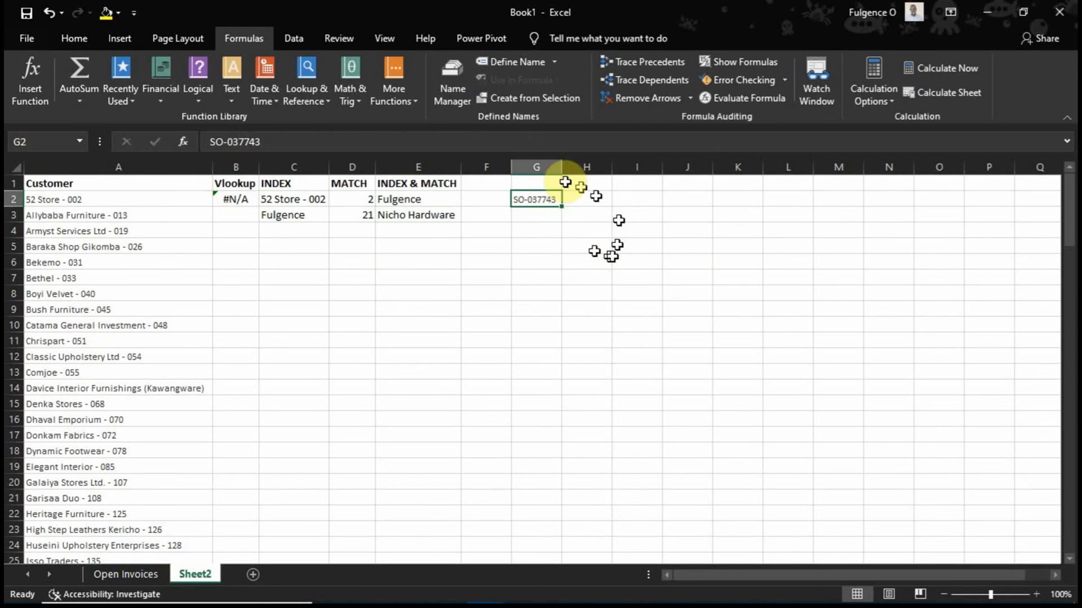
click(420, 216)
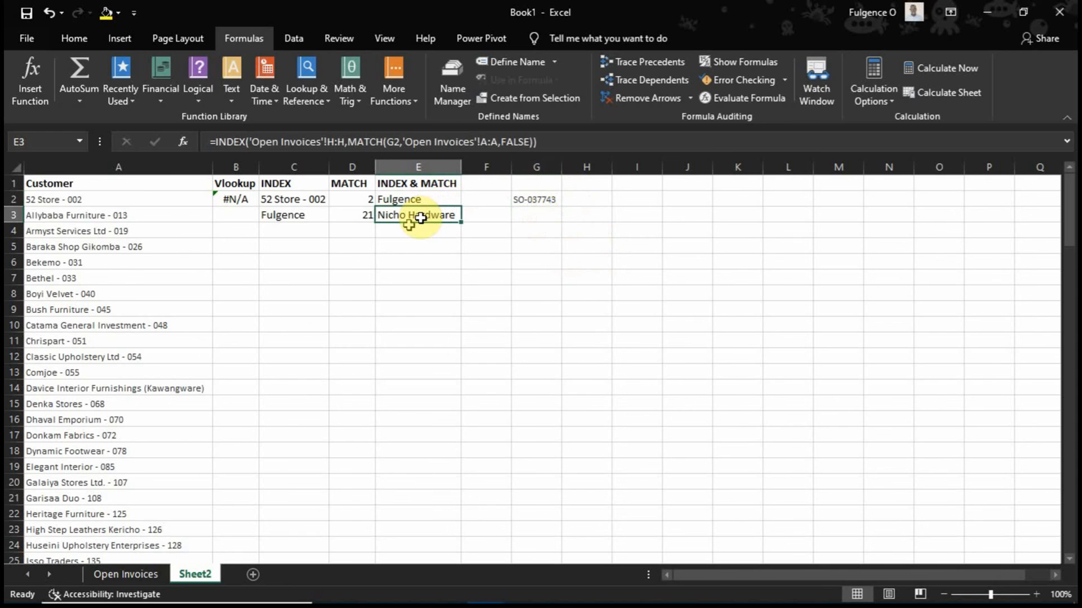
click(129, 575)
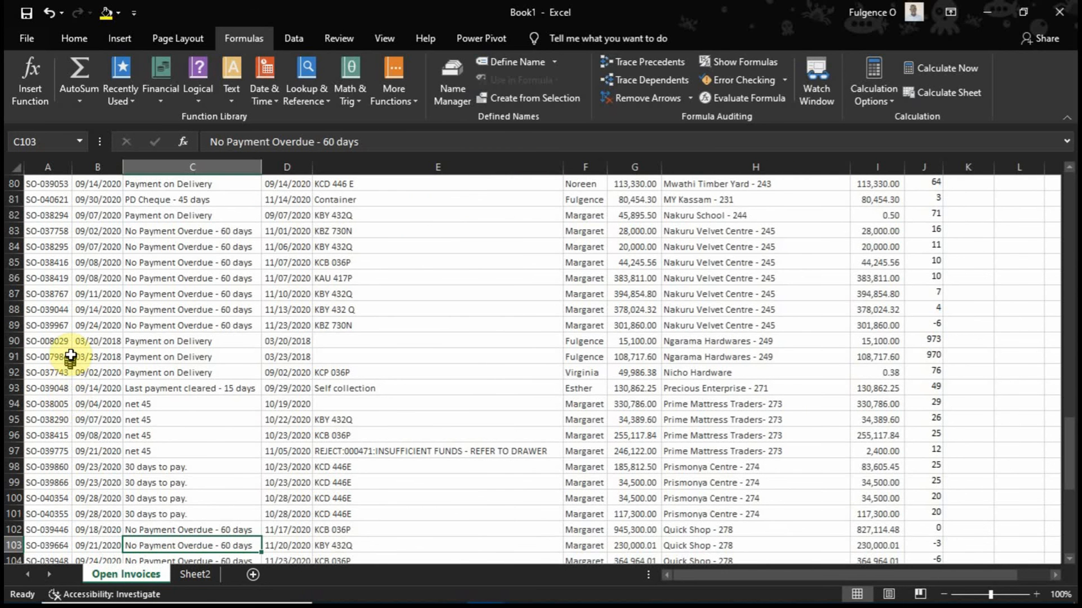
click(11, 373)
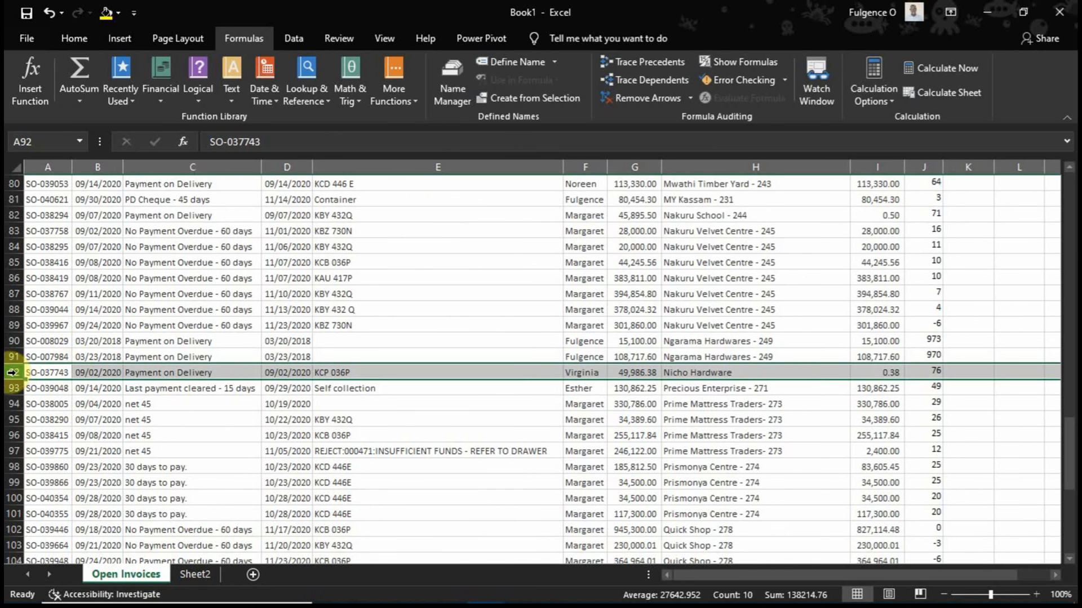
click(733, 373)
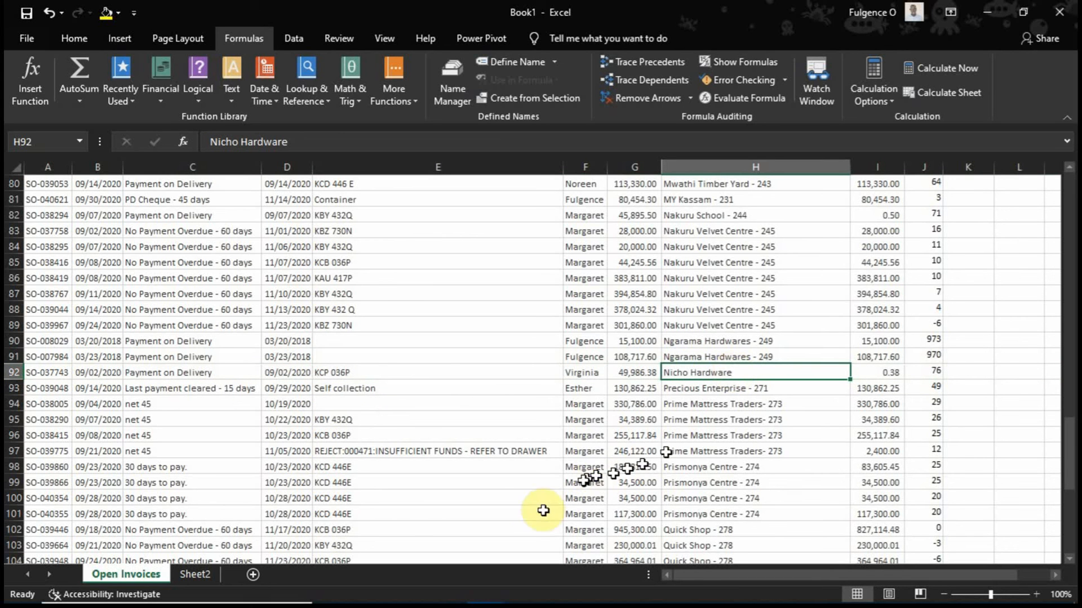
click(541, 398)
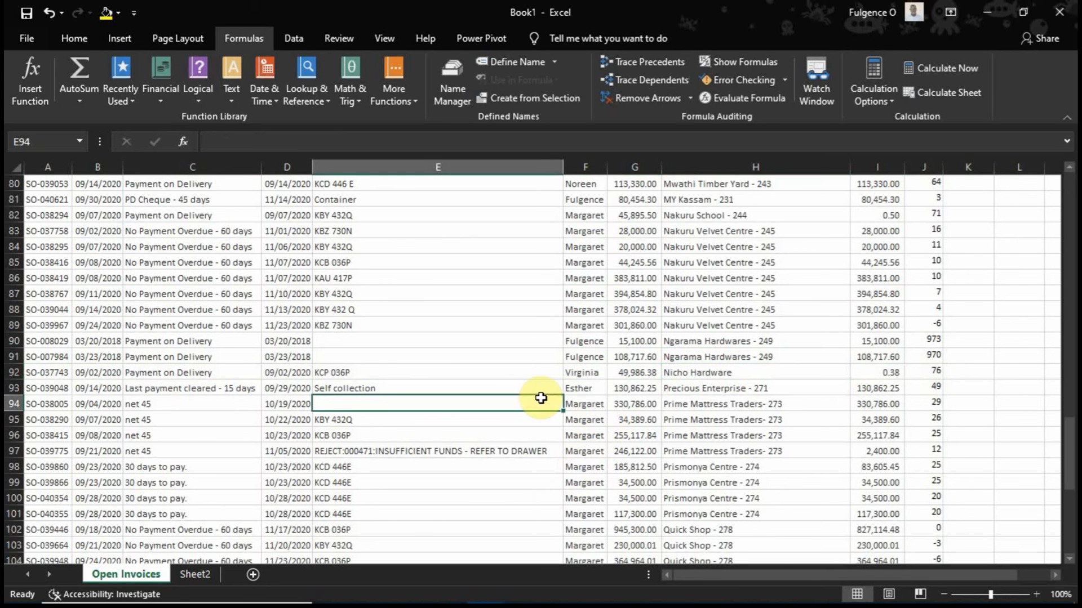
click(600, 360)
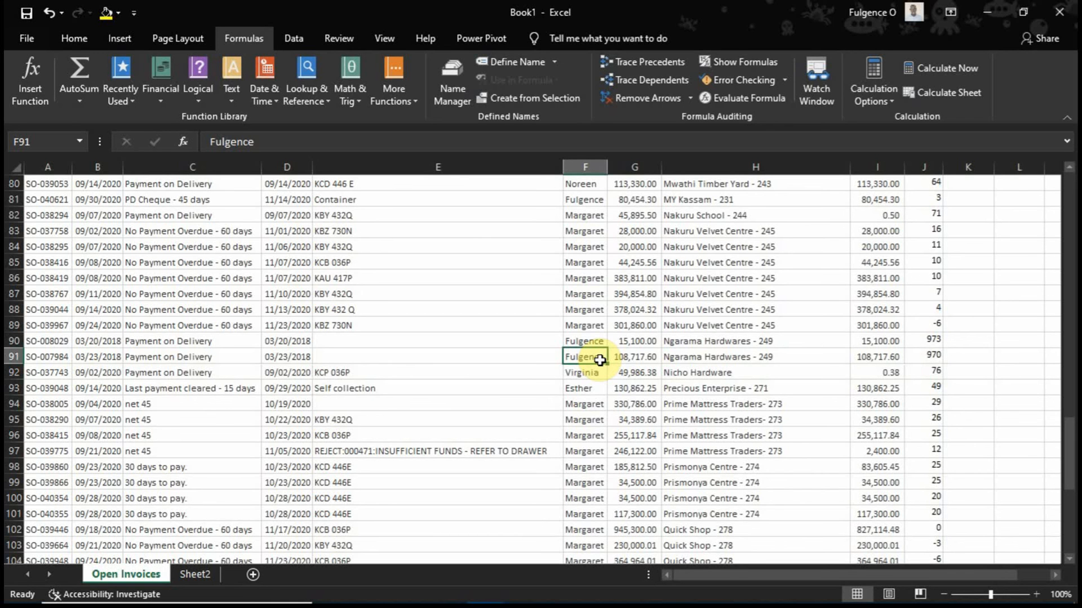
click(200, 580)
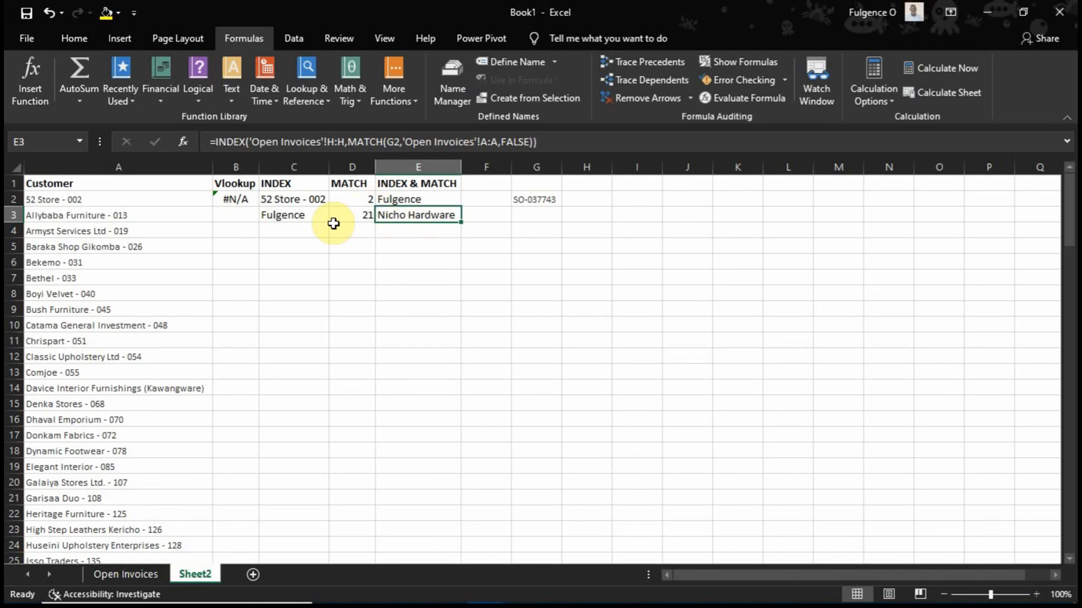
mouse_move(834, 604)
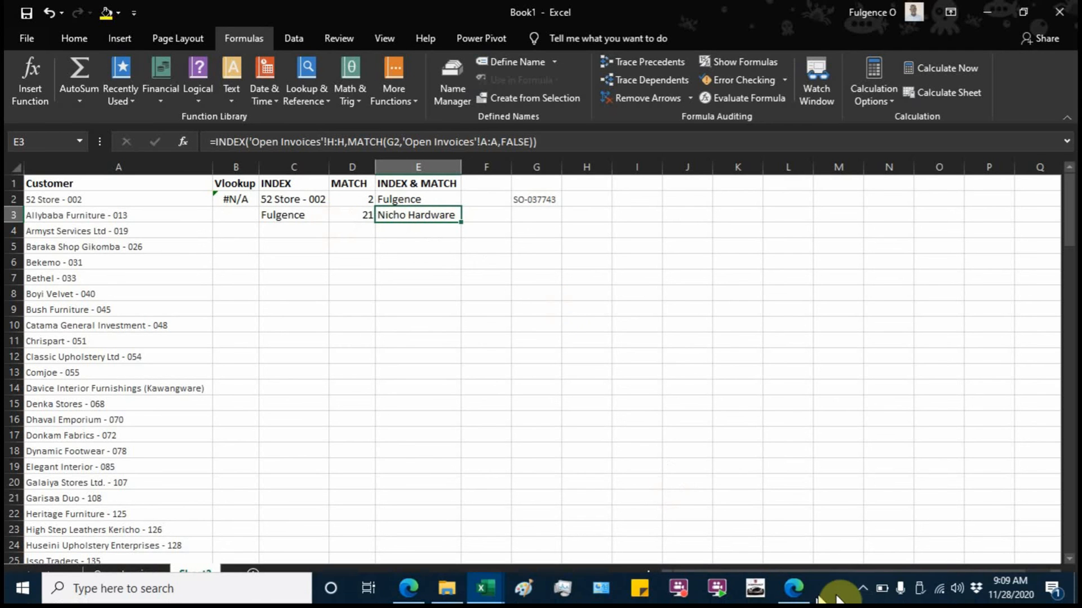
click(861, 593)
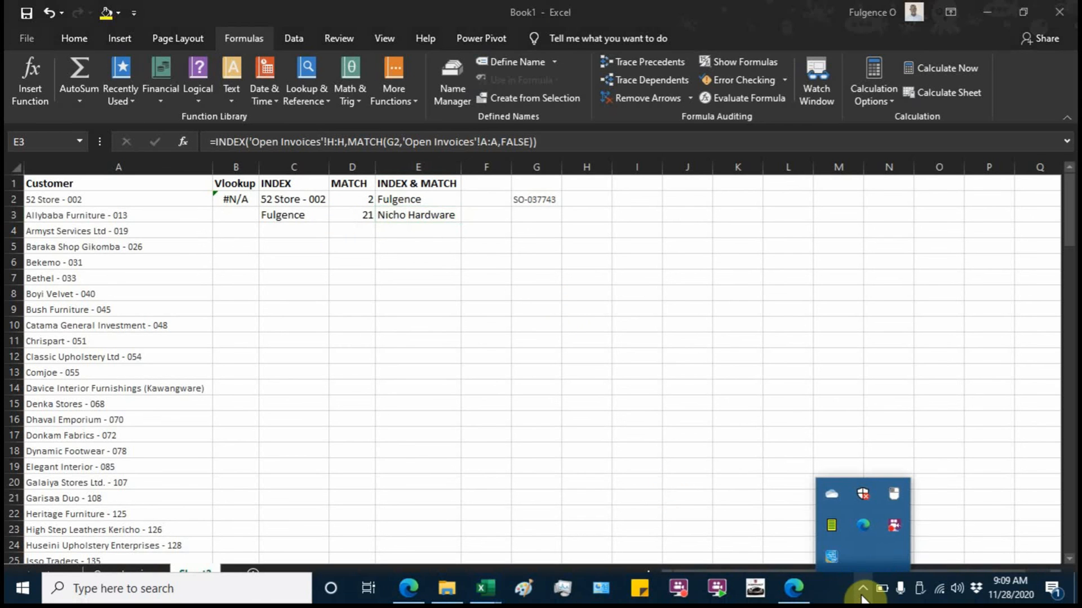
right_click(891, 529)
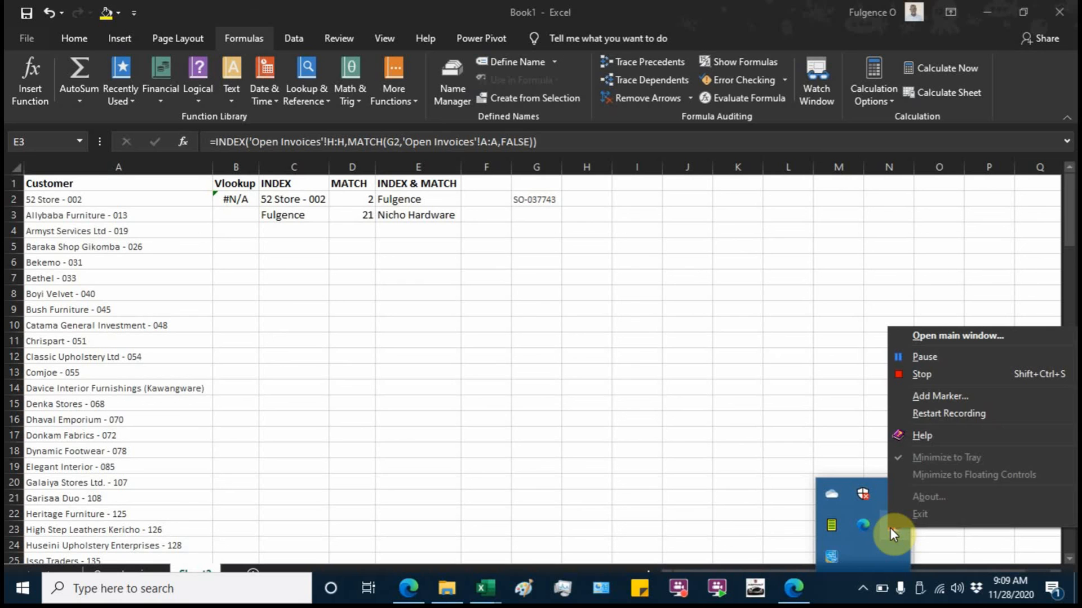